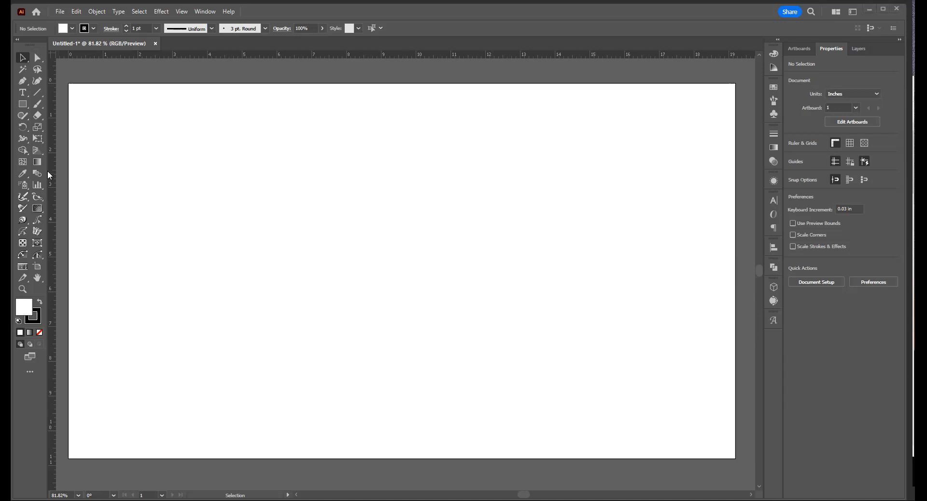
# Step: Draw a 2 in by 2 in square and move it near the middle of the artboard
pyautogui.click(24, 108)
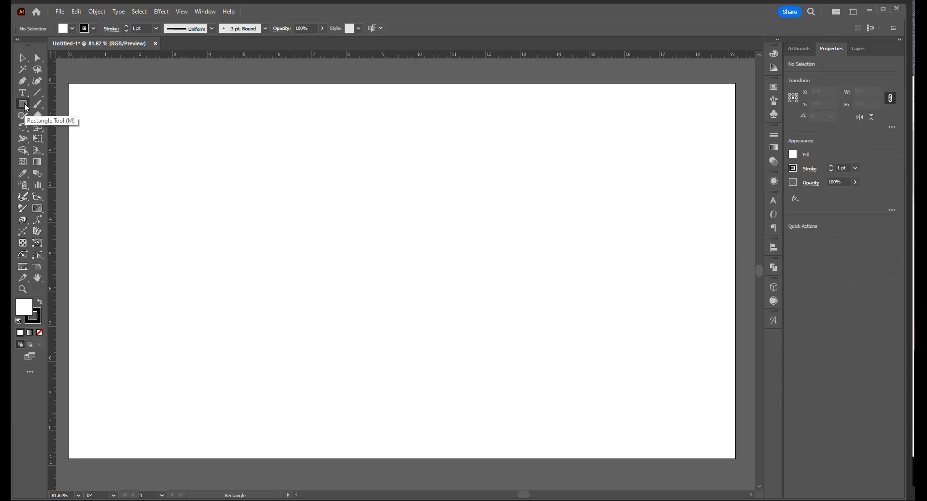
pyautogui.click(356, 280)
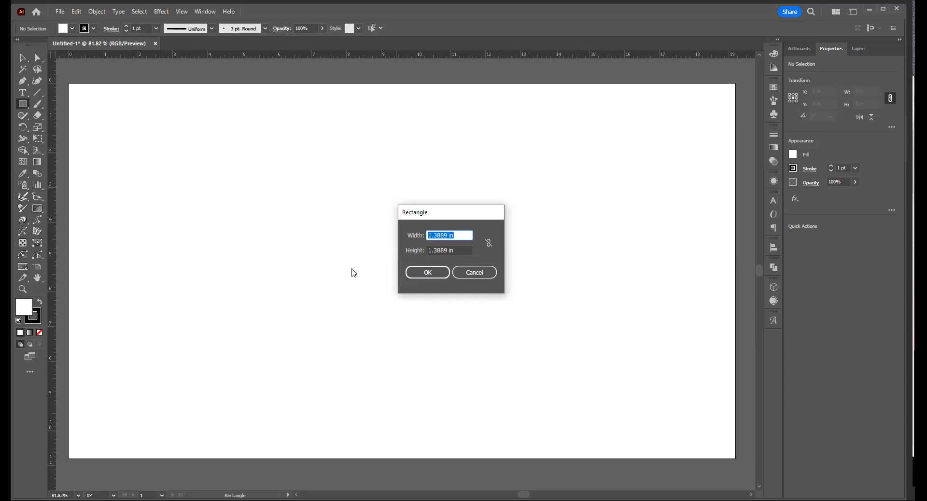
pyautogui.write('2')
pyautogui.press('Tab')
pyautogui.write('2')
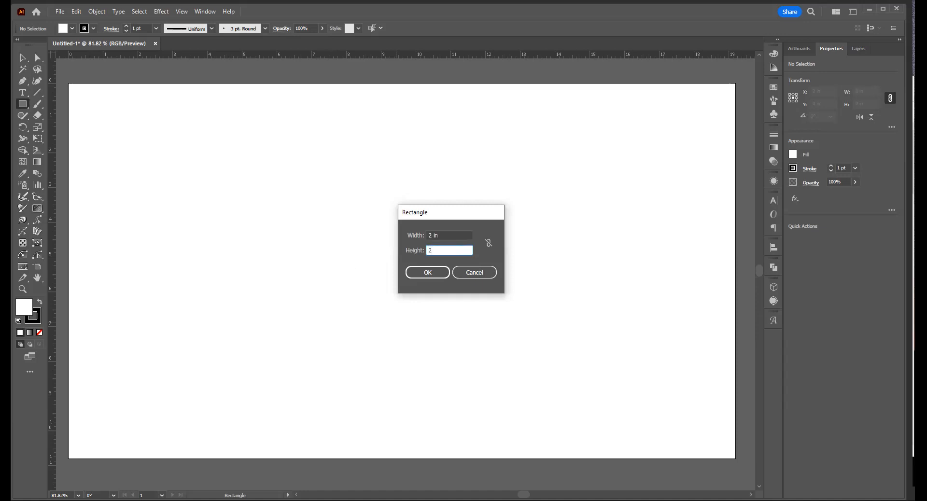
pyautogui.press('Return')
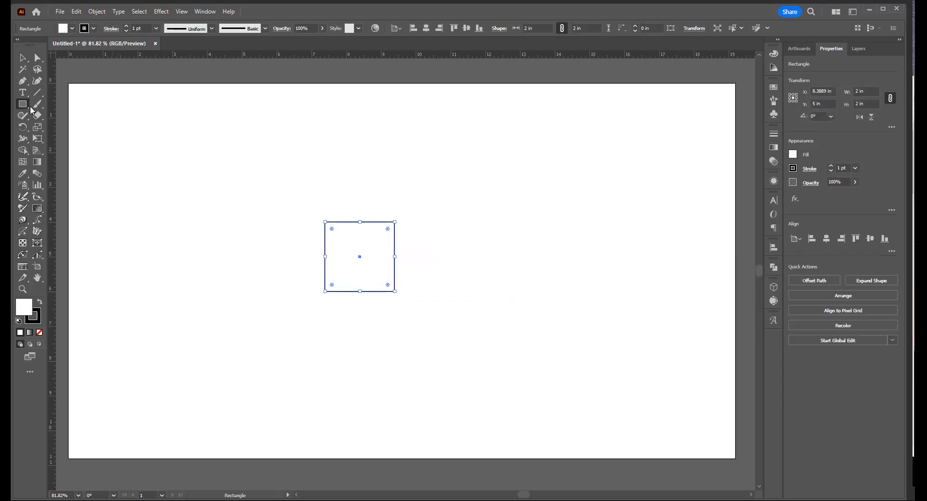
pyautogui.click(22, 58)
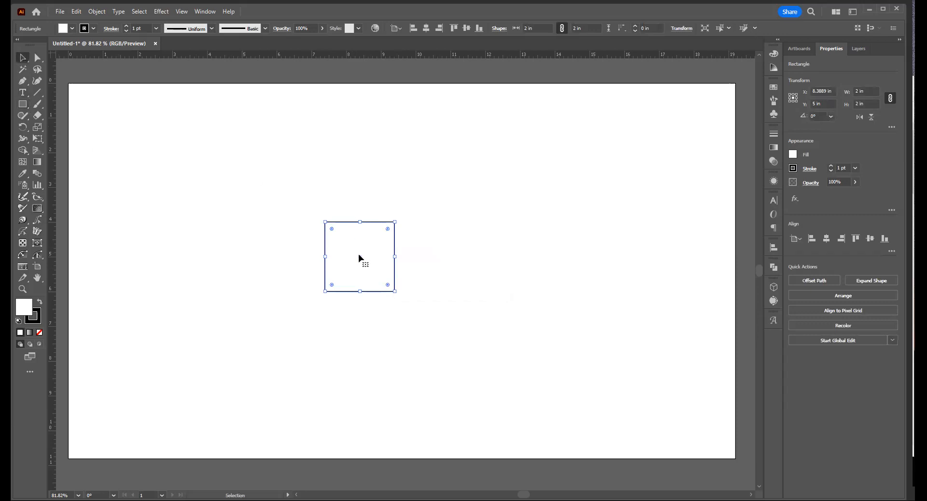
pyautogui.moveTo(358, 259); pyautogui.dragTo(414, 242)
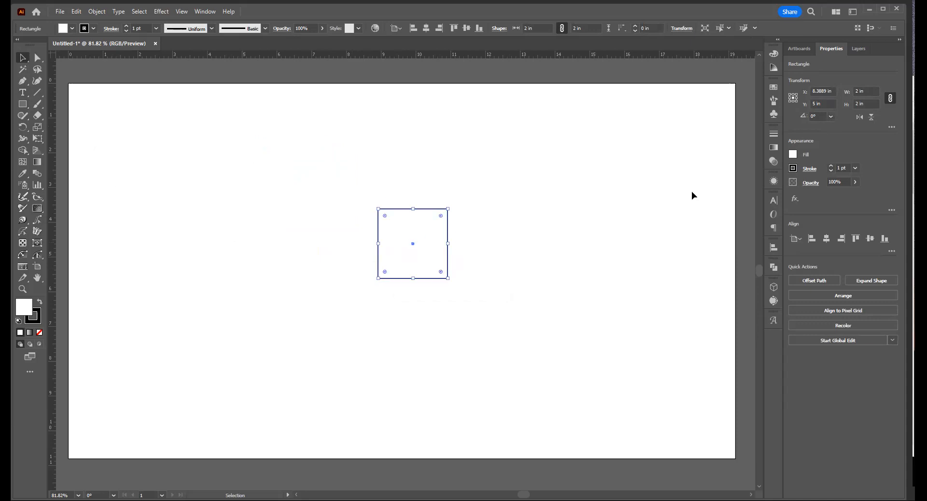
# Step: Lock Layer 1 with the square and add a new layer above it
pyautogui.press('F7')
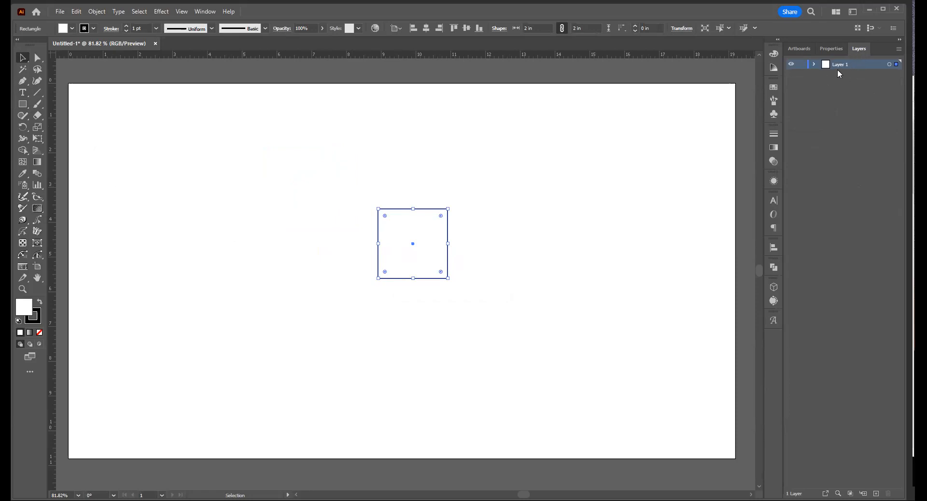
pyautogui.click(801, 64)
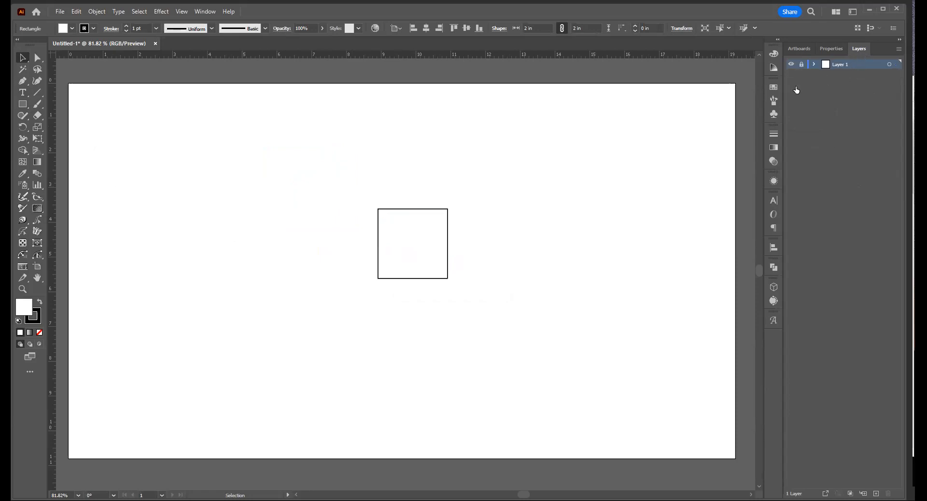
pyautogui.click(875, 493)
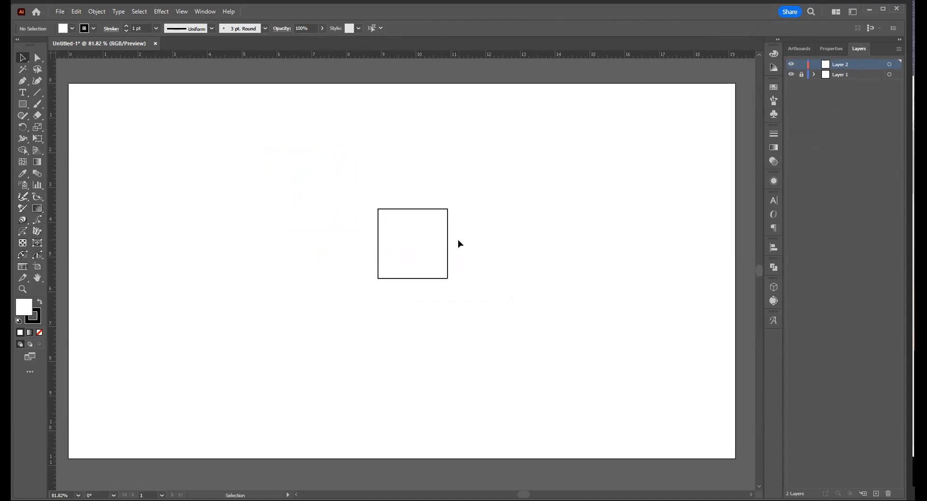
# Step: Draw an upright ellipse about 1.36 in wide and 1.67 in high inside the square
pyautogui.click(23, 104)
pyautogui.rightClick(25, 108)
pyautogui.moveTo(25, 108); pyautogui.dragTo(77, 126)
pyautogui.moveTo(413, 234)
pyautogui.mouseDown()
pyautogui.moveTo(437, 263)
pyautogui.moveTo(412, 248)
pyautogui.mouseUp()
pyautogui.press('v')
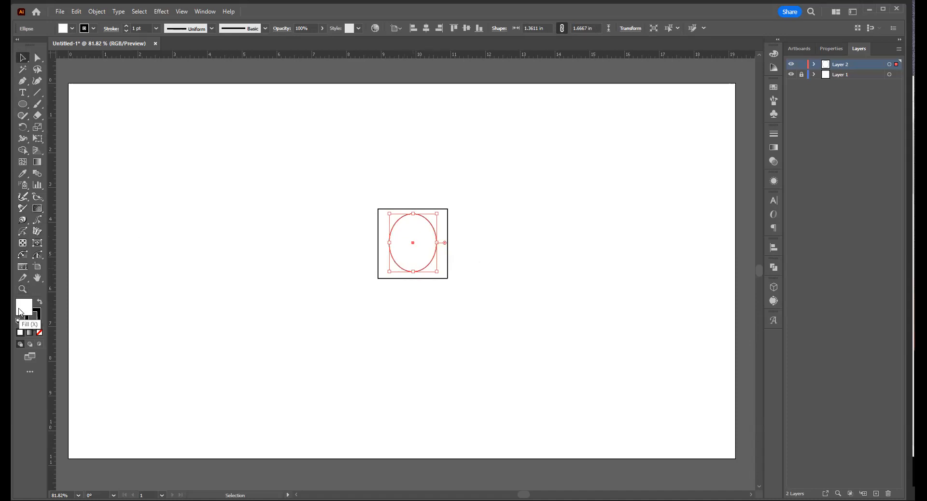
# Step: Remove the ellipse's fill and shift the ellipse slightly lower inside the square
pyautogui.click(38, 322)
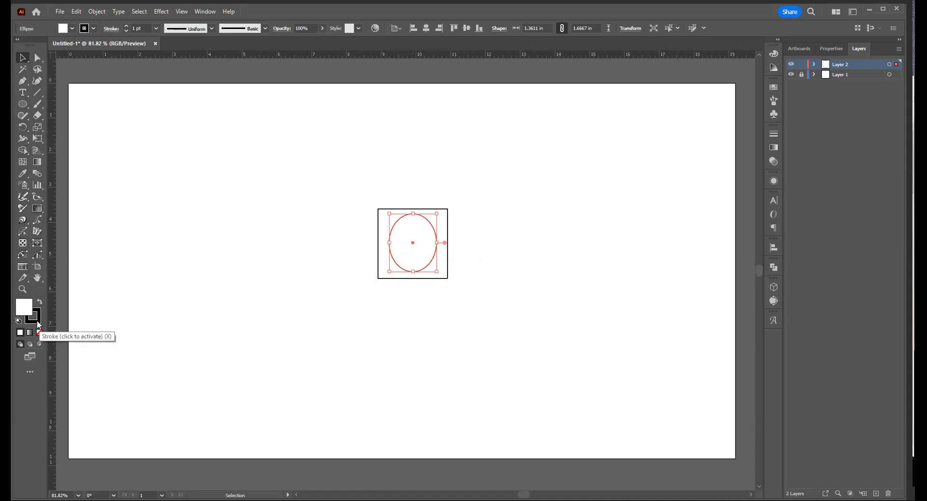
pyautogui.click(28, 311)
pyautogui.press('/')
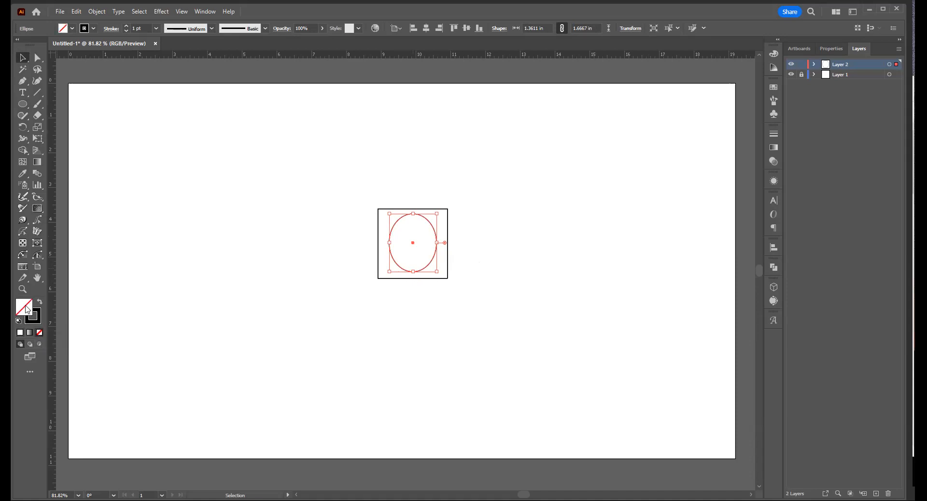
pyautogui.click(409, 306)
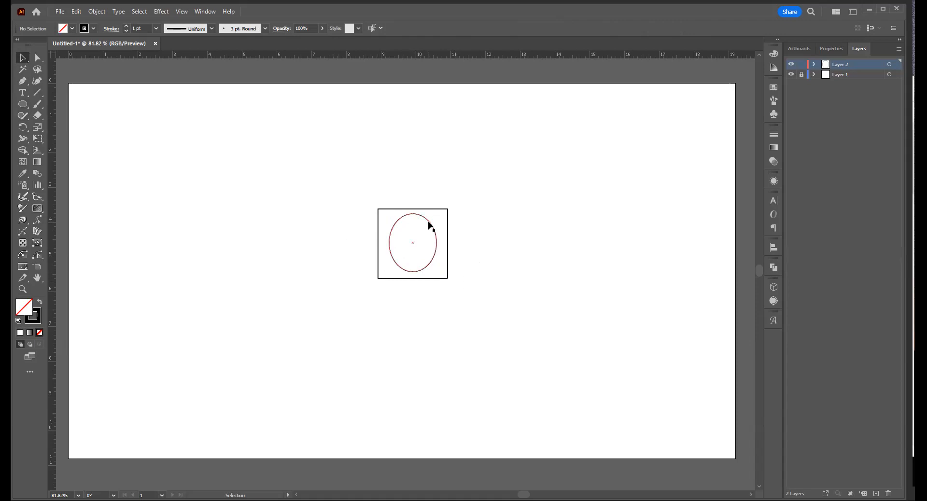
pyautogui.moveTo(427, 223); pyautogui.dragTo(426, 228)
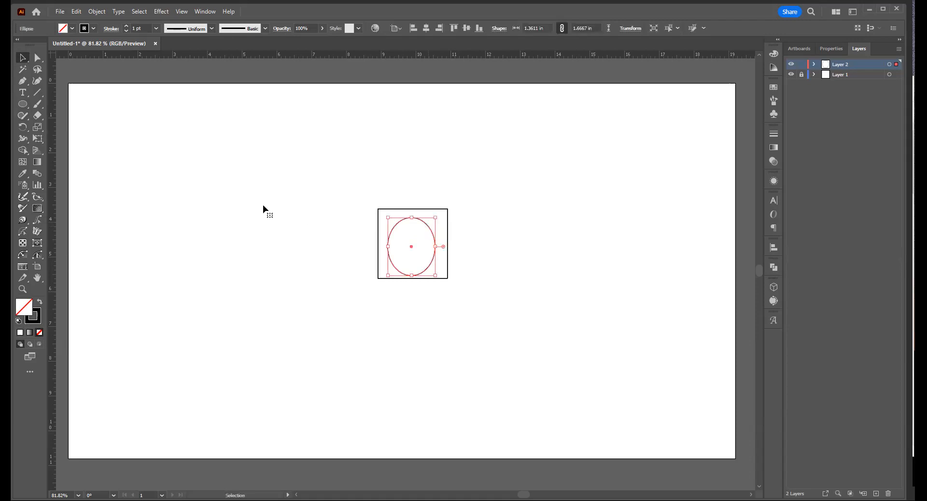
# Step: Draw a circle about 0.36 in across at the top of the ellipse and lower it to overlap the ellipse within the square
pyautogui.click(23, 106)
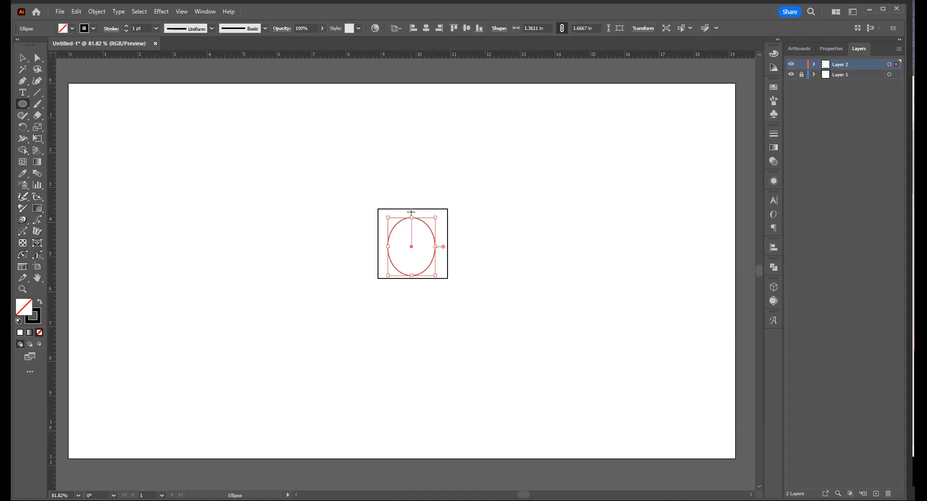
pyautogui.moveTo(411, 211); pyautogui.dragTo(415, 218)
pyautogui.hotkey('ctrl', '=')
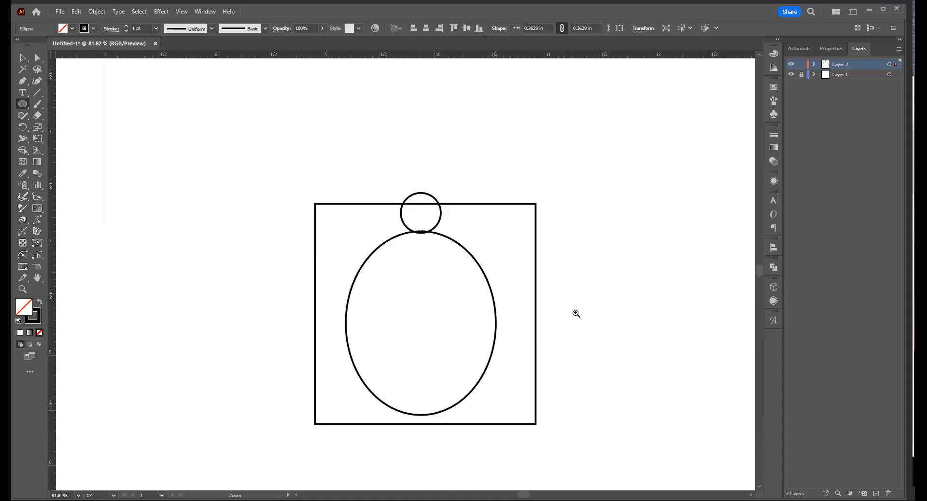
pyautogui.click(441, 223)
pyautogui.press('v')
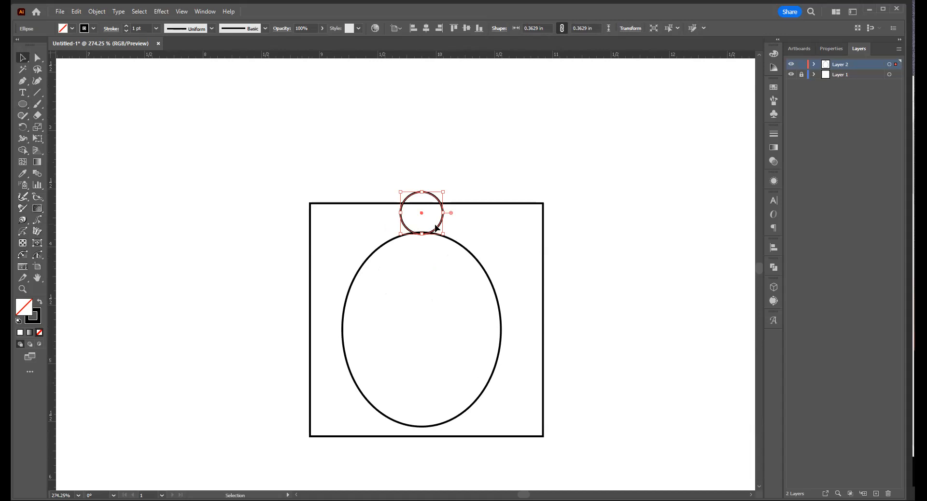
pyautogui.moveTo(437, 229); pyautogui.dragTo(440, 243)
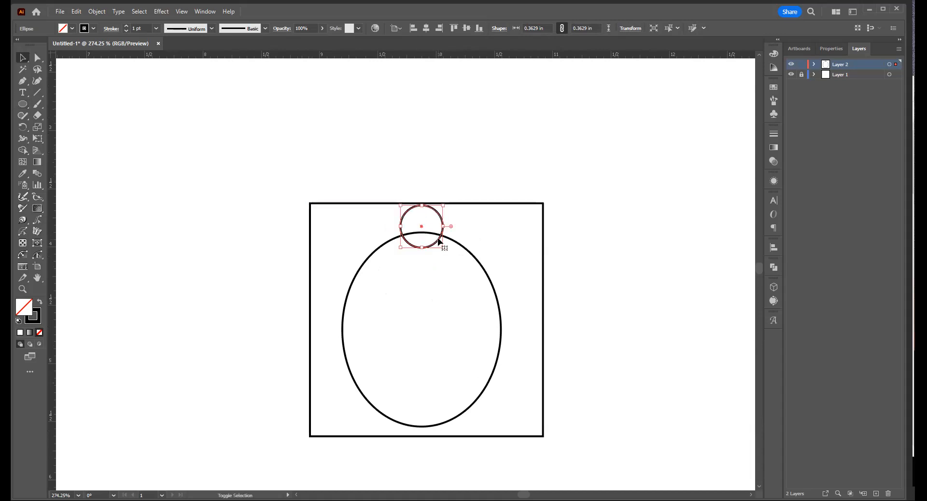
# Step: Offset the small circle's path by -0.06 in to create the inner ring hole
pyautogui.click(97, 12)
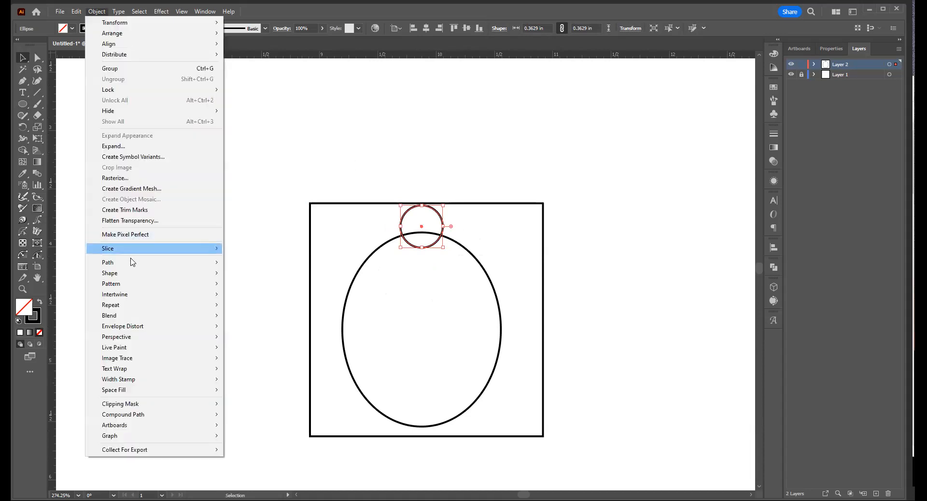
pyautogui.moveTo(126, 262)
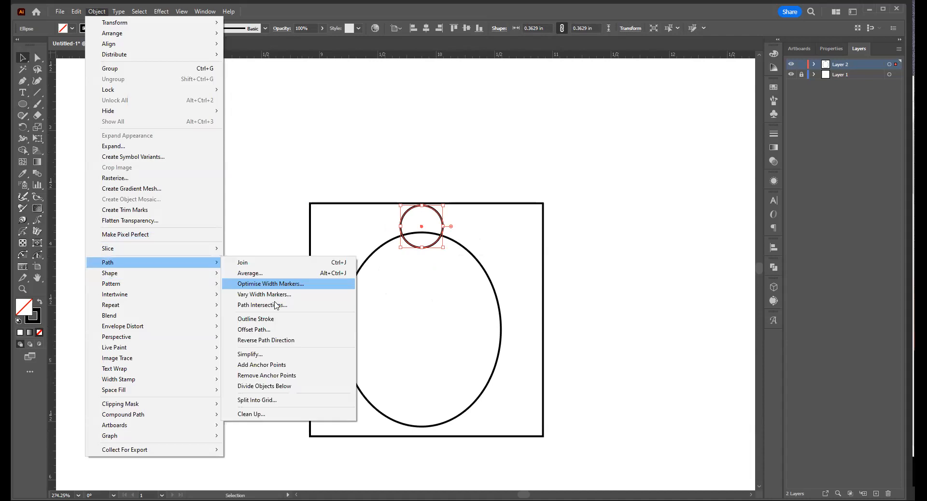
pyautogui.click(268, 329)
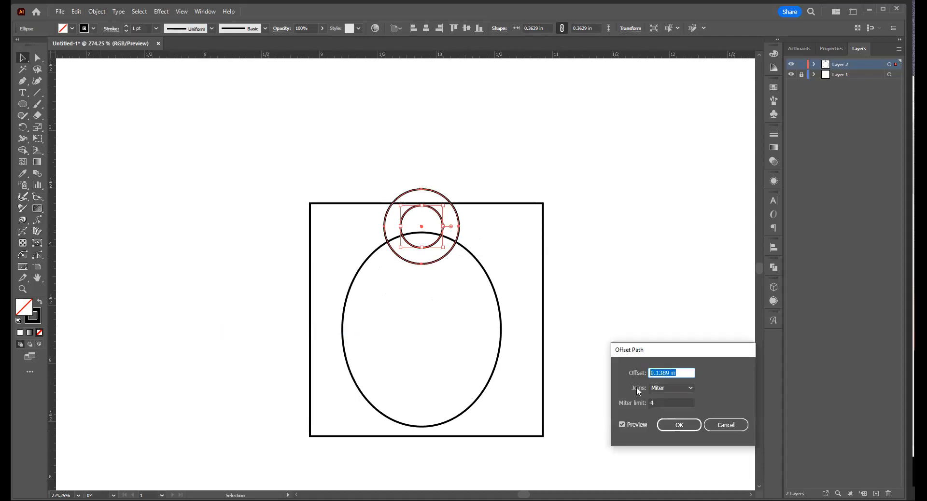
pyautogui.write('-.06')
pyautogui.press('Return')
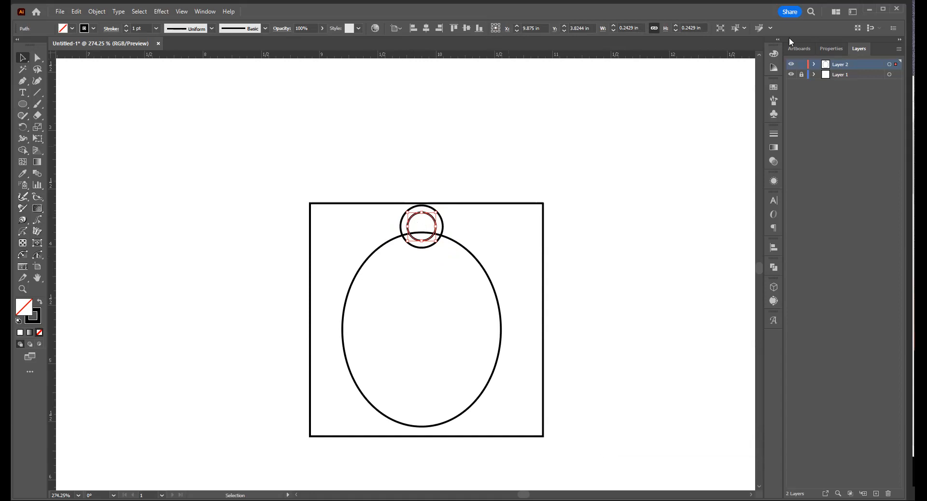
# Step: Unite the large ellipse and the outer small circle into one outline, leaving the inner circle separate
pyautogui.click(829, 49)
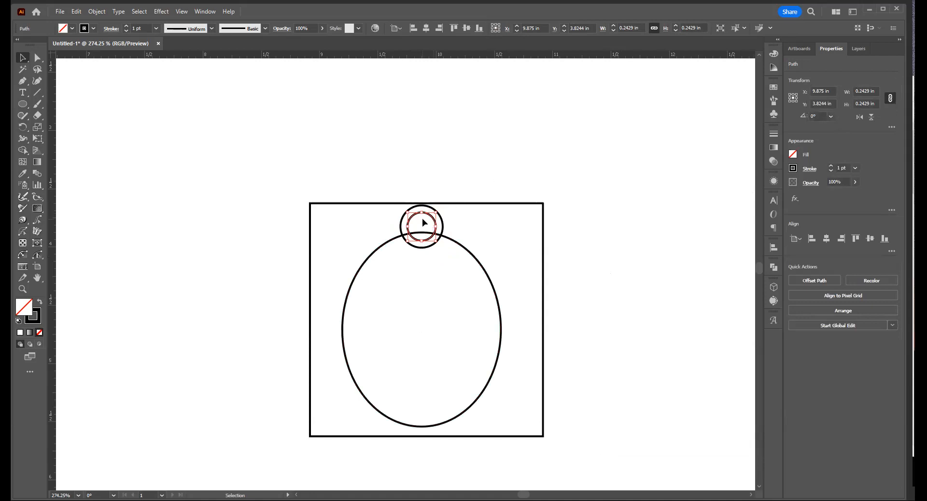
pyautogui.click(445, 257)
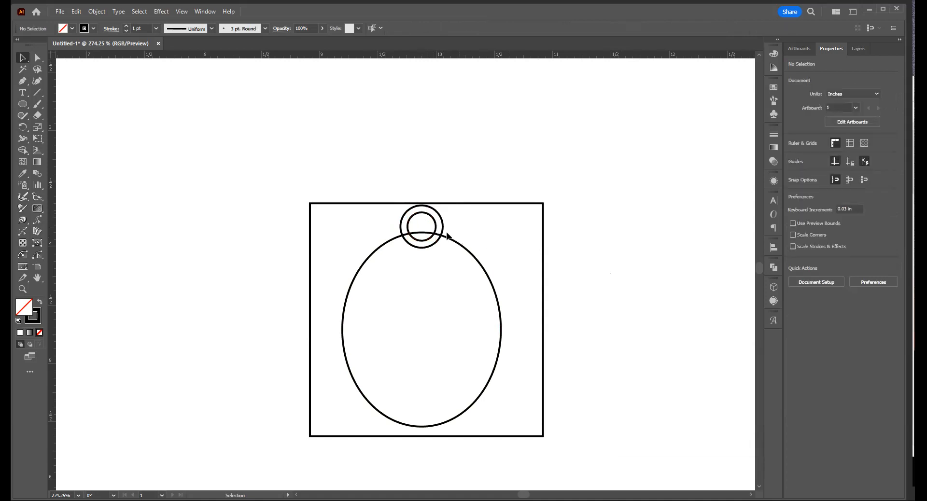
pyautogui.hotkey('ctrl', 'a')
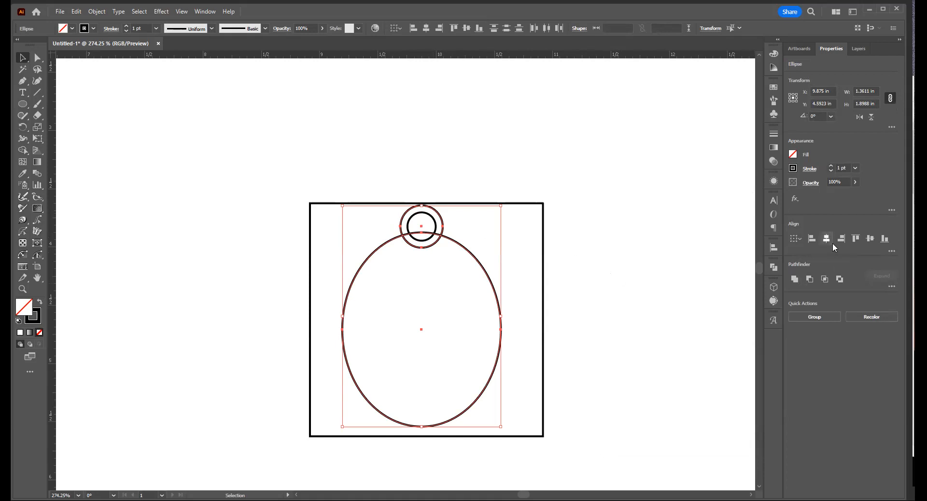
pyautogui.click(795, 280)
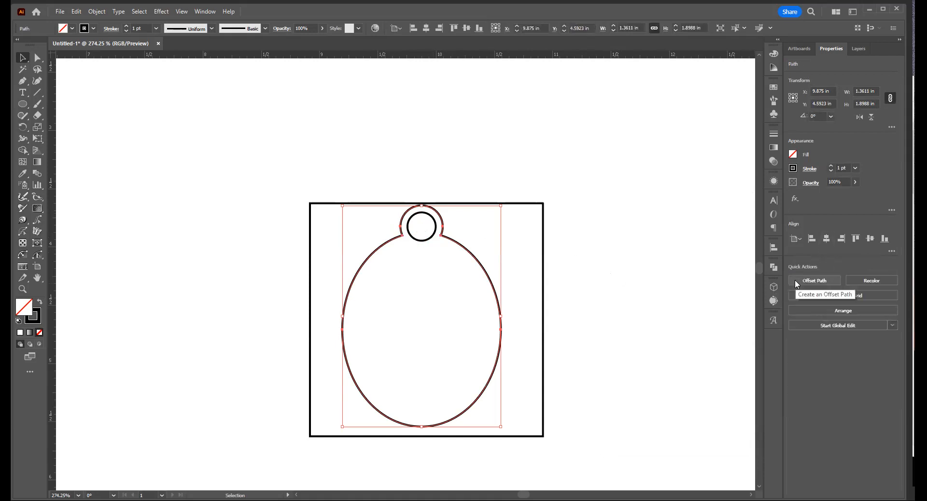
# Step: Round the two inner corners where the ring meets the oval to a radius of about 0.01 in
pyautogui.click(591, 271)
pyautogui.press('z')
pyautogui.moveTo(409, 248); pyautogui.dragTo(409, 317)
pyautogui.press('a')
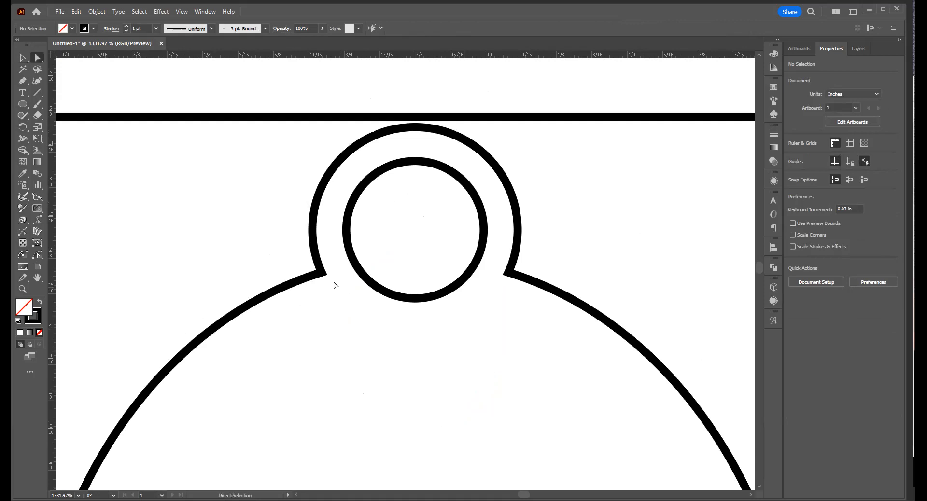
pyautogui.click(315, 267)
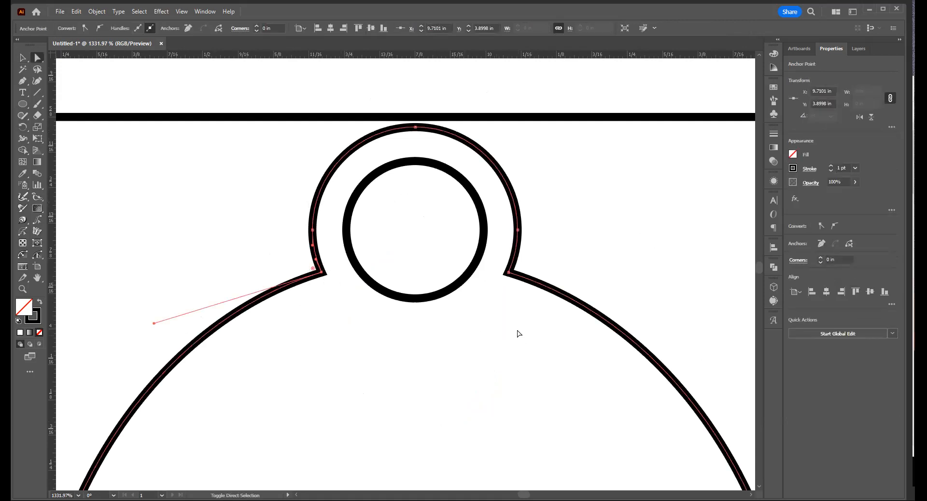
pyautogui.hotkey('ctrl', 'a')
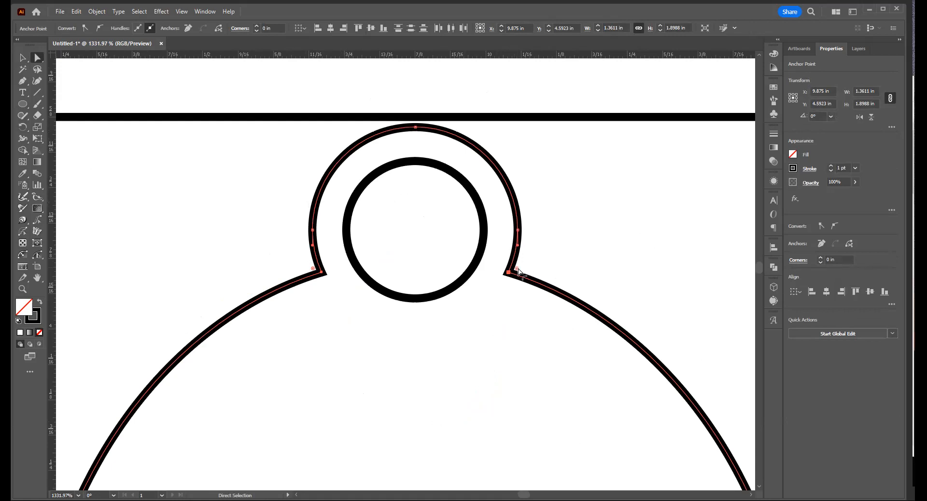
pyautogui.moveTo(517, 271); pyautogui.dragTo(519, 272)
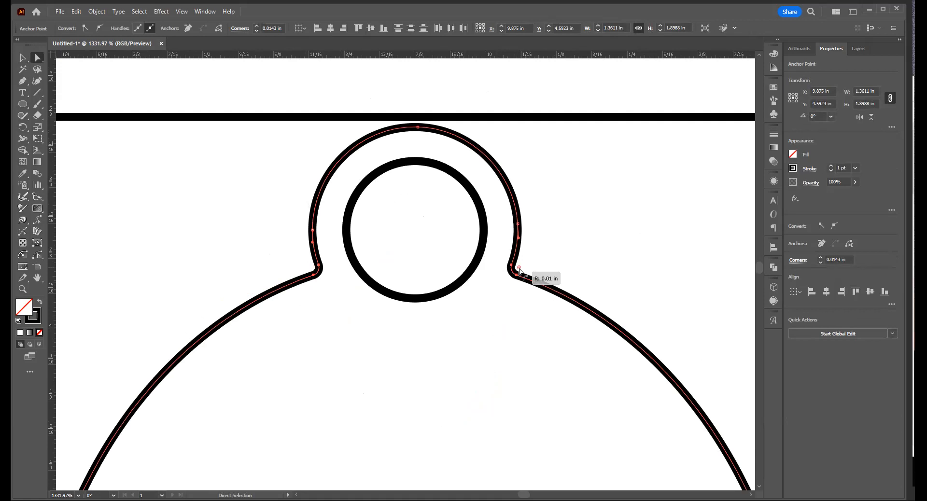
pyautogui.moveTo(520, 271); pyautogui.dragTo(569, 258)
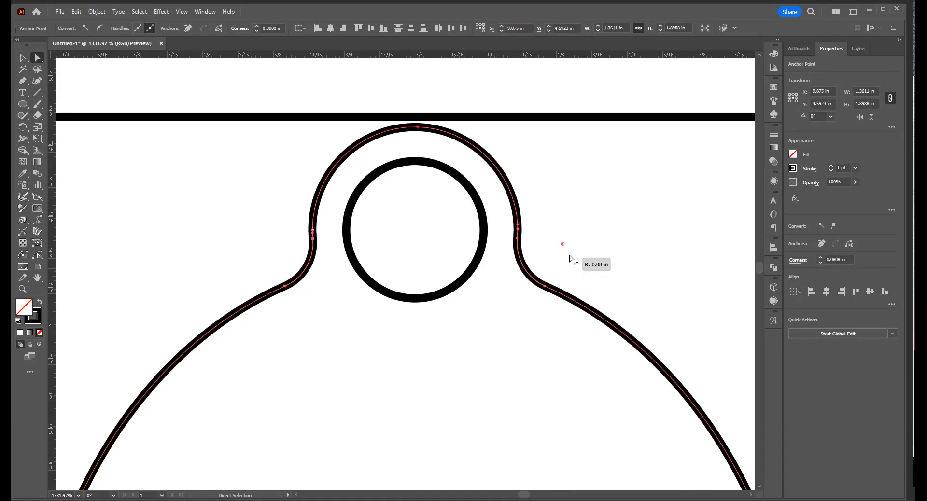
pyautogui.moveTo(569, 257); pyautogui.dragTo(527, 293)
pyautogui.click(461, 352)
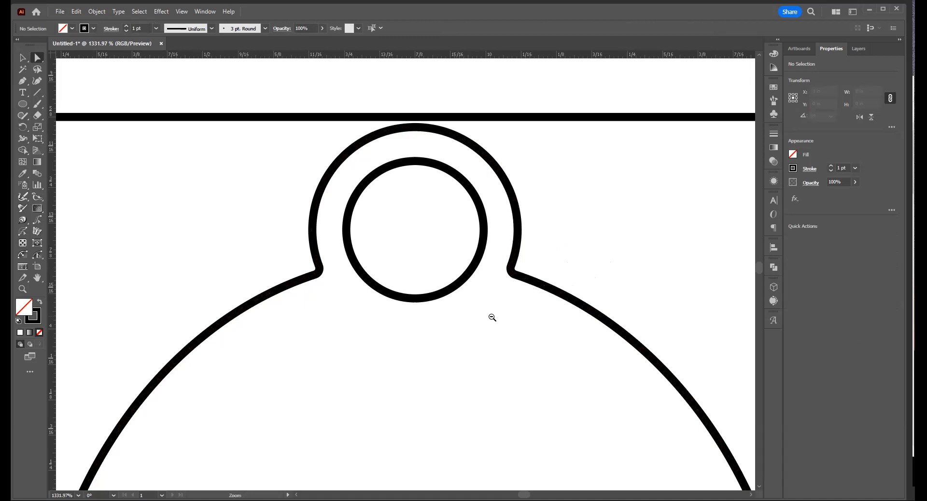
# Step: Add a point text object reading "Holiday" in the upper part of the oval
pyautogui.keyDown('ctrl'); pyautogui.keyDown('alt'); pyautogui.click(436, 331); pyautogui.keyUp('alt'); pyautogui.keyUp('ctrl')
pyautogui.keyDown('ctrl'); pyautogui.keyDown('alt'); pyautogui.click(390, 330); pyautogui.keyUp('alt'); pyautogui.keyUp('ctrl')
pyautogui.keyDown('ctrl'); pyautogui.keyDown('alt'); pyautogui.click(390, 329); pyautogui.keyUp('alt'); pyautogui.keyUp('ctrl')
pyautogui.keyDown('ctrl'); pyautogui.keyDown('alt'); pyautogui.click(389, 327); pyautogui.keyUp('alt'); pyautogui.keyUp('ctrl')
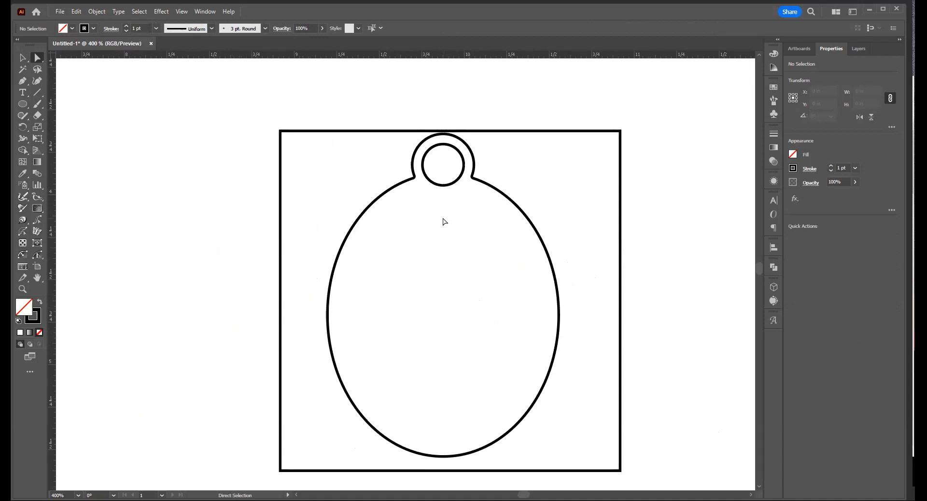
pyautogui.press('v')
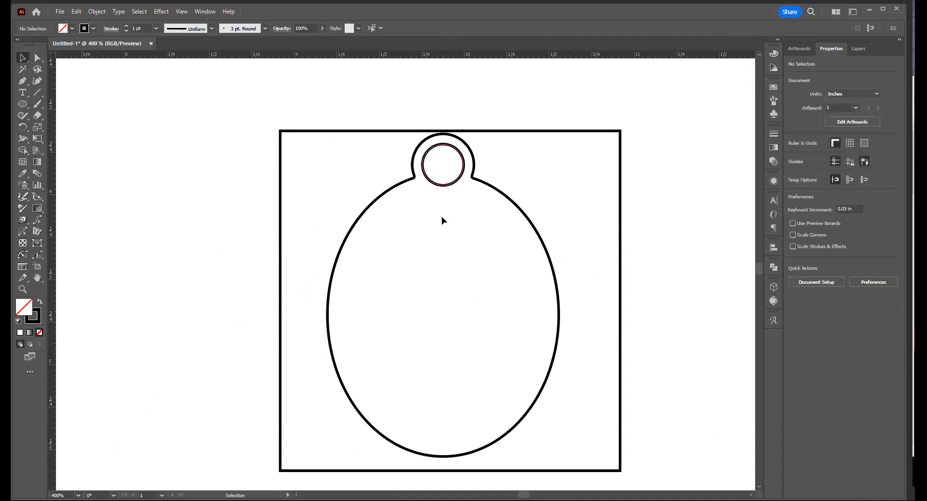
pyautogui.click(18, 90)
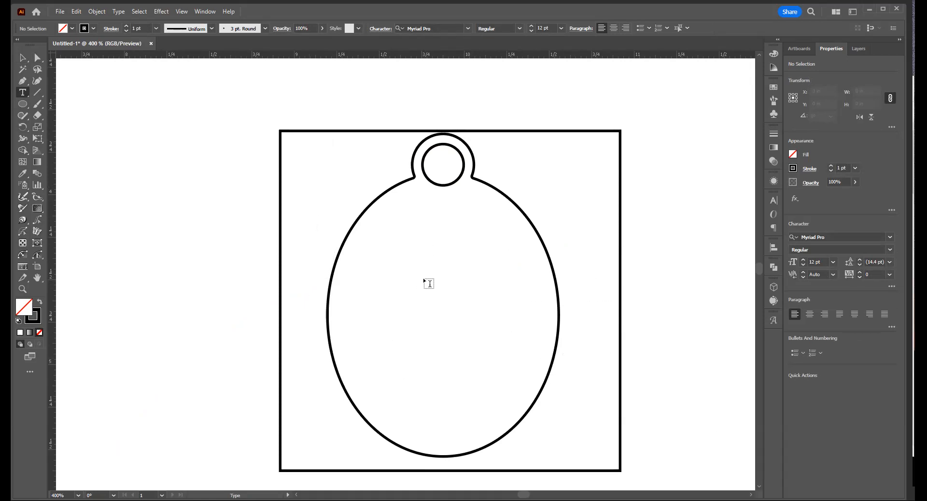
pyautogui.click(473, 328)
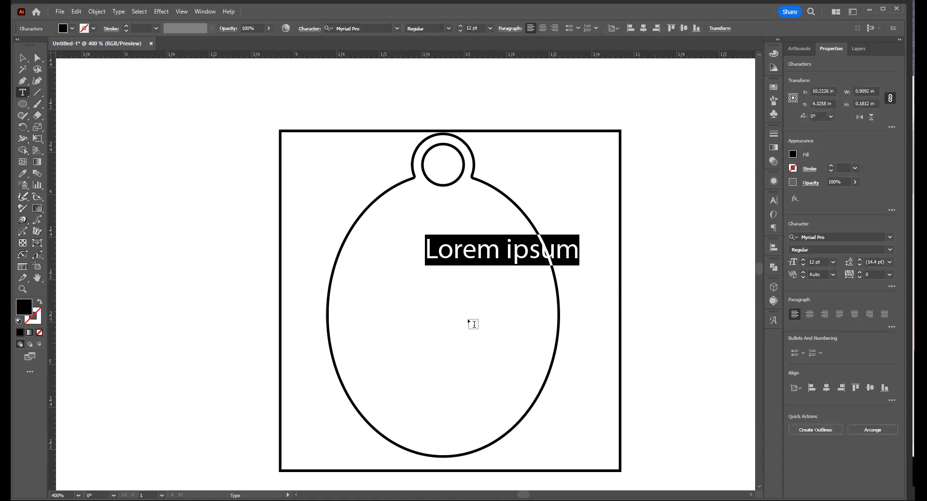
pyautogui.write('hO')
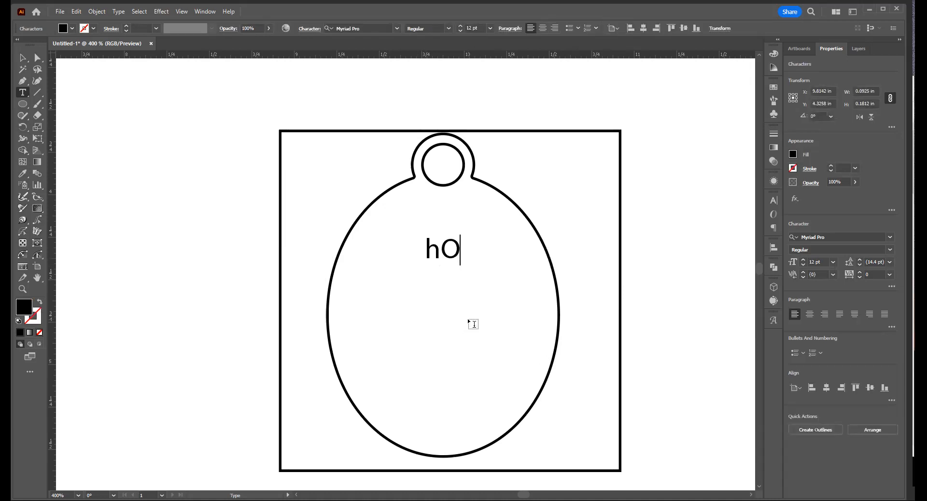
pyautogui.write('LIDAY')
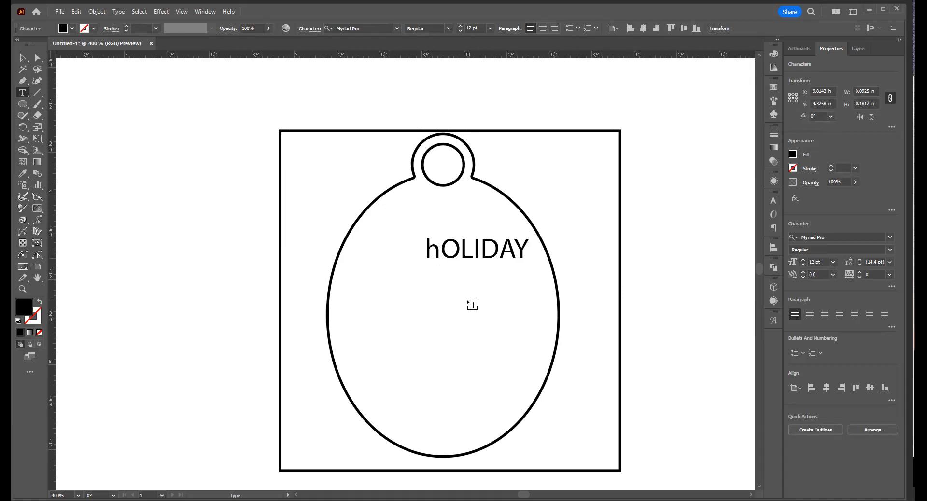
pyautogui.hotkey('ctrl', 'a')
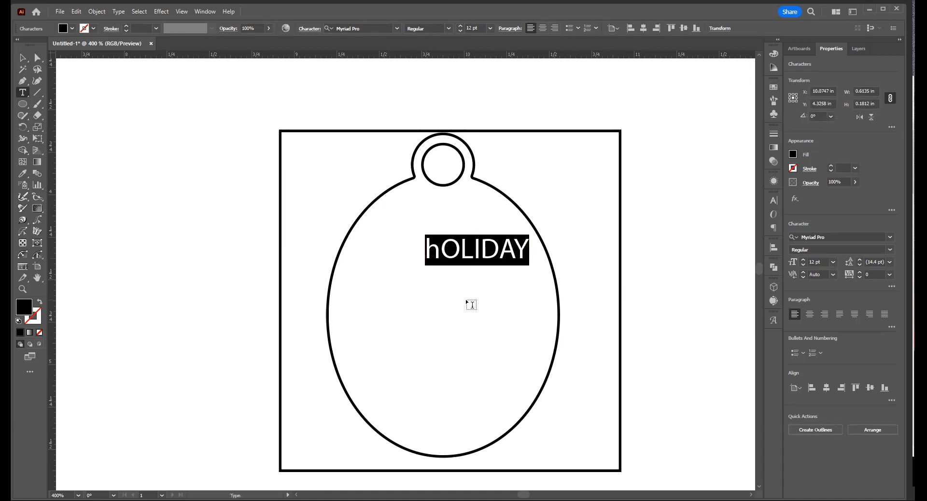
pyautogui.write('Hol')
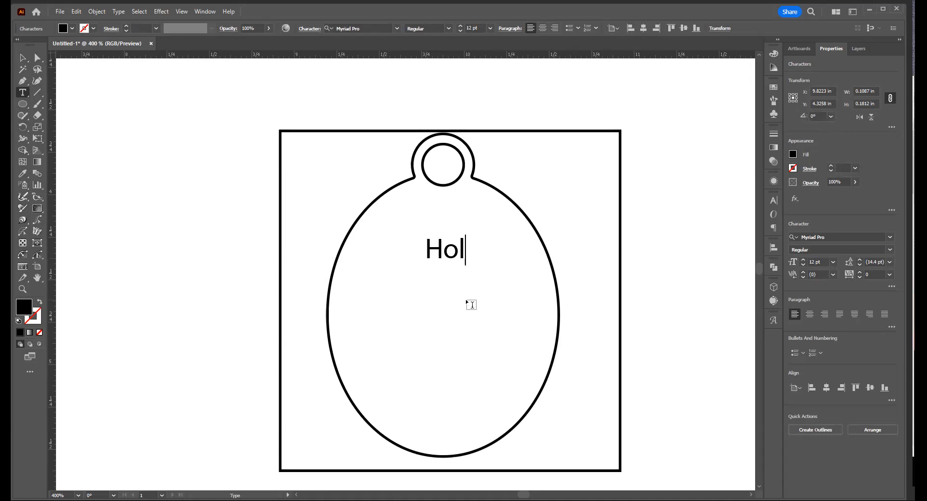
pyautogui.write('iday')
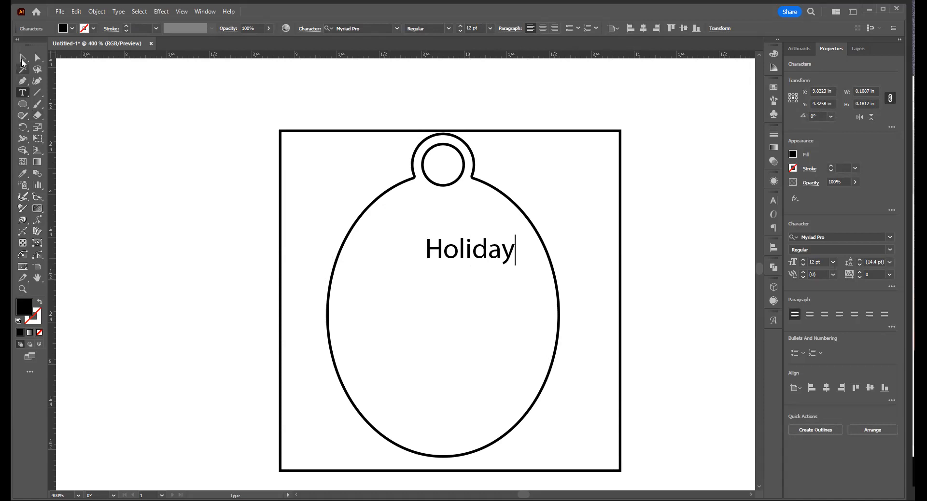
# Step: Move the text down to the middle of the oval and append an s so it reads "Holidays"
pyautogui.click(22, 58)
pyautogui.moveTo(456, 265); pyautogui.dragTo(429, 333)
pyautogui.doubleClick(429, 324)
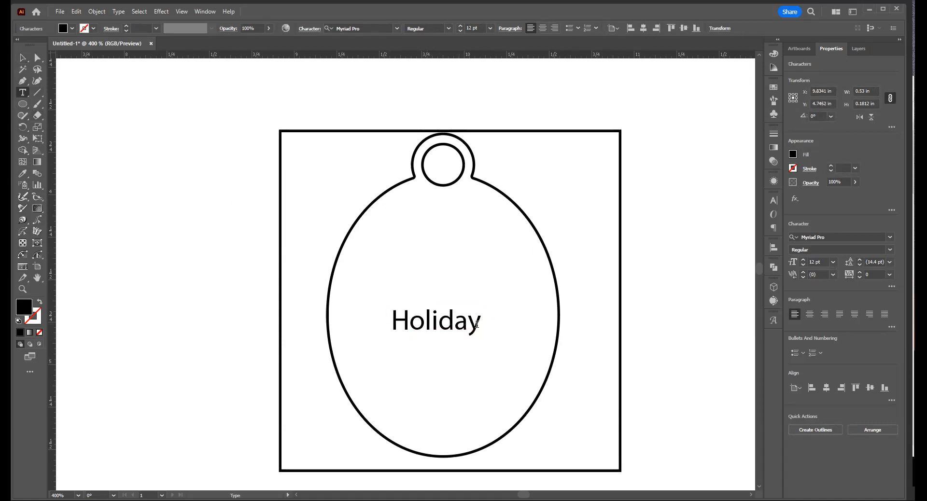
pyautogui.write('s')
pyautogui.click(22, 58)
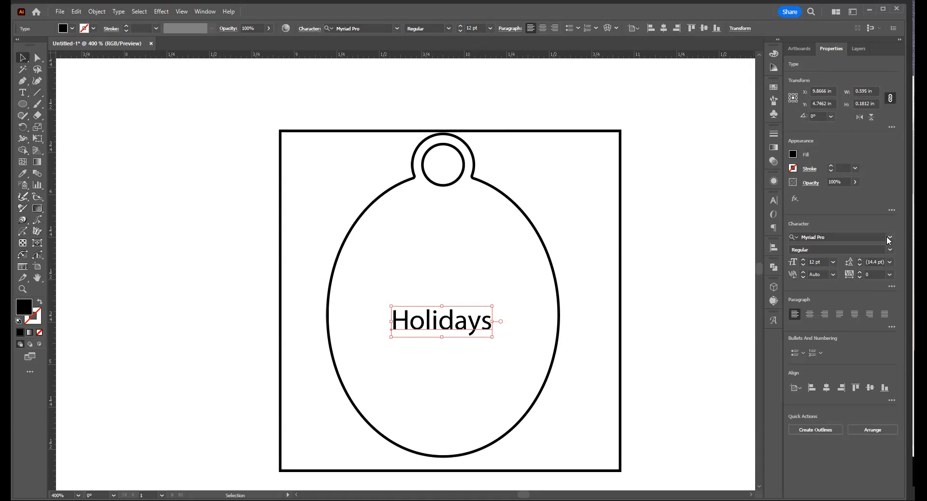
pyautogui.click(888, 237)
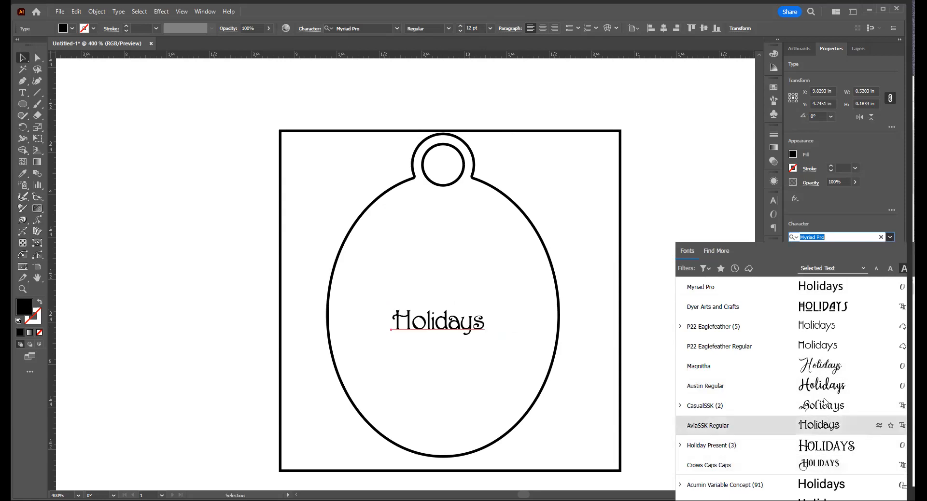
pyautogui.scroll(-3, 825, 410)
pyautogui.scroll(-5, 823, 397)
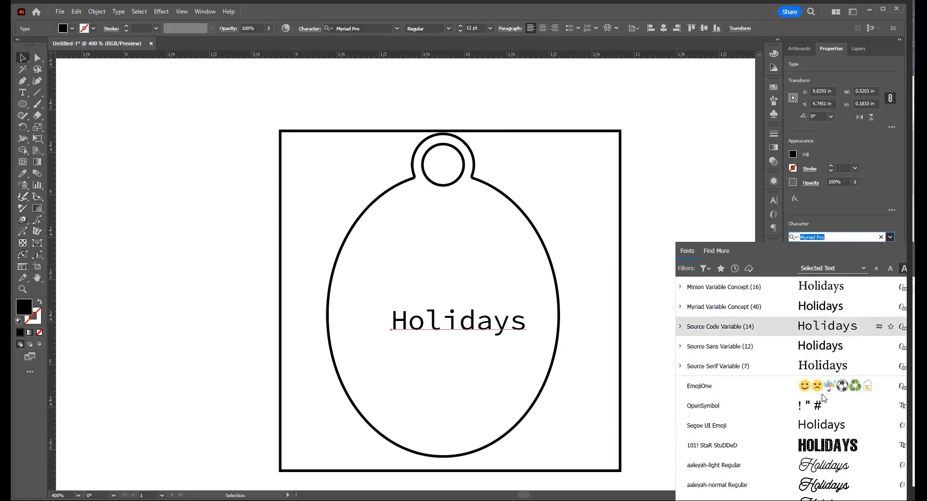
pyautogui.scroll(-3, 822, 398)
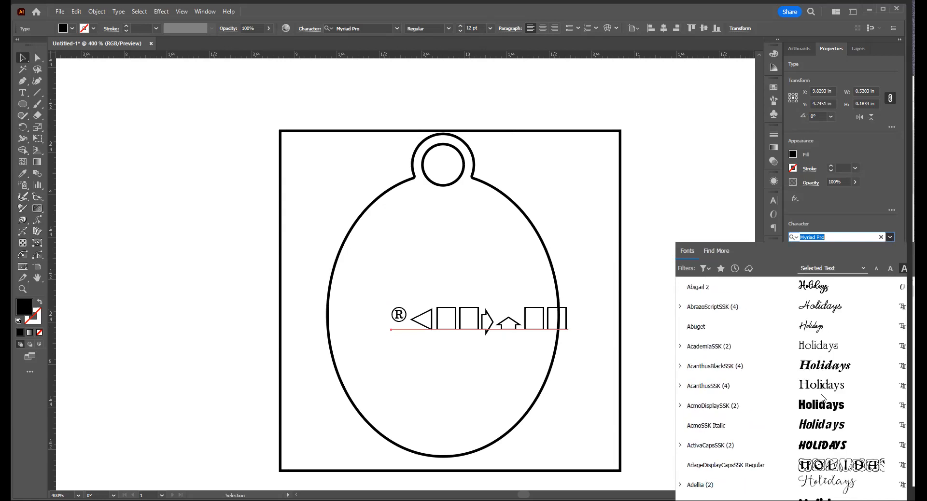
pyautogui.click(564, 225)
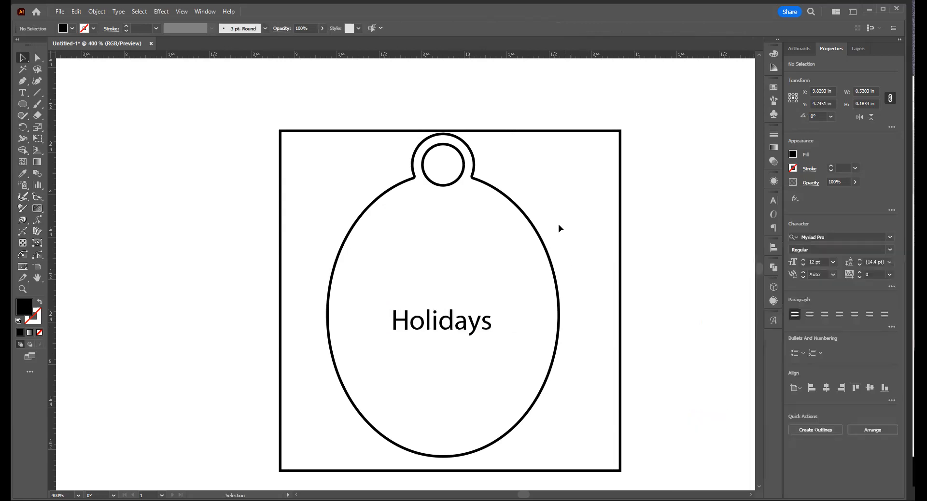
pyautogui.press('a')
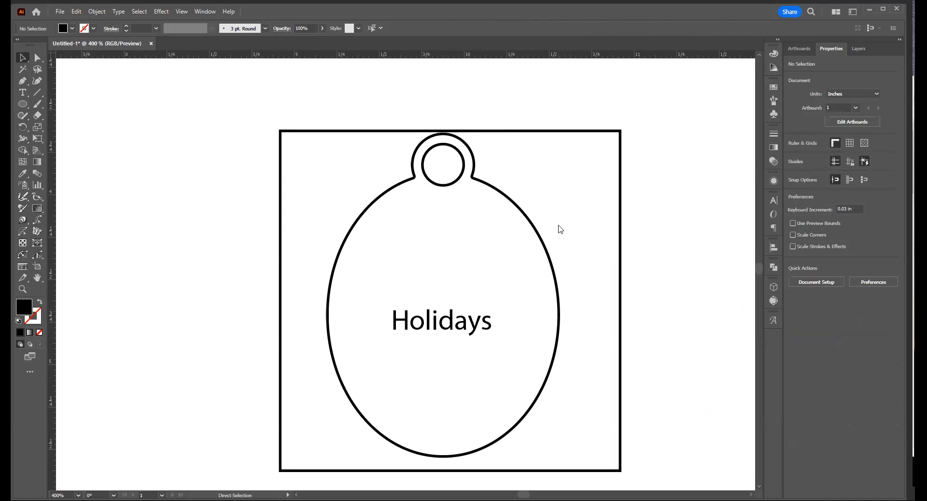
# Step: Open santa-key-1.ai from the Christmas folder and check which font the "DEAR SANTA," heading uses
pyautogui.hotkey('ctrl', 'o')
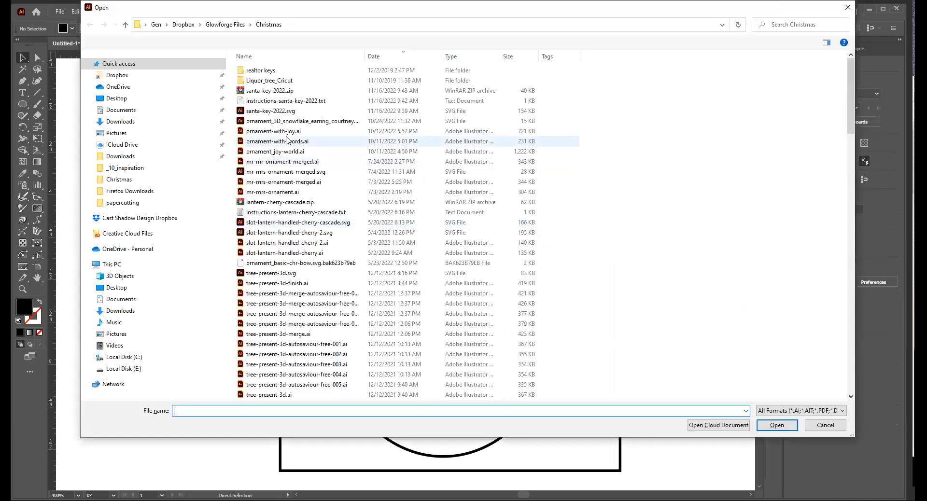
pyautogui.click(284, 113)
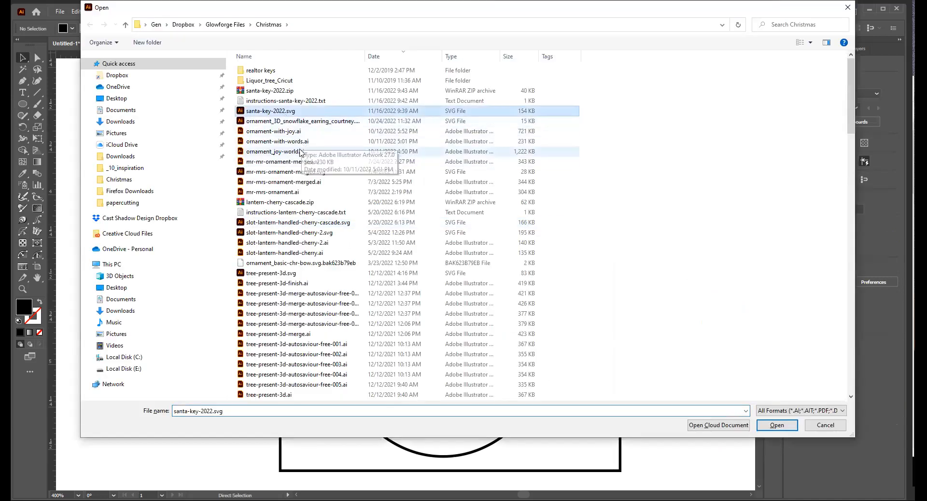
pyautogui.scroll(-5, 302, 215)
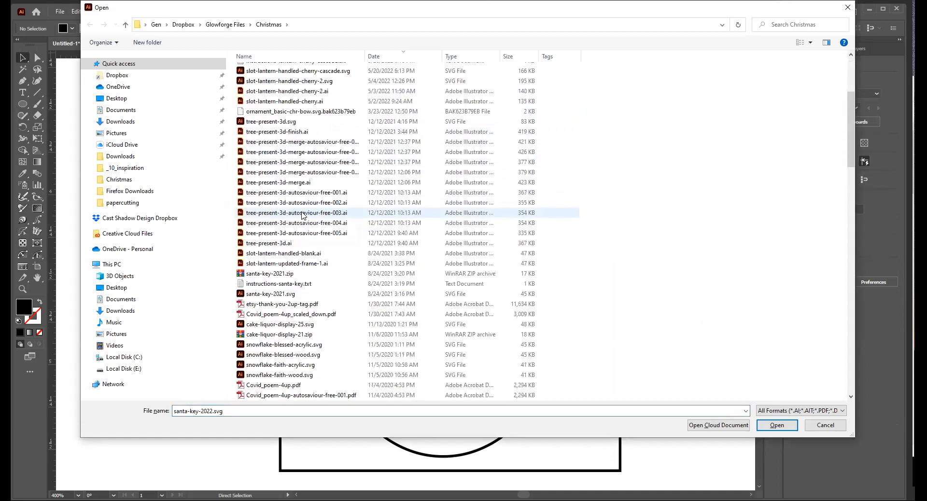
pyautogui.click(300, 295)
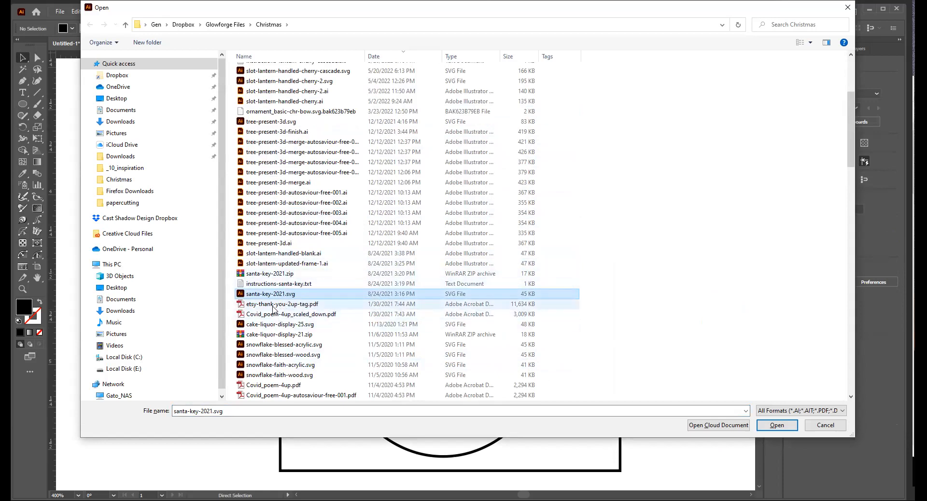
pyautogui.scroll(5, 273, 297)
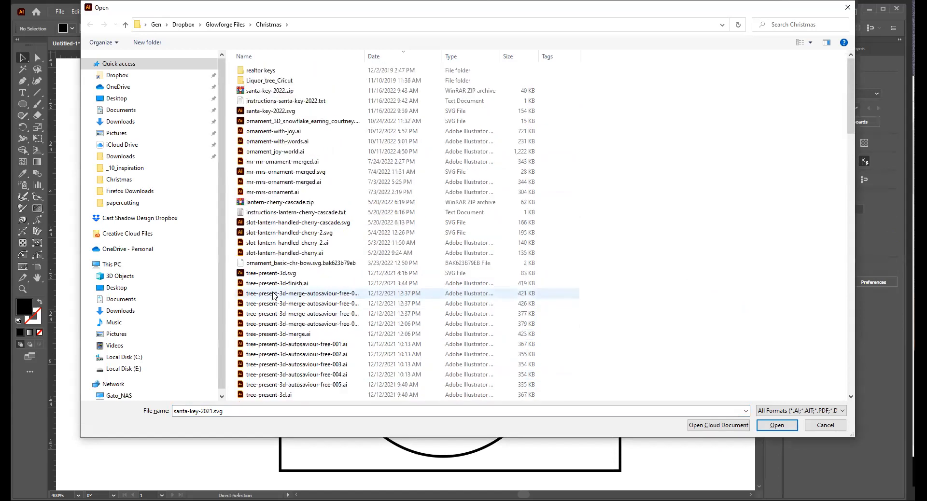
pyautogui.click(291, 60)
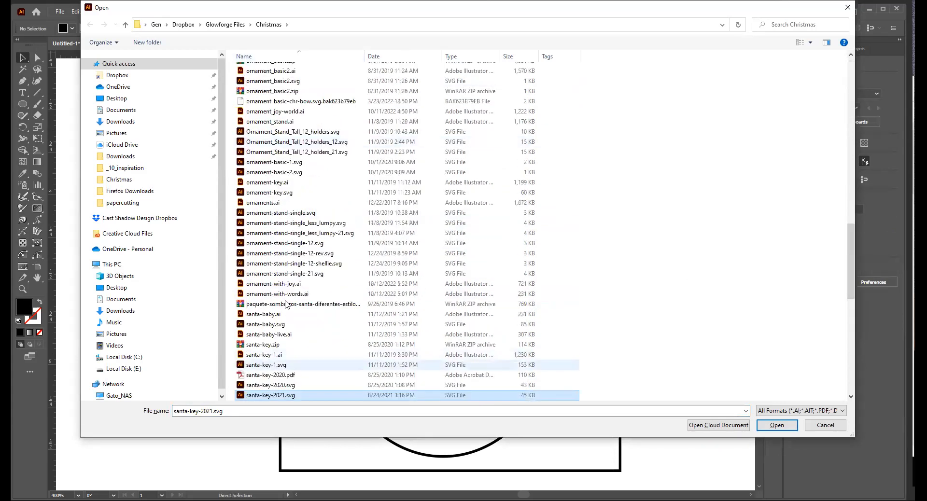
pyautogui.scroll(-1, 292, 314)
pyautogui.click(288, 324)
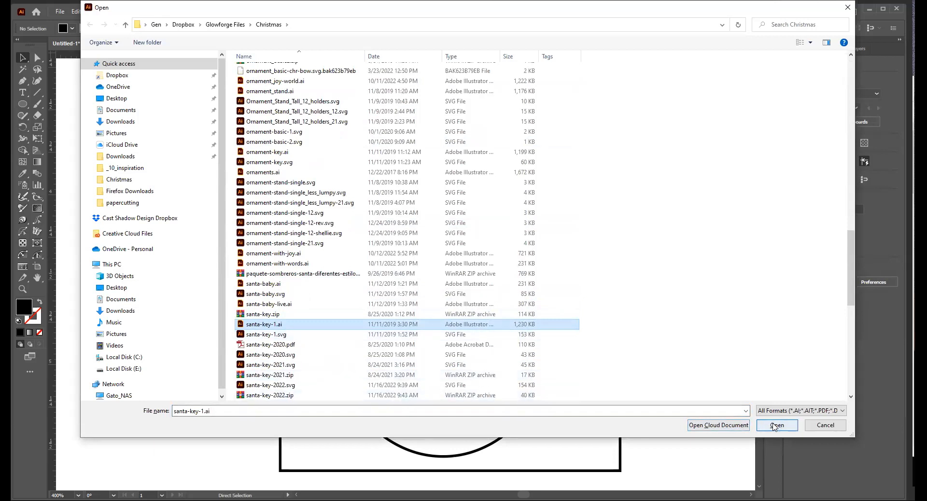
pyautogui.press('Return')
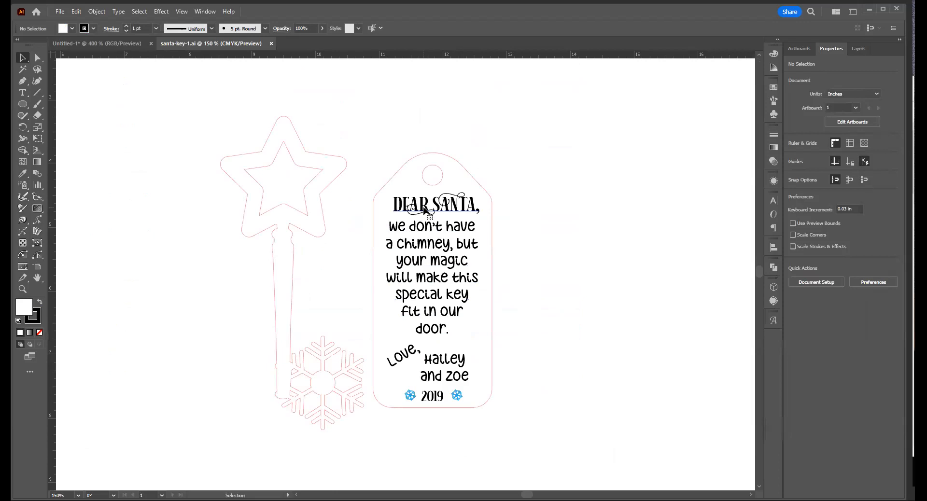
pyautogui.click(425, 211)
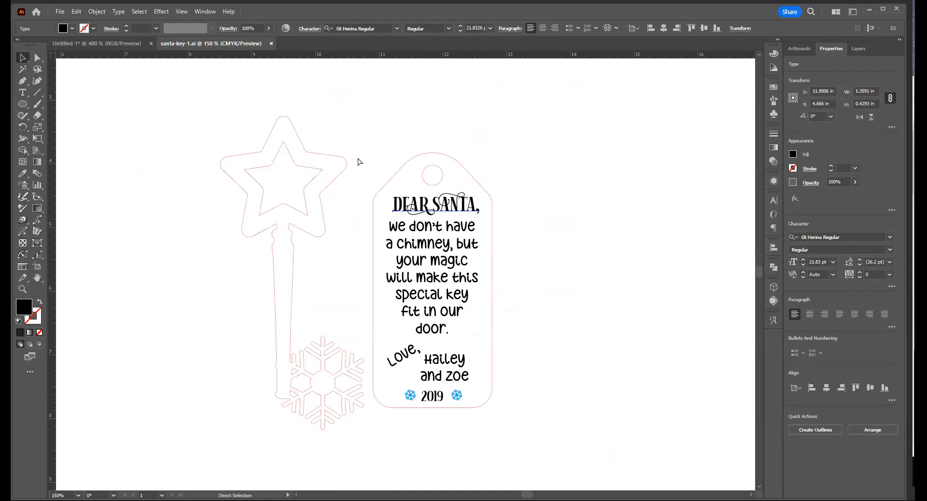
# Step: Return to the untitled tag document and set the font of the "Holidays" text to Gt Herina Regular
pyautogui.click(122, 44)
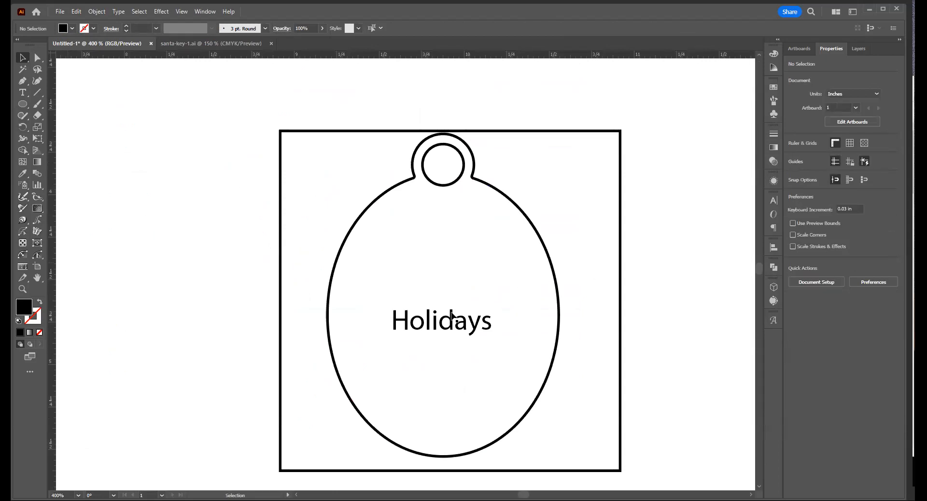
pyautogui.click(459, 330)
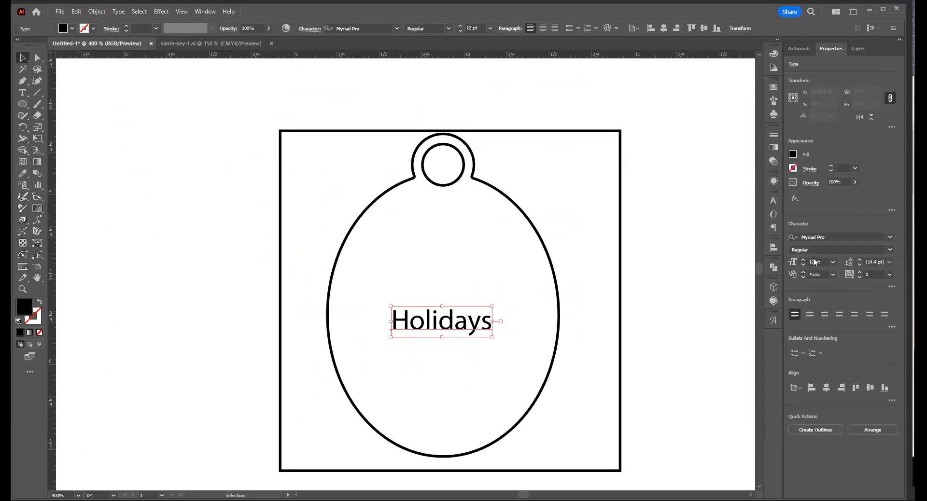
pyautogui.click(833, 237)
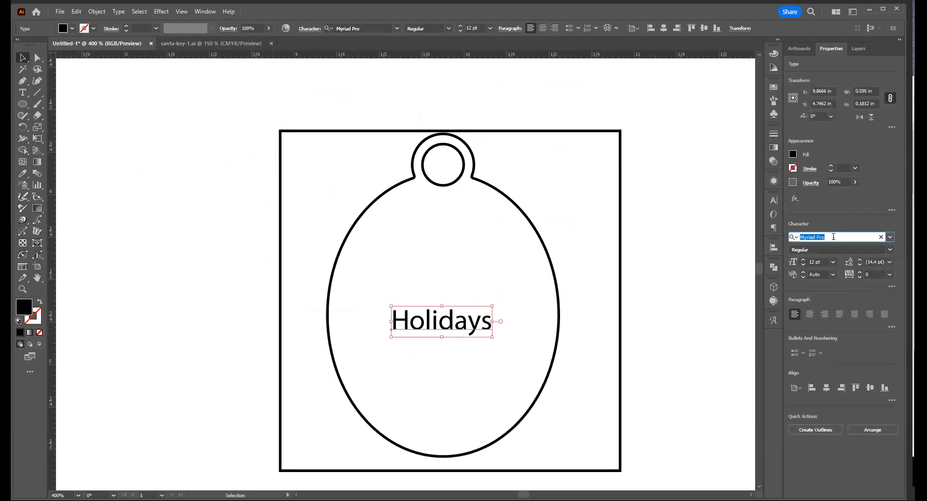
pyautogui.write('her')
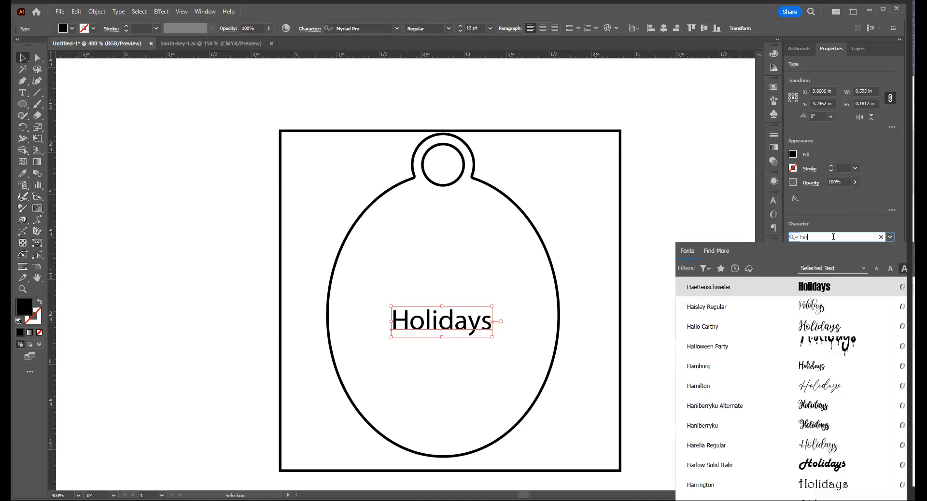
pyautogui.write('ina')
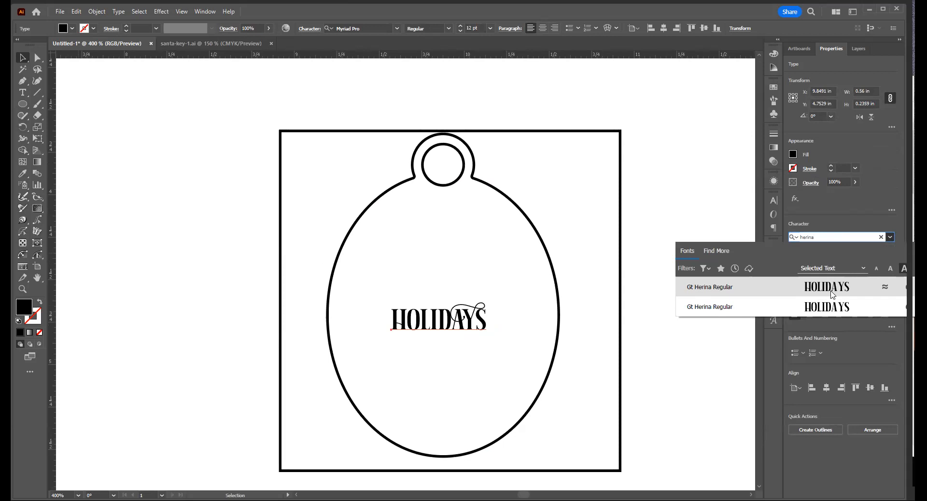
pyautogui.click(831, 294)
# Step: Raise the word slightly and replace its H with the Gt Herina swash alternate whose flourish curls beneath the first letters
pyautogui.moveTo(424, 316); pyautogui.dragTo(389, 292)
pyautogui.doubleClick(403, 291)
pyautogui.click(773, 320)
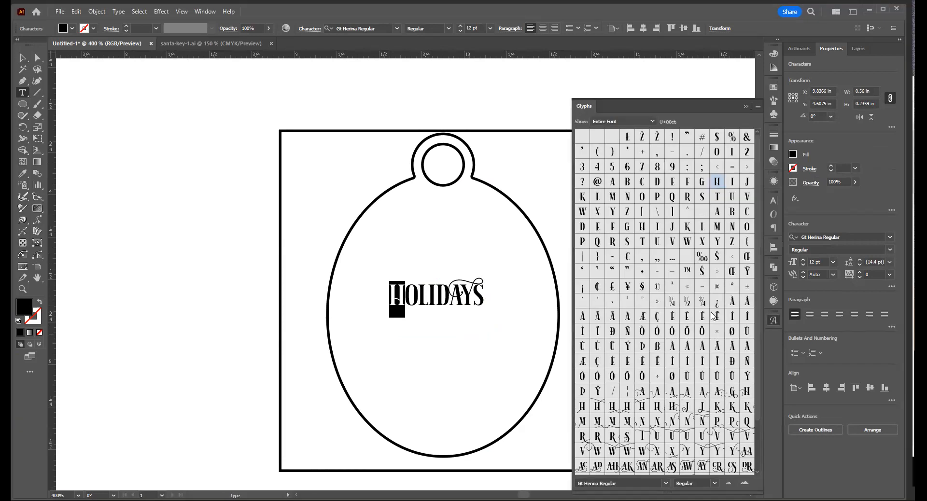
pyautogui.scroll(-2, 705, 318)
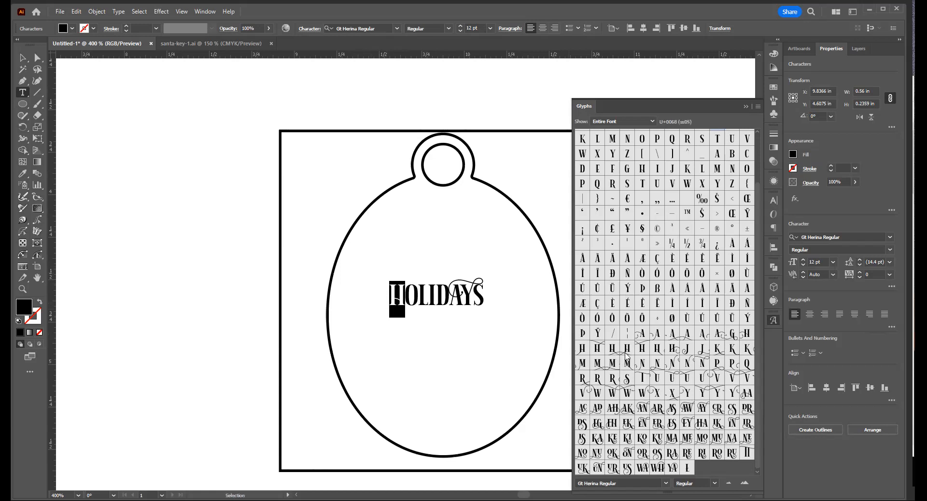
pyautogui.click(583, 349)
pyautogui.doubleClick(582, 349)
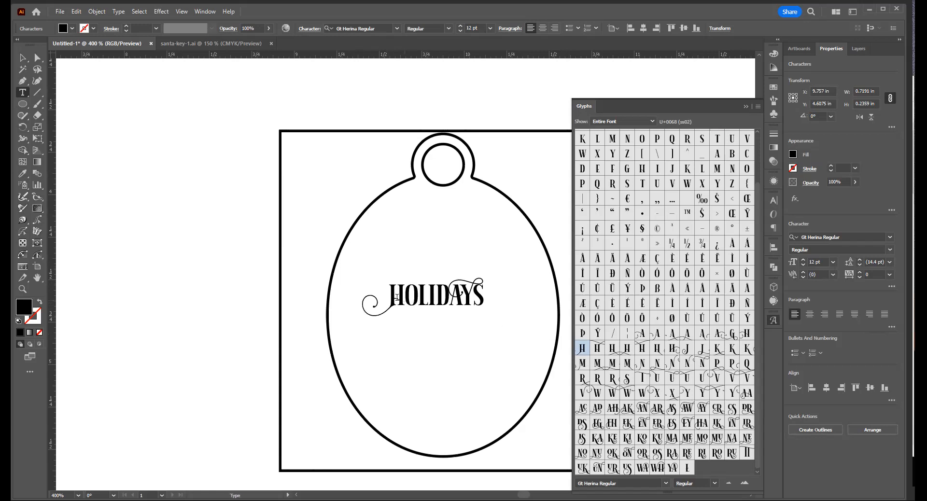
pyautogui.hotkey('shift', 'Left')
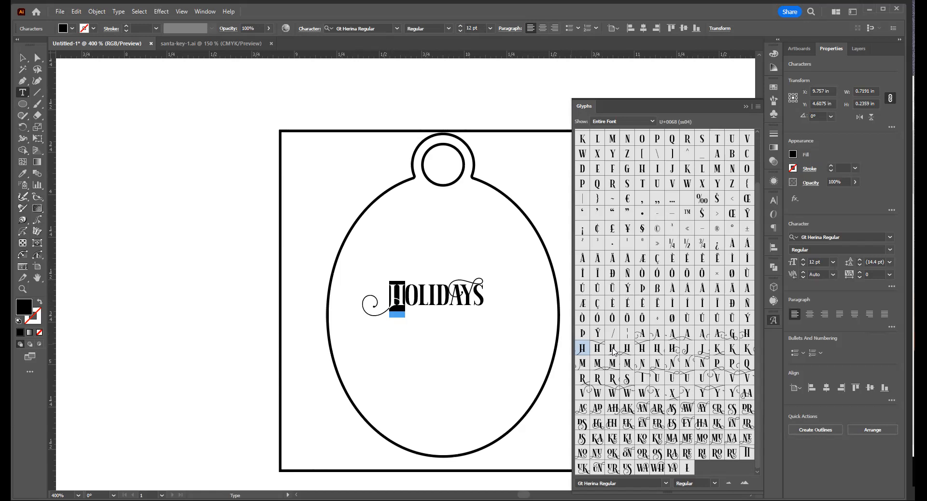
pyautogui.doubleClick(612, 348)
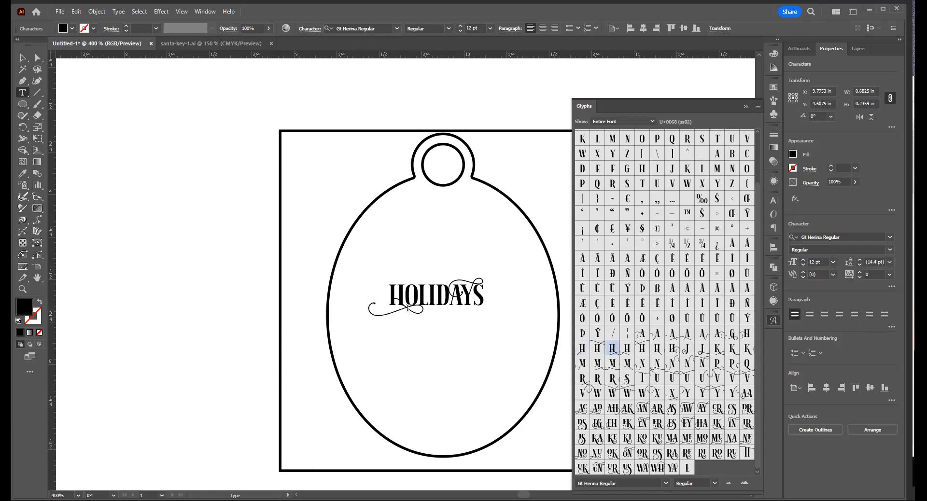
# Step: Try other swash alternates for the H of "Holidays" and settle on the one with a round curl at its lower left
pyautogui.moveTo(404, 295); pyautogui.dragTo(389, 295)
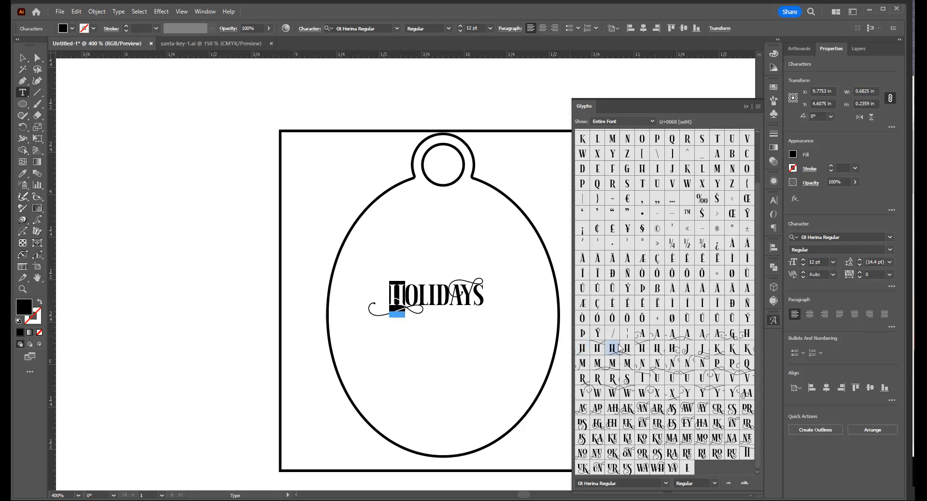
pyautogui.doubleClick(657, 349)
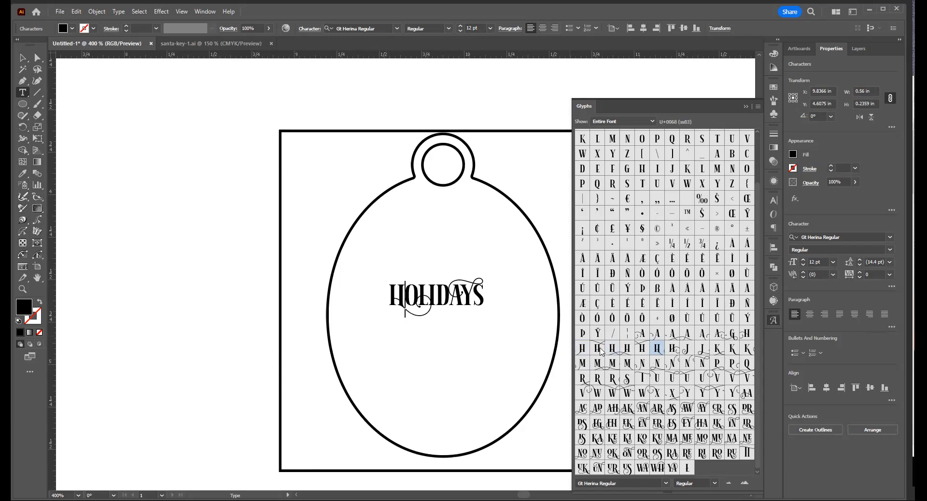
pyautogui.moveTo(400, 294); pyautogui.dragTo(389, 295)
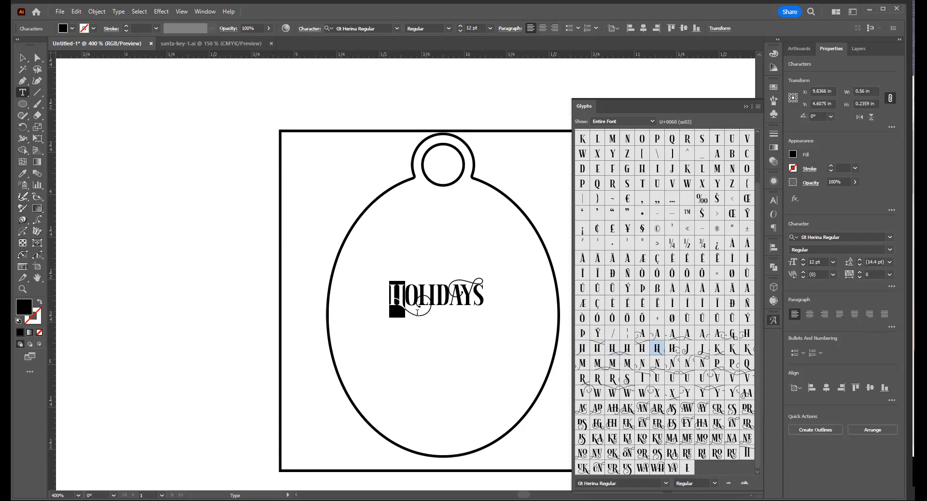
pyautogui.doubleClick(597, 349)
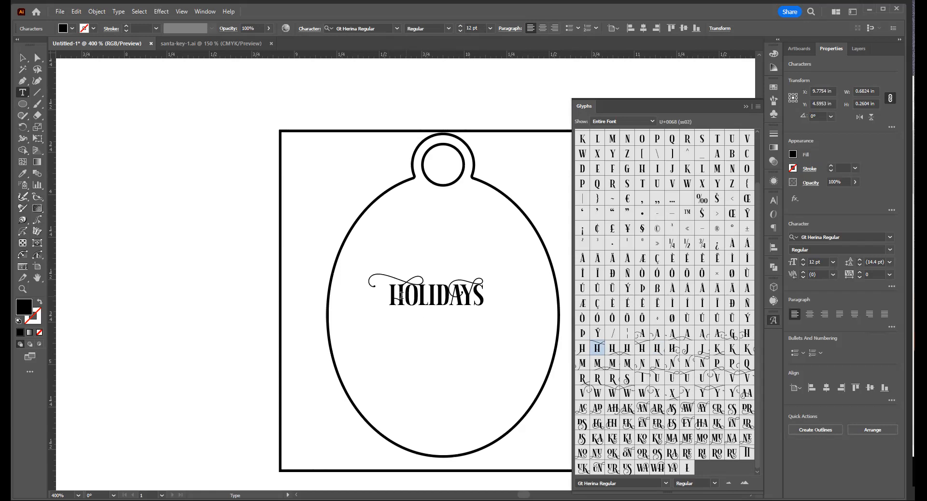
pyautogui.moveTo(404, 295); pyautogui.dragTo(392, 297)
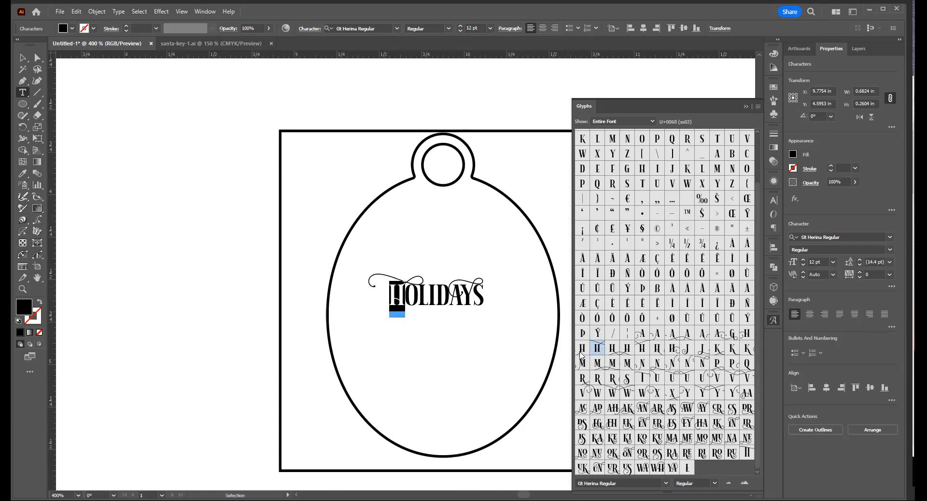
pyautogui.doubleClick(743, 334)
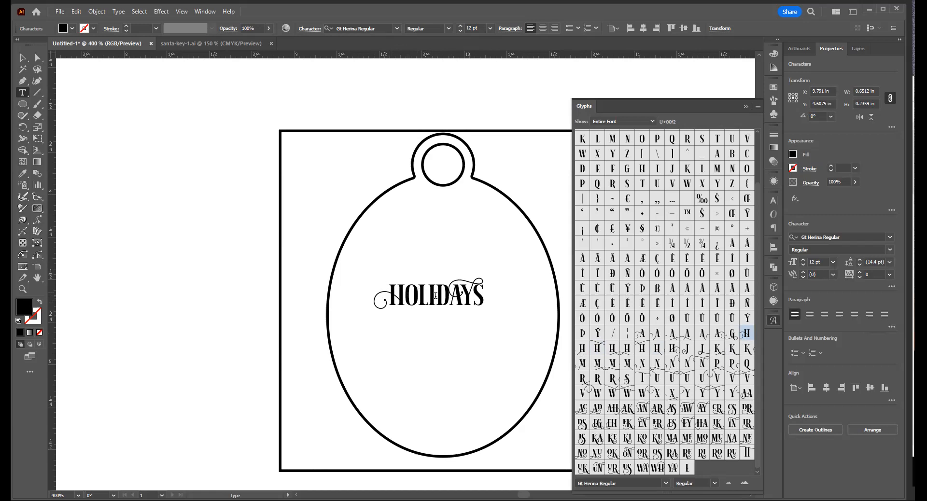
# Step: Try a swash J glyph in place of the L in "Holidays" and put the plain L back
pyautogui.moveTo(425, 293); pyautogui.dragTo(418, 293)
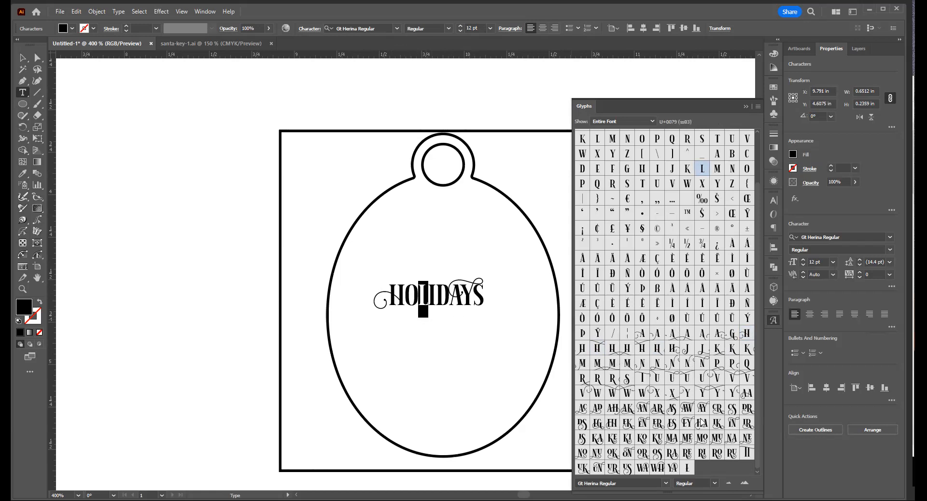
pyautogui.doubleClick(702, 351)
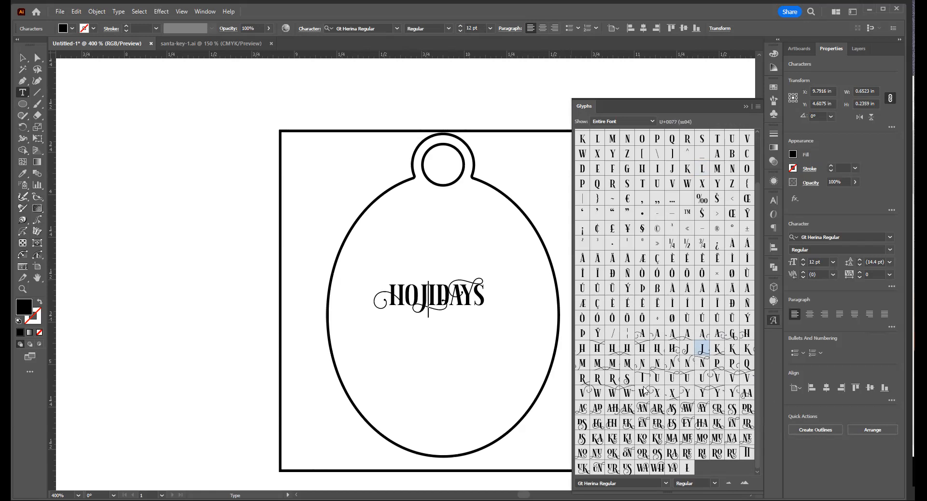
pyautogui.moveTo(419, 293); pyautogui.dragTo(428, 292)
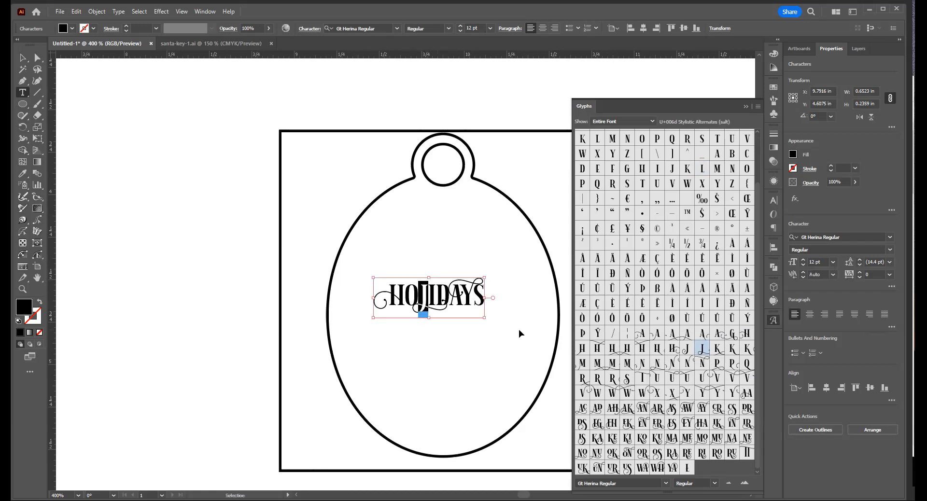
pyautogui.write('l')
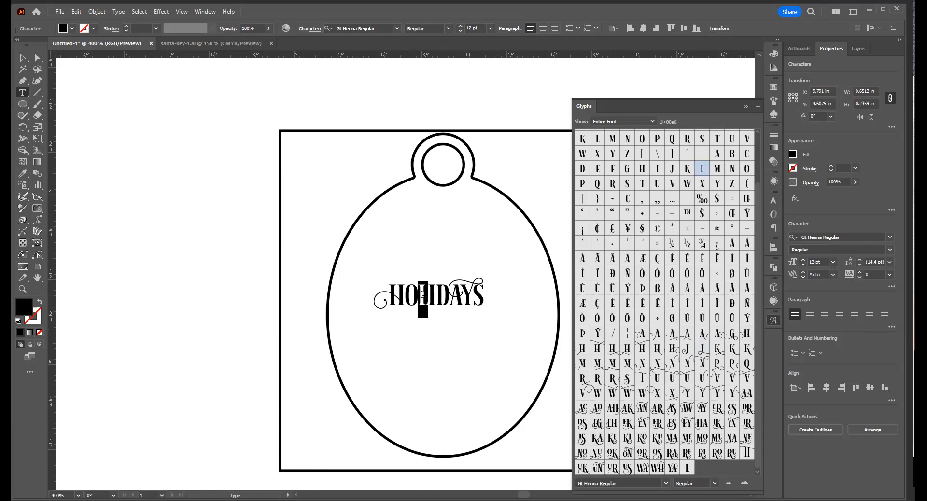
pyautogui.click(411, 301)
pyautogui.hotkey('shift', 'Right')
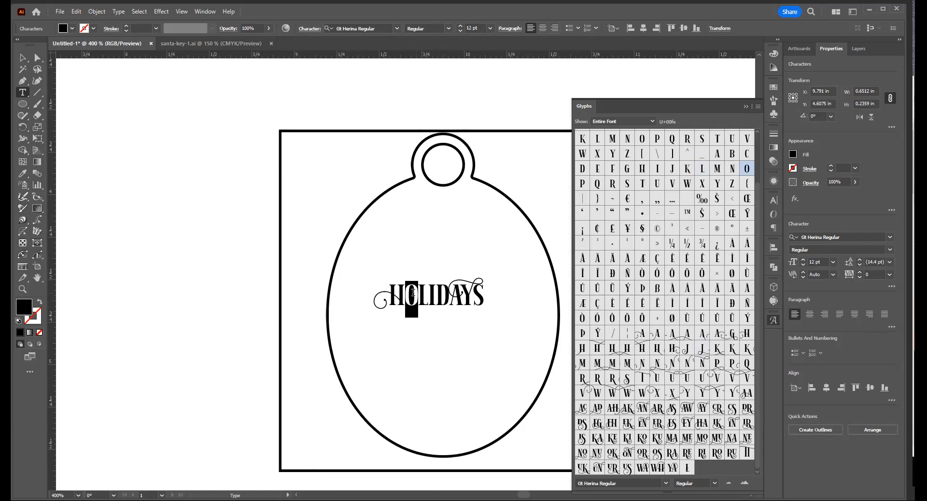
pyautogui.moveTo(449, 299); pyautogui.dragTo(441, 299)
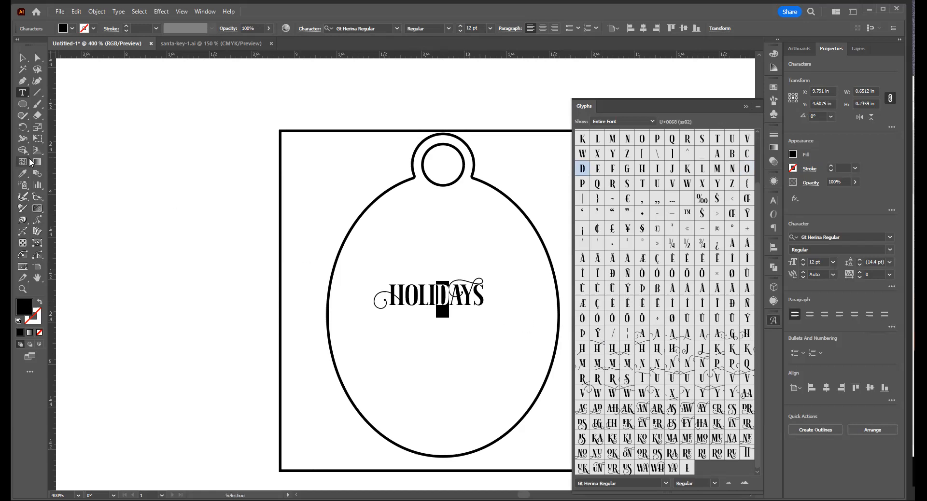
# Step: Move "Holidays" lower in the oval and place a duplicate of it directly above
pyautogui.click(19, 59)
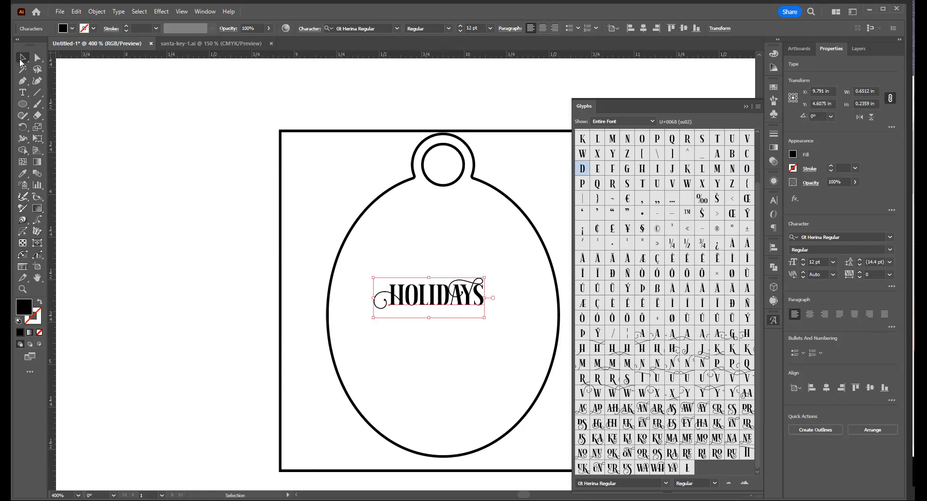
pyautogui.click(408, 355)
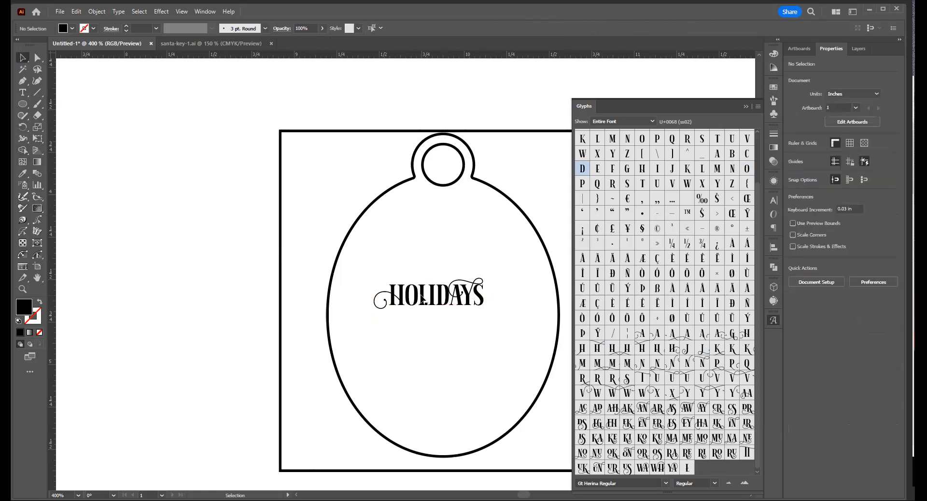
pyautogui.moveTo(424, 299); pyautogui.dragTo(430, 357)
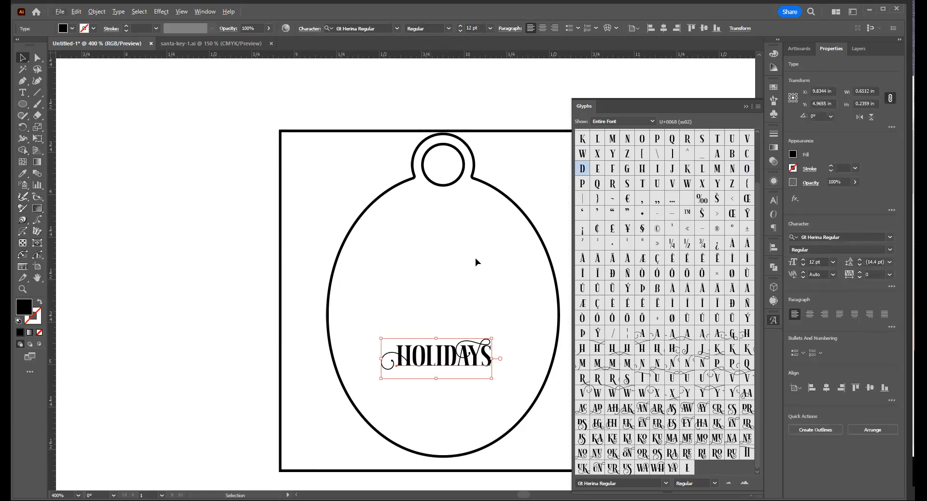
pyautogui.click(24, 61)
pyautogui.moveTo(431, 356); pyautogui.dragTo(436, 299)
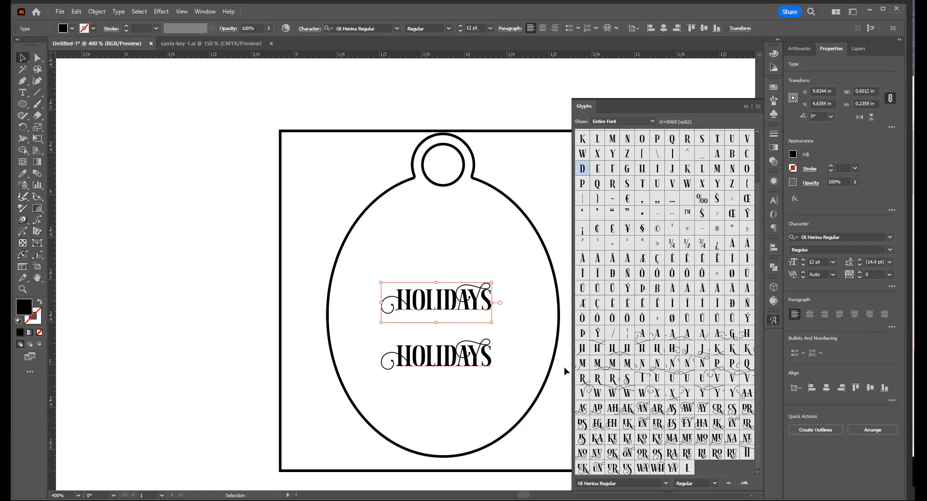
# Step: Change the upper copy to read "HAPPY", keeping its swash H and replacing the remaining letters
pyautogui.doubleClick(429, 309)
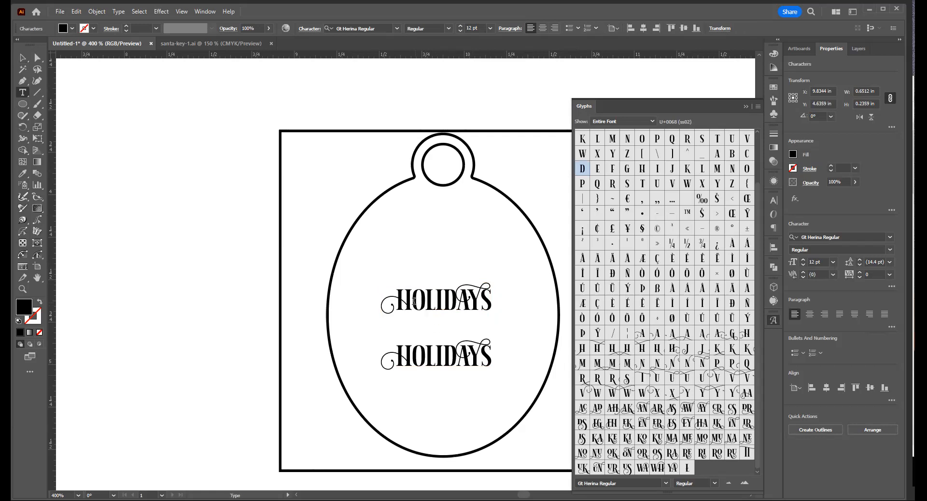
pyautogui.keyDown('shift'); pyautogui.click(506, 309); pyautogui.keyUp('shift')
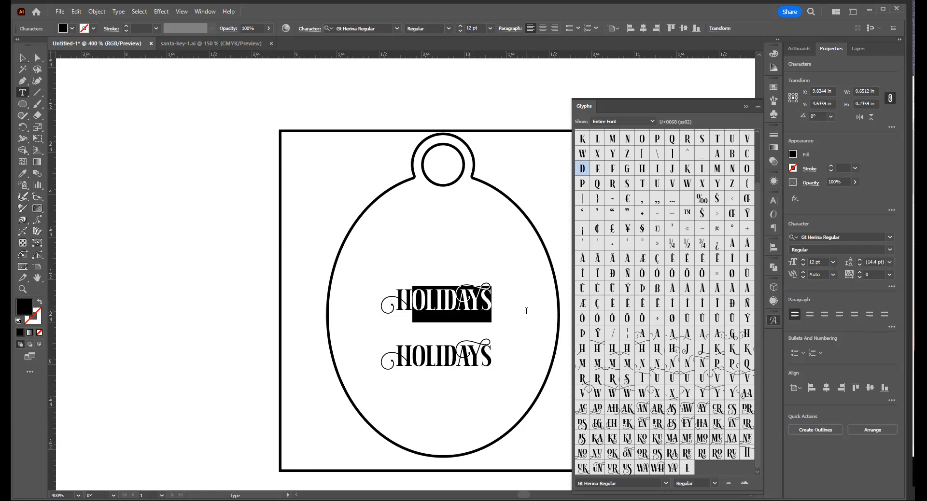
pyautogui.write('APPY')
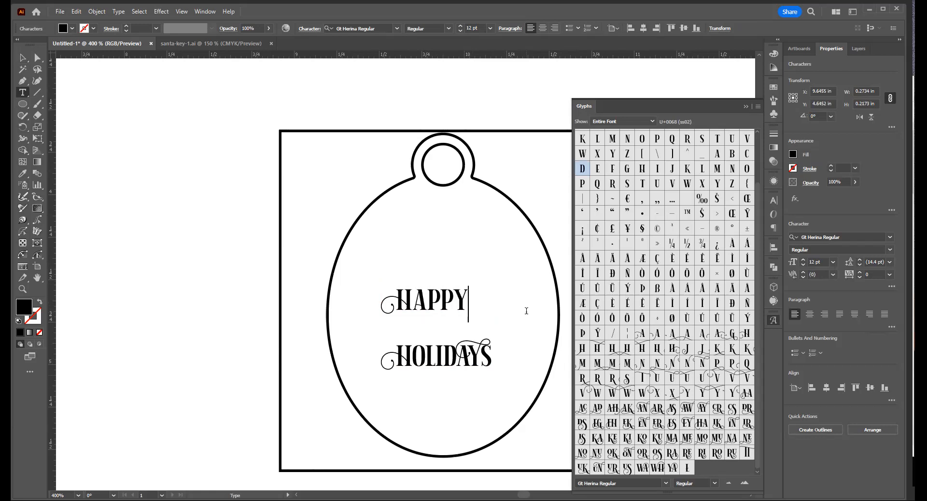
# Step: Replace the A of "HAPPY" with its ss06 swash alternate, whose small loop curls under the first P
pyautogui.moveTo(427, 303); pyautogui.dragTo(416, 303)
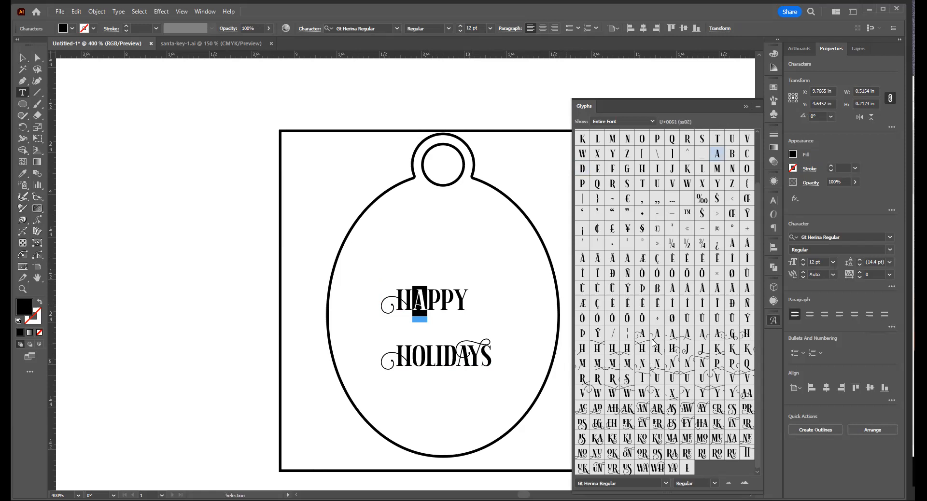
pyautogui.doubleClick(687, 337)
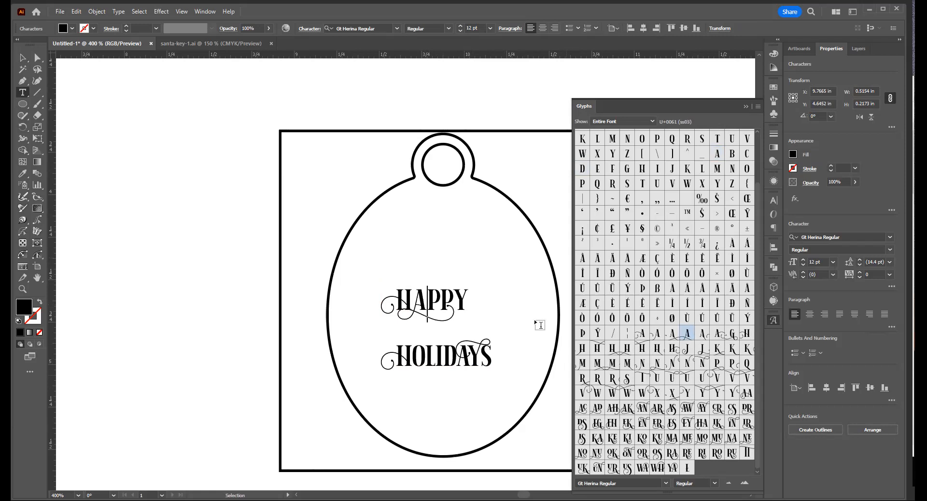
pyautogui.moveTo(413, 305); pyautogui.dragTo(427, 305)
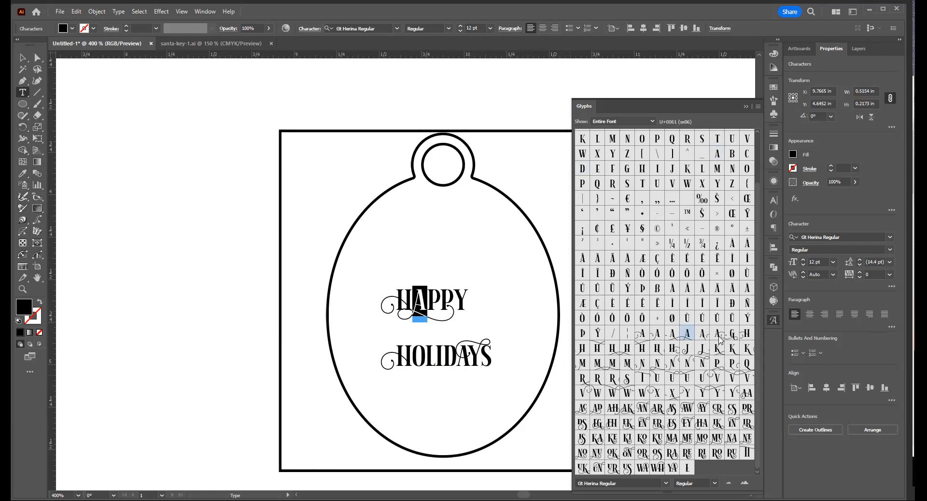
pyautogui.doubleClick(718, 336)
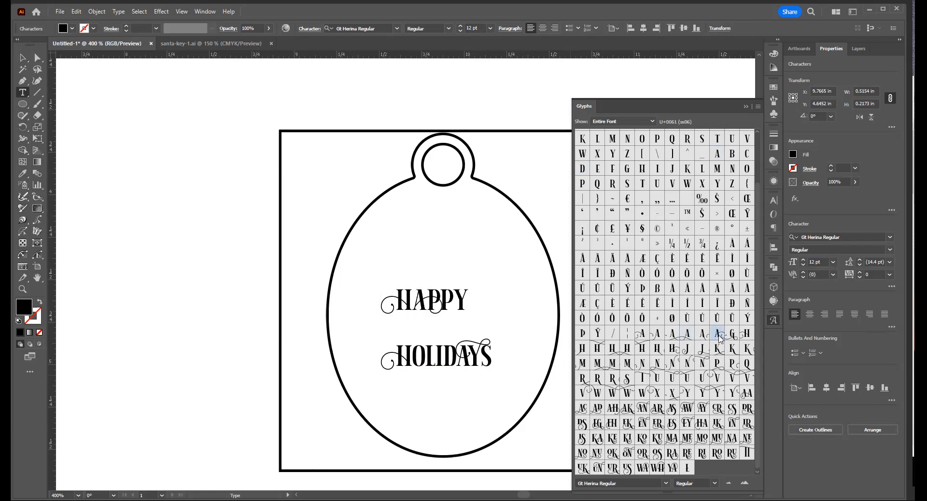
# Step: Try four swash alternates for the Y of "HAPPY" and restore the plain Y
pyautogui.moveTo(466, 296); pyautogui.dragTo(452, 299)
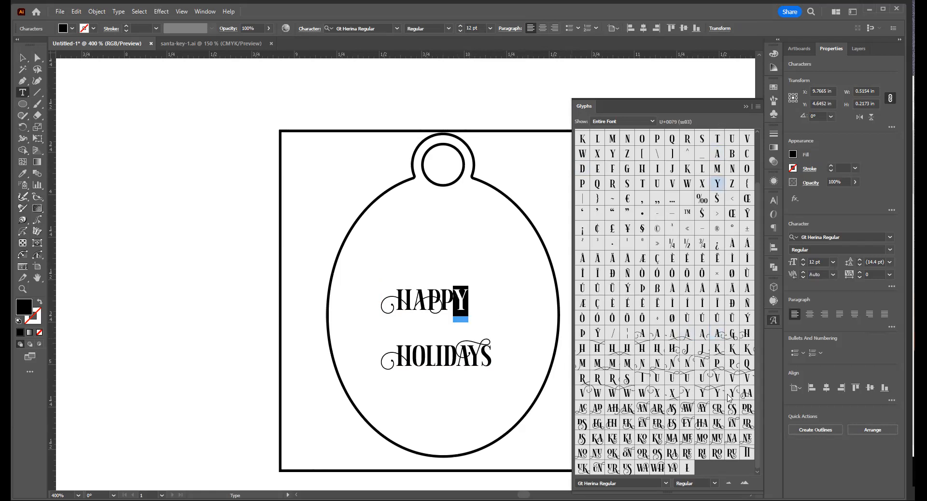
pyautogui.doubleClick(702, 393)
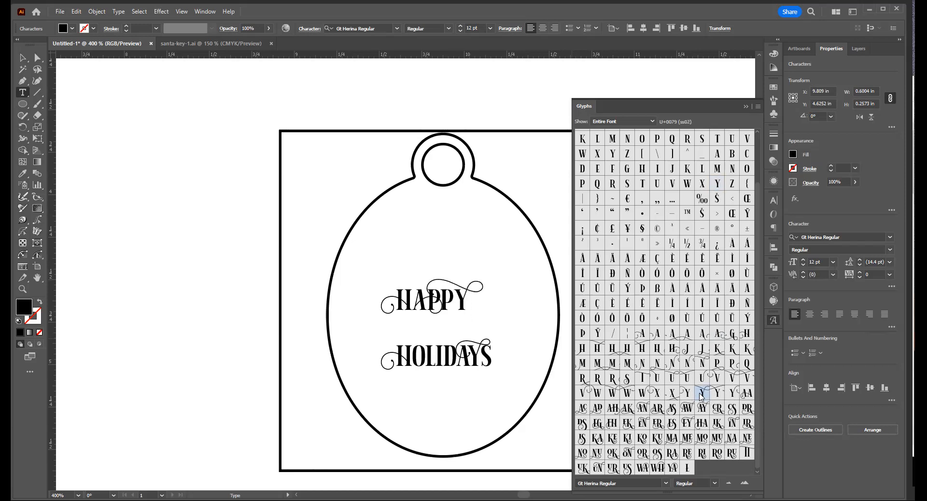
pyautogui.moveTo(466, 292); pyautogui.dragTo(454, 294)
pyautogui.doubleClick(732, 394)
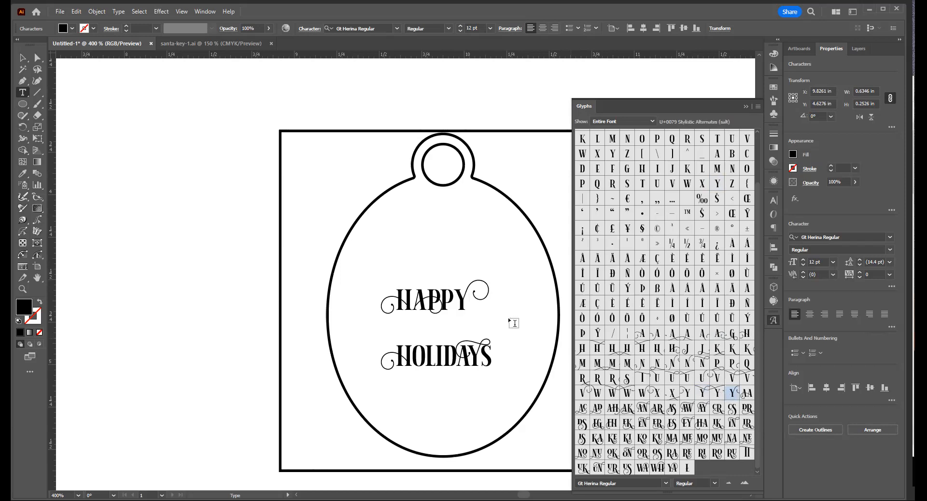
pyautogui.moveTo(466, 297); pyautogui.dragTo(454, 298)
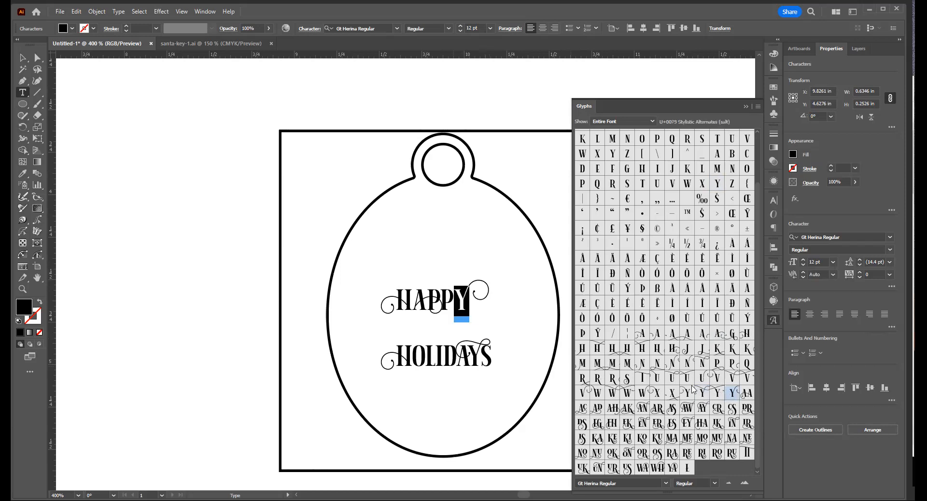
pyautogui.doubleClick(716, 394)
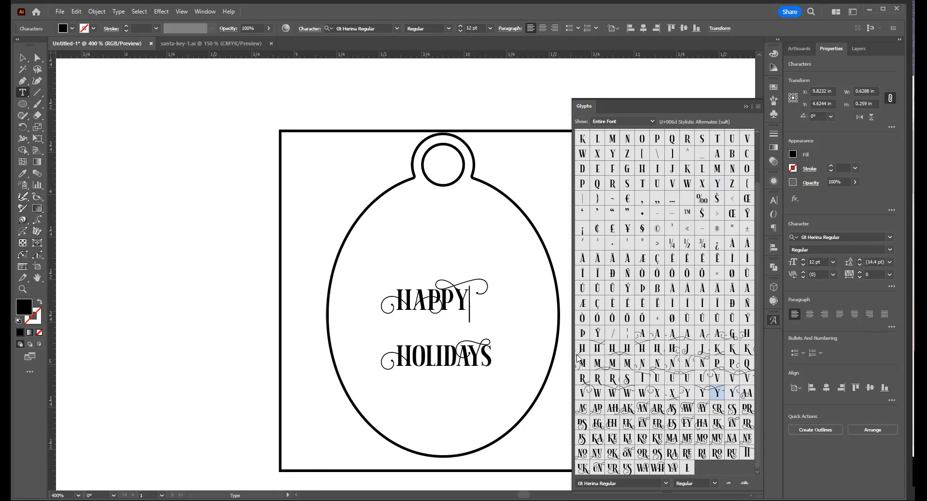
pyautogui.hotkey('shift', 'Left')
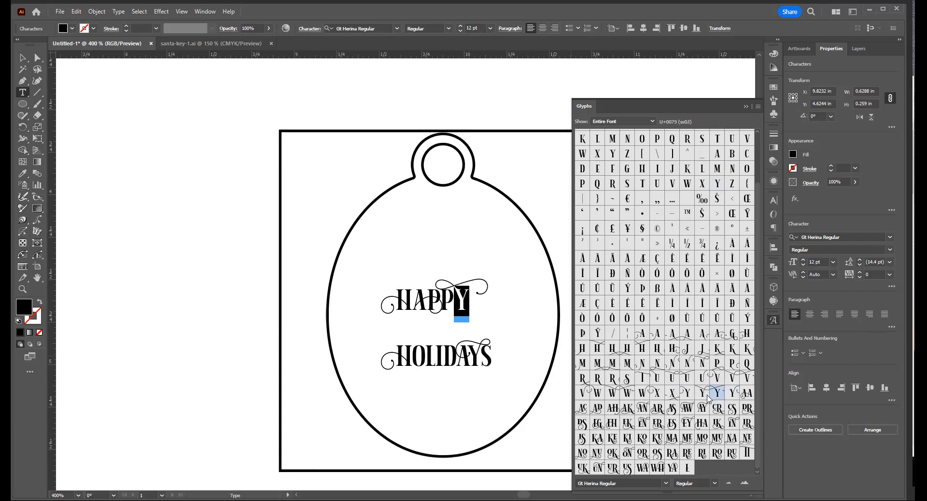
pyautogui.doubleClick(687, 393)
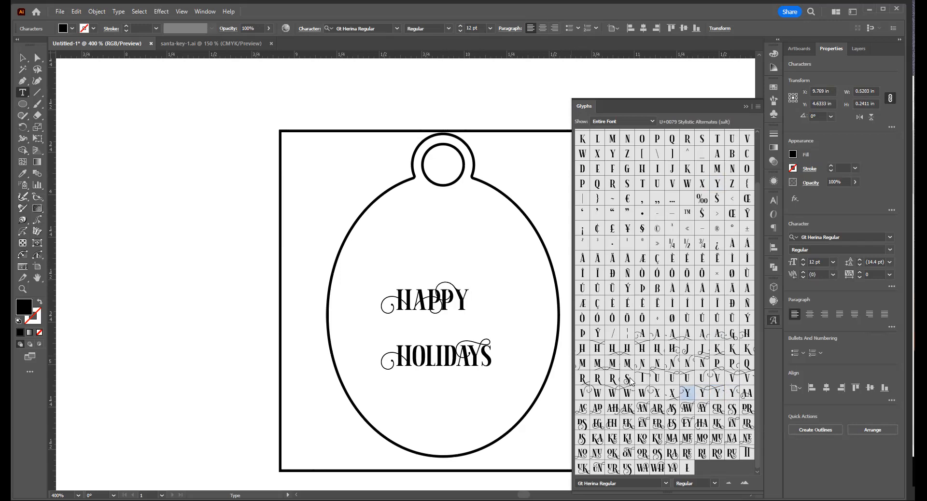
pyautogui.moveTo(469, 293); pyautogui.dragTo(454, 294)
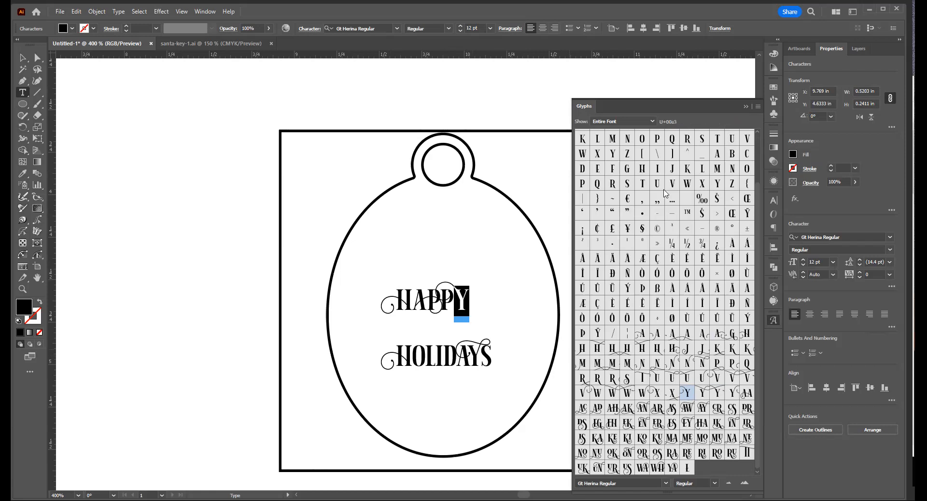
pyautogui.doubleClick(717, 185)
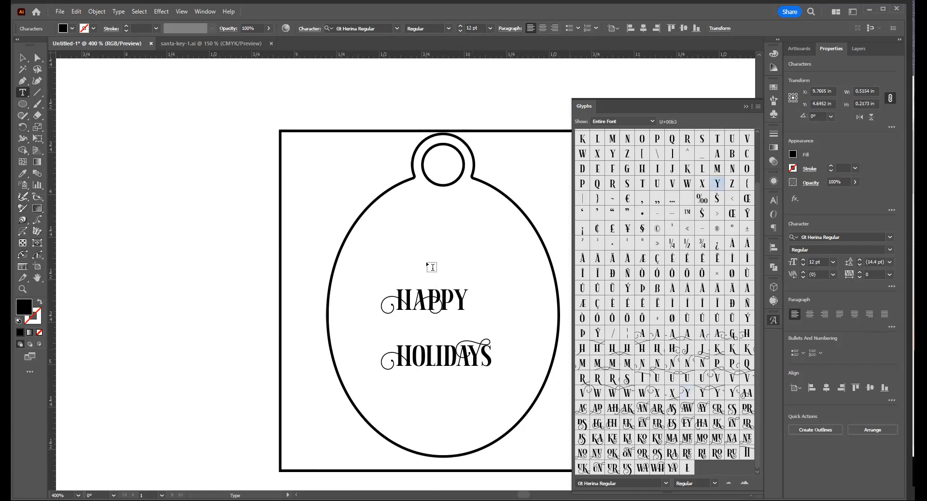
# Step: Move "HAPPY" higher in the oval and enlarge it proportionally to about 30.76 pt, about 1.32 in wide
pyautogui.click(24, 62)
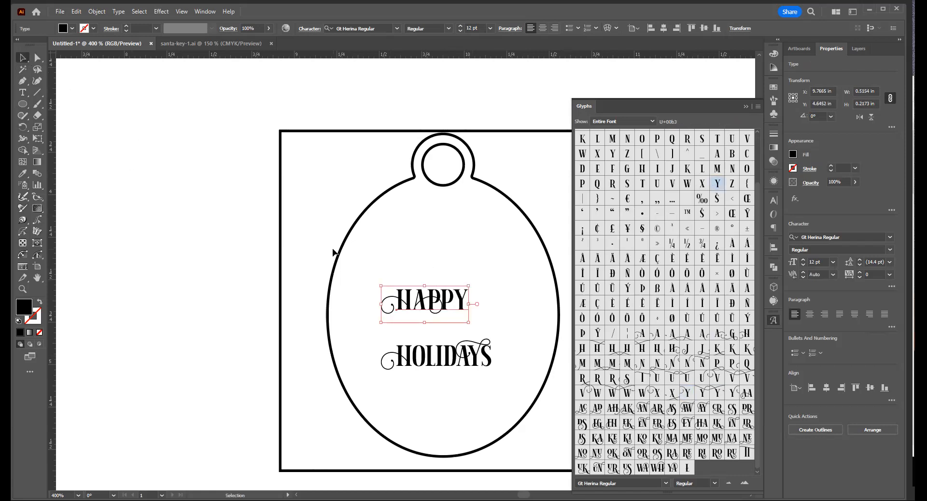
pyautogui.moveTo(409, 303); pyautogui.dragTo(304, 271)
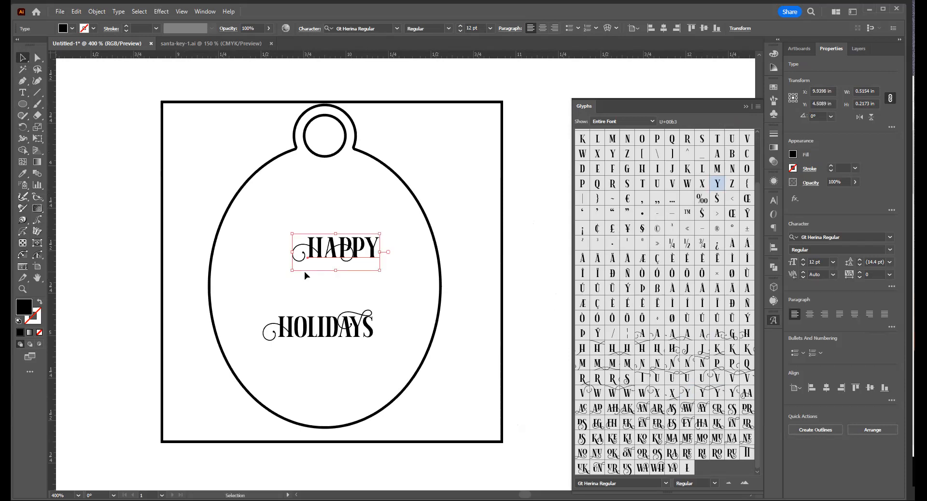
pyautogui.moveTo(381, 273); pyautogui.dragTo(434, 304)
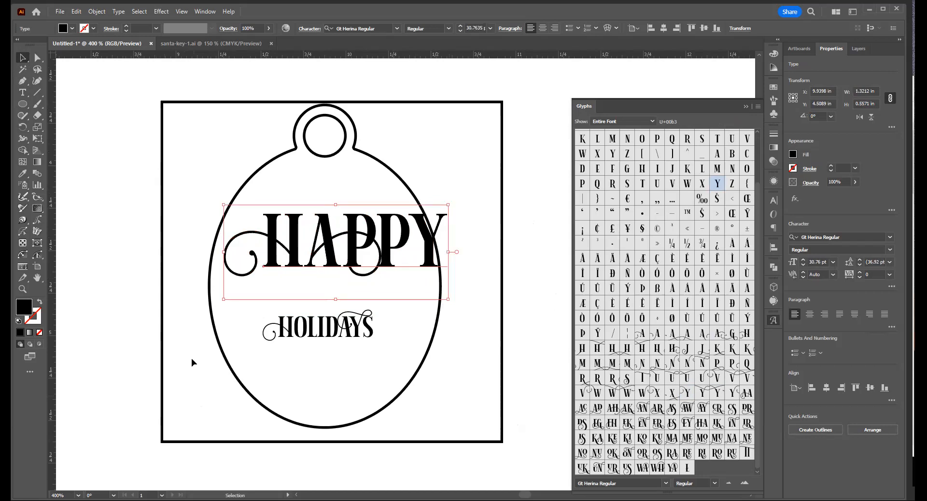
# Step: Shift "HAPPY" up and left in the oval and enlarge it proportionally to about 33.28 pt, about 1.43 in wide
pyautogui.click(231, 368)
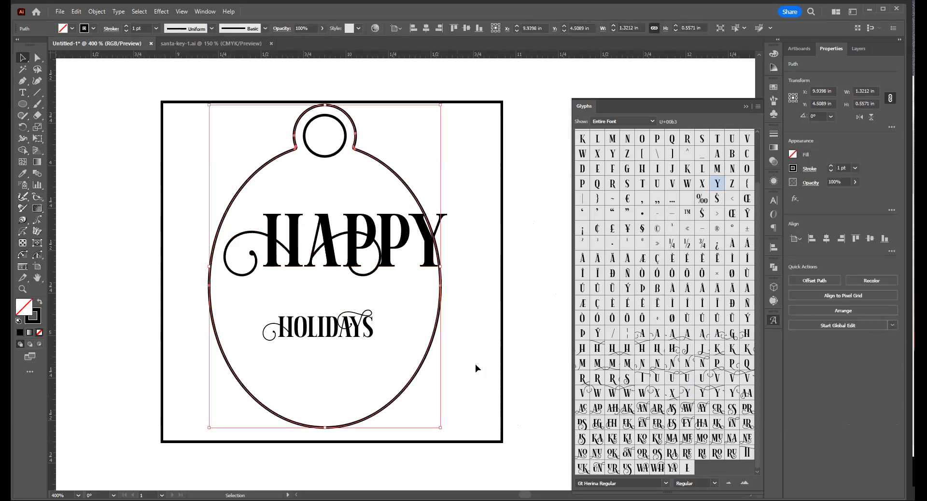
pyautogui.click(92, 251)
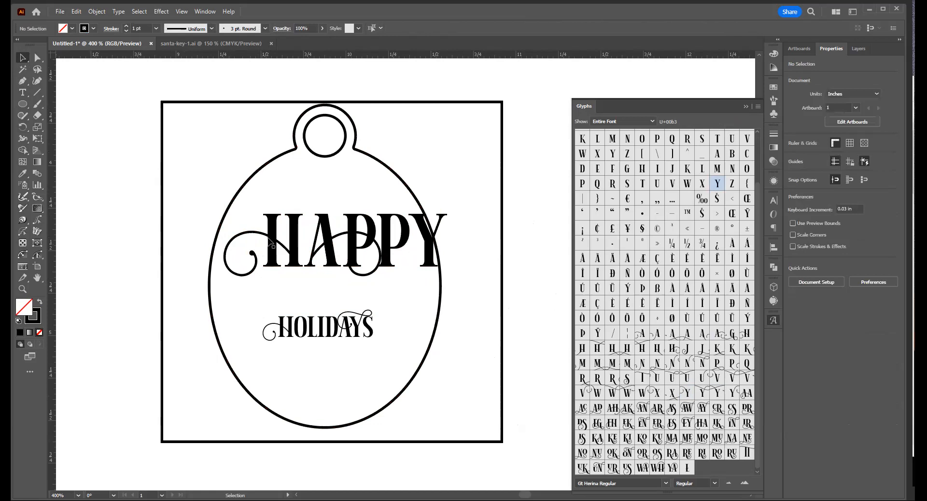
pyautogui.moveTo(258, 225)
pyautogui.mouseDown()
pyautogui.moveTo(227, 219)
pyautogui.moveTo(259, 220)
pyautogui.mouseUp()
pyautogui.moveTo(417, 279); pyautogui.dragTo(436, 291)
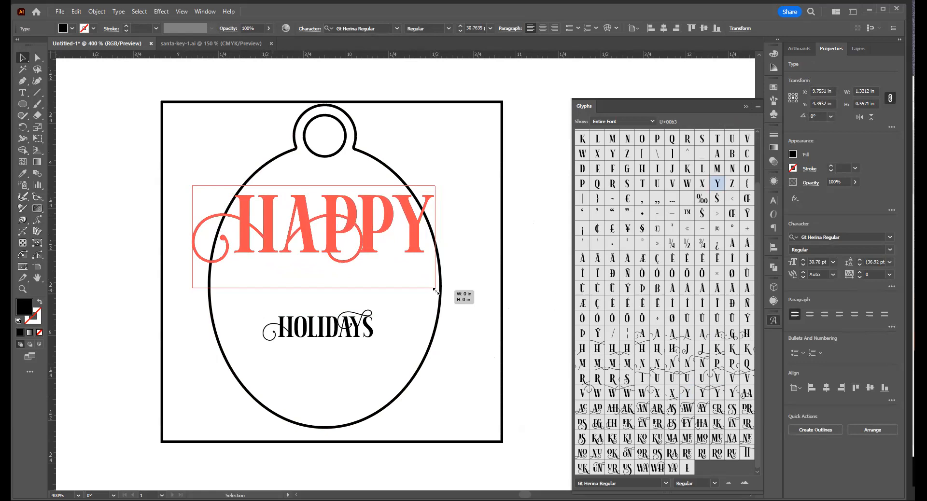
pyautogui.moveTo(434, 292); pyautogui.dragTo(434, 292)
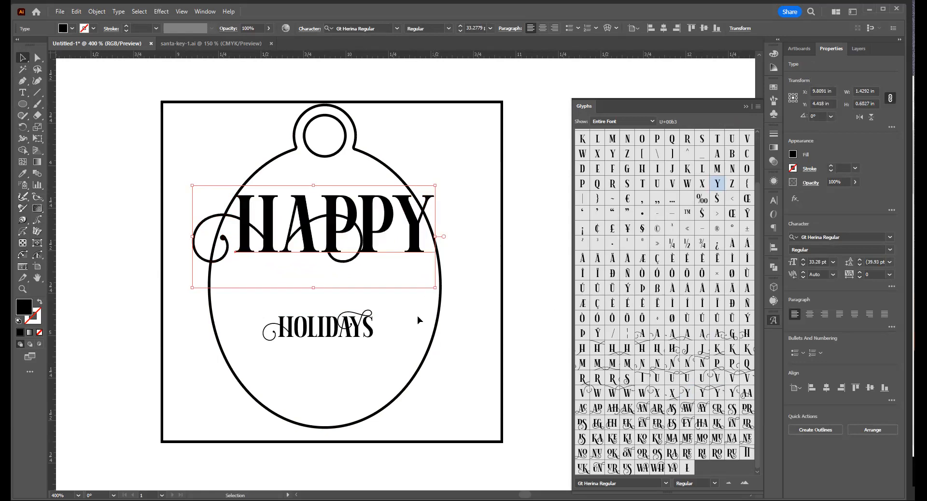
# Step: Tighten the kerning between the two Ps of "HAPPY" to -20
pyautogui.doubleClick(333, 238)
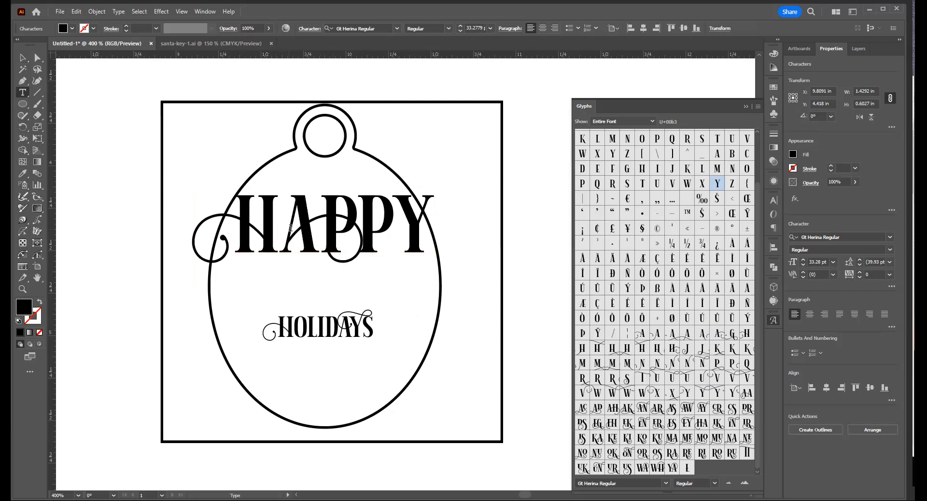
pyautogui.moveTo(291, 228); pyautogui.dragTo(314, 230)
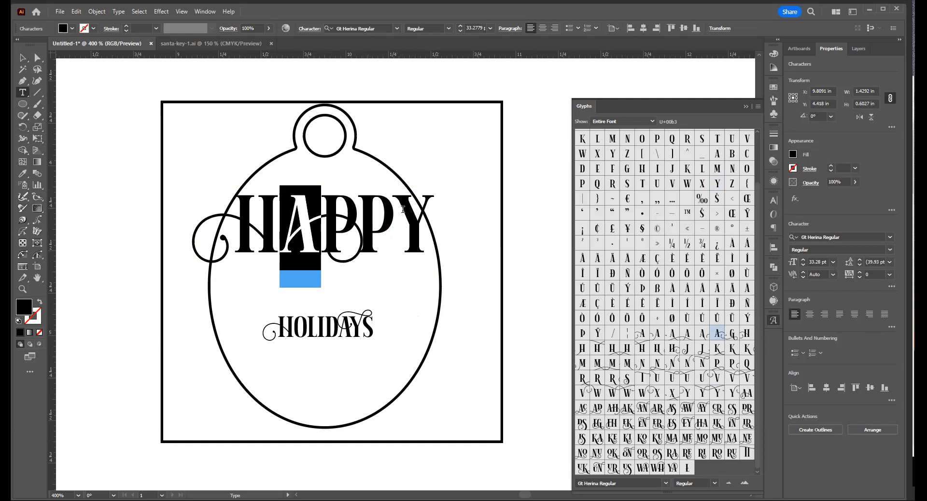
pyautogui.moveTo(292, 206)
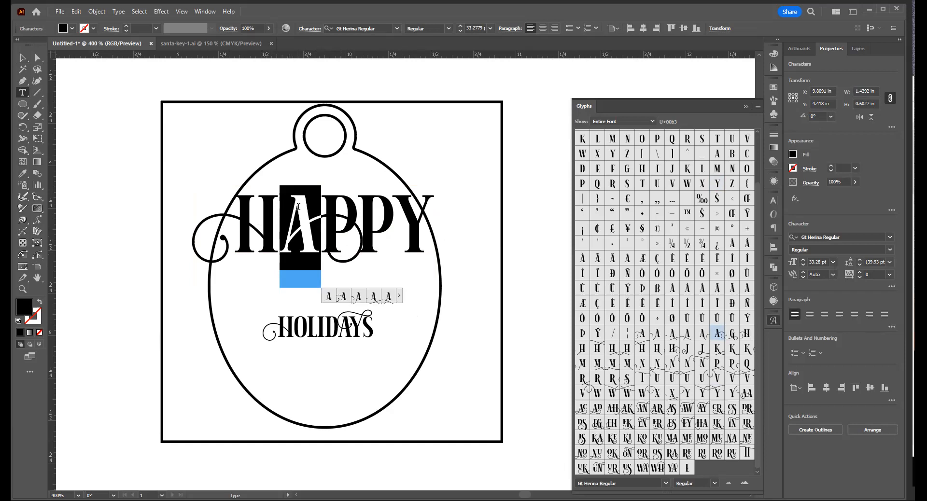
pyautogui.click(365, 233)
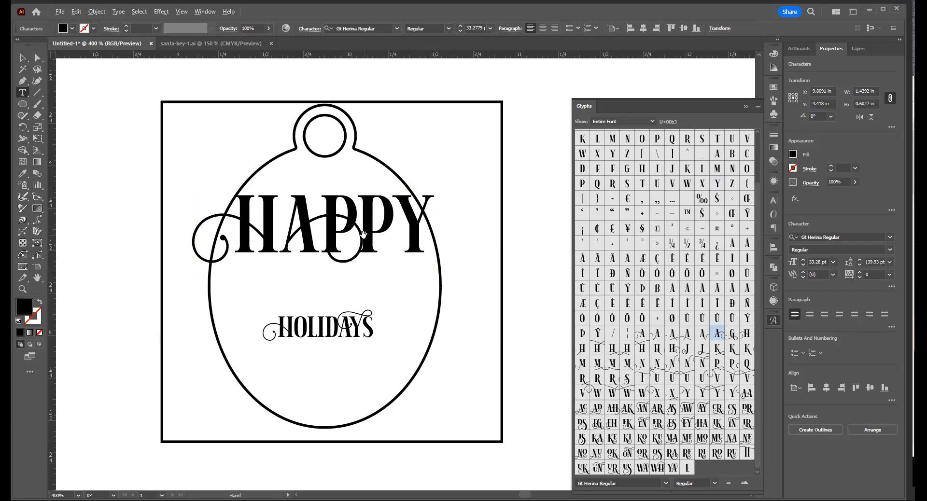
pyautogui.hotkey('alt', 'Right')
pyautogui.hotkey('alt', 'Right')
pyautogui.hotkey('alt', 'Right')
pyautogui.hotkey('alt', 'Right')
pyautogui.hotkey('alt', 'Right')
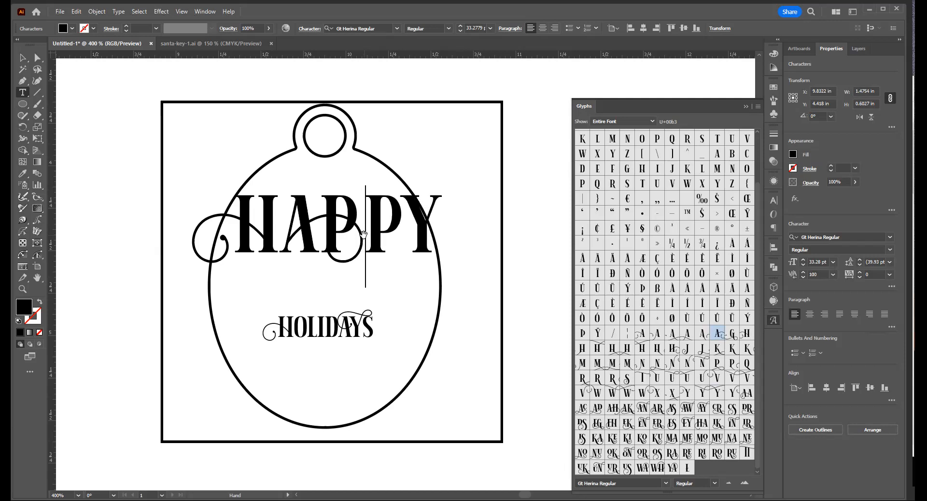
pyautogui.hotkey('alt', 'Left')
pyautogui.hotkey('alt', 'Left')
pyautogui.hotkey('alt', 'Left')
pyautogui.hotkey('alt', 'Left')
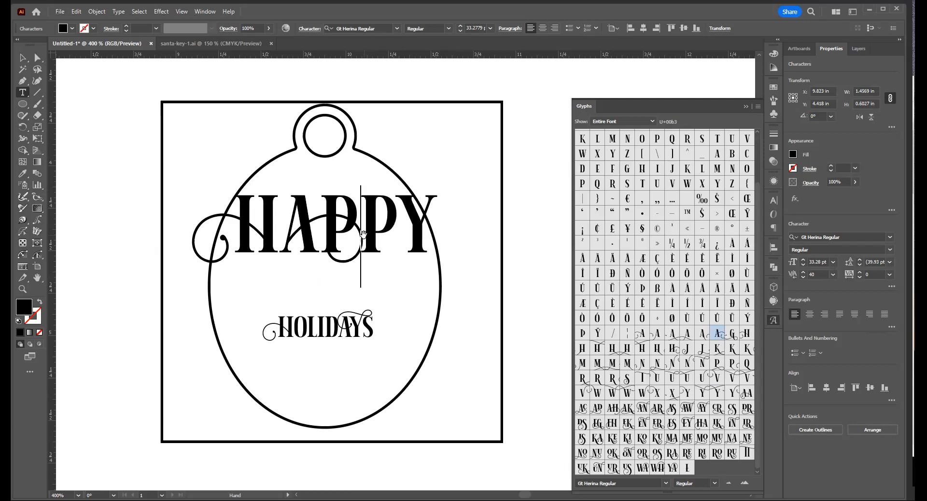
pyautogui.hotkey('alt', 'Left')
pyautogui.hotkey('alt', 'Left')
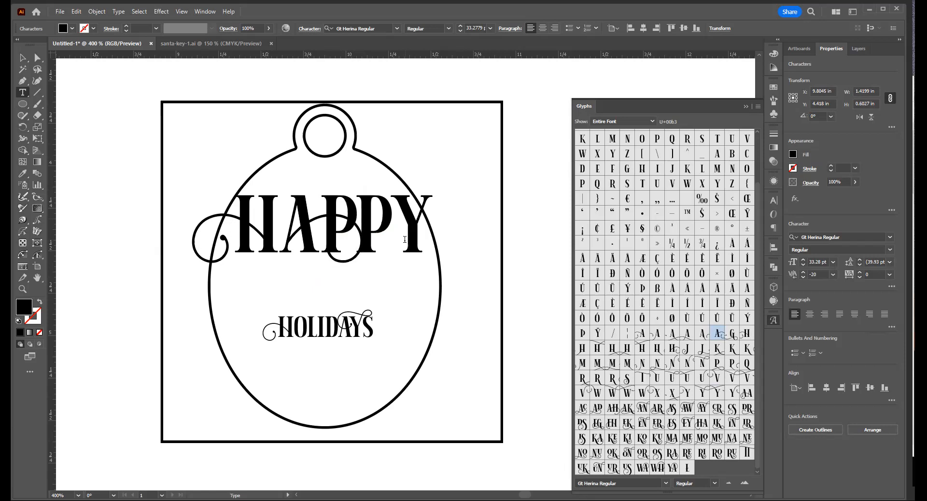
pyautogui.click(408, 254)
pyautogui.click(23, 57)
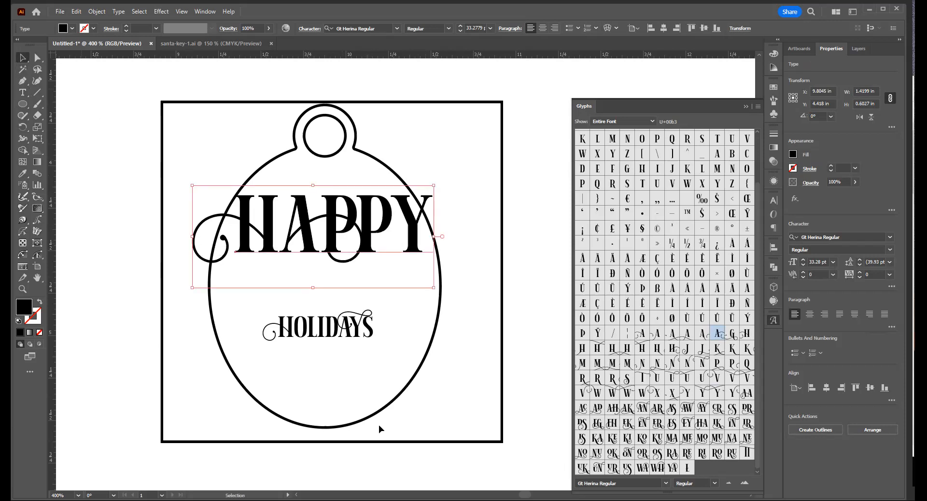
# Step: Move "HOLIDAYS" up beneath the swash H of "HAPPY" and set its font size to 33 pt
pyautogui.click(745, 108)
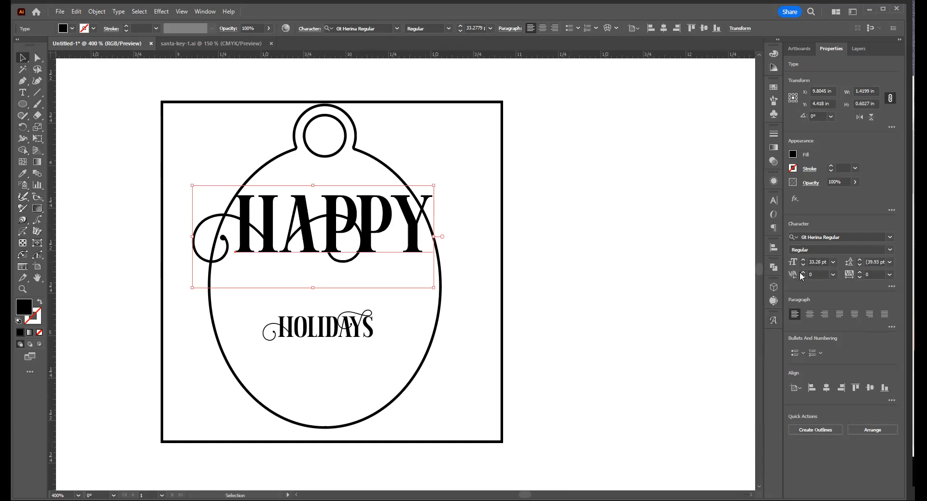
pyautogui.moveTo(295, 302); pyautogui.dragTo(233, 257)
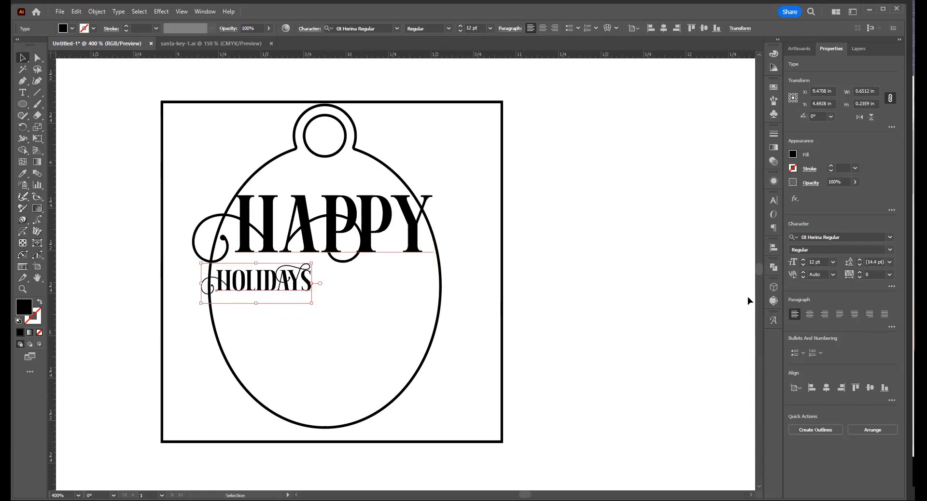
pyautogui.click(827, 262)
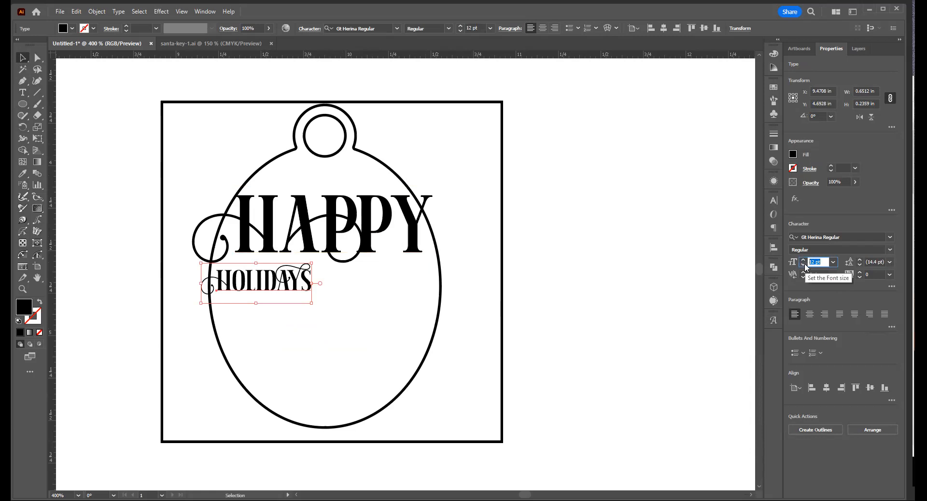
pyautogui.write('33')
pyautogui.press('Tab')
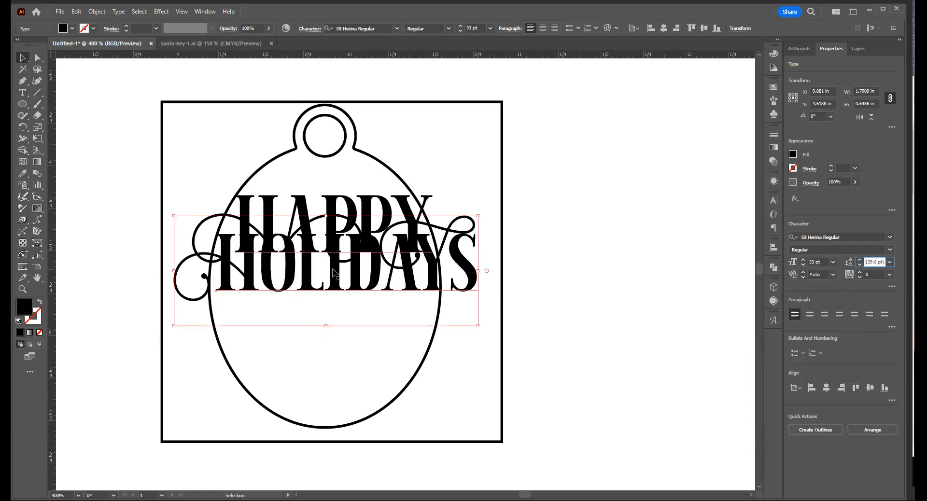
# Step: Position "HOLIDAYS" directly below "HAPPY" and shrink it proportionally to about 28.07 pt, about 1.52 in wide
pyautogui.moveTo(330, 299); pyautogui.dragTo(324, 307)
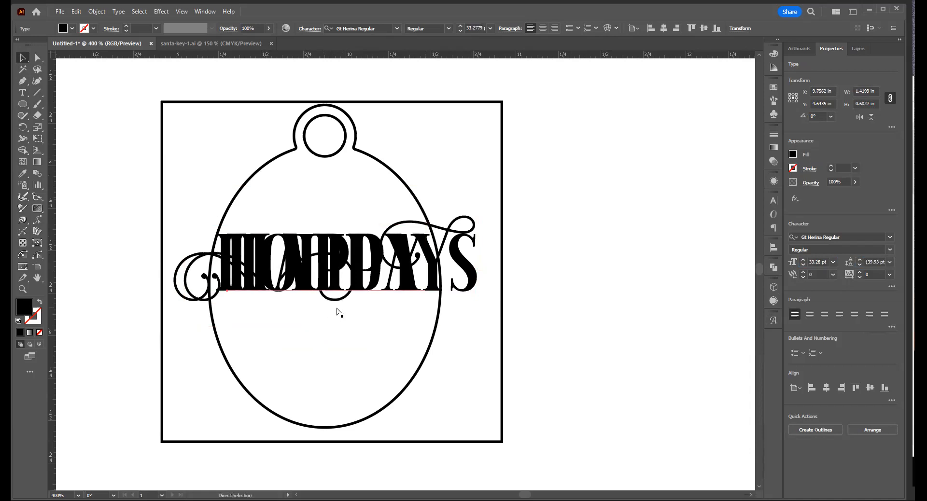
pyautogui.hotkey('ctrl', 'z')
pyautogui.moveTo(469, 284); pyautogui.dragTo(466, 316)
pyautogui.moveTo(467, 316); pyautogui.dragTo(469, 318)
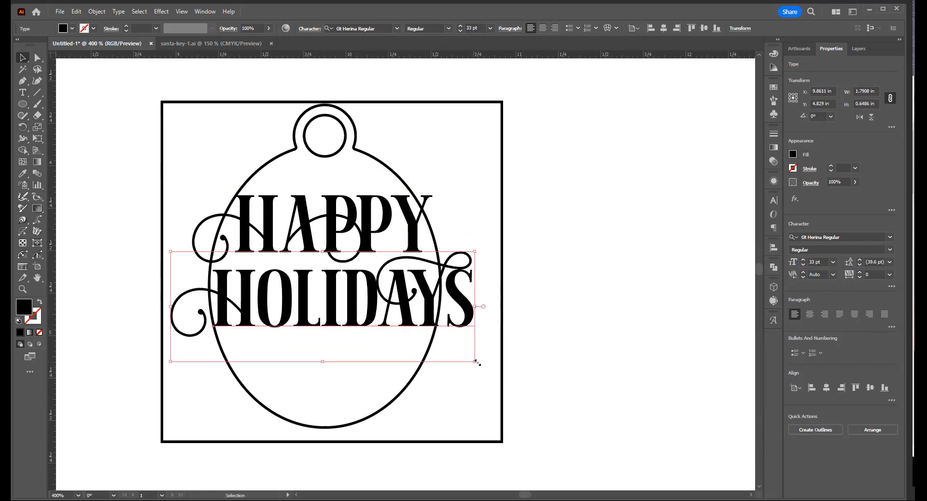
pyautogui.moveTo(476, 363); pyautogui.dragTo(477, 363)
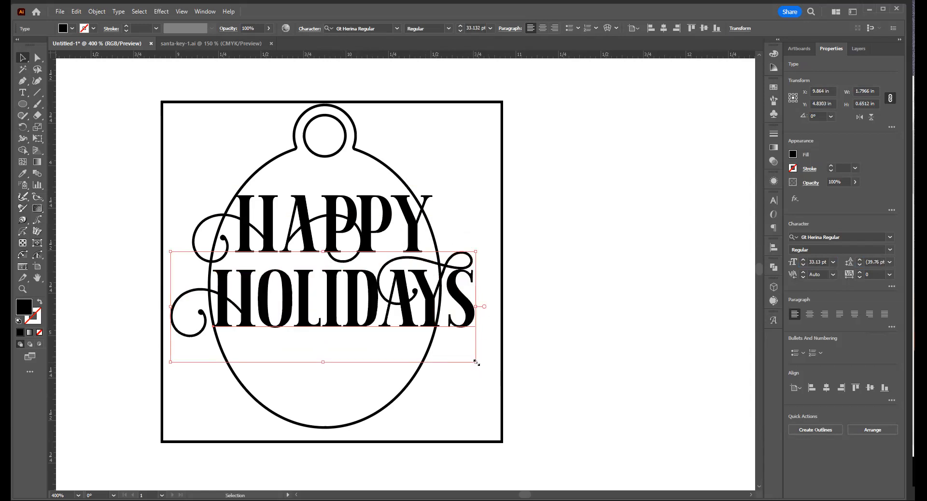
pyautogui.moveTo(476, 362); pyautogui.dragTo(438, 338)
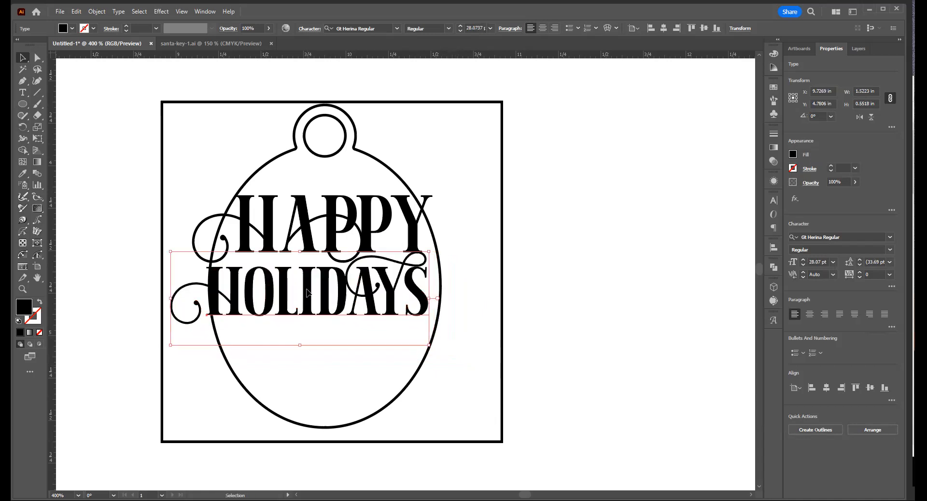
pyautogui.moveTo(321, 292); pyautogui.dragTo(325, 289)
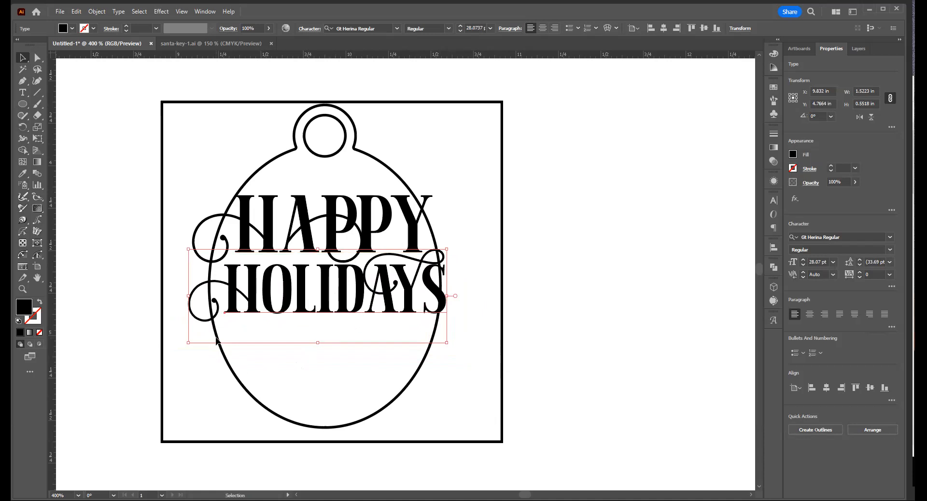
# Step: Replace the H of "HOLIDAYS" with the swash alternate whose tail sweeps below the baseline and curls up under the following letters
pyautogui.doubleClick(254, 291)
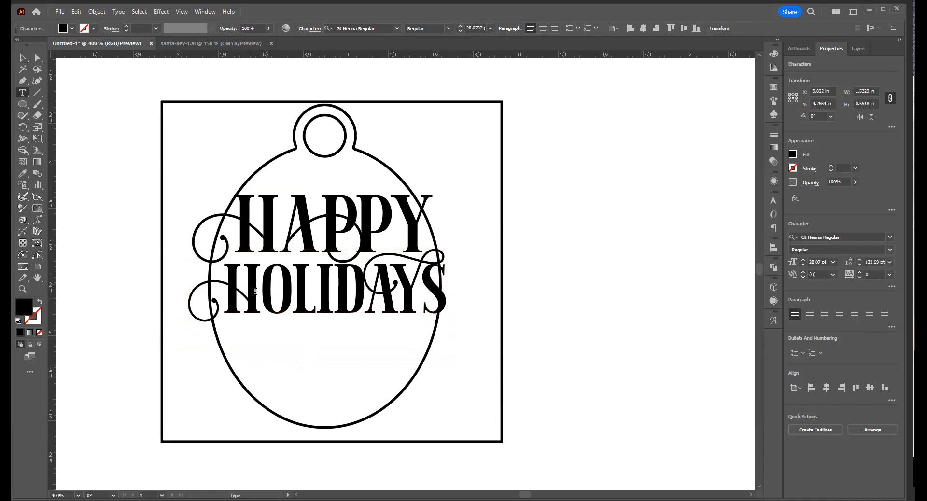
pyautogui.moveTo(248, 290); pyautogui.dragTo(223, 289)
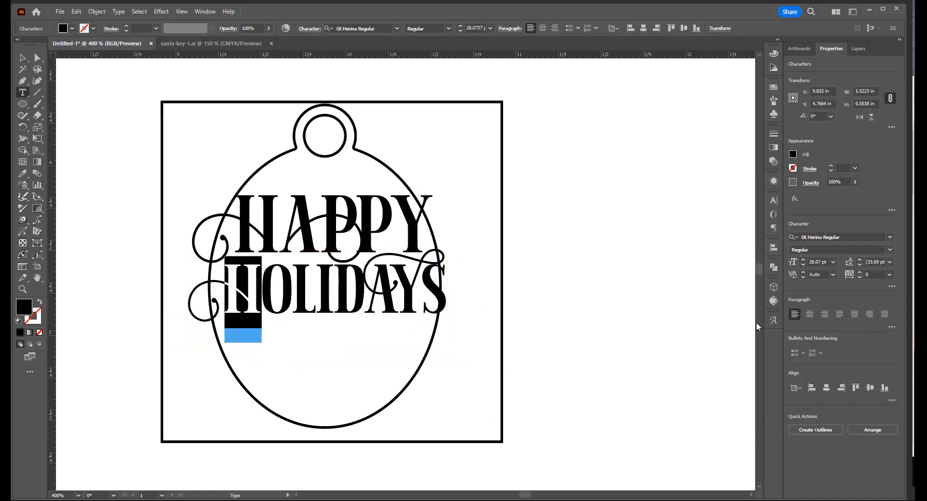
pyautogui.click(773, 320)
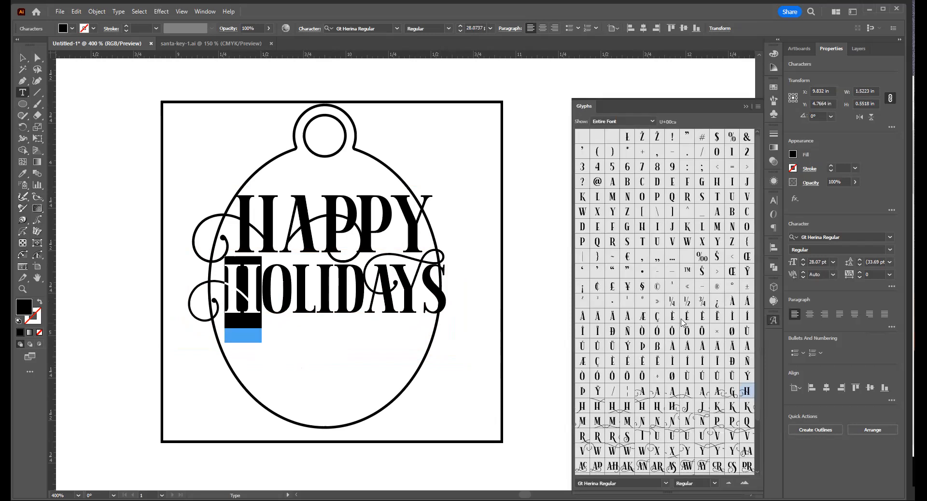
pyautogui.doubleClick(657, 408)
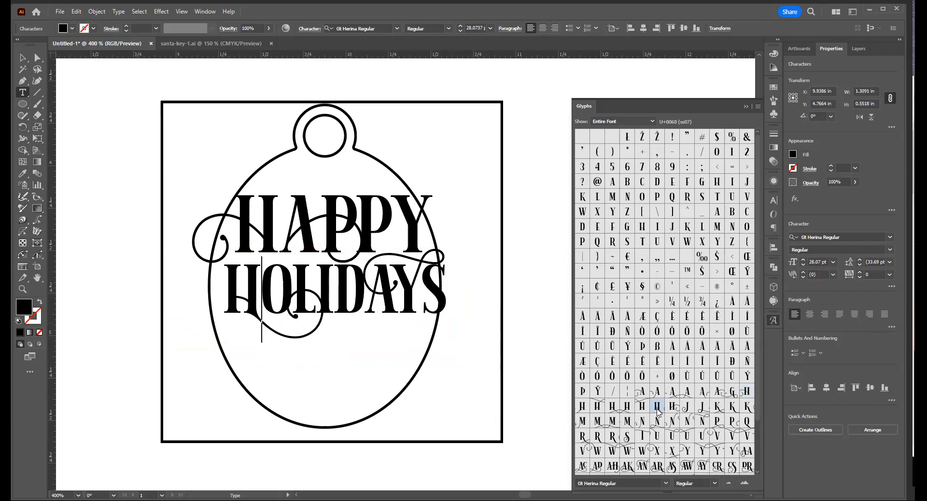
pyautogui.press('Escape')
pyautogui.click(22, 58)
# Step: Nudge "HAPPY" about 0.01 in left and down, and move both text lines together to a lower position in the oval
pyautogui.click(242, 287)
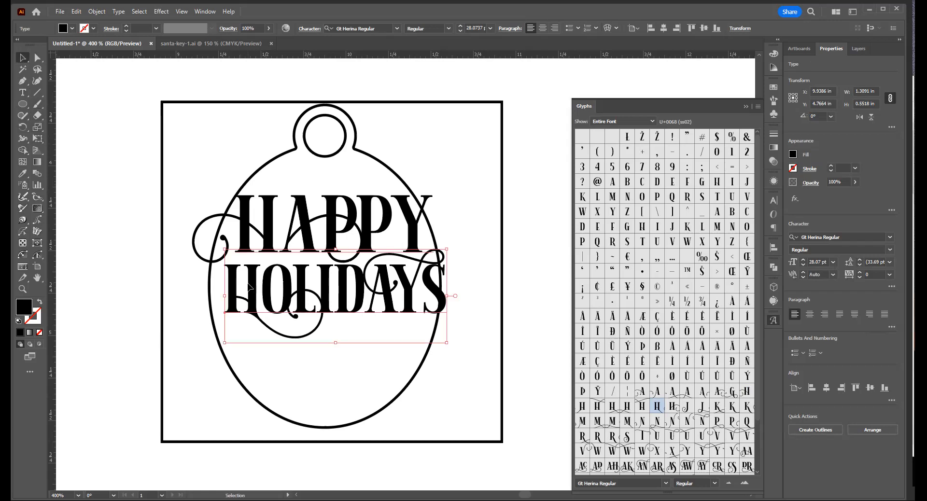
pyautogui.moveTo(247, 286); pyautogui.dragTo(246, 288)
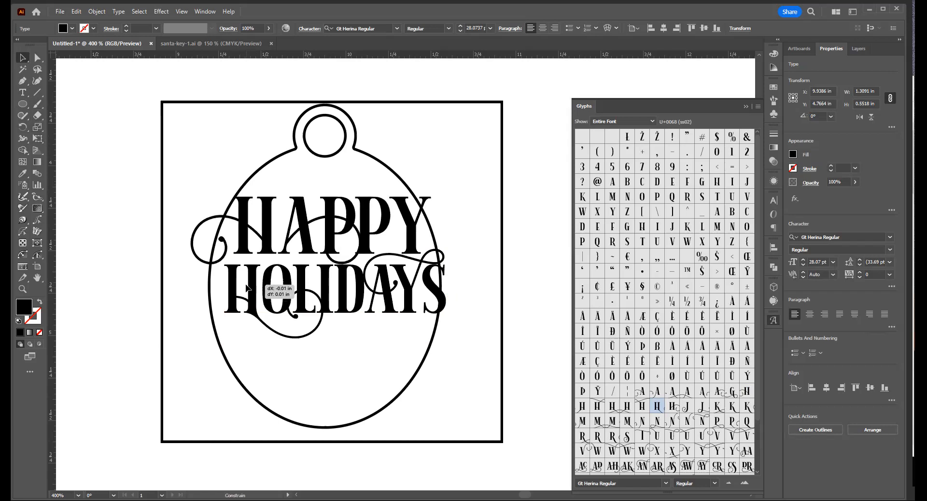
pyautogui.moveTo(246, 287); pyautogui.dragTo(246, 287)
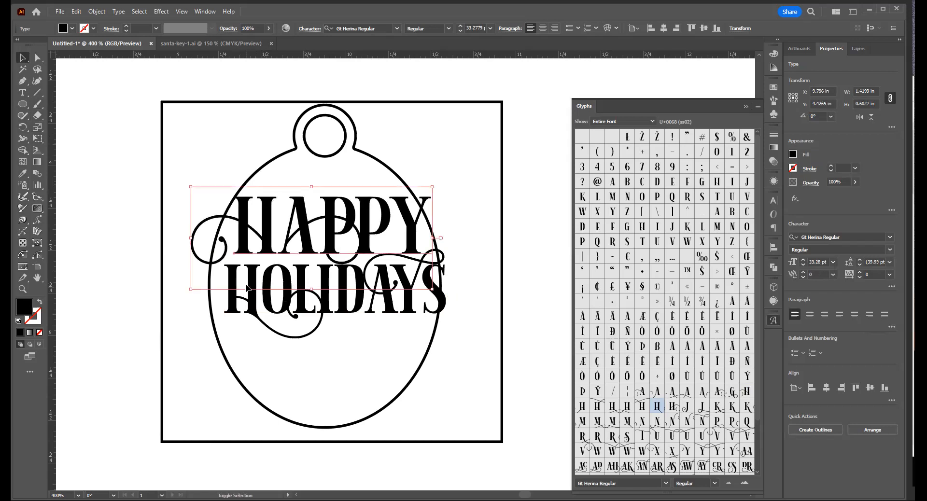
pyautogui.keyDown('shift'); pyautogui.click(302, 226); pyautogui.keyUp('shift')
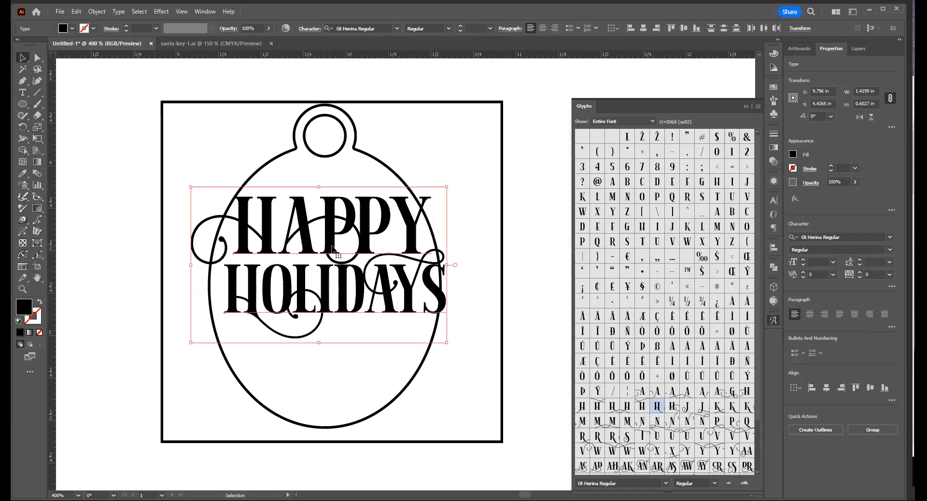
pyautogui.moveTo(331, 244); pyautogui.dragTo(330, 275)
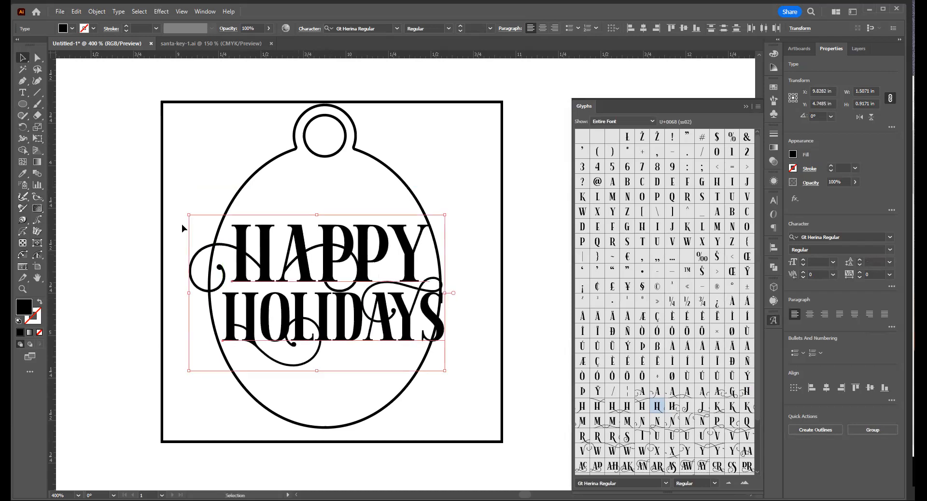
pyautogui.click(183, 180)
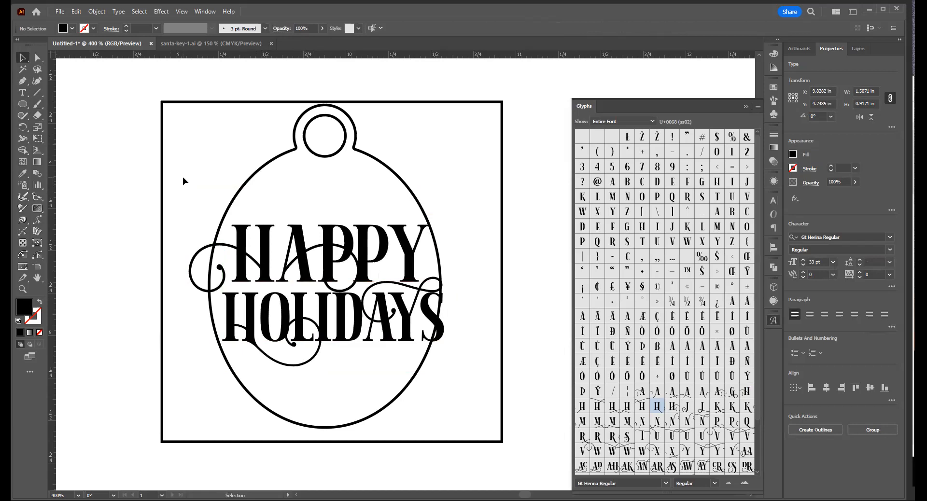
# Step: Create a black five-pointed star with radii of 0.3472 in and 0.6944 in above "HAPPY"
pyautogui.click(27, 104)
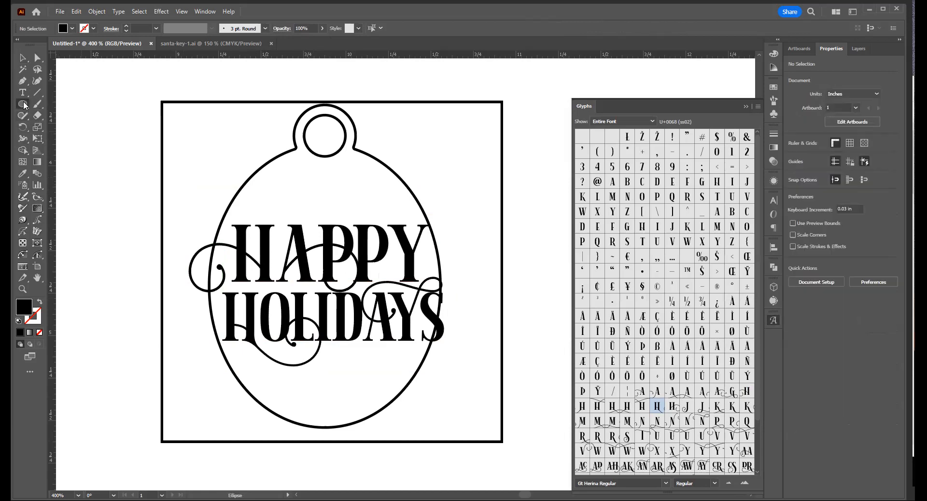
pyautogui.moveTo(27, 104); pyautogui.dragTo(71, 153)
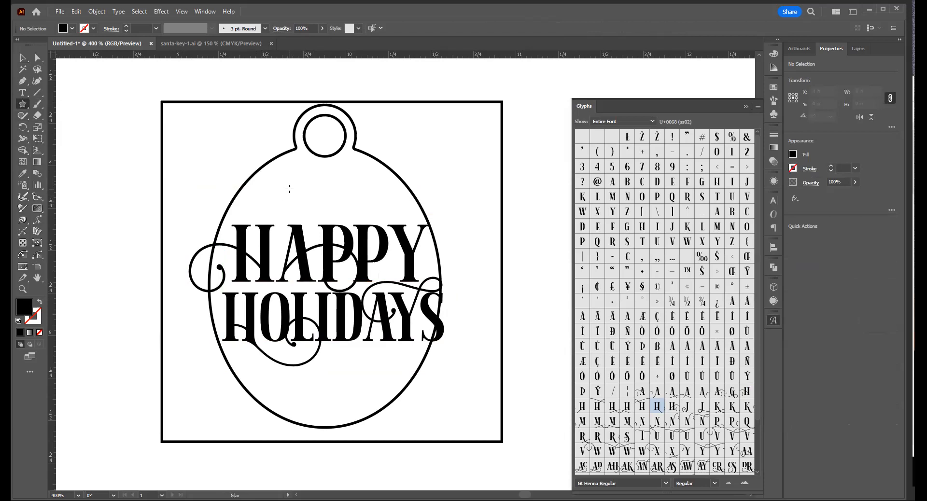
pyautogui.click(290, 188)
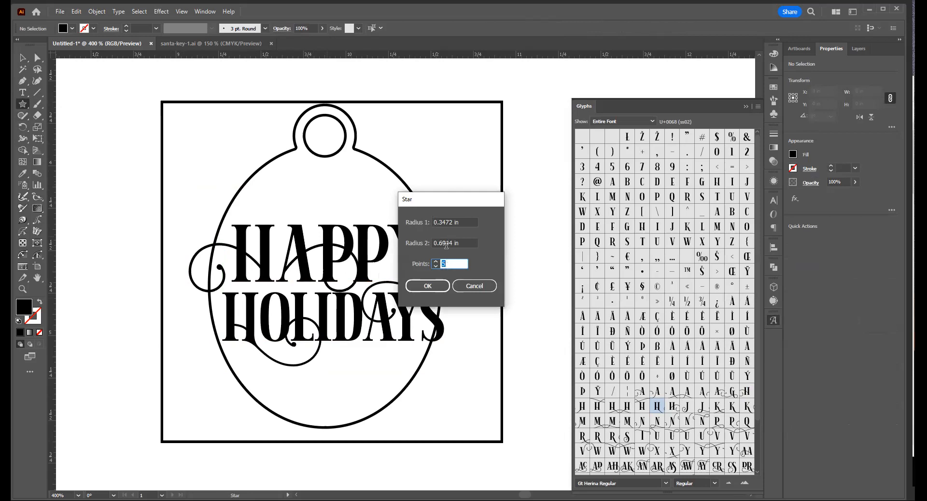
pyautogui.moveTo(464, 220); pyautogui.dragTo(416, 217)
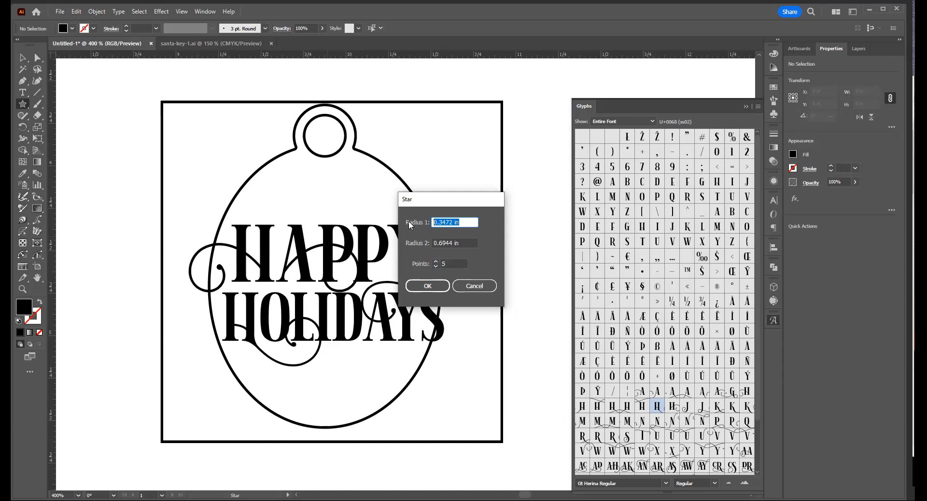
pyautogui.click(428, 285)
pyautogui.press('v')
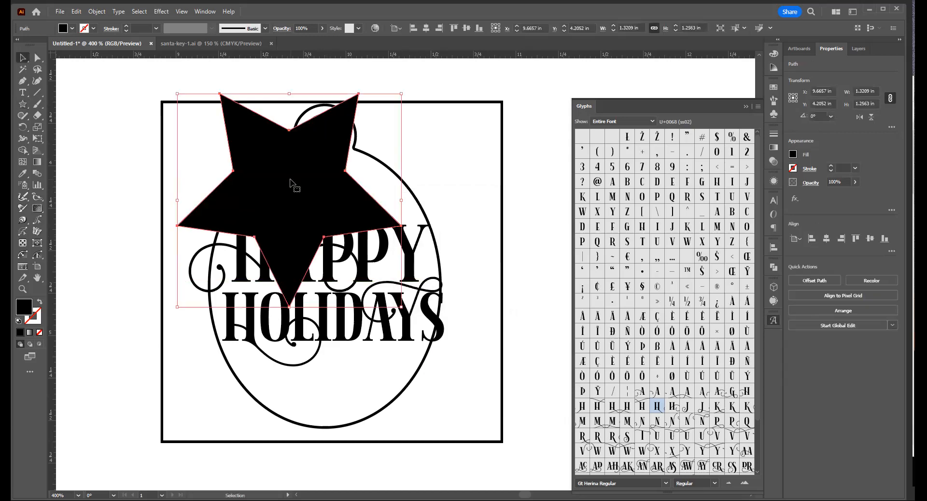
# Step: Shrink the star proportionally to about 0.12 in wide and swap its fill and stroke to make it a 1 pt black outline
pyautogui.moveTo(402, 95); pyautogui.dragTo(351, 194)
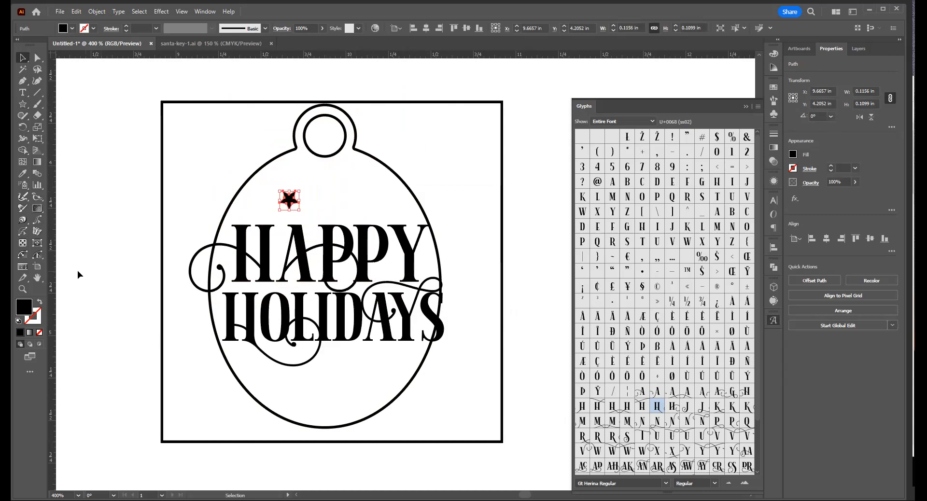
pyautogui.click(41, 303)
pyautogui.click(189, 196)
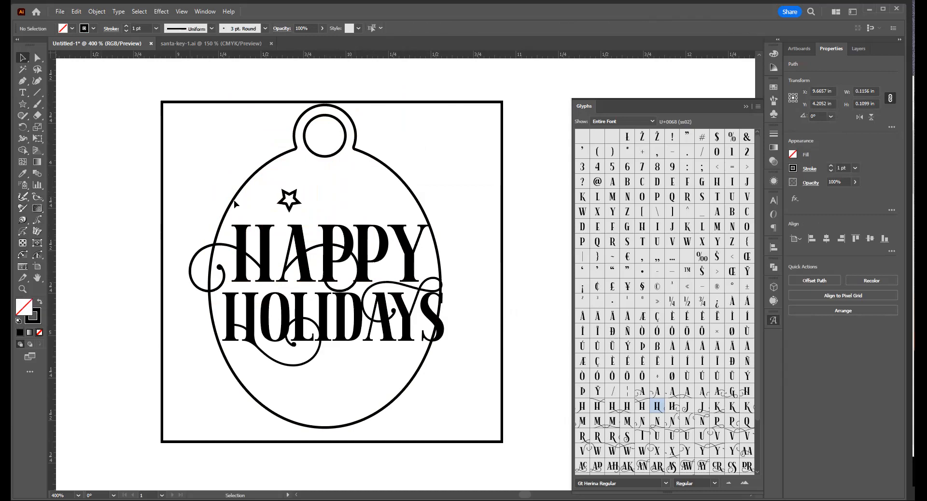
# Step: Place the star on the oval's upper-left edge above "HAPPY" and add two copies in a row to its right, rotated differently
pyautogui.moveTo(291, 205); pyautogui.dragTo(250, 201)
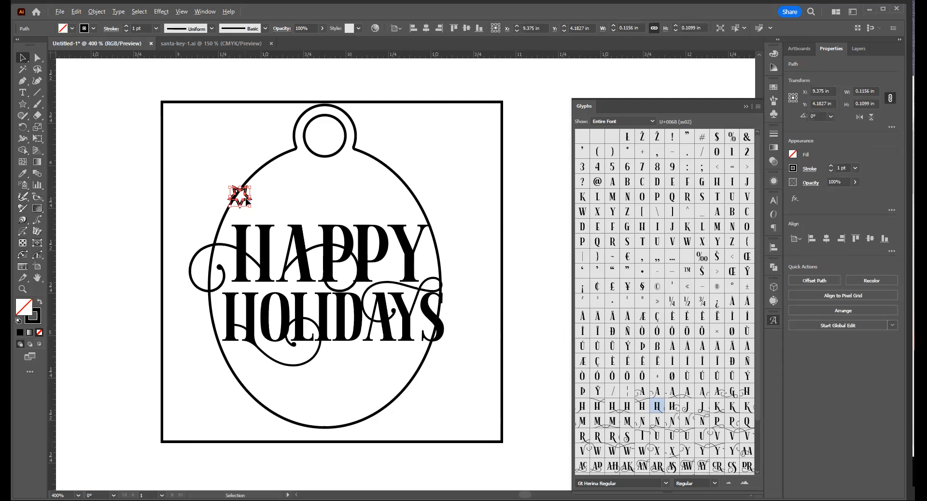
pyautogui.moveTo(246, 202); pyautogui.dragTo(292, 198)
pyautogui.click(282, 203)
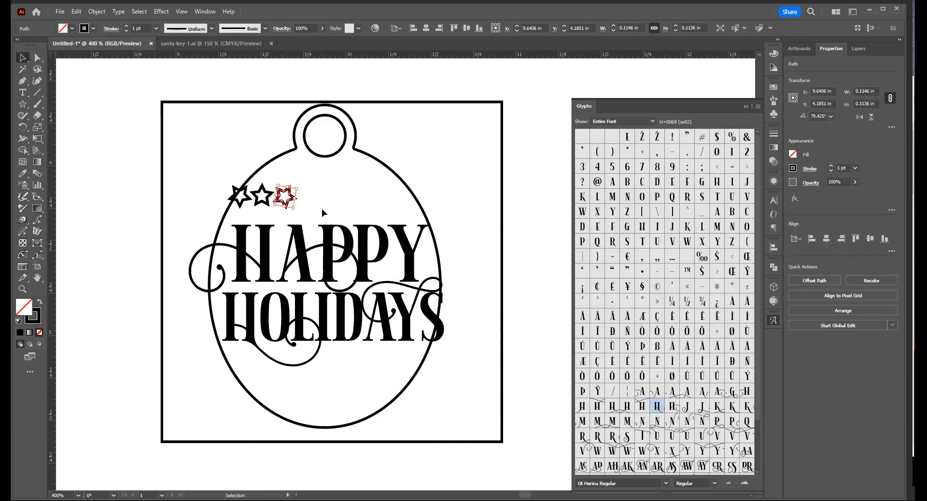
pyautogui.click(322, 212)
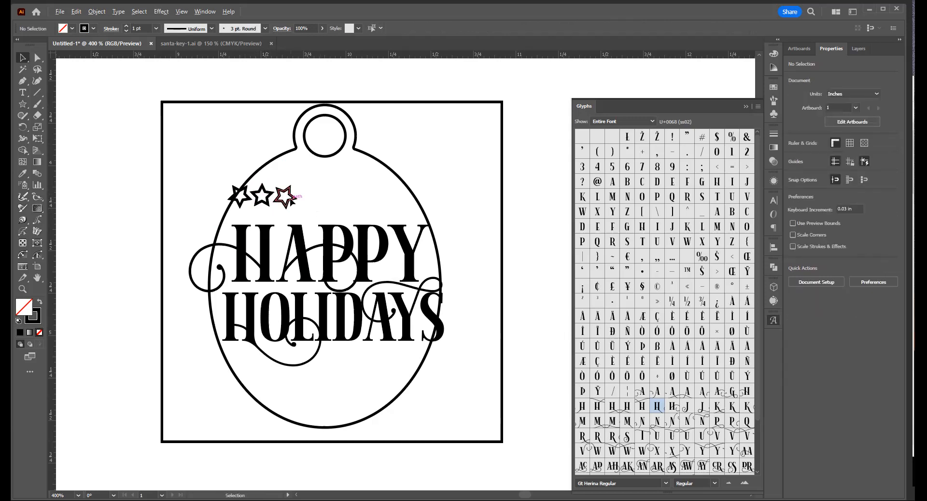
# Step: Copy the third star to the right end of the row and rotate the fourth star to about 100°
pyautogui.click(291, 201)
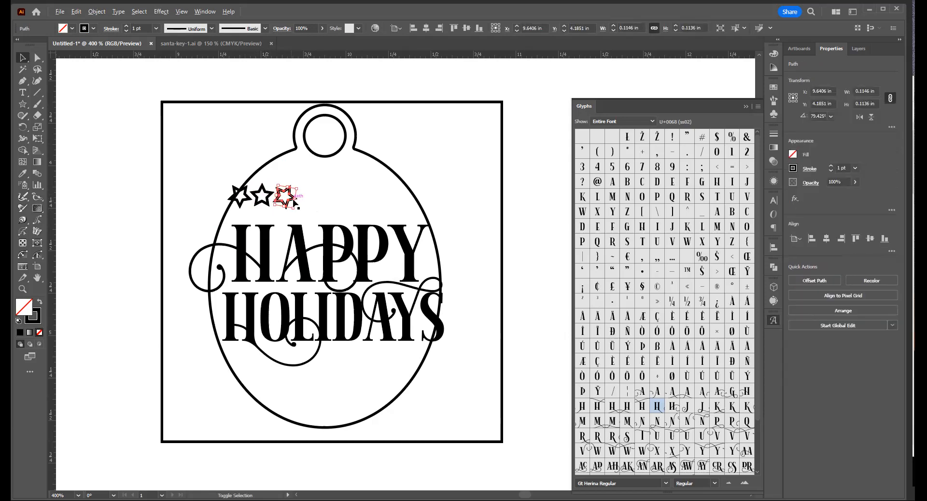
pyautogui.click(306, 202)
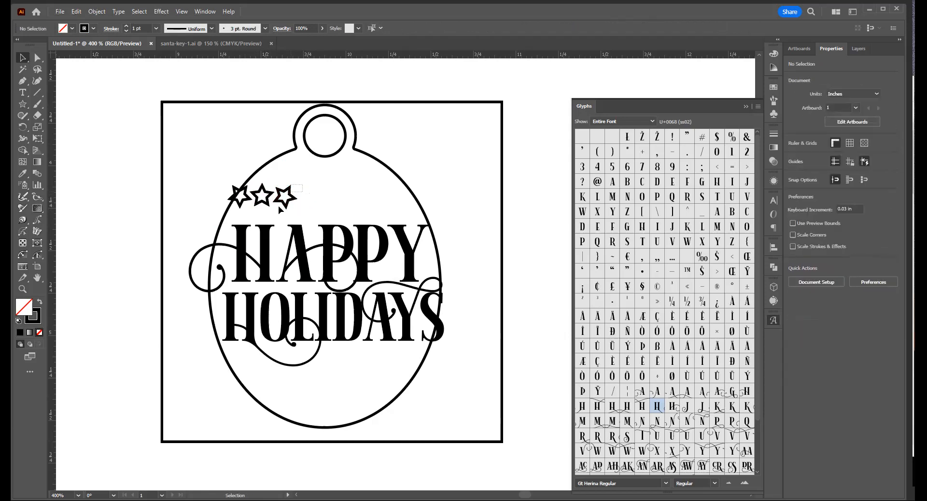
pyautogui.click(290, 196)
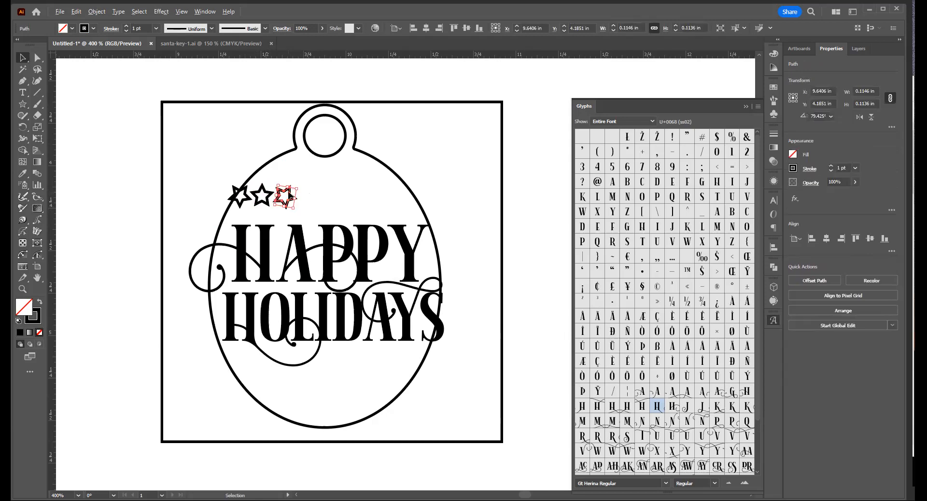
pyautogui.moveTo(290, 196)
pyautogui.mouseDown()
pyautogui.moveTo(327, 204)
pyautogui.moveTo(309, 195)
pyautogui.mouseUp()
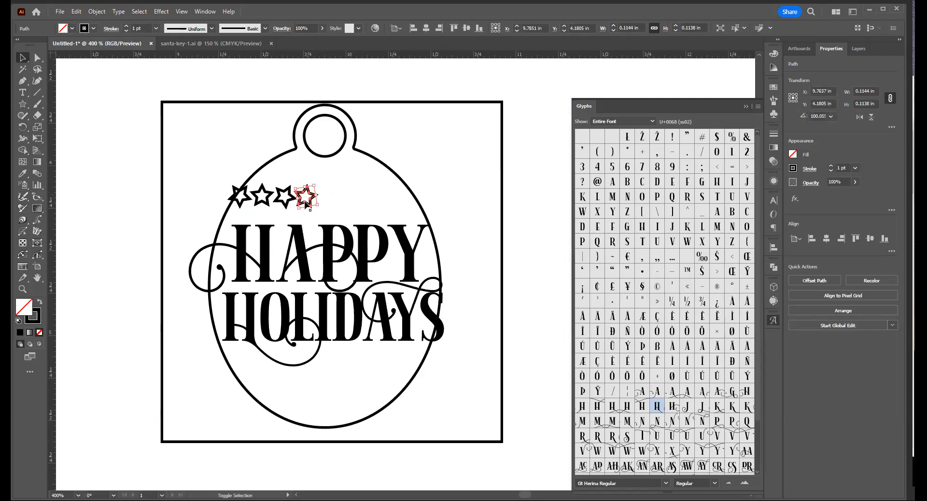
pyautogui.click(338, 205)
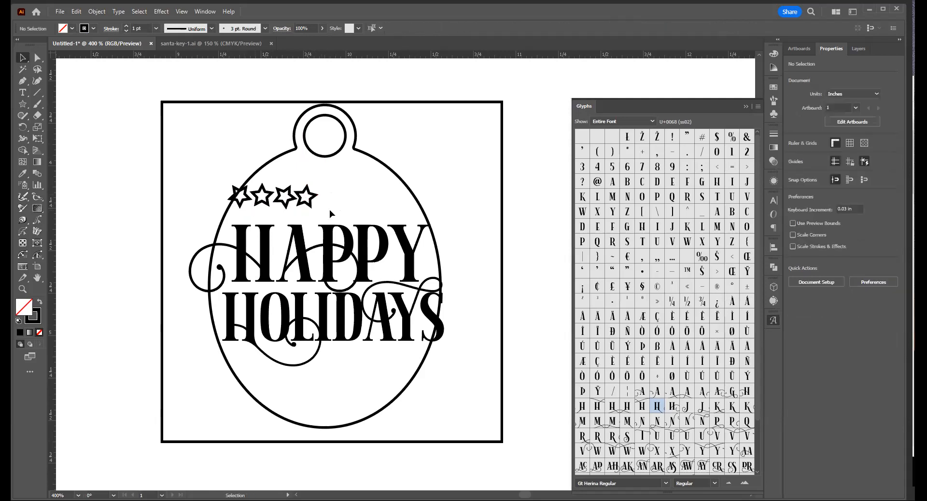
# Step: Align the four stars above "HAPPY" to one another by their vertical centres
pyautogui.moveTo(285, 205); pyautogui.dragTo(234, 193)
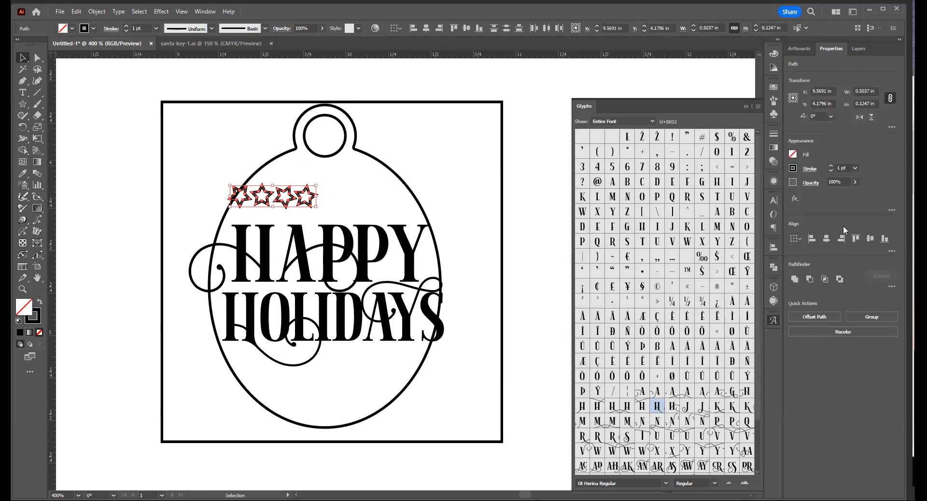
pyautogui.click(885, 239)
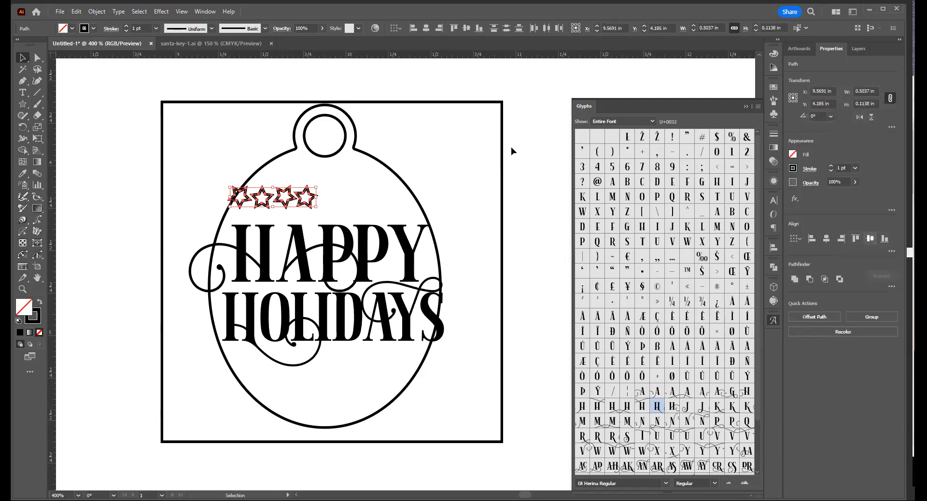
pyautogui.click(358, 182)
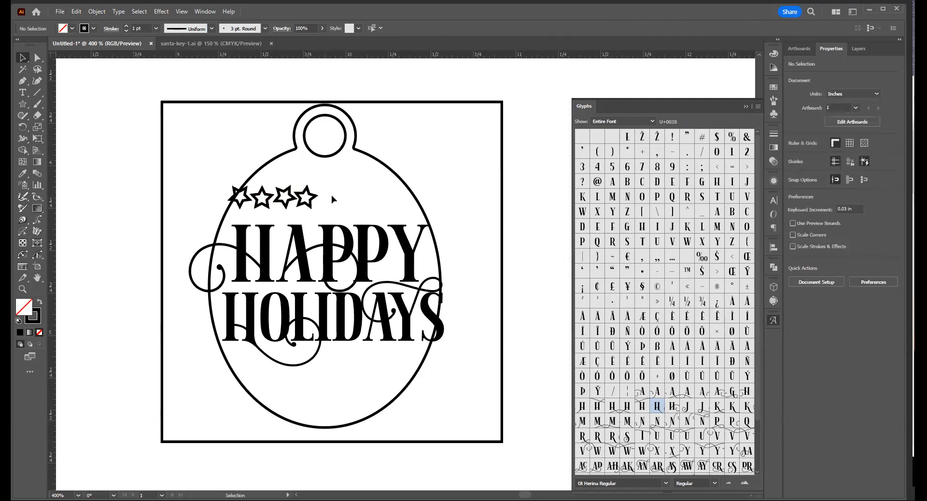
pyautogui.hotkey('ctrl', 'z')
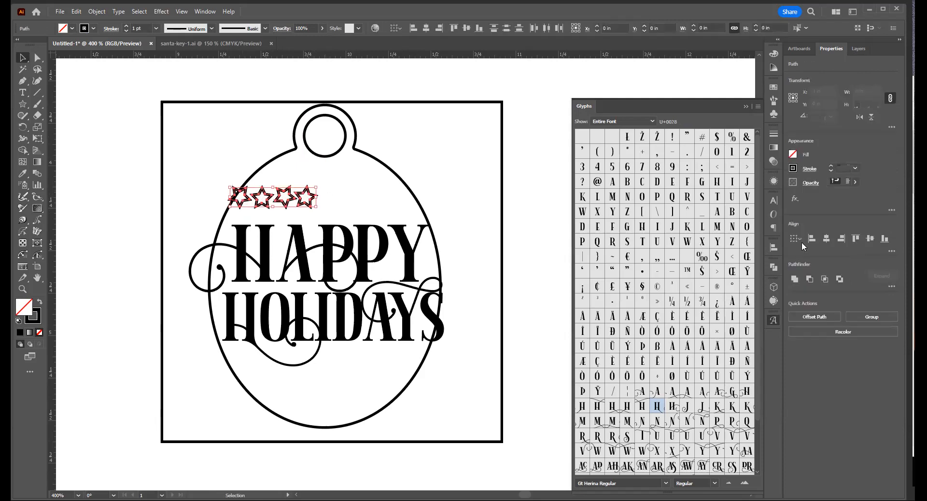
pyautogui.click(873, 242)
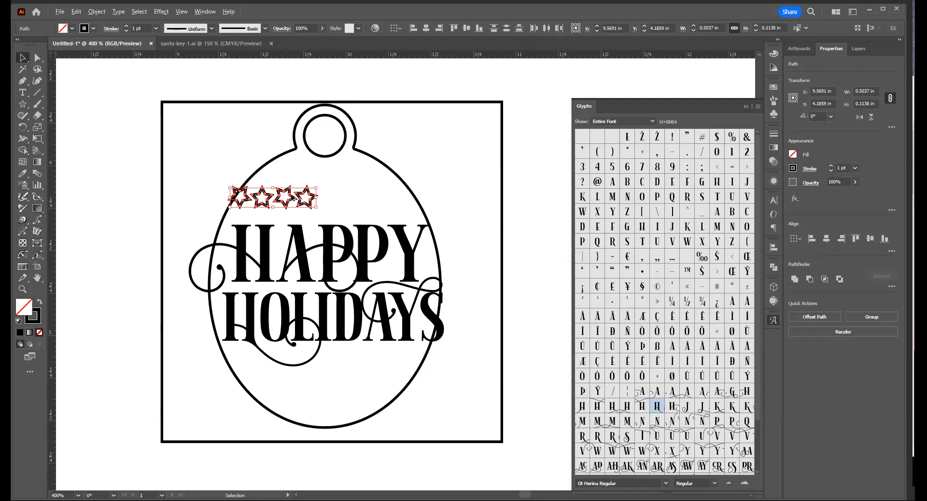
# Step: Duplicate the four-star row toward the oval's right edge and fill the gap between both groups with a rotated ninth star
pyautogui.moveTo(291, 197); pyautogui.dragTo(399, 213)
pyautogui.click(325, 179)
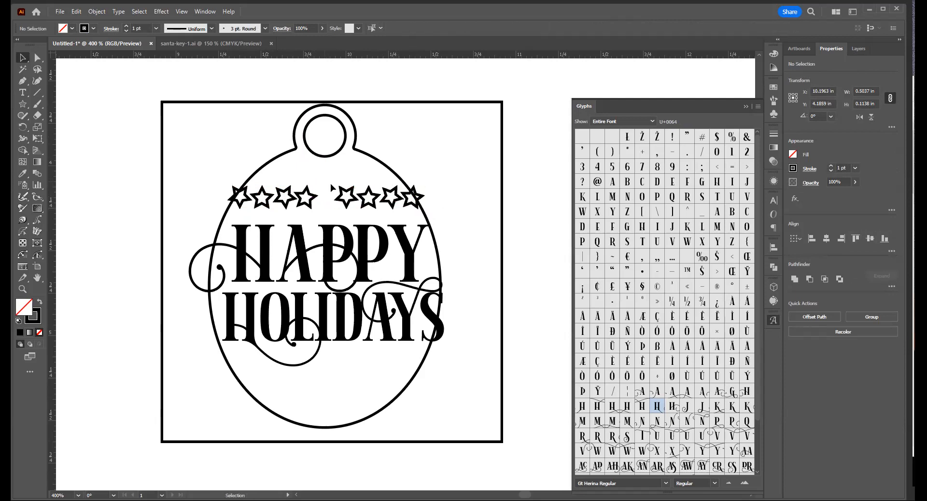
pyautogui.click(345, 209)
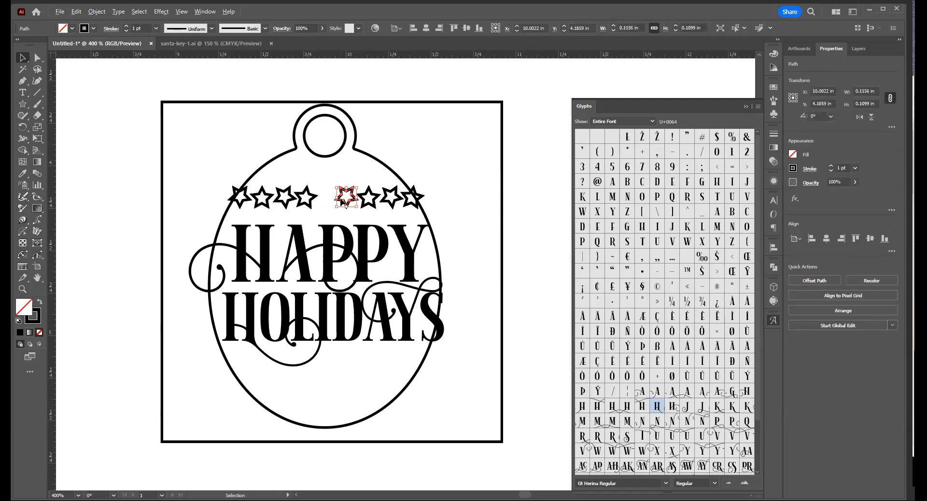
pyautogui.moveTo(341, 196); pyautogui.dragTo(299, 158)
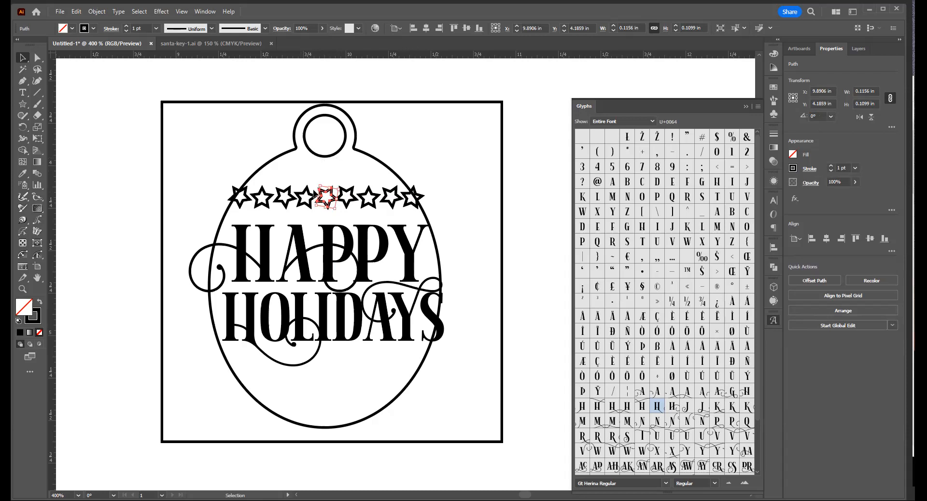
# Step: Rotate the four stars in the right half of the row individually so their angles vary
pyautogui.click(348, 208)
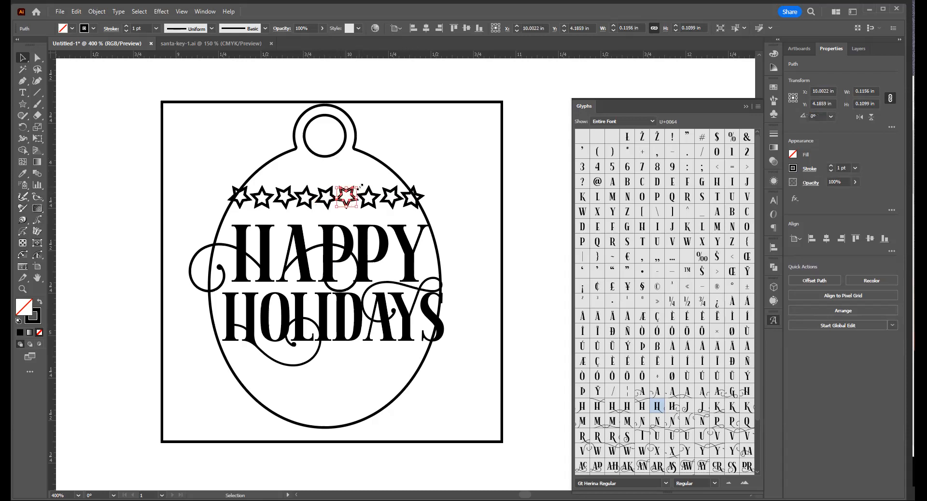
pyautogui.moveTo(362, 187); pyautogui.dragTo(364, 200)
pyautogui.click(376, 201)
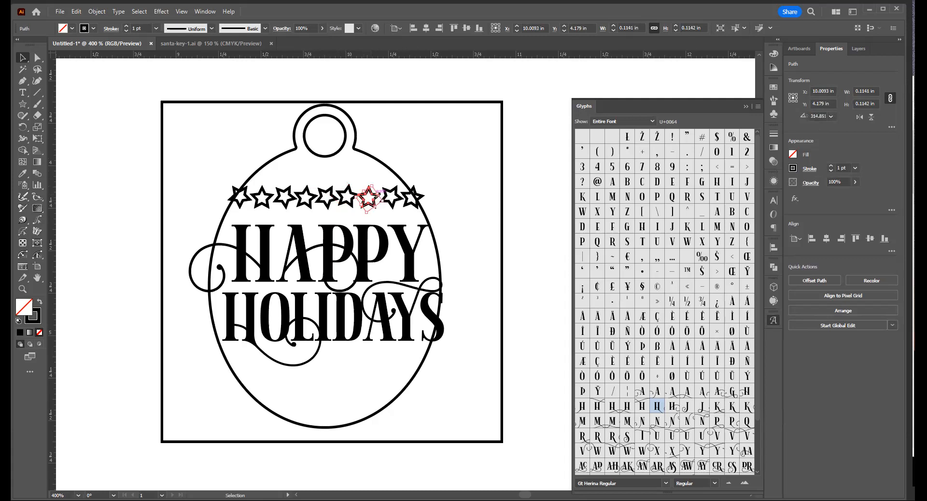
pyautogui.moveTo(385, 200); pyautogui.dragTo(390, 211)
pyautogui.click(396, 204)
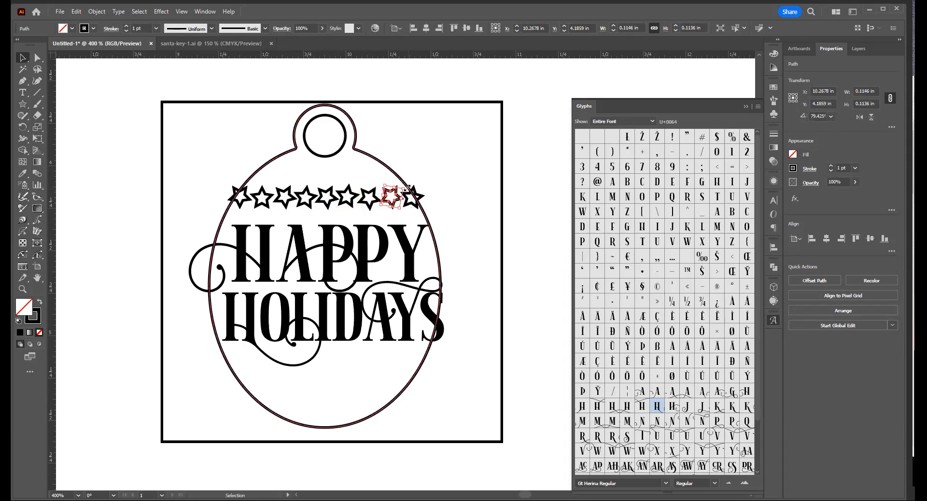
pyautogui.moveTo(411, 190); pyautogui.dragTo(411, 206)
pyautogui.click(413, 205)
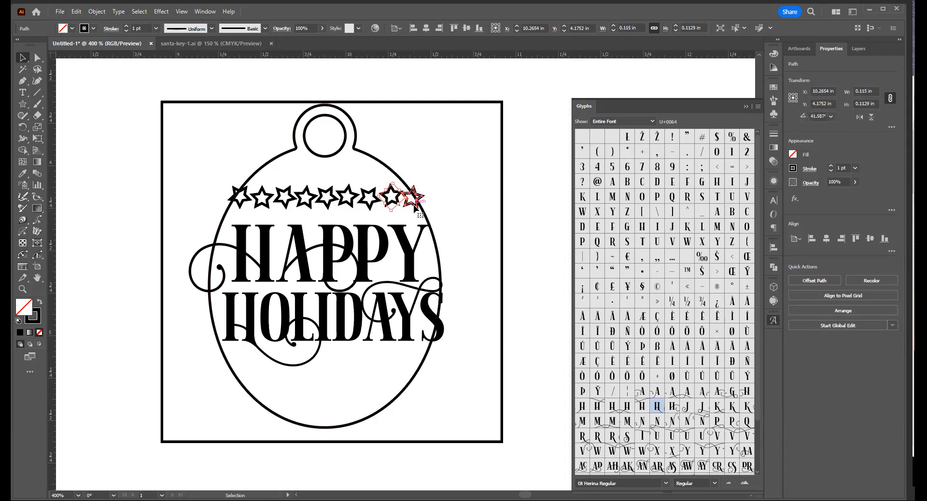
pyautogui.moveTo(429, 190); pyautogui.dragTo(432, 194)
pyautogui.click(441, 218)
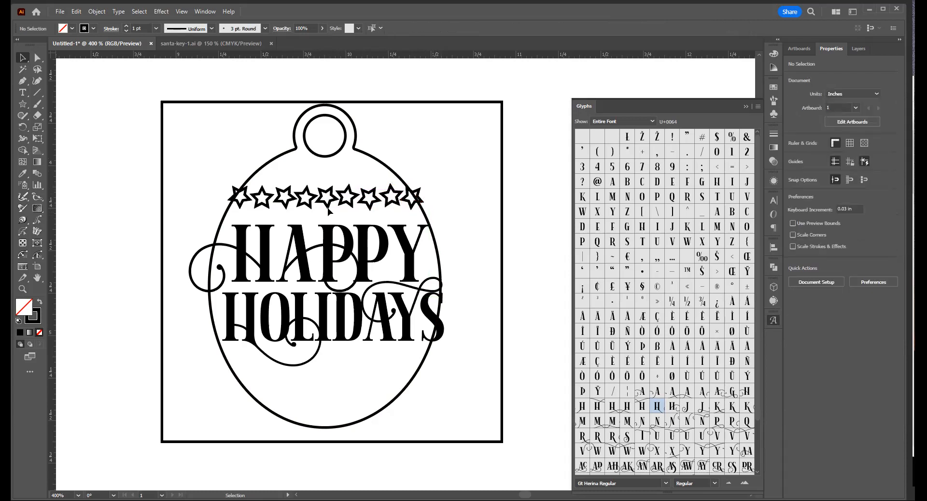
# Step: Duplicate the row of nine stars straight down about 1.06 in, to just below "HOLIDAYS"
pyautogui.moveTo(236, 206); pyautogui.dragTo(411, 203)
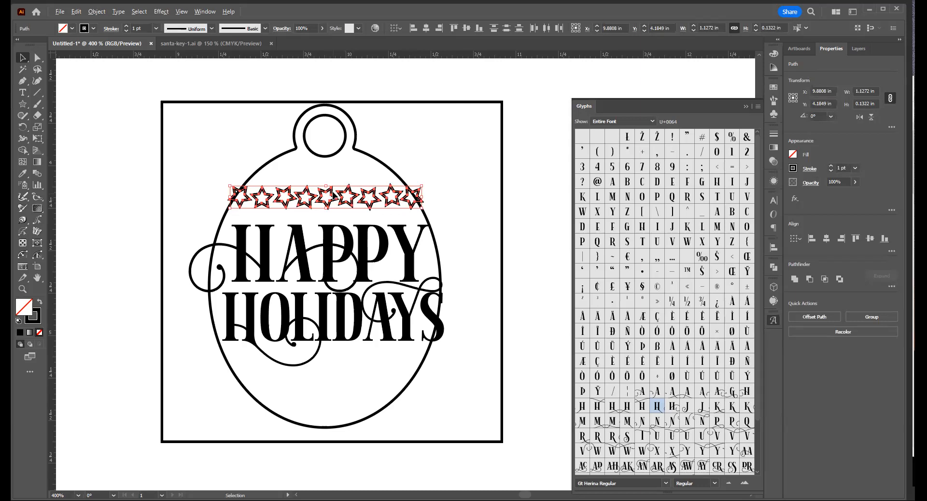
pyautogui.moveTo(332, 197); pyautogui.dragTo(342, 374)
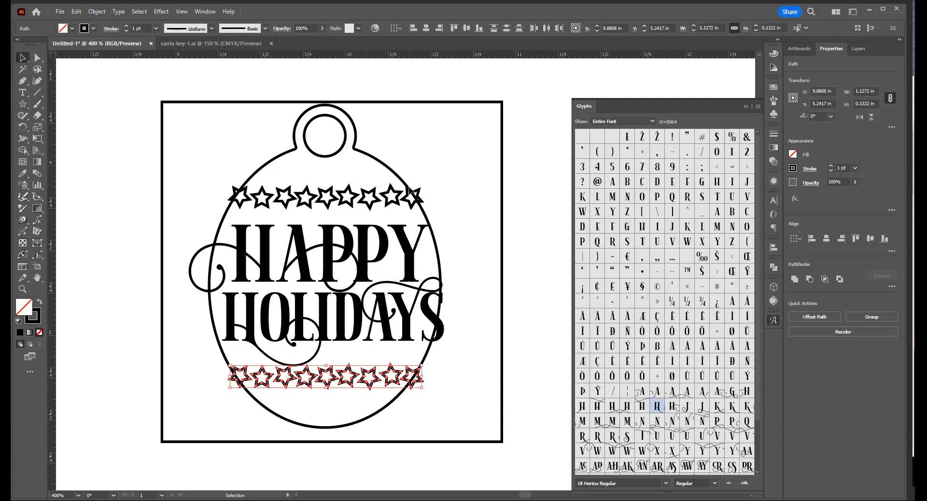
pyautogui.click(465, 244)
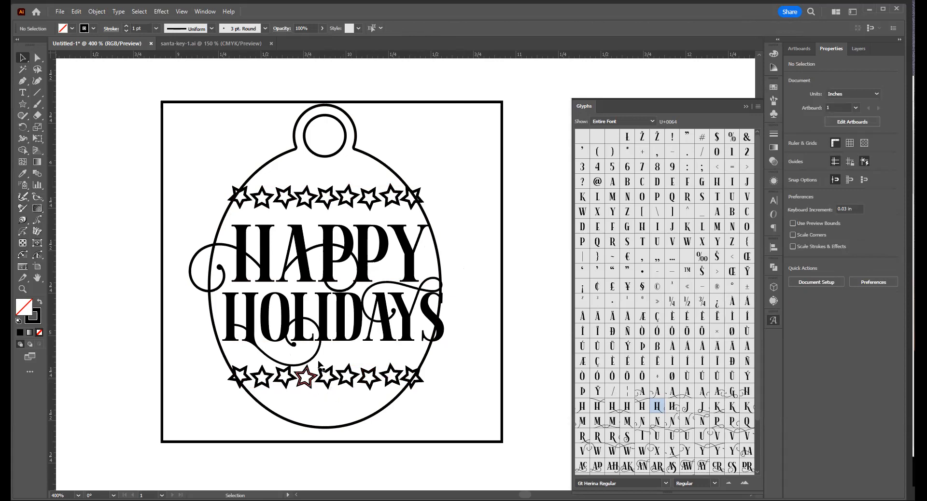
# Step: Move "HAPPY" and "HOLIDAYS" together straight up about 0.02 in between the two star rows
pyautogui.click(338, 325)
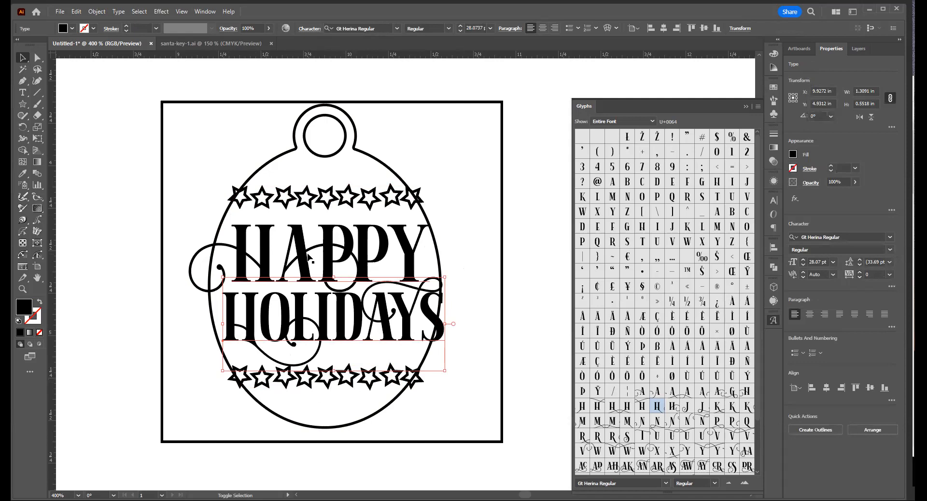
pyautogui.moveTo(346, 256); pyautogui.dragTo(345, 253)
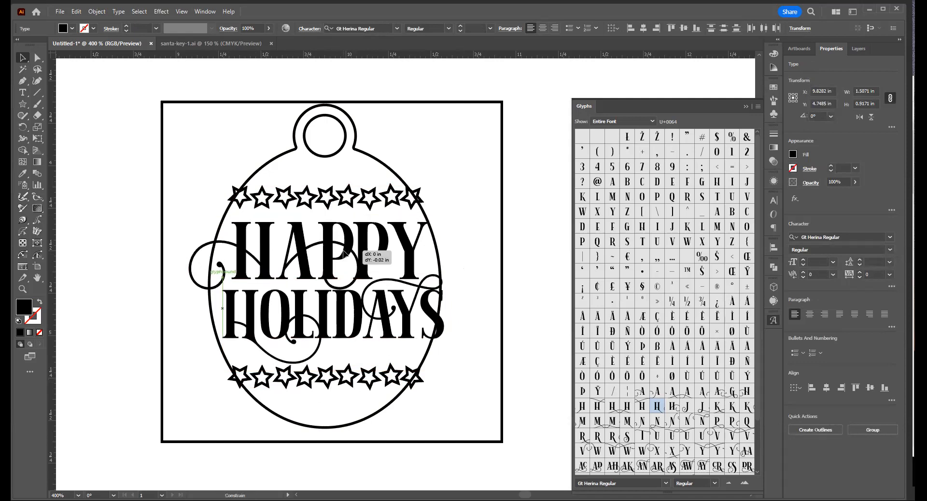
pyautogui.click(468, 325)
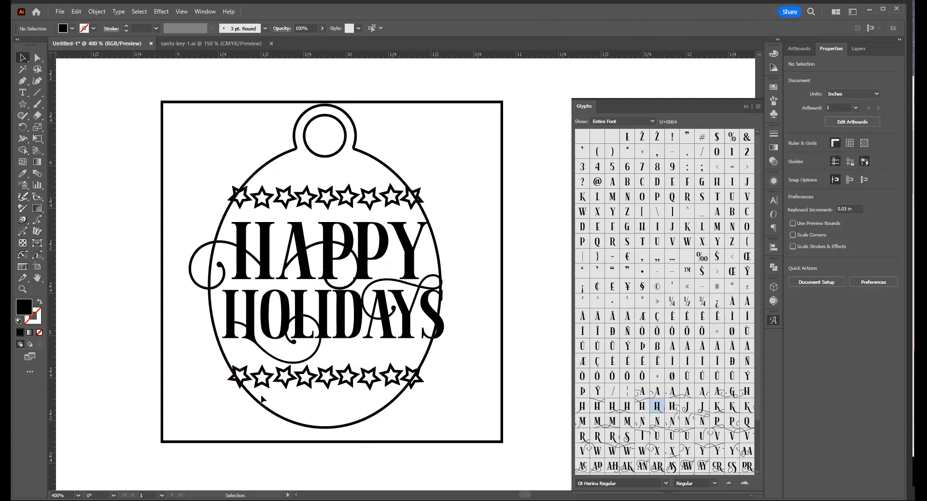
# Step: Clear the selection and close the Glyphs panel
pyautogui.click(251, 382)
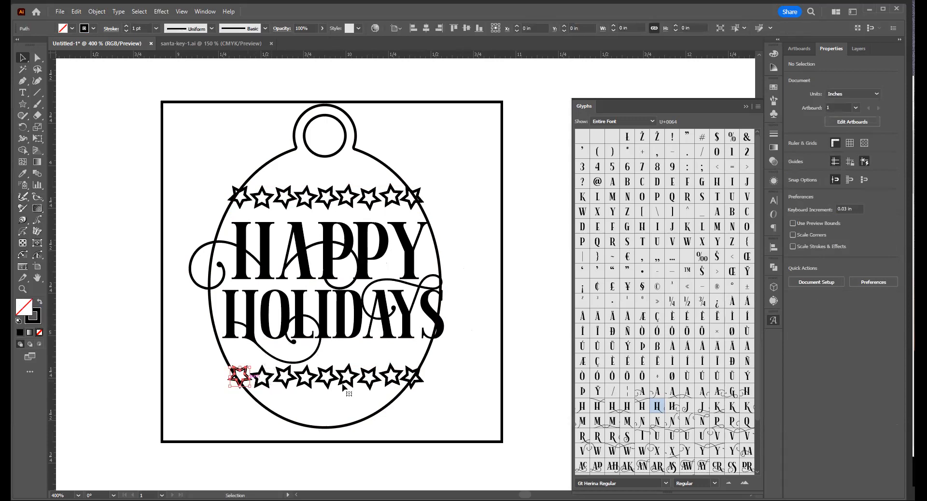
pyautogui.click(460, 369)
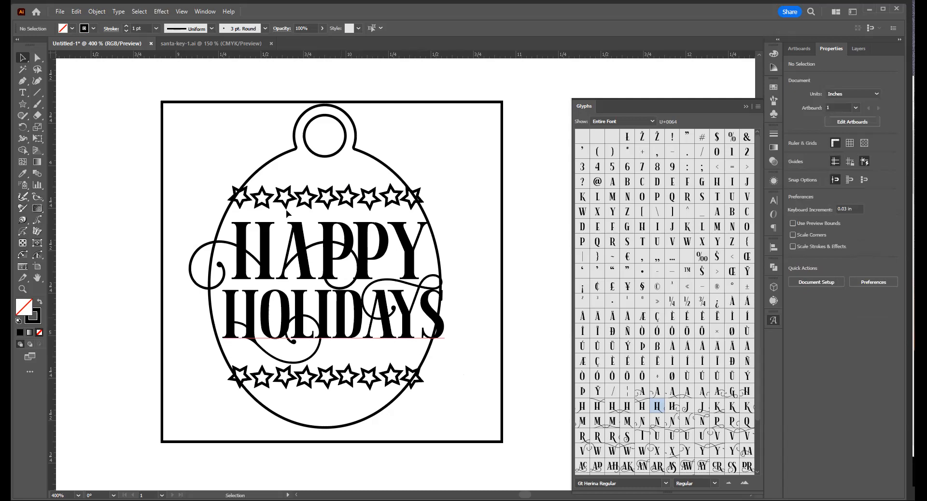
pyautogui.click(742, 106)
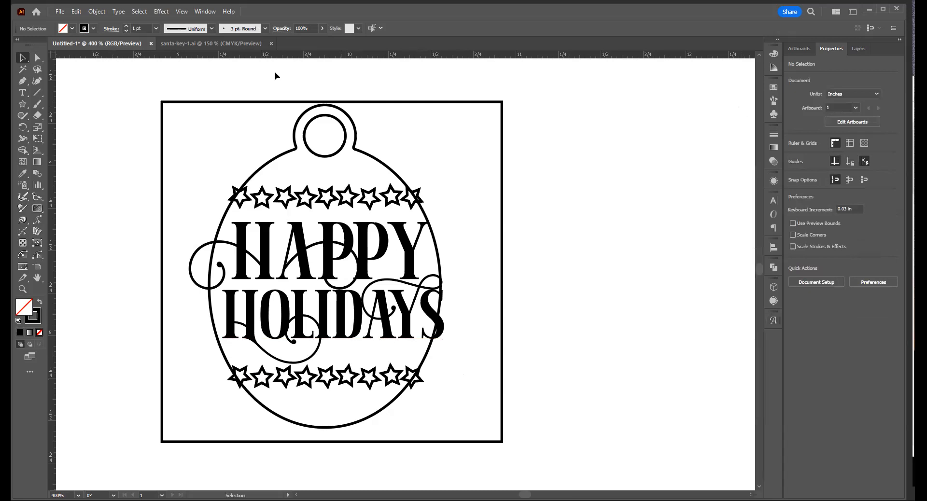
# Step: Save the document as small-ornament in Adobe Illustrator format in the Christmas folder, accepting the Illustrator 2020 options
pyautogui.click(60, 11)
pyautogui.click(110, 112)
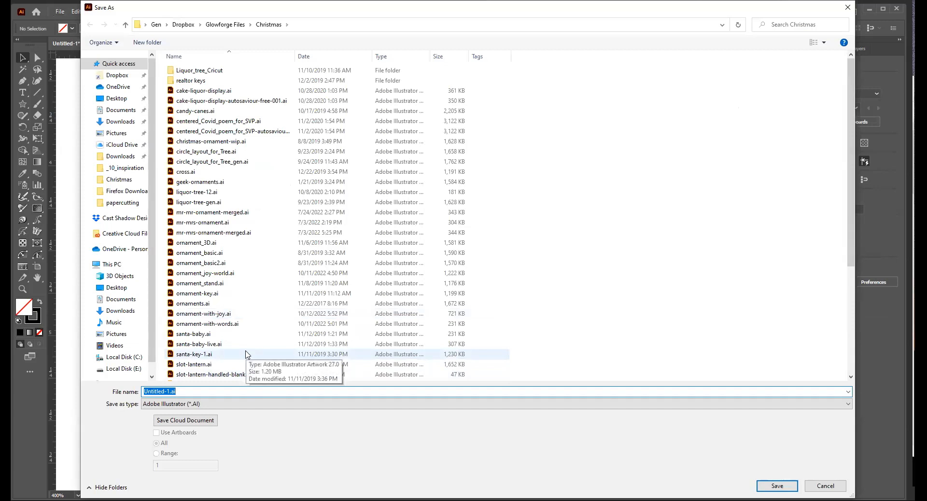
pyautogui.write('small-ornament')
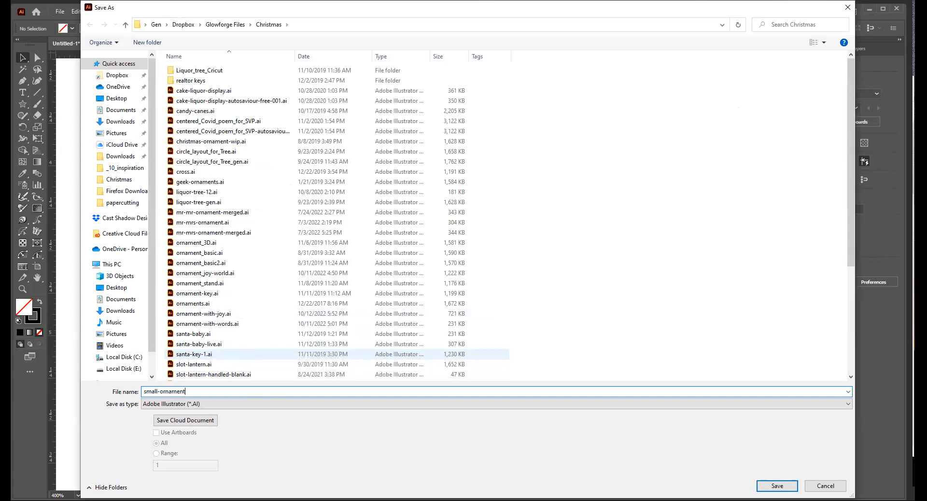
pyautogui.press('Return')
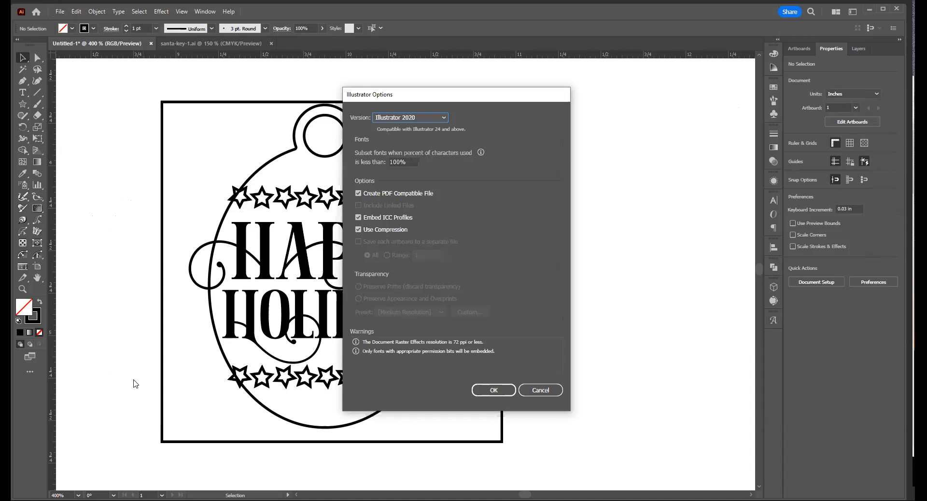
pyautogui.click(513, 394)
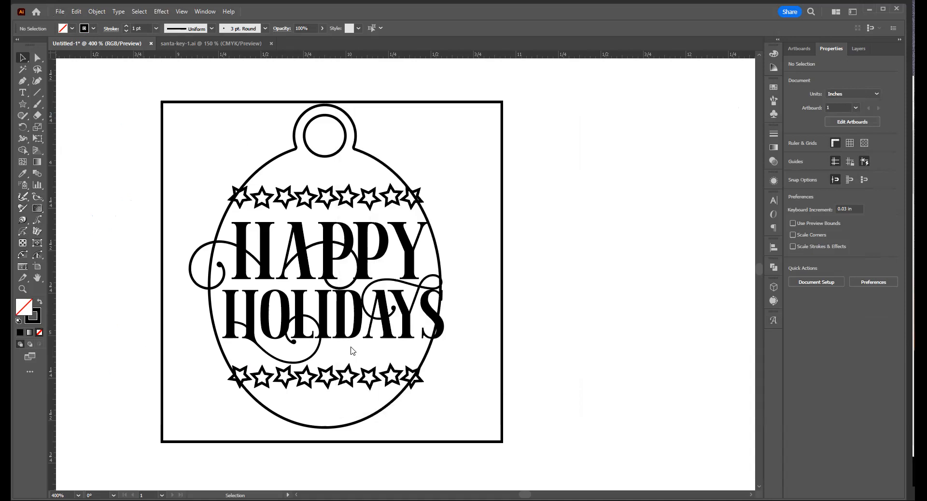
# Step: Convert "HAPPY" and "HOLIDAYS" to outlines and unite their overlapping letter shapes
pyautogui.click(276, 236)
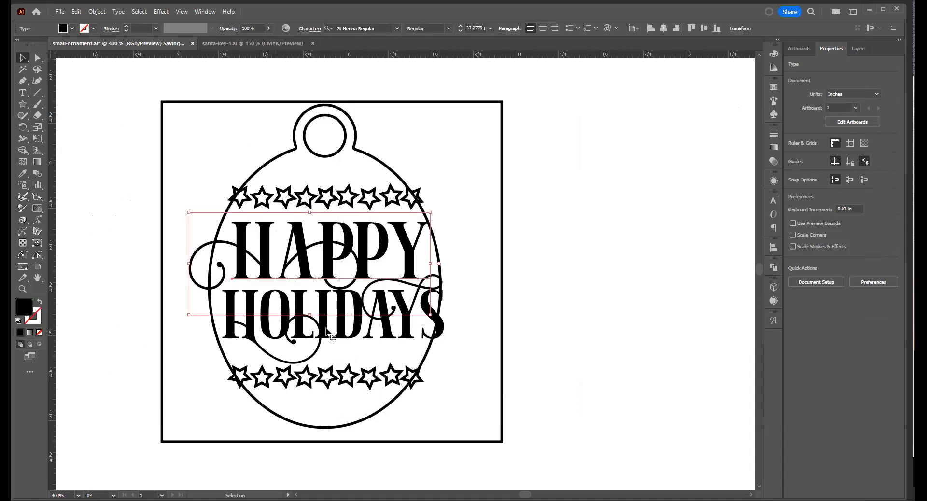
pyautogui.keyDown('shift'); pyautogui.click(321, 332); pyautogui.keyUp('shift')
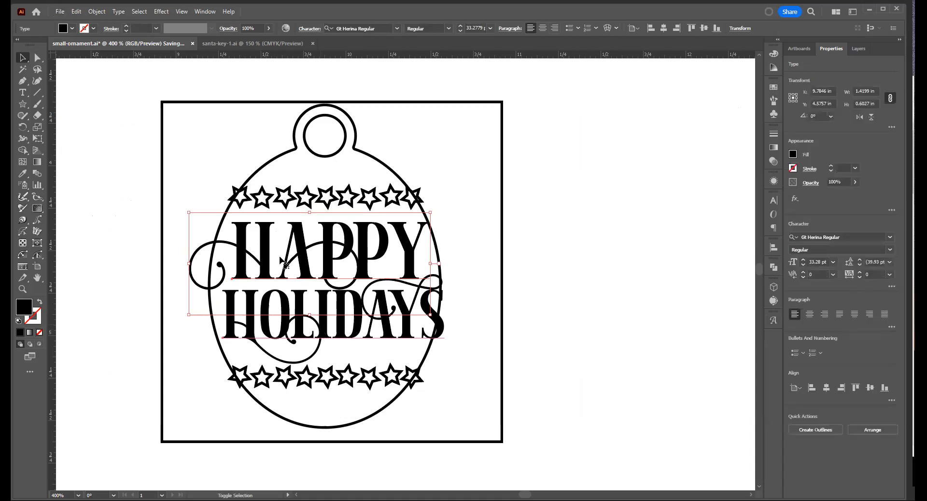
pyautogui.click(120, 13)
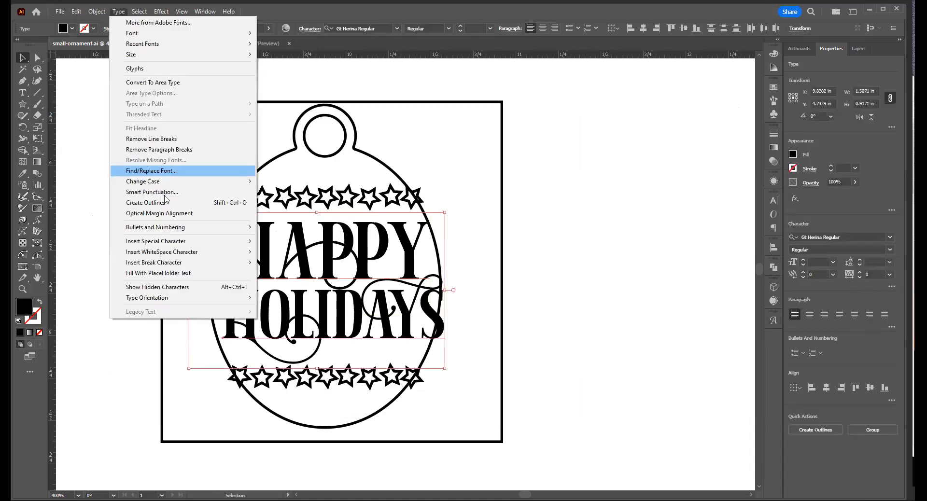
pyautogui.click(163, 209)
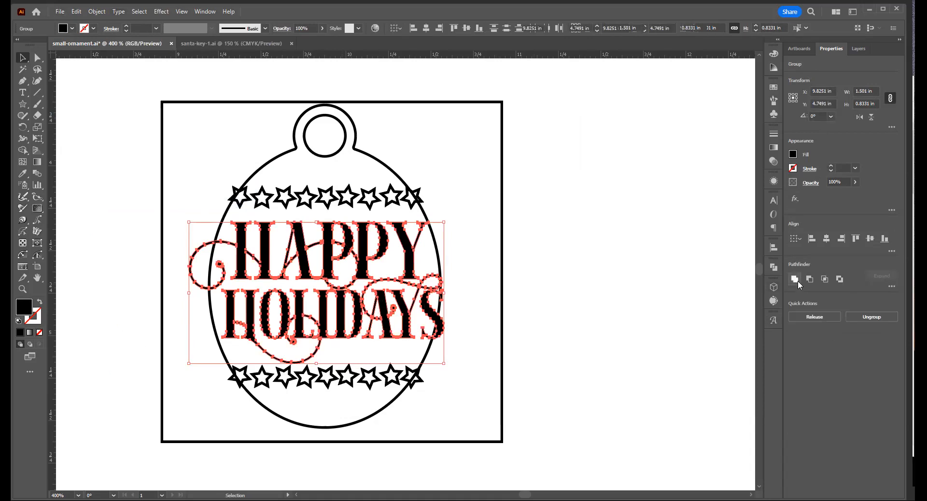
pyautogui.click(600, 300)
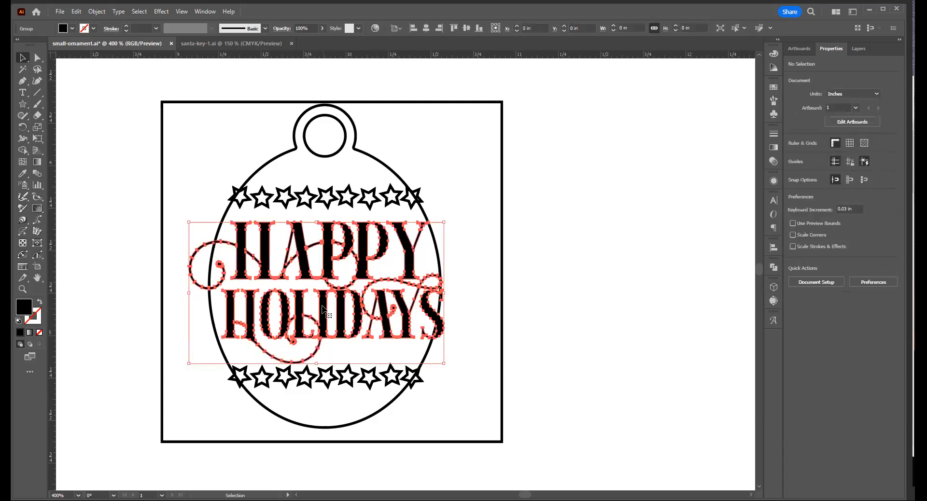
pyautogui.click(596, 326)
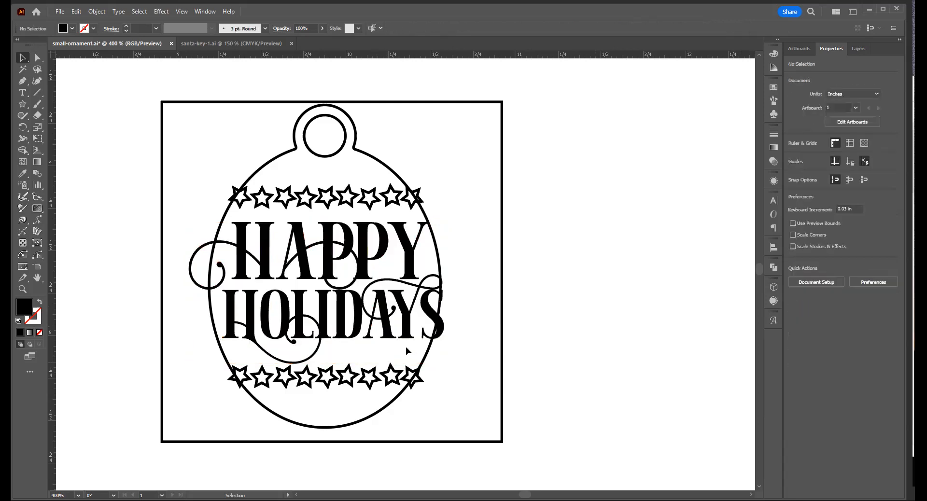
# Step: Offset the outlined "HAPPY HOLIDAYS" lettering outward by 0.06 in with round joins
pyautogui.click(408, 322)
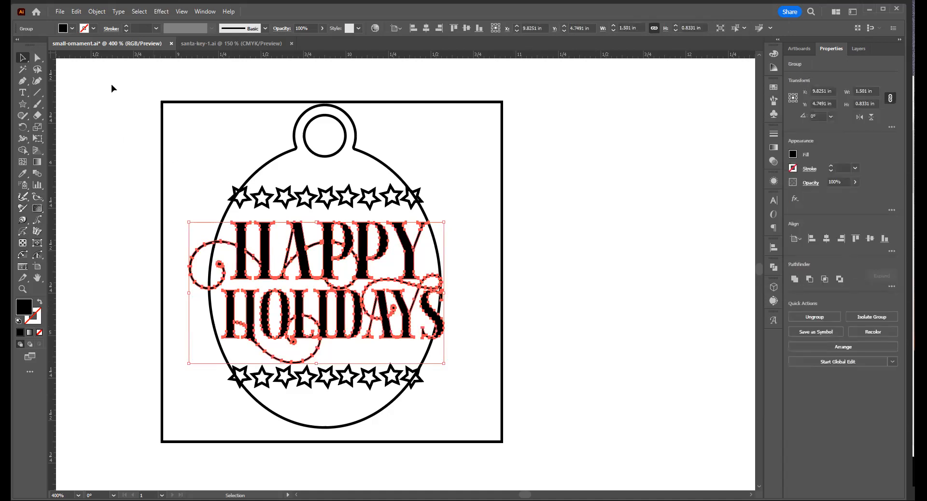
pyautogui.click(96, 13)
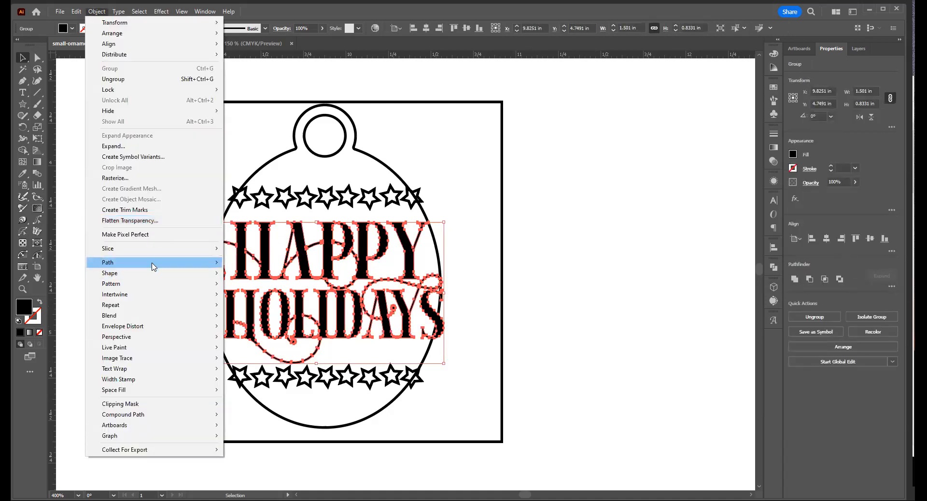
pyautogui.moveTo(152, 264)
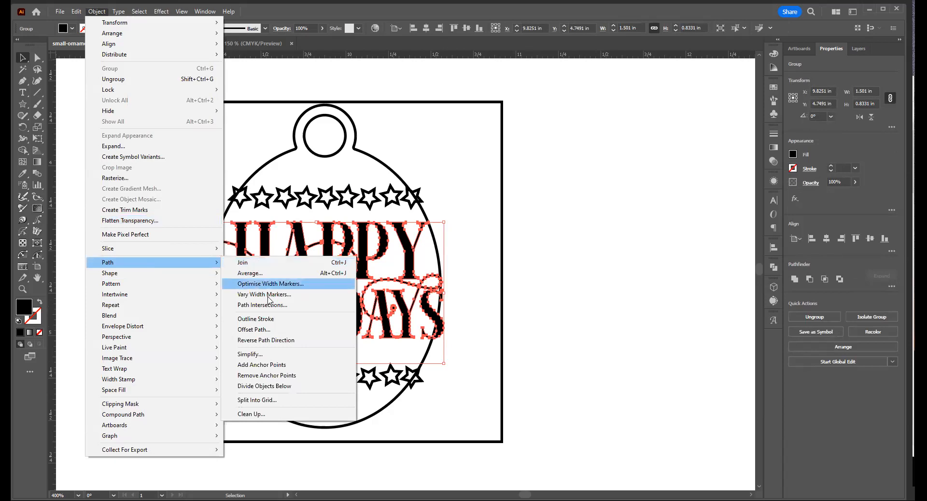
pyautogui.click(270, 331)
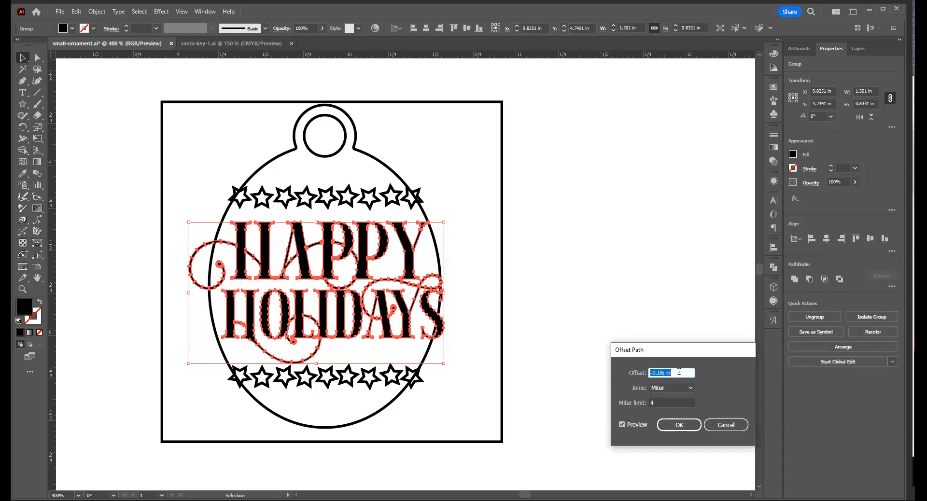
pyautogui.write('.06')
pyautogui.press('Tab')
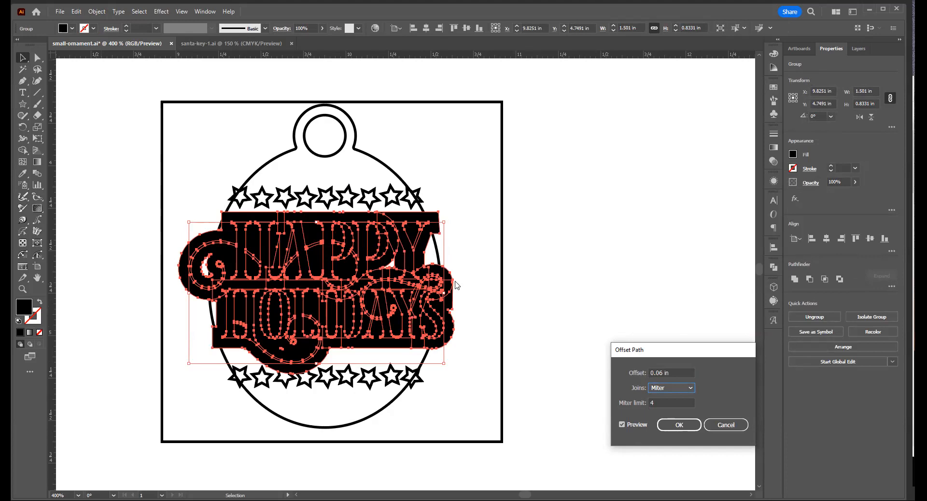
pyautogui.click(673, 390)
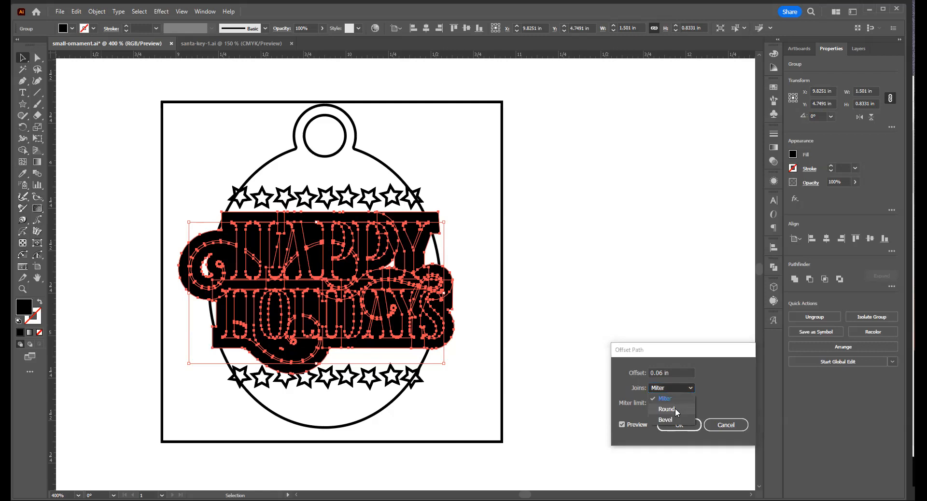
pyautogui.click(675, 409)
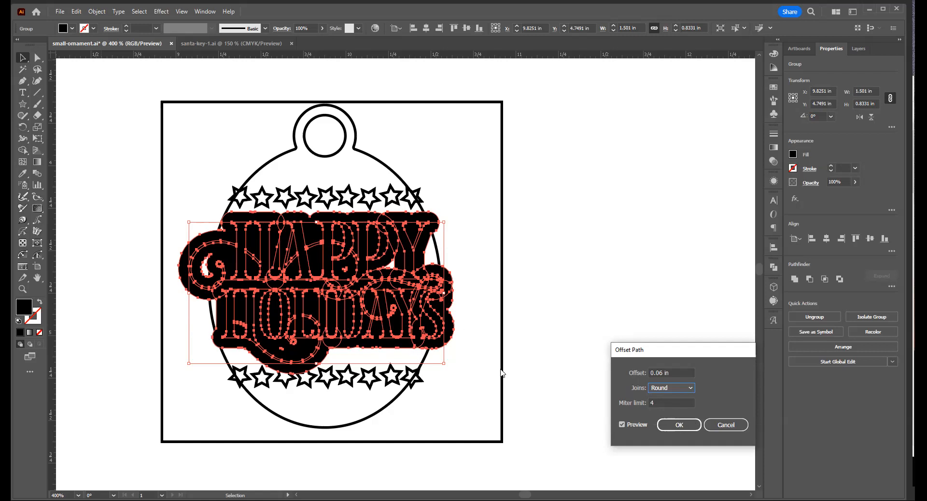
pyautogui.click(685, 427)
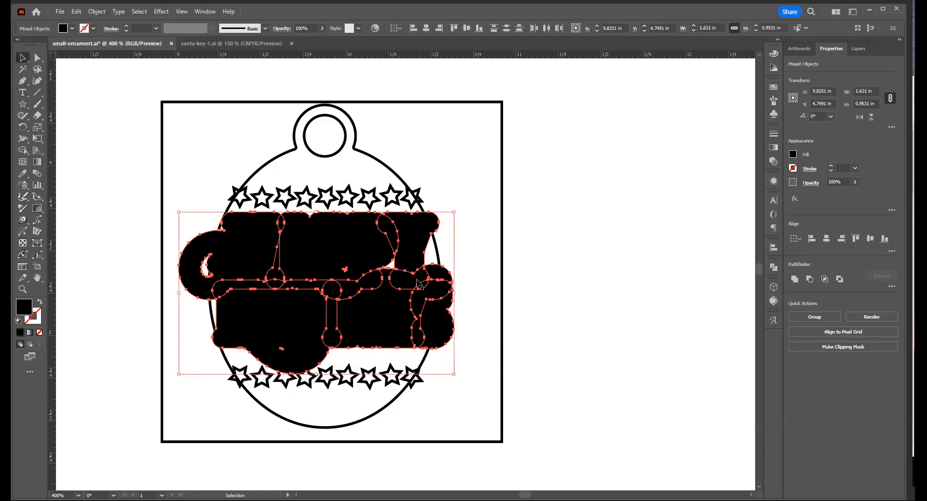
# Step: Unite the offset shapes into one outline and give it no fill and a blue stroke
pyautogui.click(795, 279)
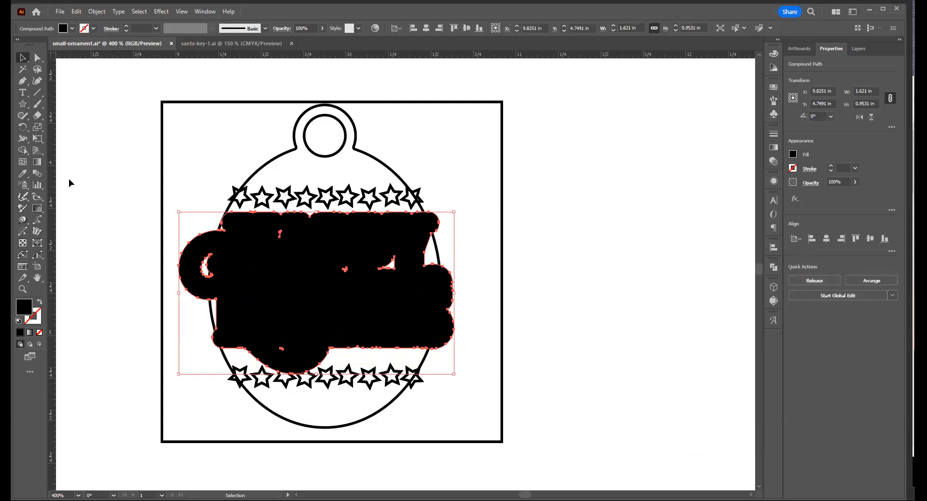
pyautogui.click(40, 303)
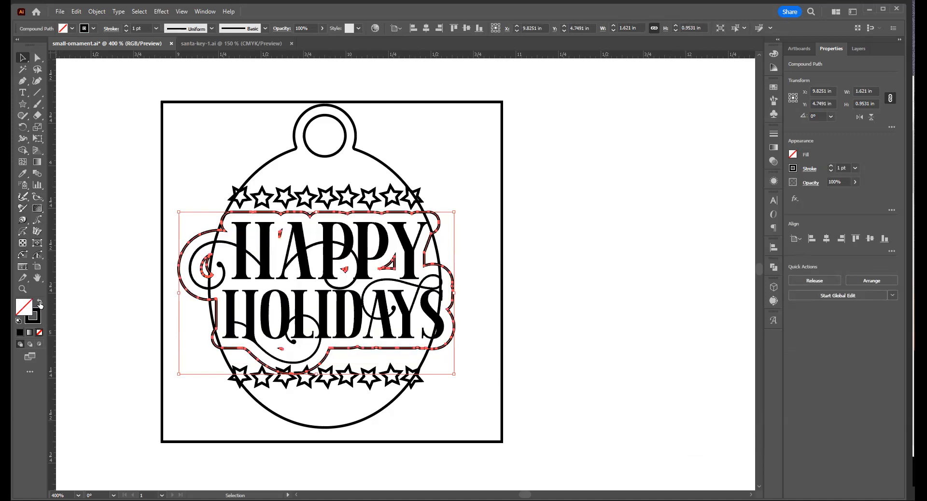
pyautogui.press('Tab')
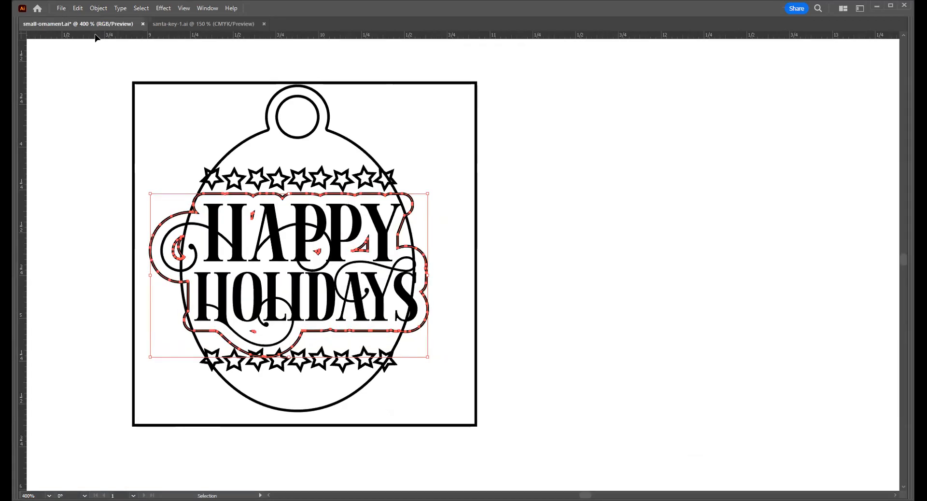
pyautogui.press('Tab')
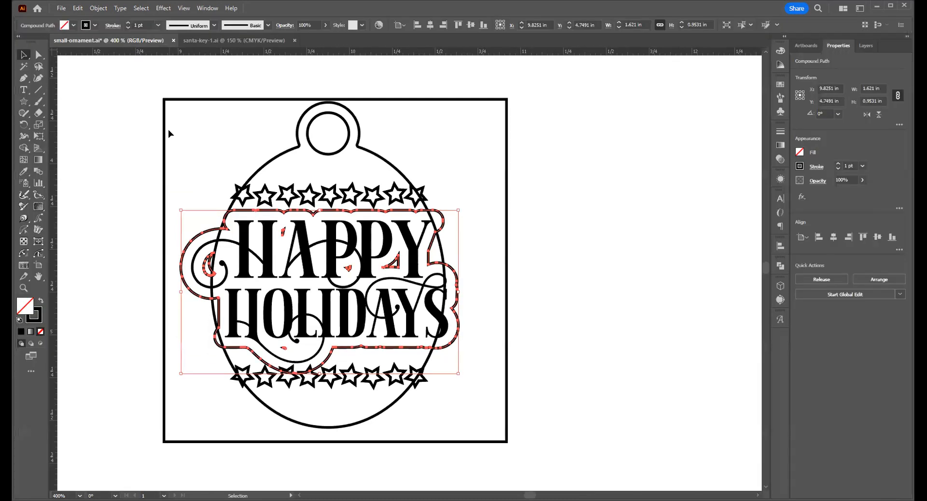
pyautogui.click(94, 29)
pyautogui.click(48, 44)
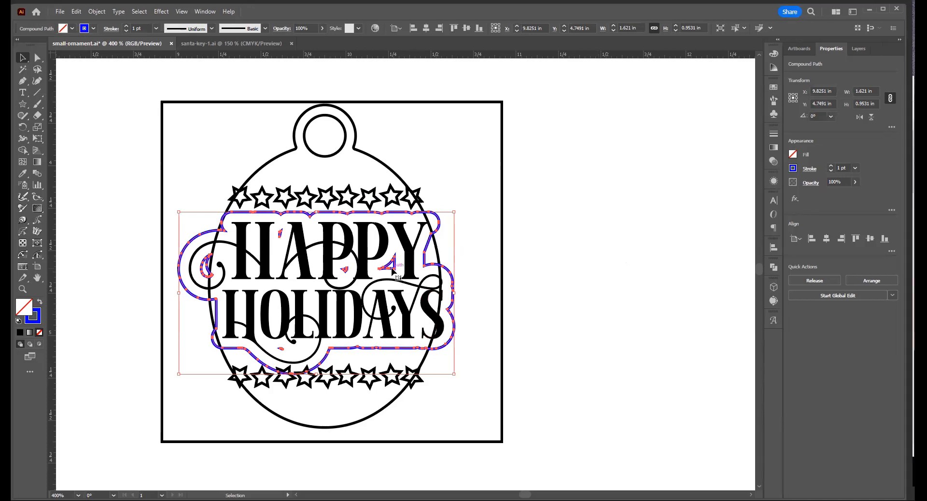
# Step: Delete the small stray inner shapes of the blue offset outline between the letters and inside the lower swash
pyautogui.click(38, 59)
pyautogui.click(149, 239)
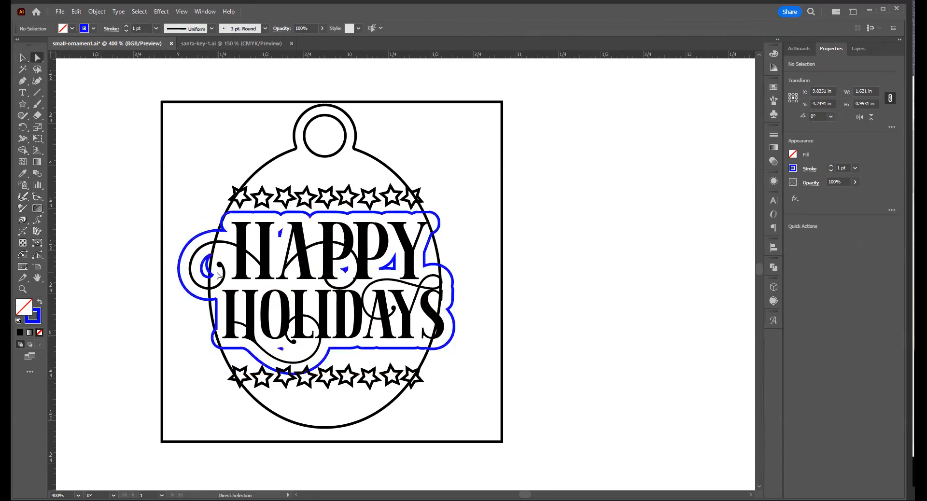
pyautogui.moveTo(274, 347); pyautogui.dragTo(287, 356)
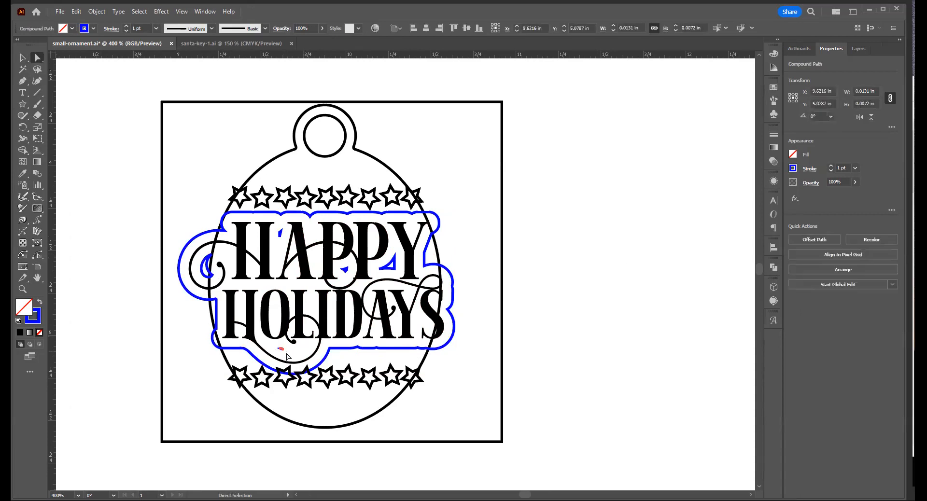
pyautogui.press('Delete')
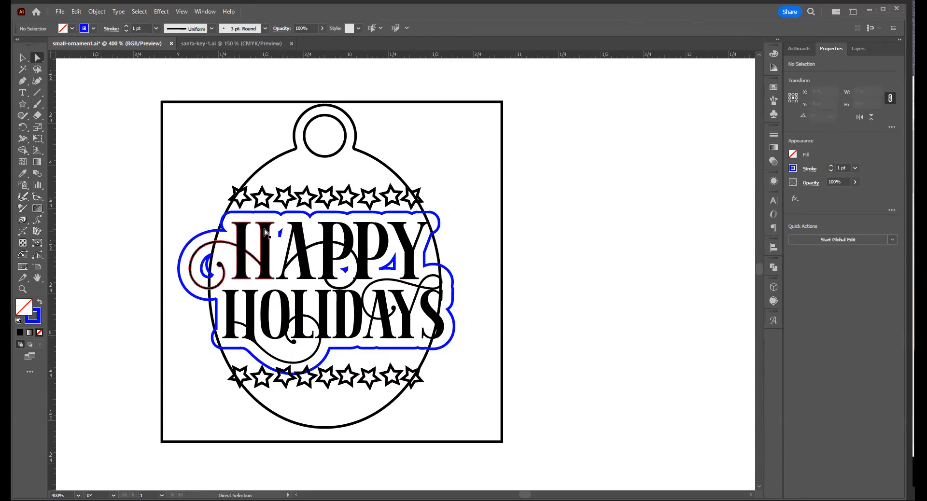
pyautogui.moveTo(277, 226); pyautogui.dragTo(287, 259)
pyautogui.press('Delete')
pyautogui.moveTo(343, 269); pyautogui.dragTo(398, 276)
pyautogui.press('Delete')
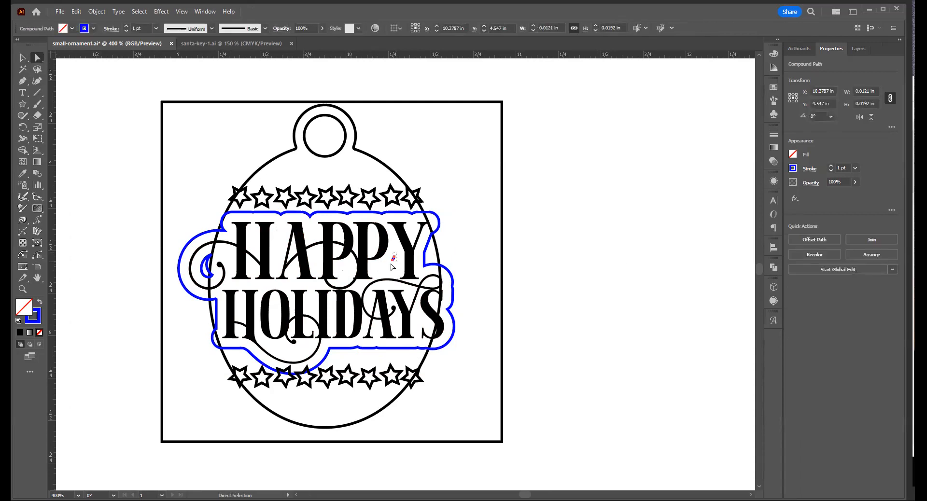
pyautogui.press('Delete')
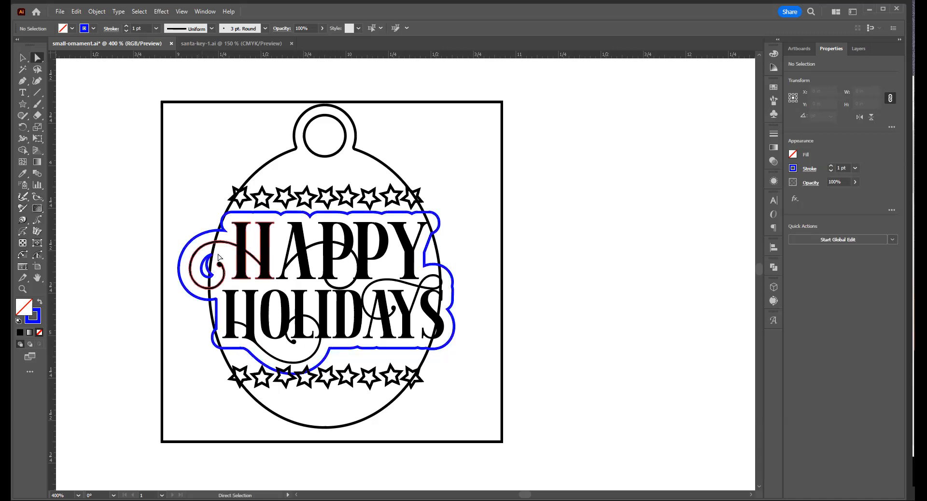
# Step: Cut the black "HAPPY HOLIDAYS" letter shapes out of the group they share with the blue offset outline
pyautogui.press('v')
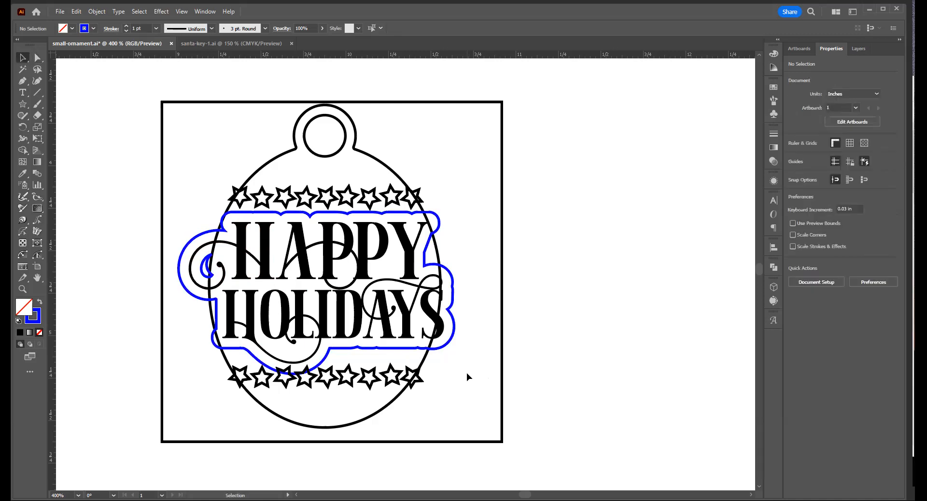
pyautogui.click(425, 251)
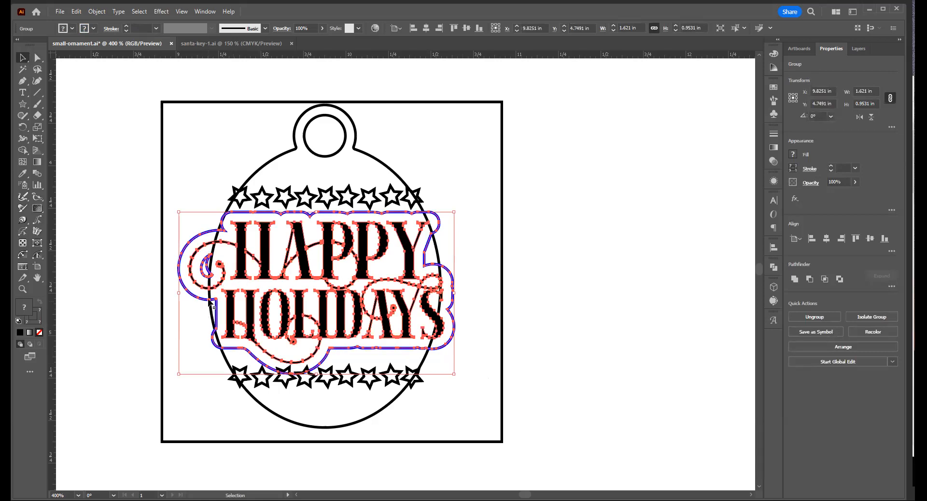
pyautogui.doubleClick(217, 312)
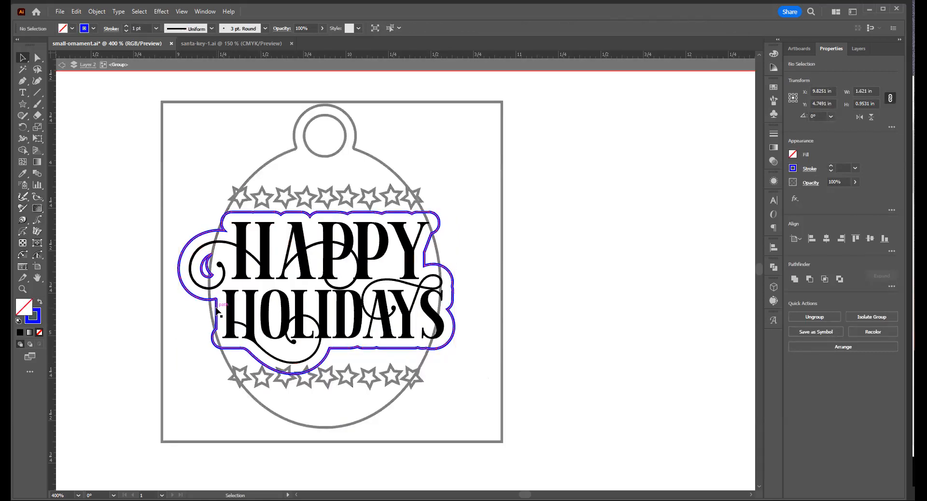
pyautogui.click(254, 312)
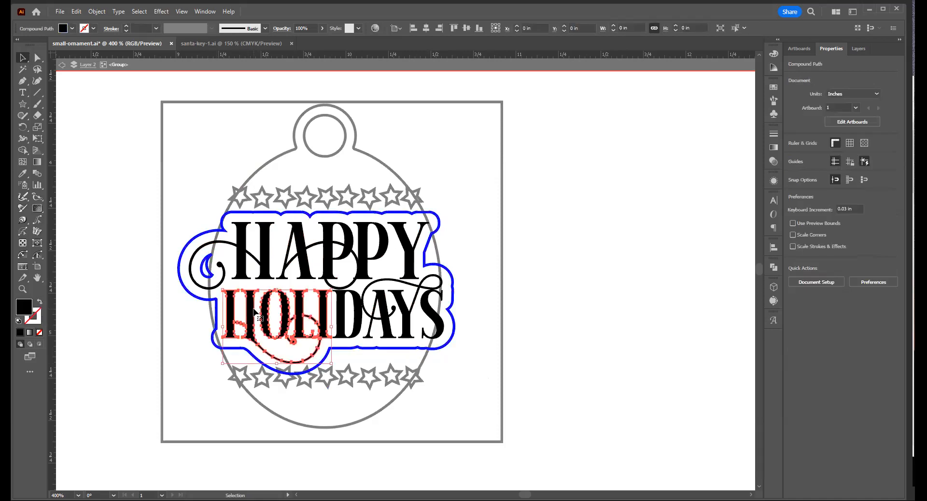
pyautogui.keyDown('shift'); pyautogui.click(361, 315); pyautogui.keyUp('shift')
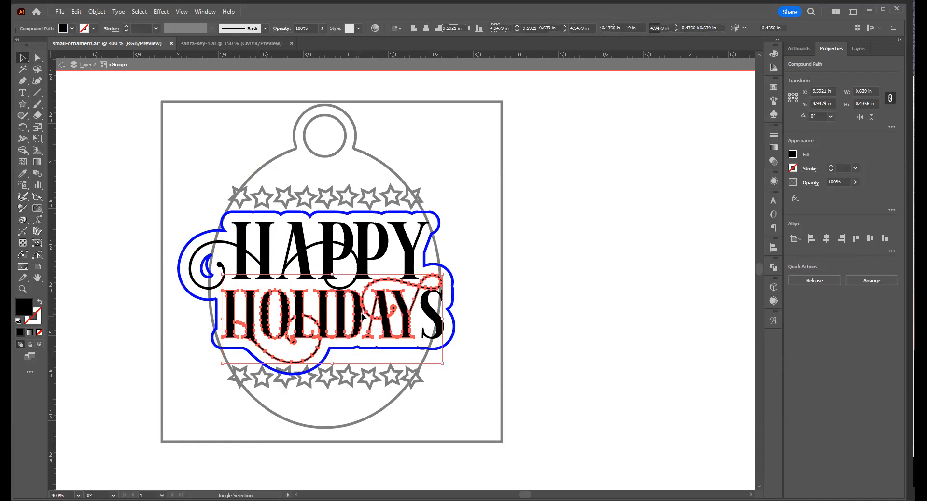
pyautogui.keyDown('shift'); pyautogui.click(431, 313); pyautogui.keyUp('shift')
pyautogui.keyDown('shift'); pyautogui.click(419, 240); pyautogui.keyUp('shift')
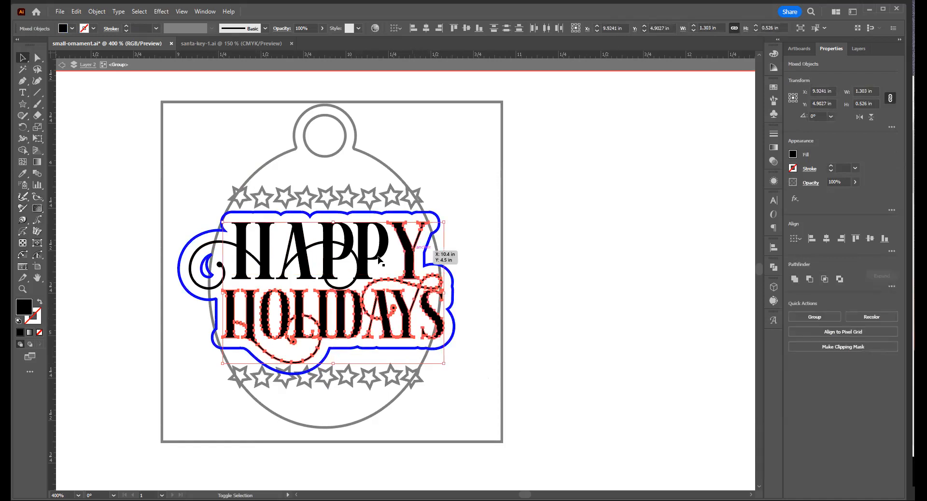
pyautogui.keyDown('shift'); pyautogui.click(267, 264); pyautogui.keyUp('shift')
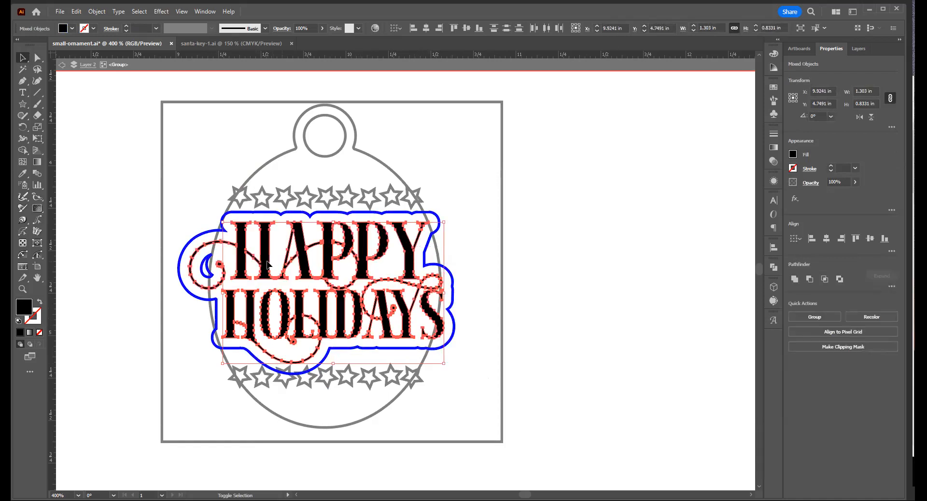
pyautogui.press('a')
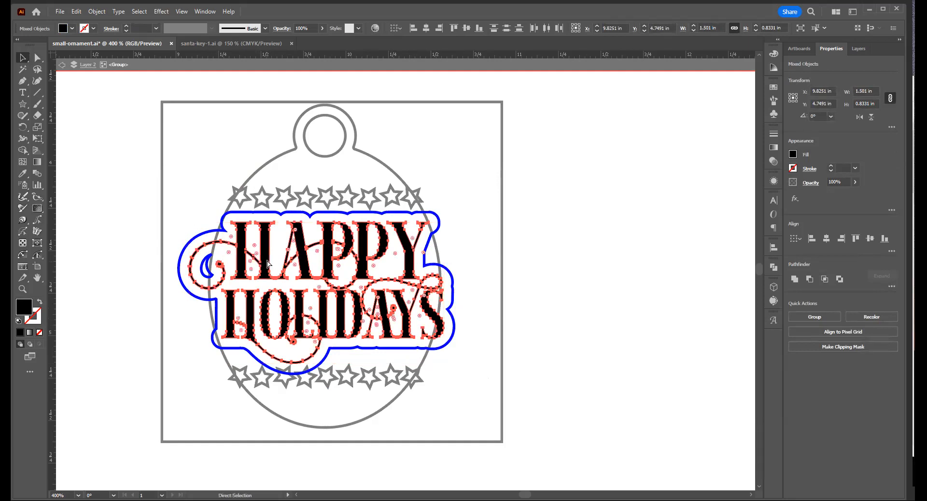
pyautogui.press('Delete')
pyautogui.press('v')
pyautogui.doubleClick(599, 307)
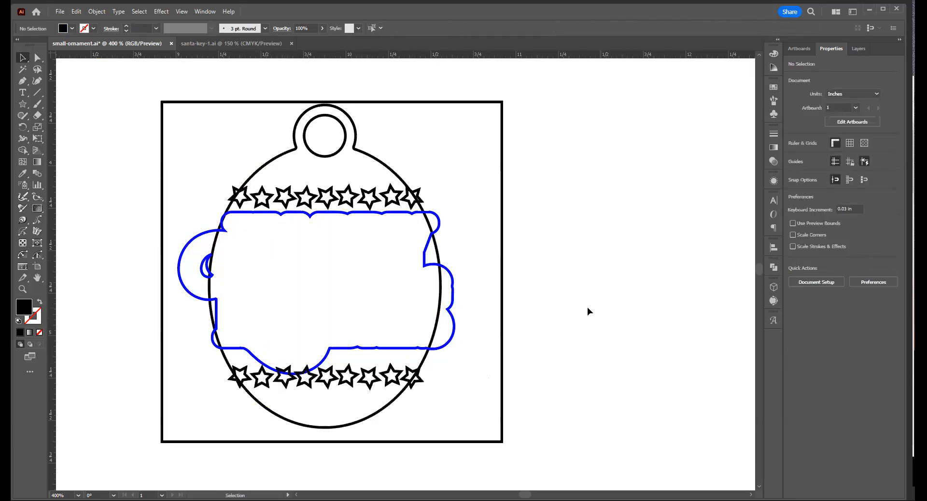
# Step: Paste the cut lettering back in place outside the outline's group and deselect it
pyautogui.press('a')
pyautogui.hotkey('ctrl', 'z')
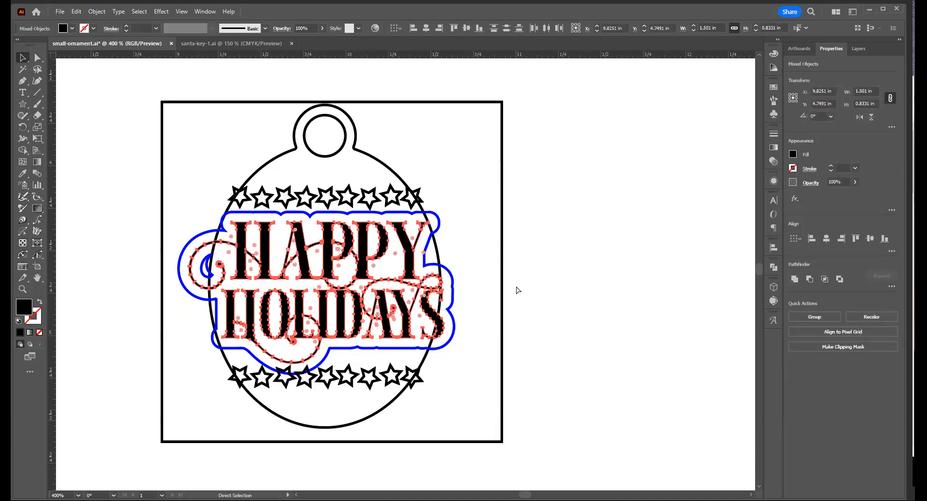
pyautogui.press('v')
pyautogui.click(476, 263)
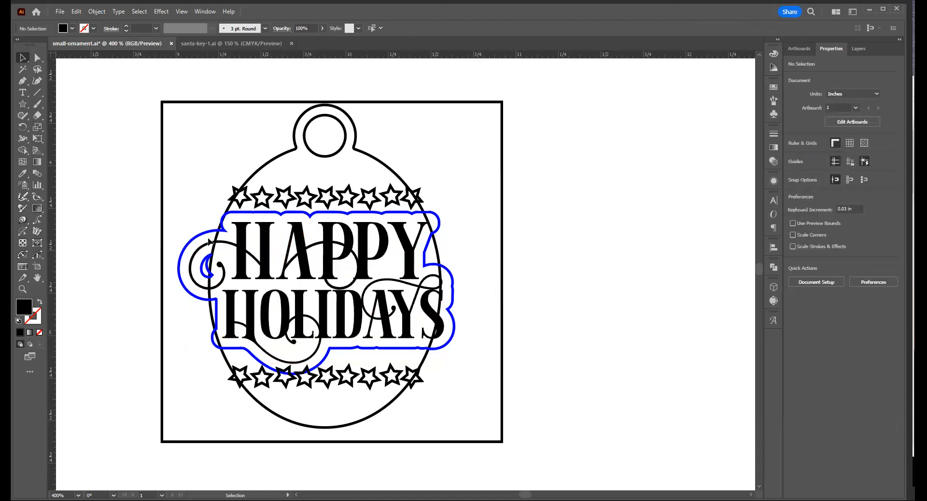
# Step: Cut the small crescent path inside the upper swash curl out of the blue outline's compound path
pyautogui.click(213, 234)
pyautogui.doubleClick(212, 234)
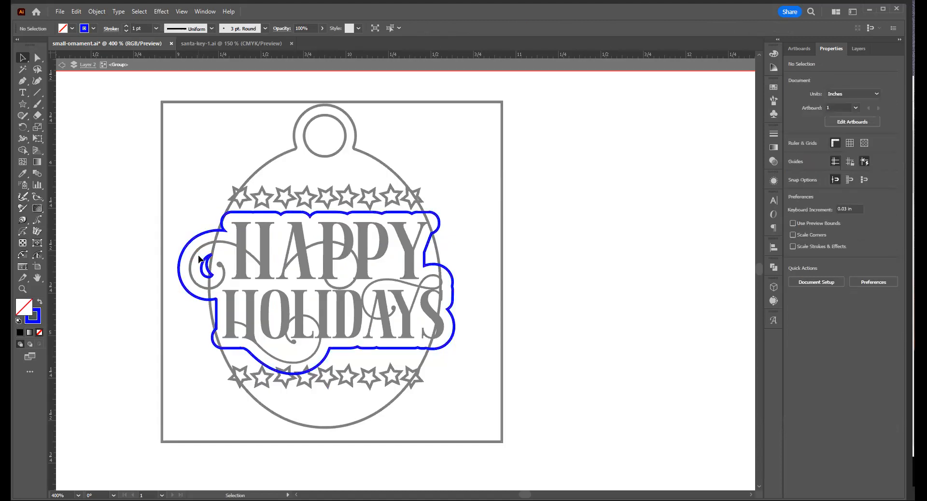
pyautogui.click(210, 274)
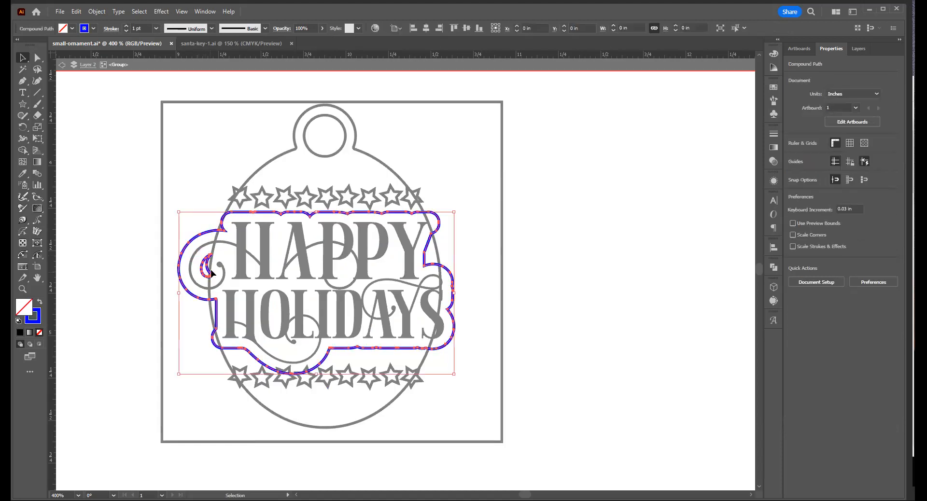
pyautogui.doubleClick(199, 262)
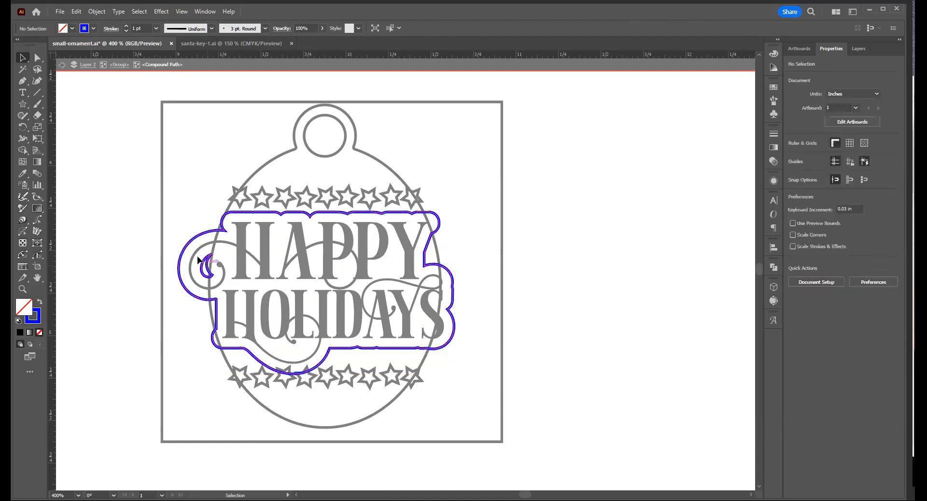
pyautogui.click(213, 277)
pyautogui.press('a')
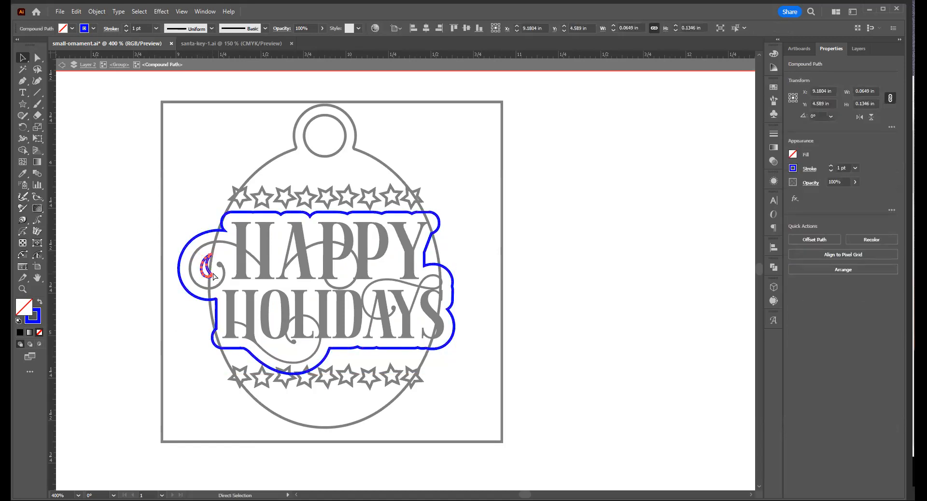
pyautogui.click(477, 256)
pyautogui.press('v')
pyautogui.doubleClick(477, 255)
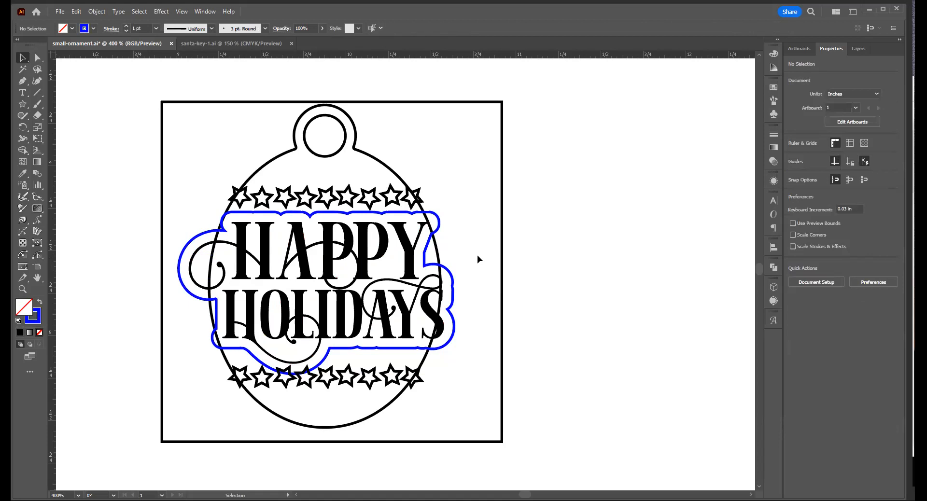
# Step: Paste the crescent back in place as a separate path outside the outline's group and deselect it
pyautogui.press('a')
pyautogui.hotkey('ctrl', 'z')
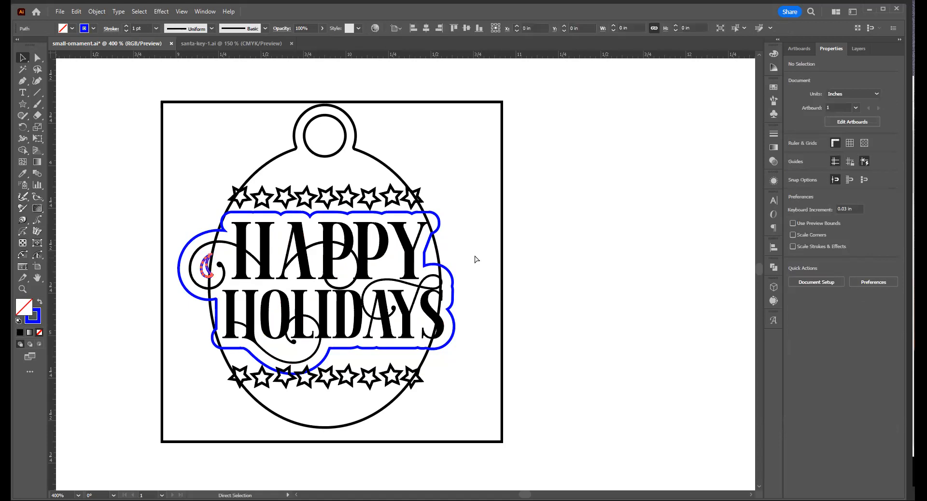
pyautogui.press('v')
pyautogui.click(456, 224)
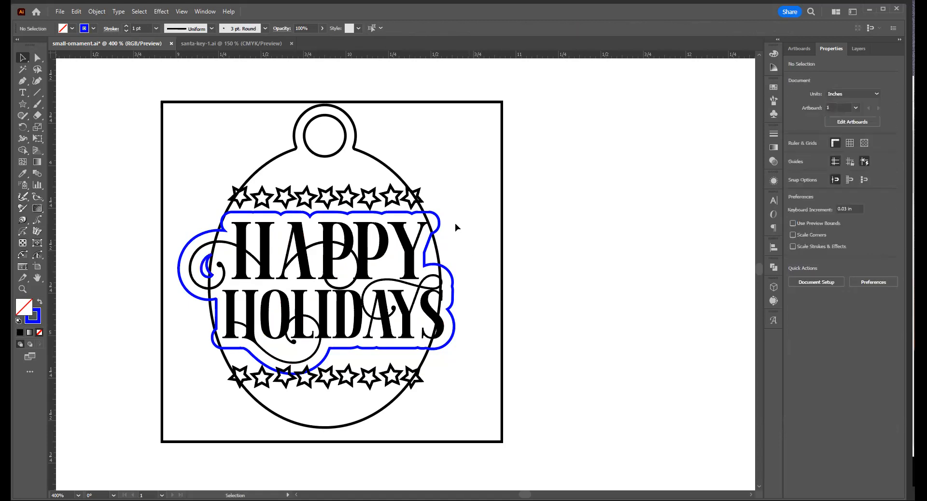
# Step: Unite the blue lettering outline with the ornament's oval body and ring tab into one silhouette
pyautogui.click(212, 333)
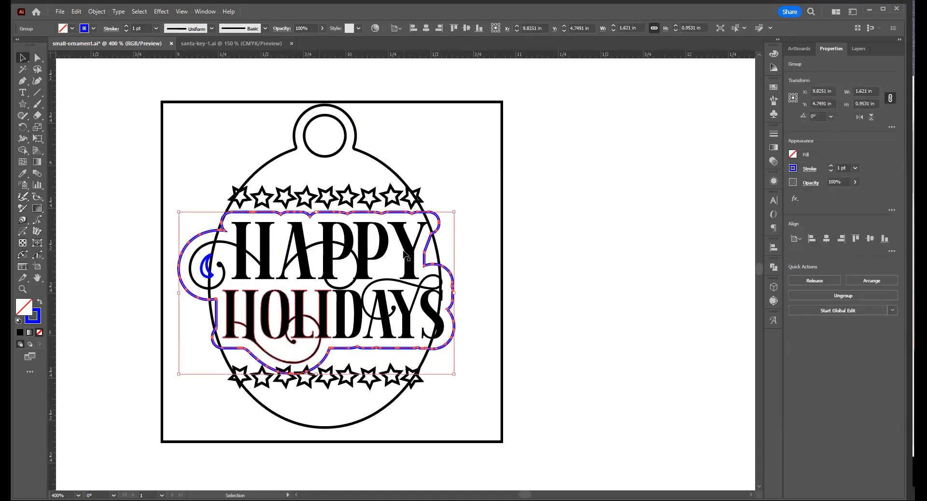
pyautogui.keyDown('shift'); pyautogui.click(392, 173); pyautogui.keyUp('shift')
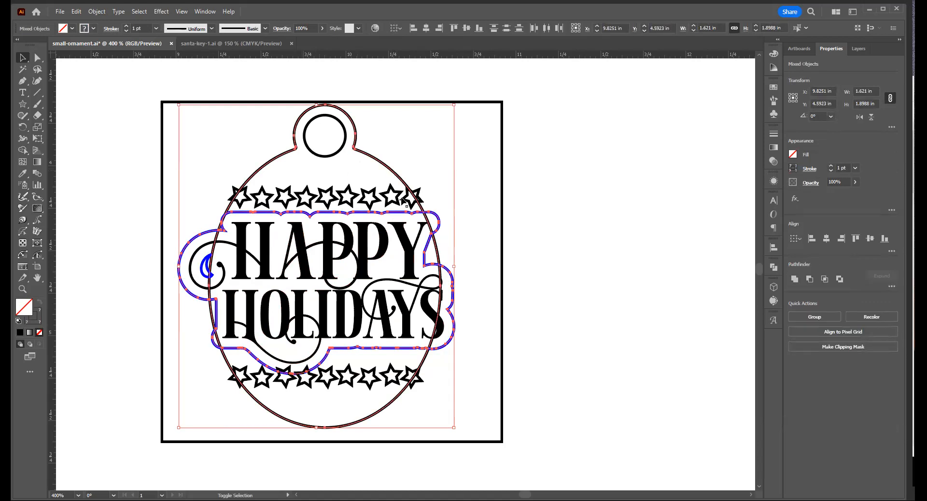
pyautogui.click(793, 280)
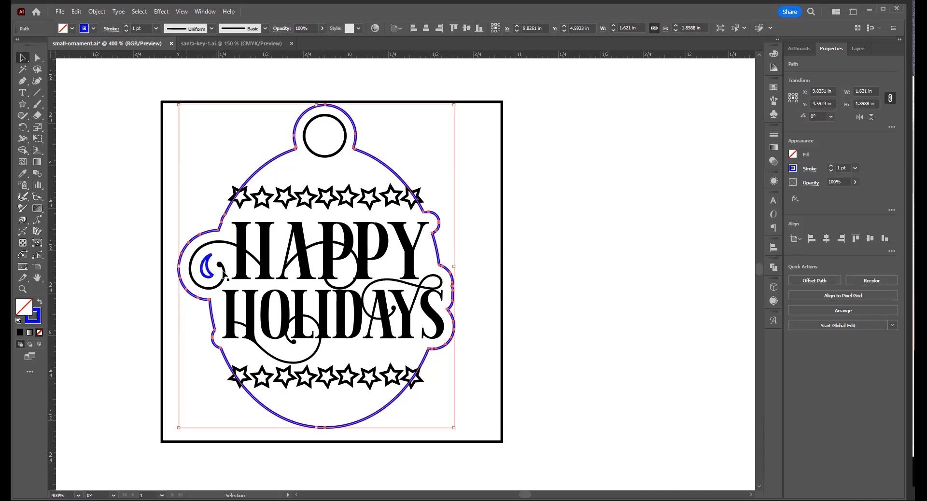
pyautogui.click(205, 210)
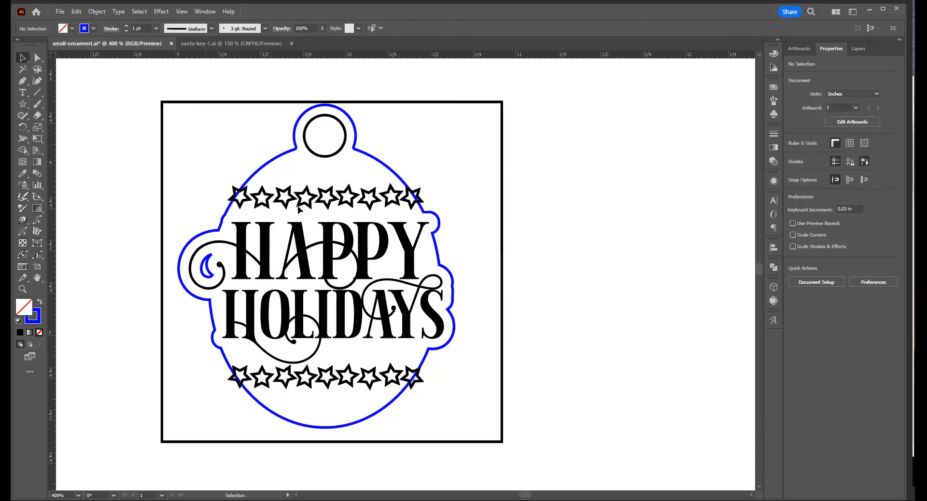
# Step: Offset the first and last stars of both star rows outward by 0.03 in with miter joins
pyautogui.click(410, 204)
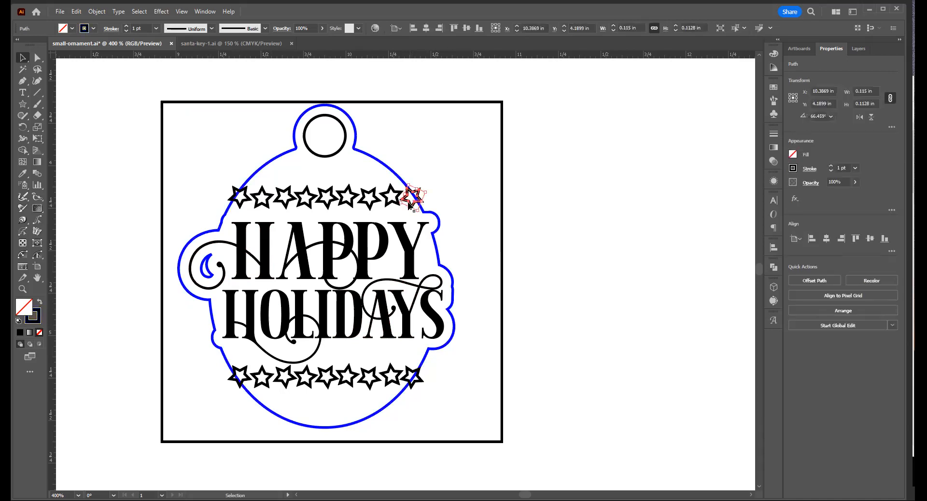
pyautogui.keyDown('shift'); pyautogui.click(237, 198); pyautogui.keyUp('shift')
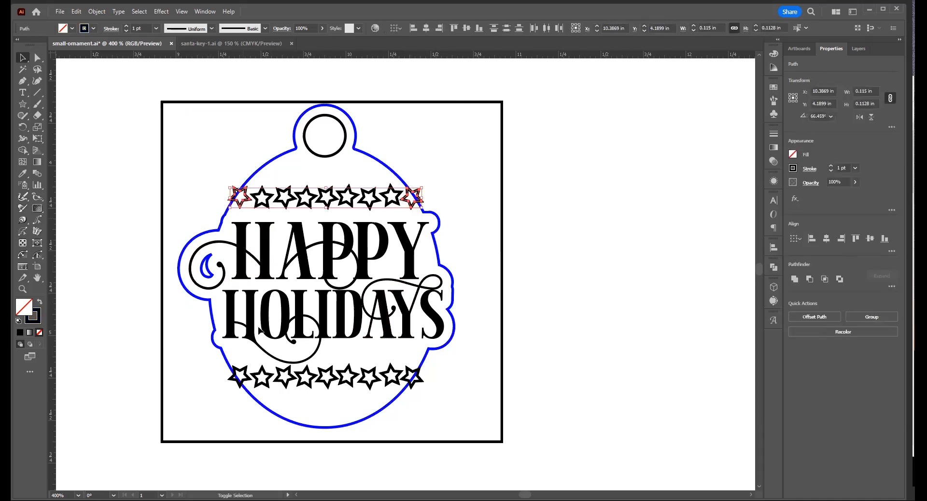
pyautogui.keyDown('shift'); pyautogui.click(241, 374); pyautogui.keyUp('shift')
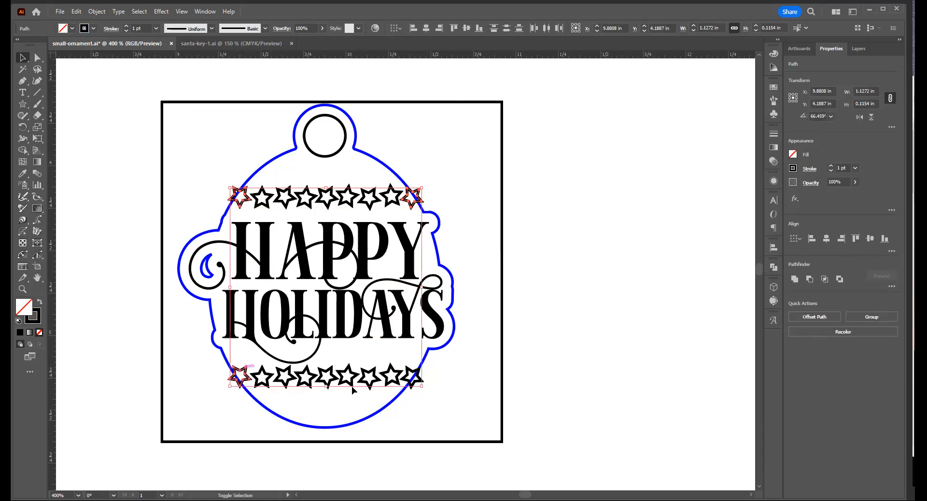
pyautogui.keyDown('shift'); pyautogui.click(414, 379); pyautogui.keyUp('shift')
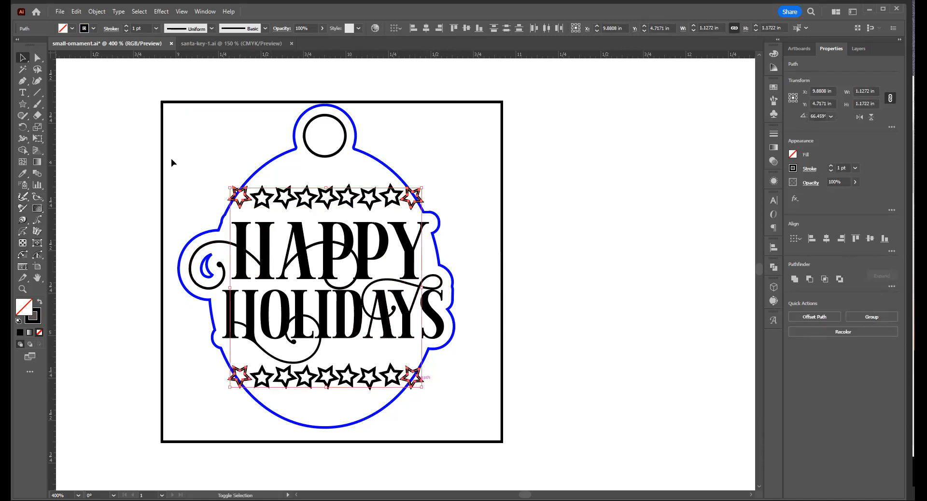
pyautogui.click(96, 11)
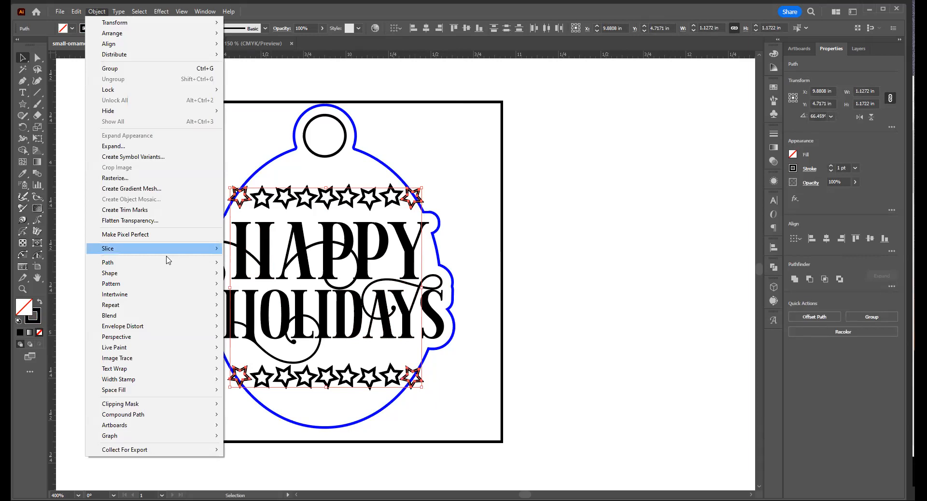
pyautogui.moveTo(169, 262)
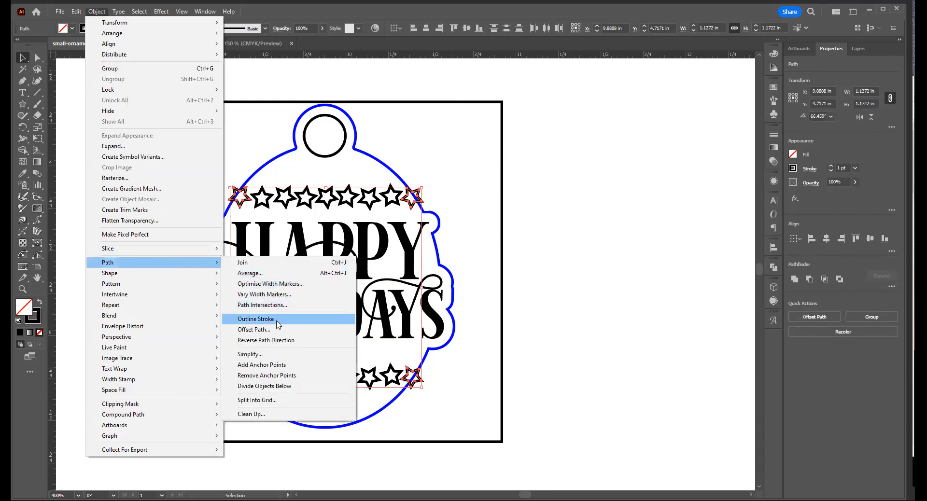
pyautogui.click(276, 329)
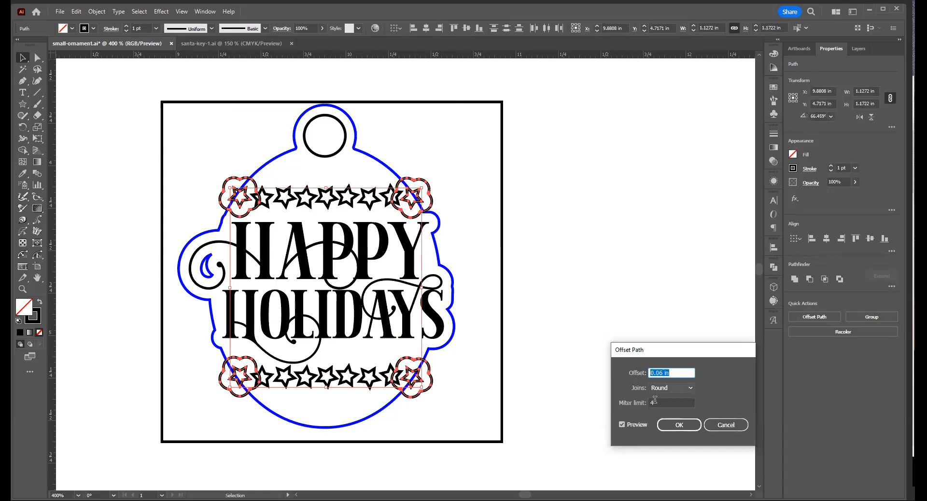
pyautogui.press('Tab')
pyautogui.press('Up')
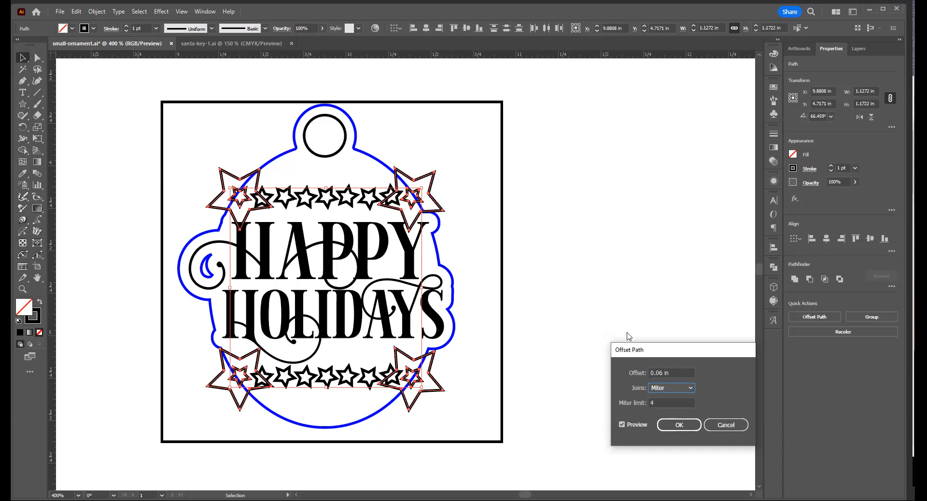
pyautogui.hotkey('shift', 'Tab')
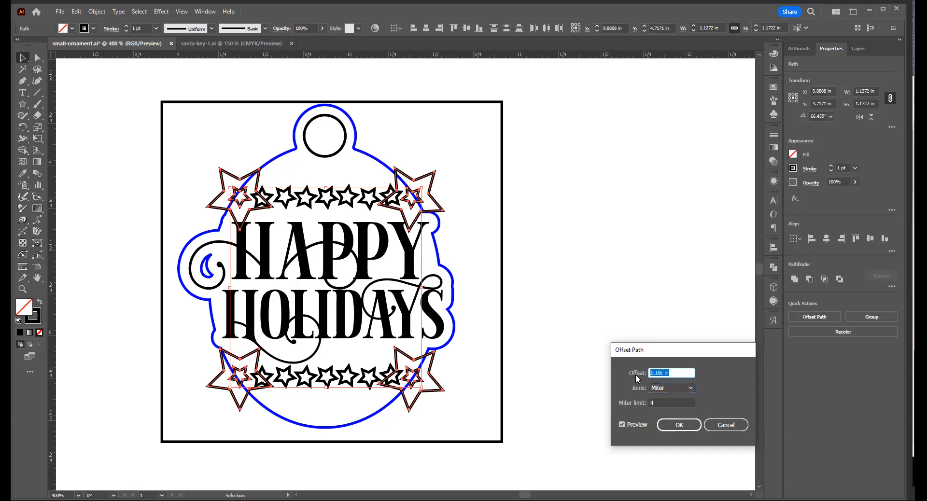
pyautogui.write('.03')
pyautogui.press('Tab')
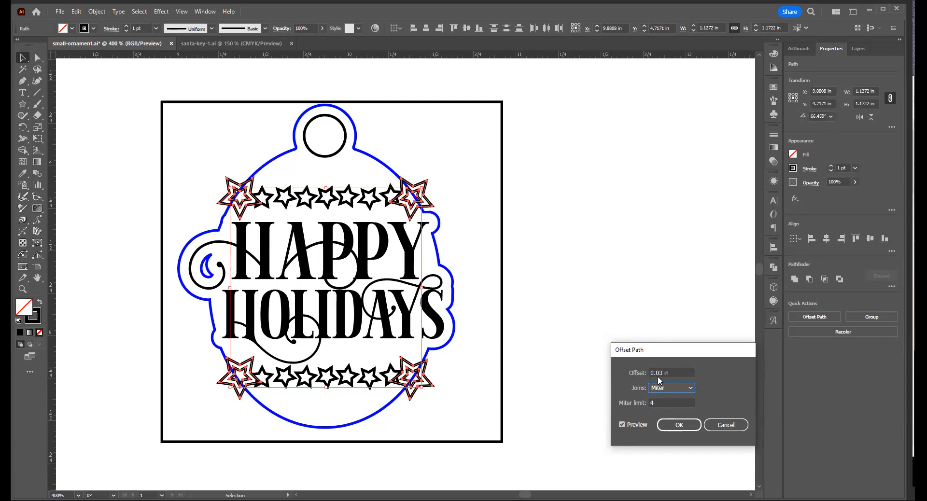
pyautogui.click(670, 387)
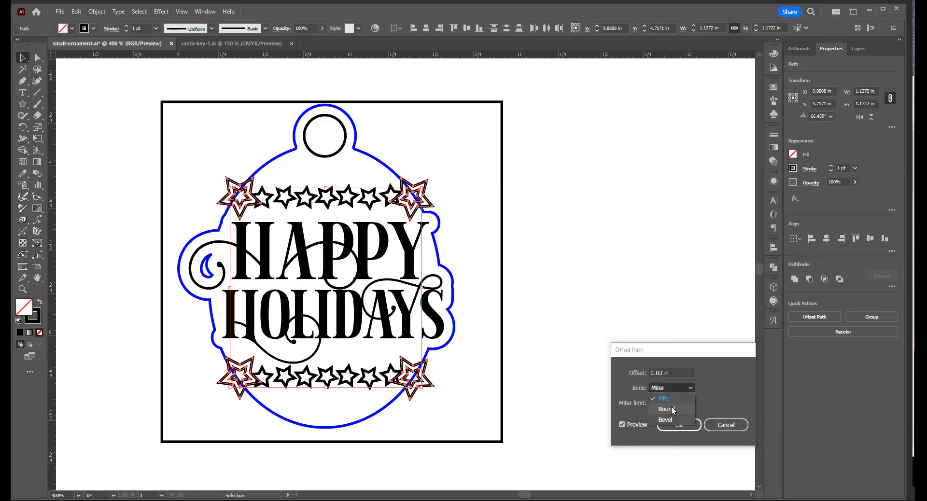
pyautogui.click(671, 409)
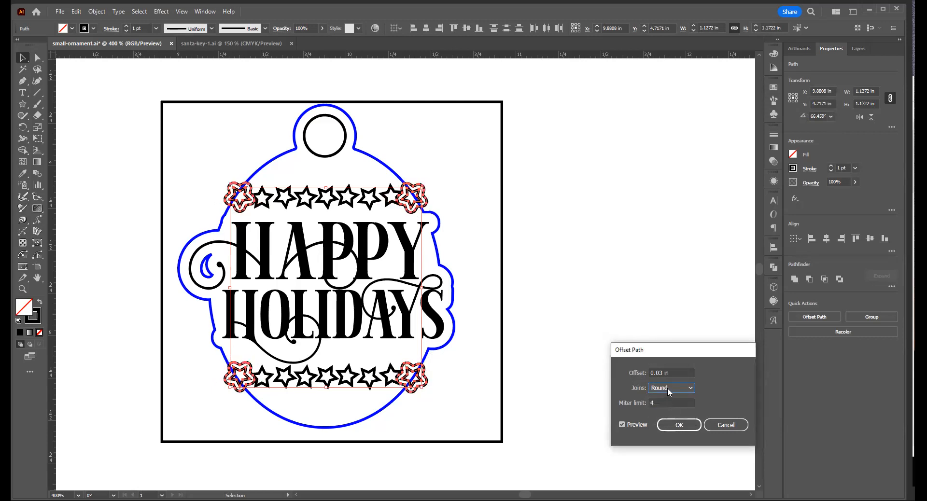
pyautogui.press('Up')
pyautogui.click(679, 425)
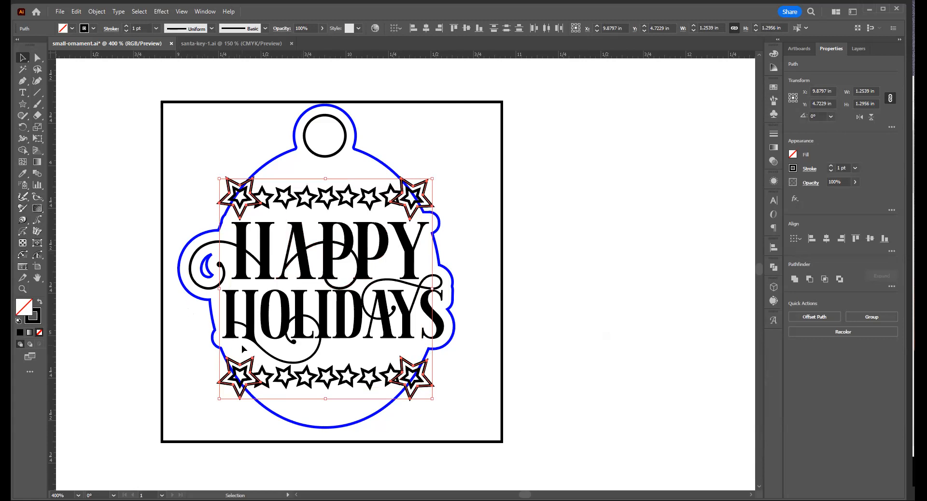
# Step: Unite the offset outlines of the edge stars with the blue ornament silhouette into one path
pyautogui.keyDown('shift'); pyautogui.click(383, 409); pyautogui.keyUp('shift')
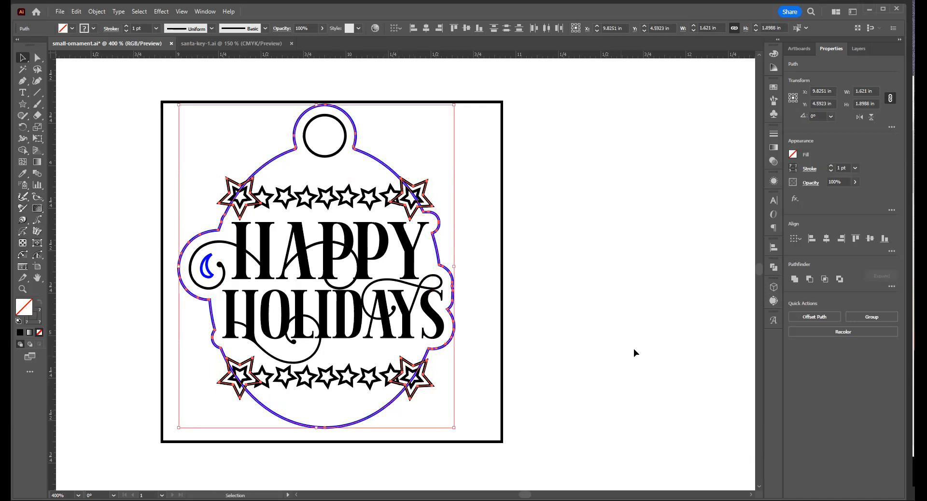
pyautogui.click(794, 279)
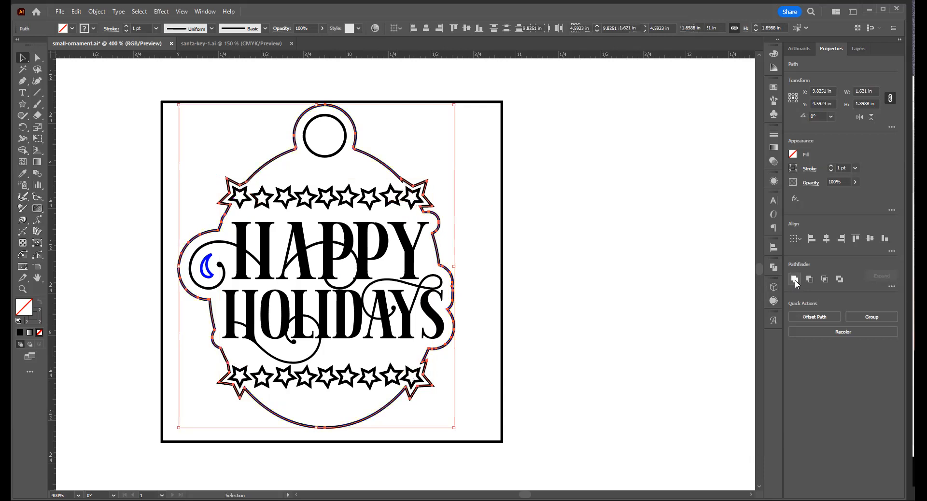
pyautogui.click(569, 245)
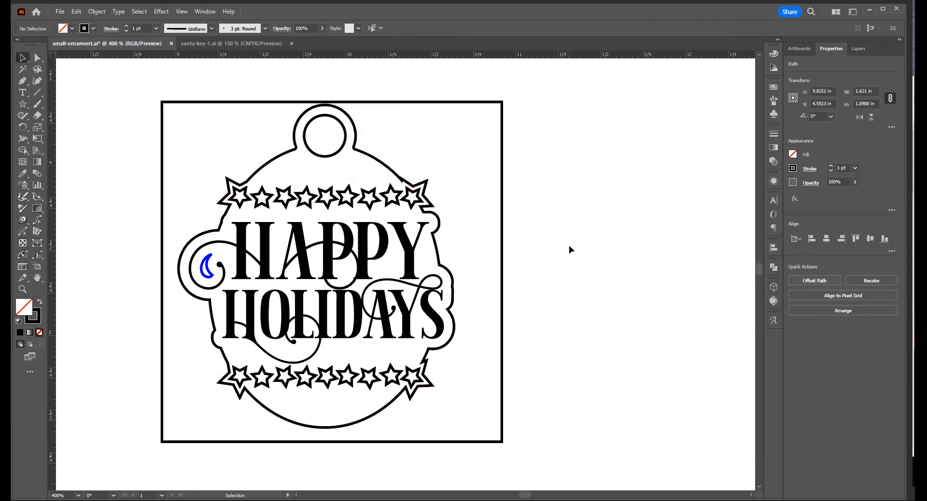
# Step: Remove the small notch where the ornament's upper curve meets the outline of the upper row's last star
pyautogui.hotkey('ctrl', 'space')
pyautogui.moveTo(406, 178); pyautogui.dragTo(758, 238)
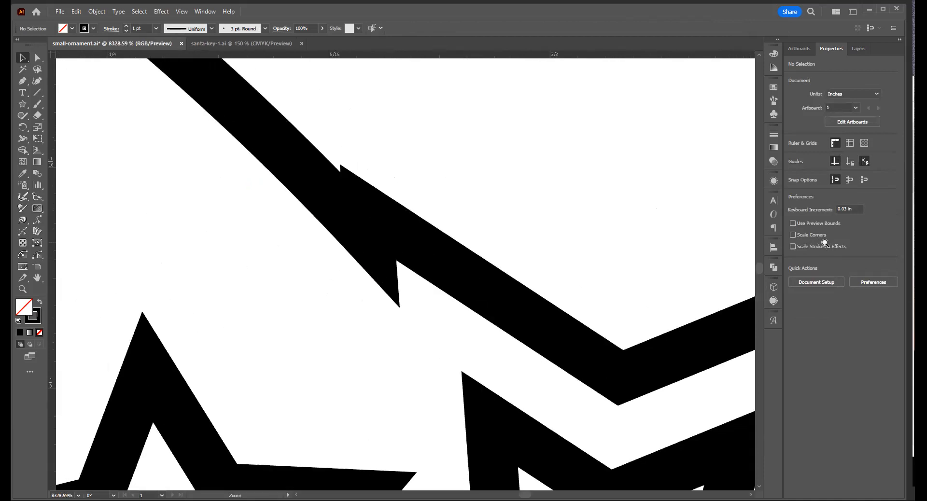
pyautogui.moveTo(312, 284); pyautogui.dragTo(307, 291)
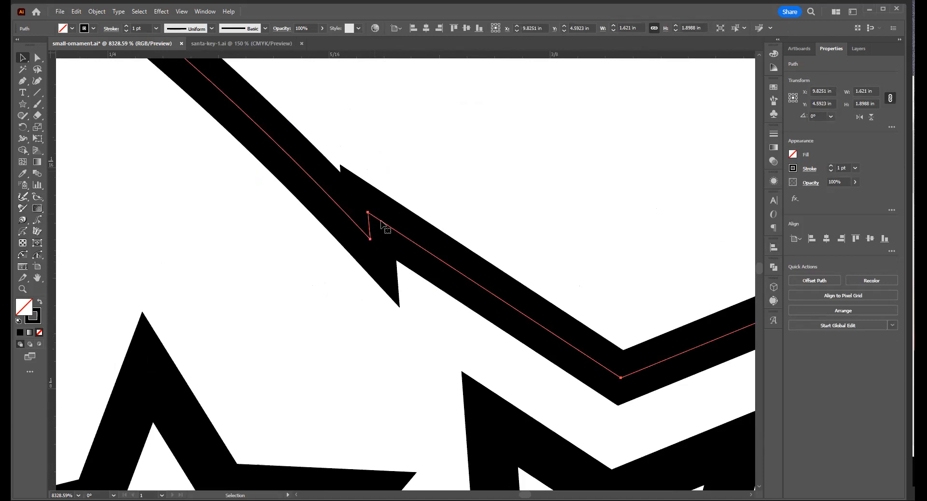
pyautogui.press('a')
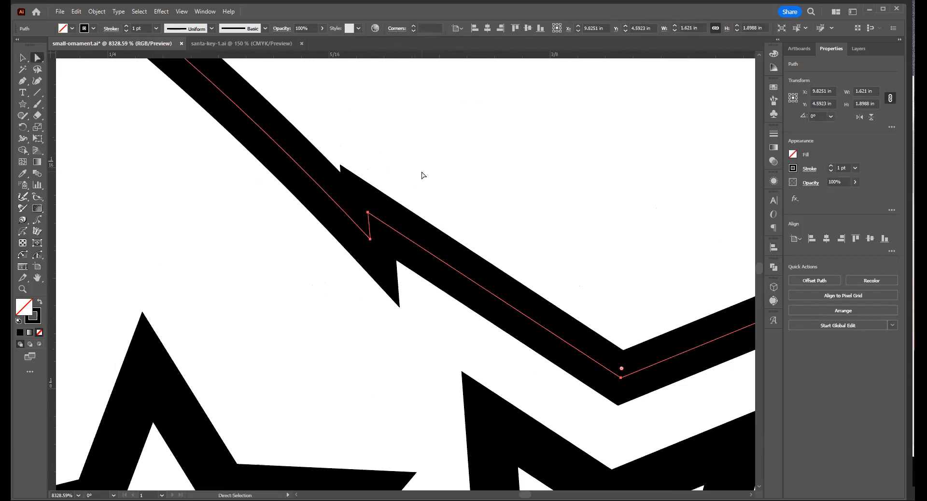
pyautogui.click(285, 231)
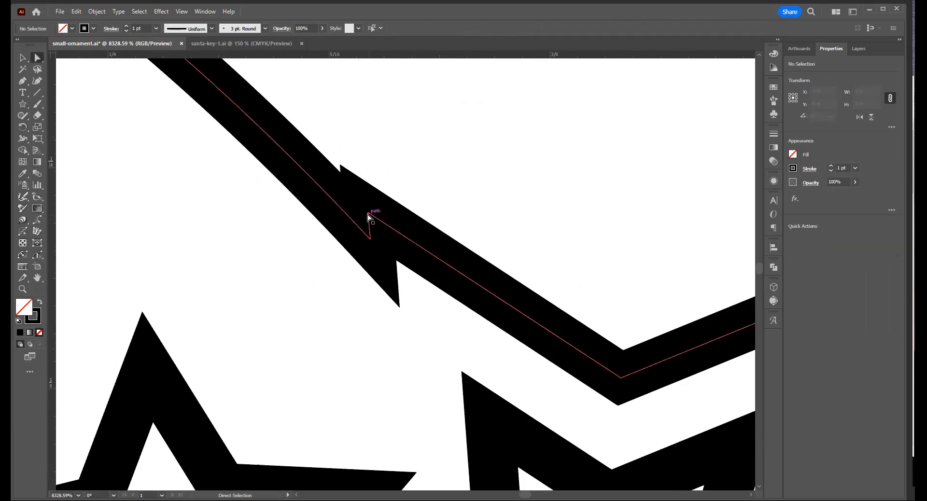
pyautogui.click(369, 215)
pyautogui.moveTo(369, 216); pyautogui.dragTo(402, 250)
pyautogui.click(471, 230)
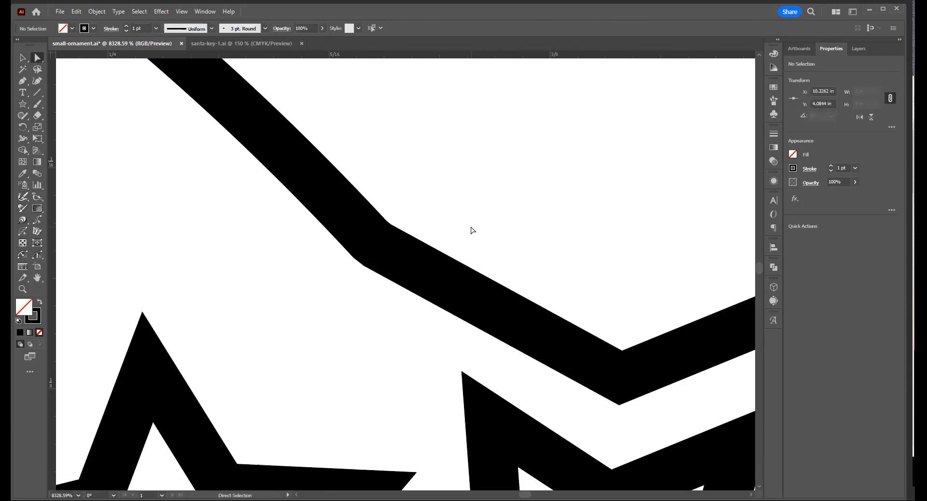
# Step: Examine the merged silhouette around the lettering and both star rows for stray notches and bumps
pyautogui.keyDown('ctrl'); pyautogui.keyDown('alt'); pyautogui.click(346, 253); pyautogui.keyUp('alt'); pyautogui.keyUp('ctrl')
pyautogui.keyDown('ctrl'); pyautogui.keyDown('alt'); pyautogui.click(387, 269); pyautogui.keyUp('alt'); pyautogui.keyUp('ctrl')
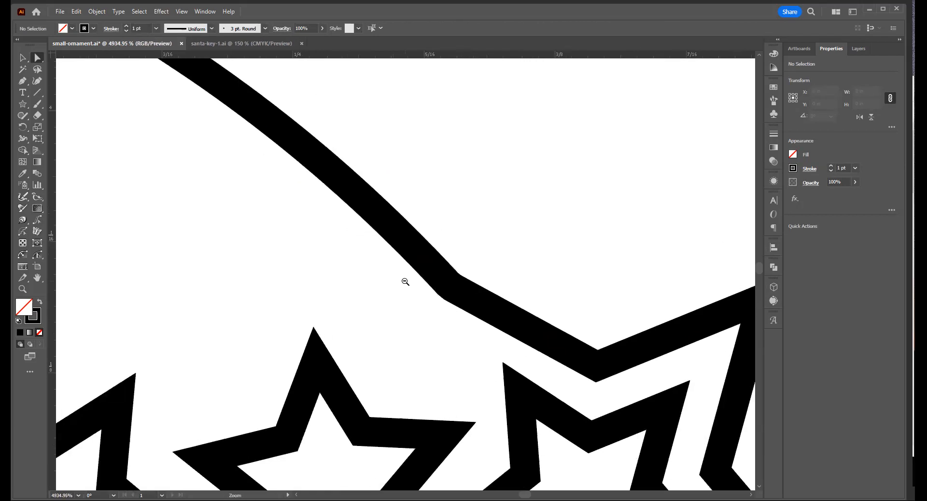
pyautogui.keyDown('ctrl'); pyautogui.keyDown('alt'); pyautogui.click(445, 314); pyautogui.keyUp('alt'); pyautogui.keyUp('ctrl')
pyautogui.keyDown('ctrl'); pyautogui.keyDown('alt'); pyautogui.click(443, 314); pyautogui.keyUp('alt'); pyautogui.keyUp('ctrl')
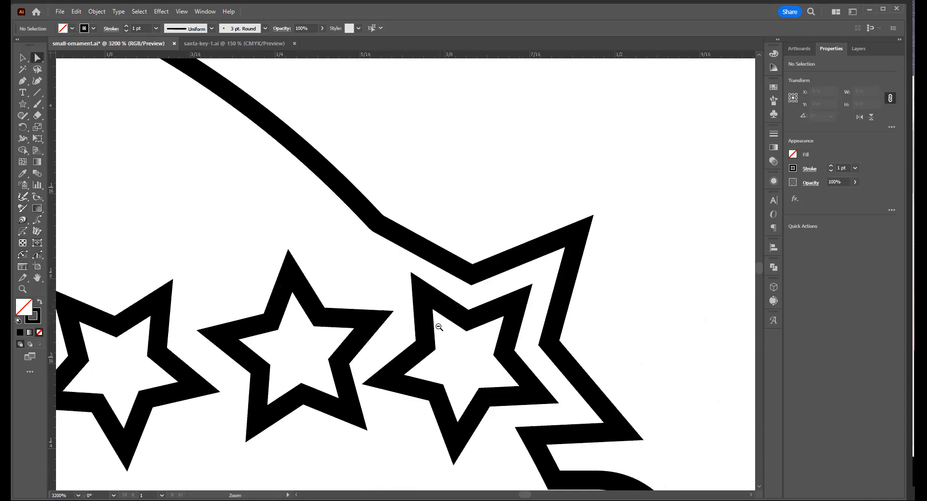
pyautogui.keyDown('ctrl'); pyautogui.keyDown('alt'); pyautogui.click(438, 327); pyautogui.keyUp('alt'); pyautogui.keyUp('ctrl')
pyautogui.keyDown('ctrl'); pyautogui.keyDown('alt'); pyautogui.click(438, 328); pyautogui.keyUp('alt'); pyautogui.keyUp('ctrl')
pyautogui.scroll(-3, 502, 280)
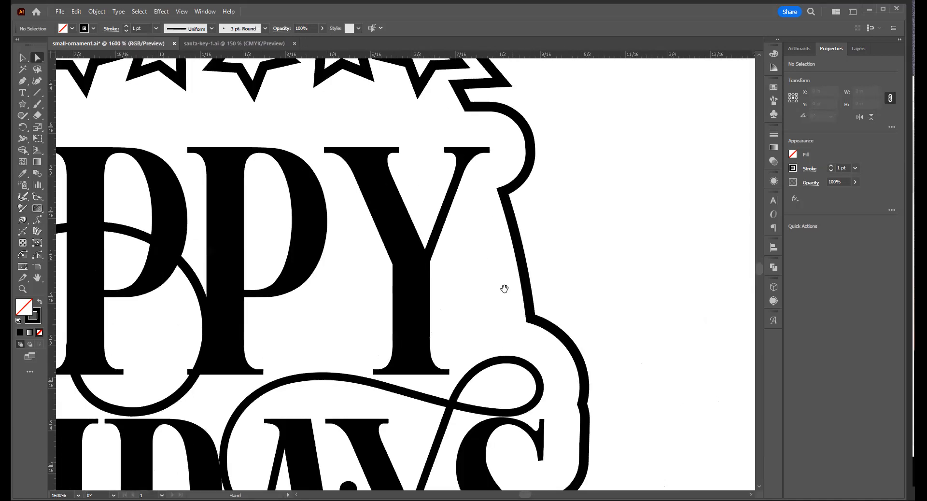
pyautogui.scroll(-3, 495, 235)
pyautogui.scroll(-2, 495, 212)
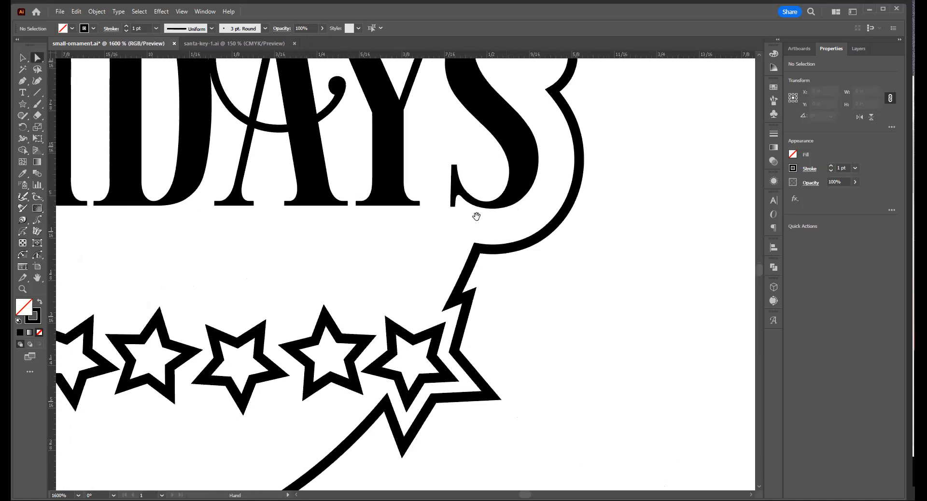
pyautogui.scroll(-3, 495, 208)
pyautogui.hscroll(-5, 565, 313)
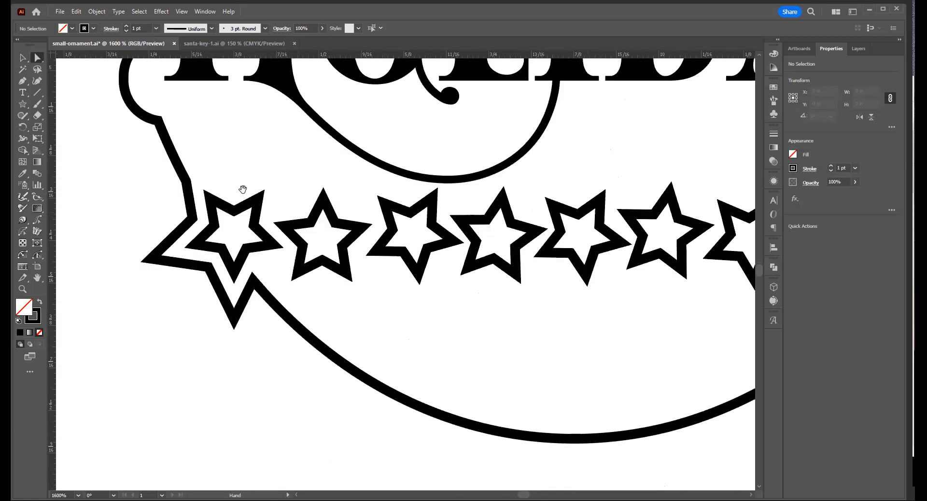
pyautogui.scroll(2, 314, 284)
pyautogui.moveTo(343, 346); pyautogui.dragTo(374, 391)
pyautogui.moveTo(271, 144); pyautogui.dragTo(316, 408)
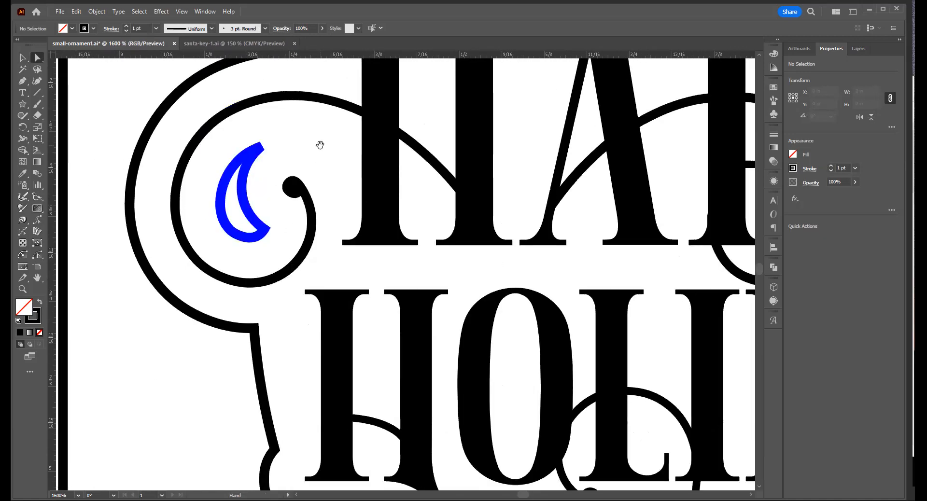
pyautogui.moveTo(279, 309); pyautogui.dragTo(267, 348)
pyautogui.scroll(3, 266, 347)
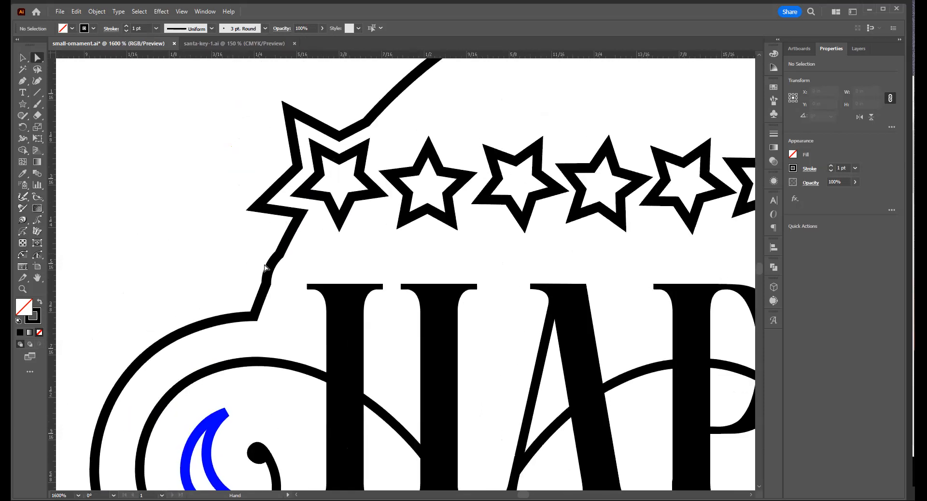
# Step: Delete the two anchor points forming the bump between the upper row's first star and the swash curl outline
pyautogui.keyDown('ctrl'); pyautogui.click(251, 255); pyautogui.keyUp('ctrl')
pyautogui.scroll(3, 292, 276)
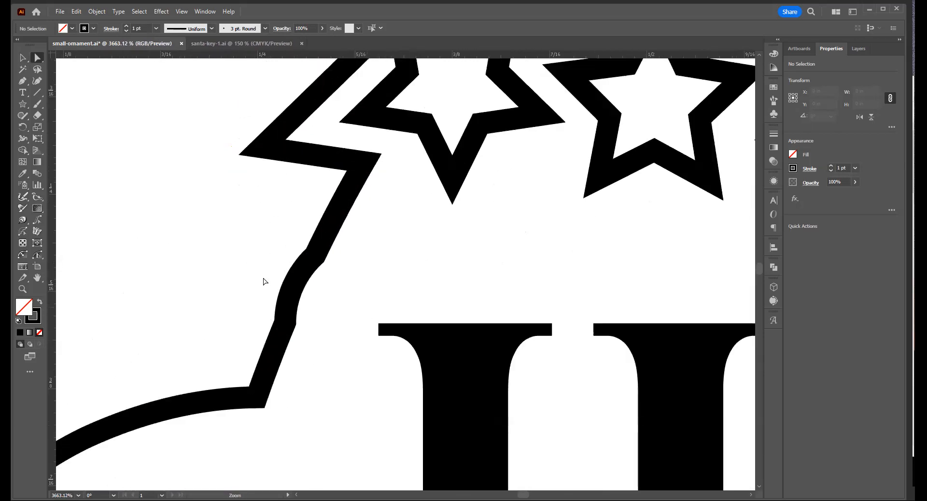
pyautogui.moveTo(255, 260); pyautogui.dragTo(360, 322)
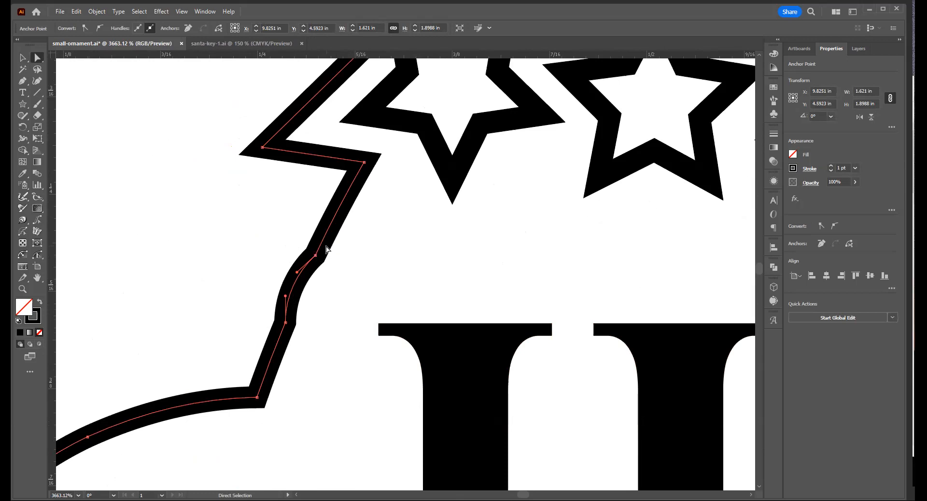
pyautogui.press('-')
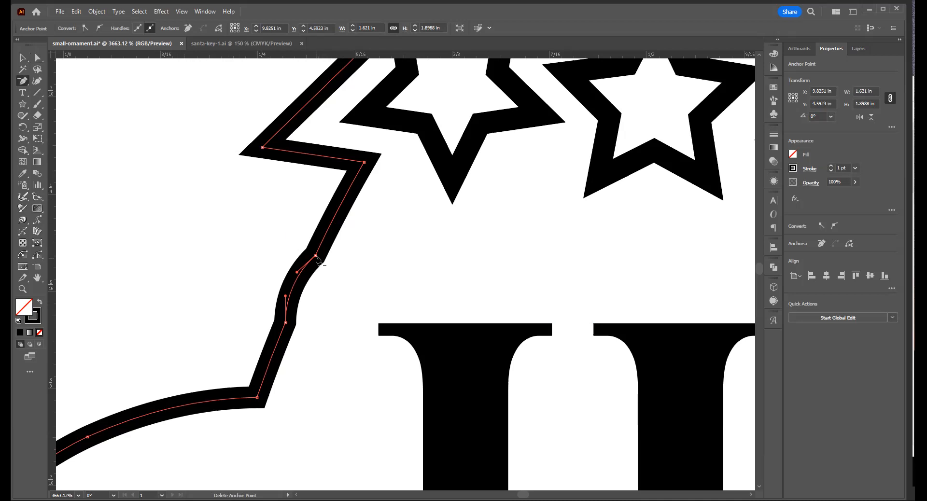
pyautogui.click(315, 255)
pyautogui.click(286, 322)
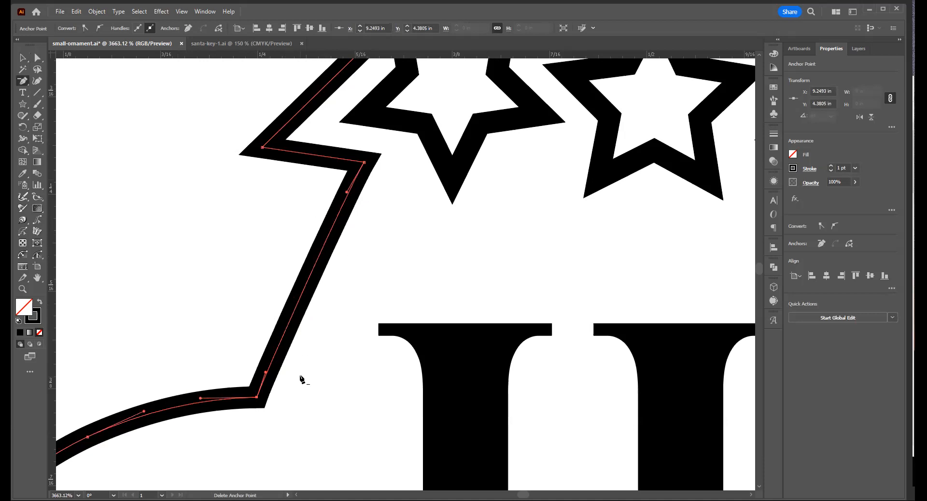
pyautogui.press('v')
pyautogui.click(382, 264)
# Step: Examine the ring tab, its circular hole and the corners where the tab joins the ornament body
pyautogui.moveTo(413, 126); pyautogui.dragTo(344, 365)
pyautogui.moveTo(288, 303); pyautogui.dragTo(426, 402)
pyautogui.moveTo(479, 378); pyautogui.dragTo(443, 327)
pyautogui.click(443, 327)
pyautogui.keyDown('ctrl'); pyautogui.keyDown('alt'); pyautogui.click(437, 352); pyautogui.keyUp('alt'); pyautogui.keyUp('ctrl')
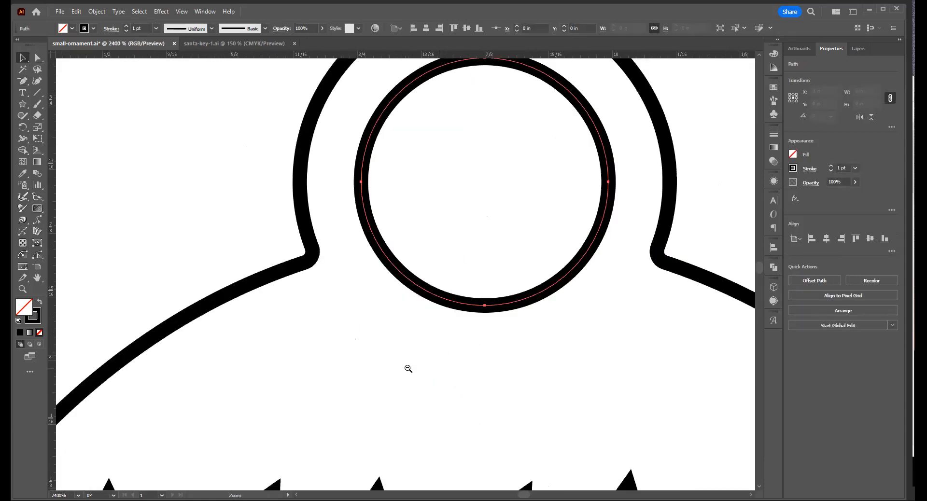
pyautogui.keyDown('ctrl'); pyautogui.keyDown('alt'); pyautogui.click(407, 368); pyautogui.keyUp('alt'); pyautogui.keyUp('ctrl')
pyautogui.keyDown('ctrl'); pyautogui.keyDown('alt'); pyautogui.click(403, 369); pyautogui.keyUp('alt'); pyautogui.keyUp('ctrl')
pyautogui.keyDown('ctrl'); pyautogui.keyDown('alt'); pyautogui.click(340, 336); pyautogui.keyUp('alt'); pyautogui.keyUp('ctrl')
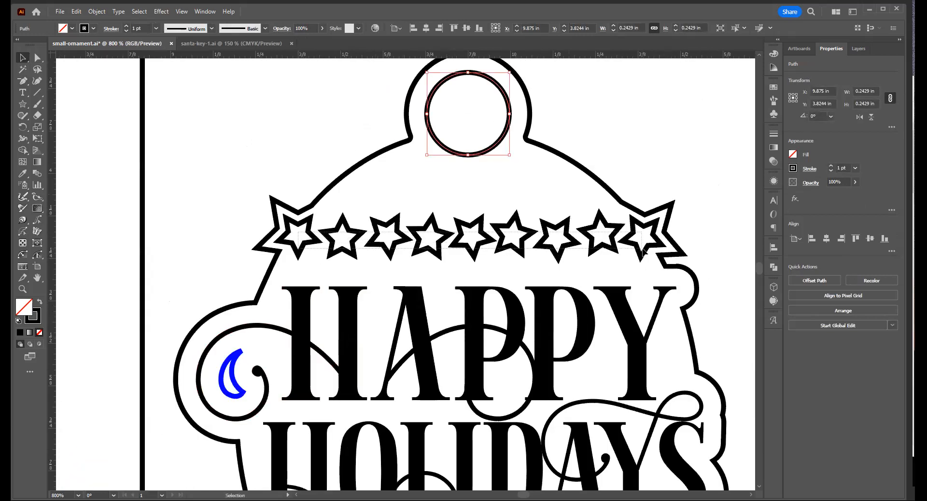
# Step: Give all the stars in the upper row a red 0.5 pt stroke and deselect them
pyautogui.click(510, 249)
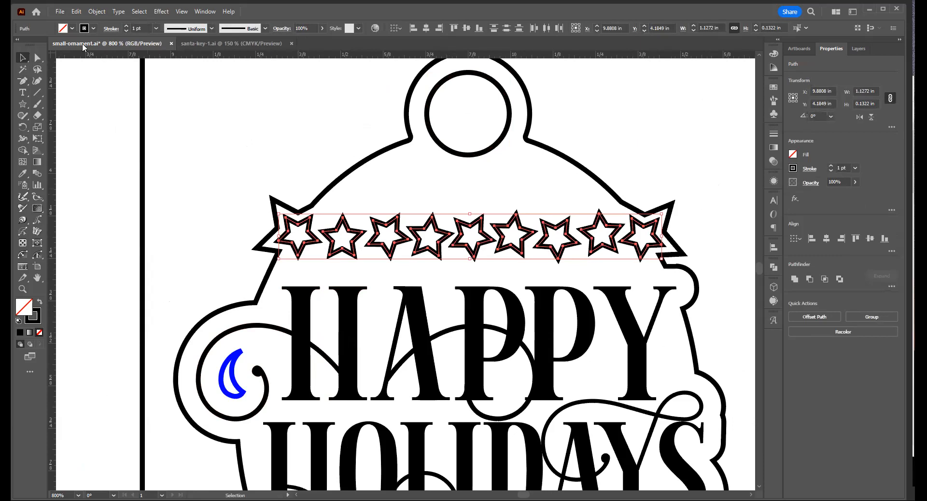
pyautogui.click(93, 27)
pyautogui.click(22, 45)
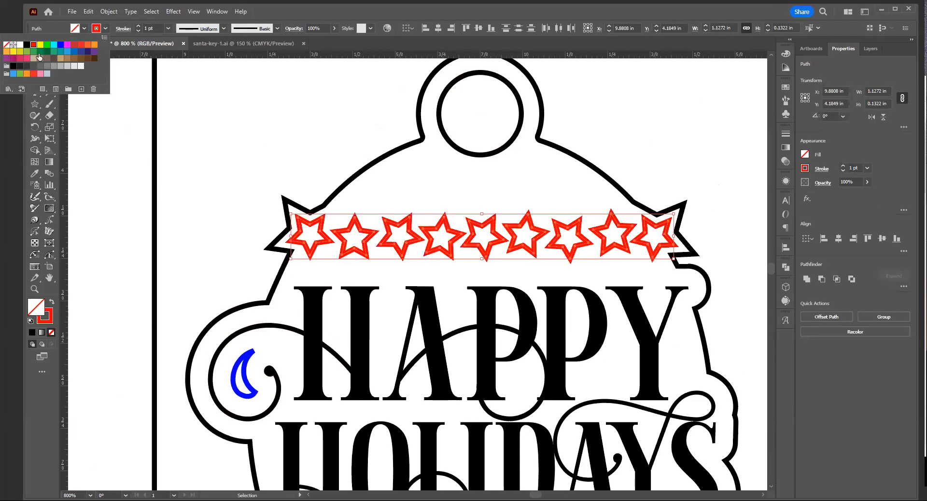
pyautogui.click(868, 168)
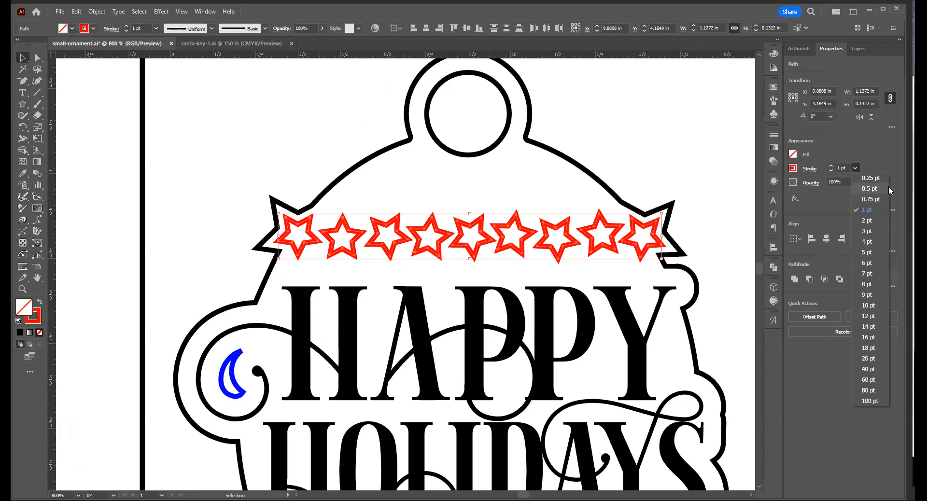
pyautogui.click(900, 186)
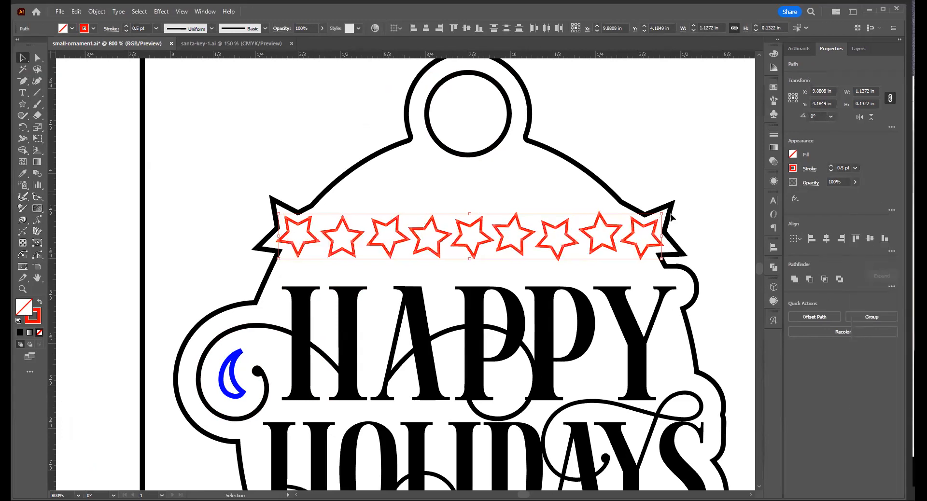
pyautogui.click(190, 252)
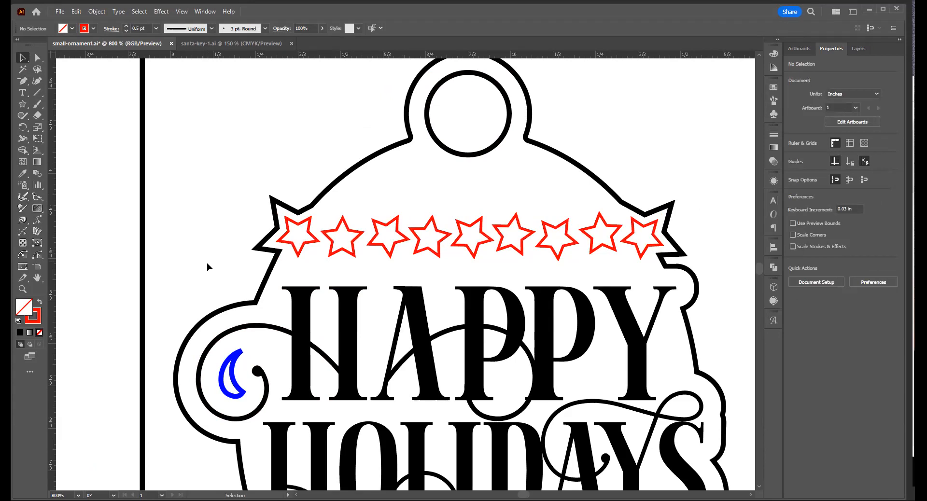
# Step: Copy the stars' red 0.5 pt stroke onto the blue crescent inside the swash curl with the Eyedropper
pyautogui.click(239, 367)
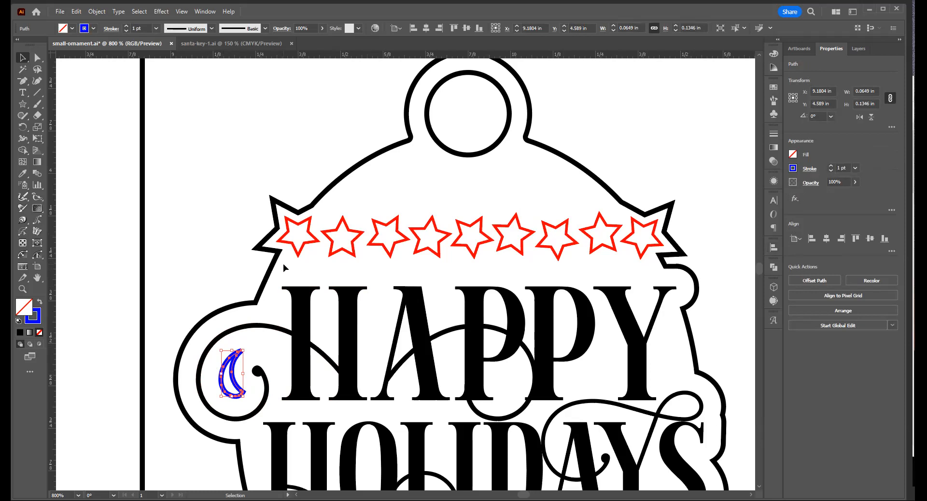
pyautogui.press('i')
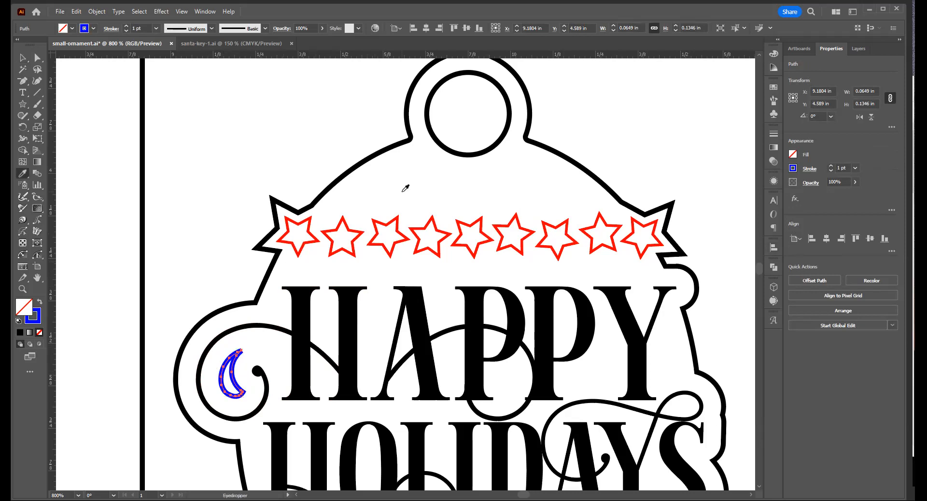
pyautogui.click(397, 217)
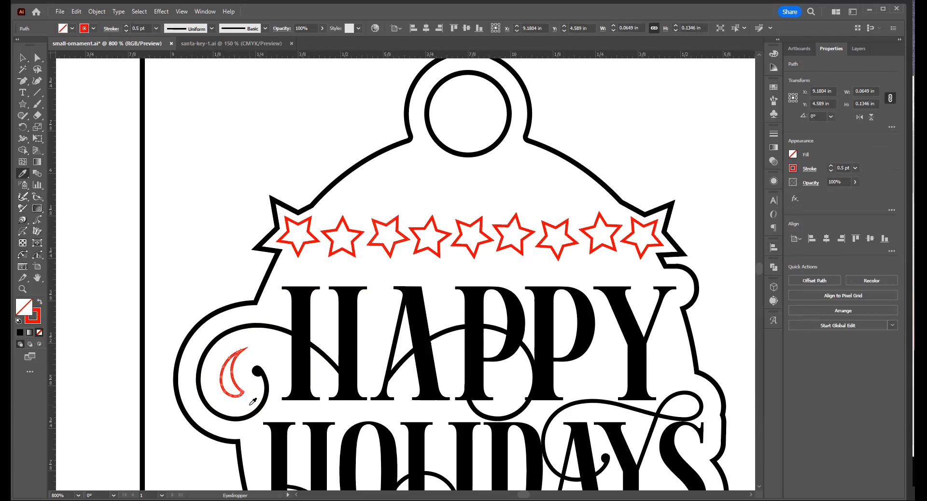
pyautogui.press('v')
pyautogui.click(222, 255)
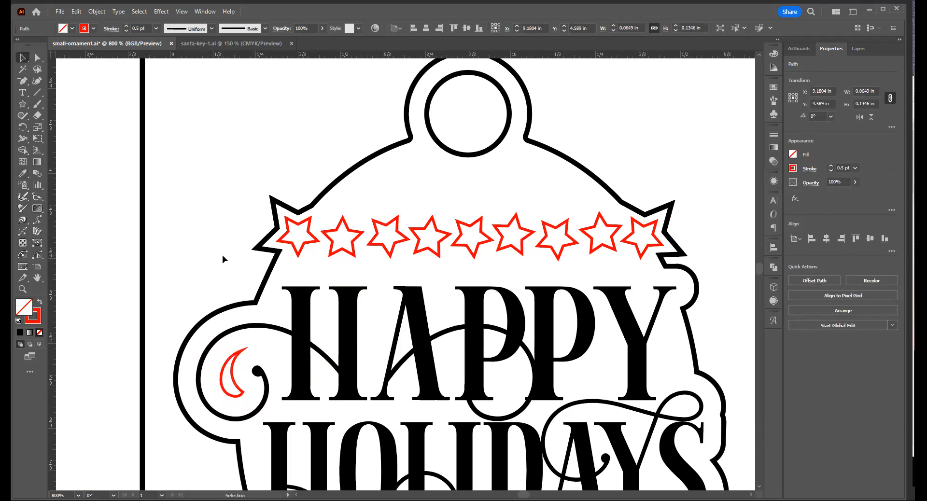
# Step: Copy the stars' red 0.5 pt stroke onto the ornament silhouette with the Eyedropper
pyautogui.click(270, 289)
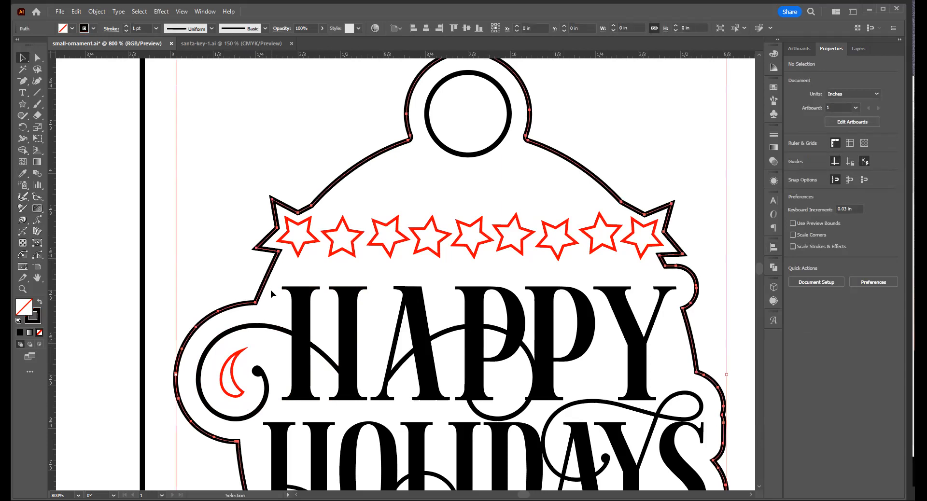
pyautogui.press('i')
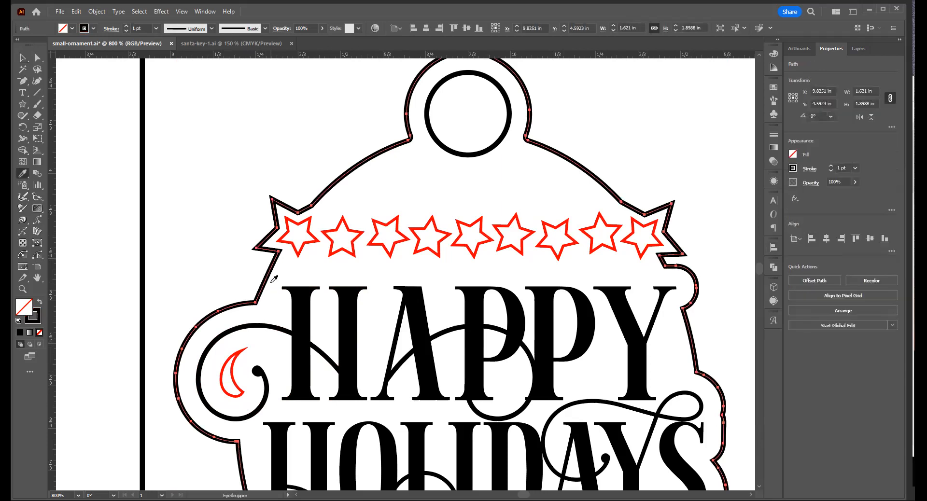
pyautogui.click(318, 234)
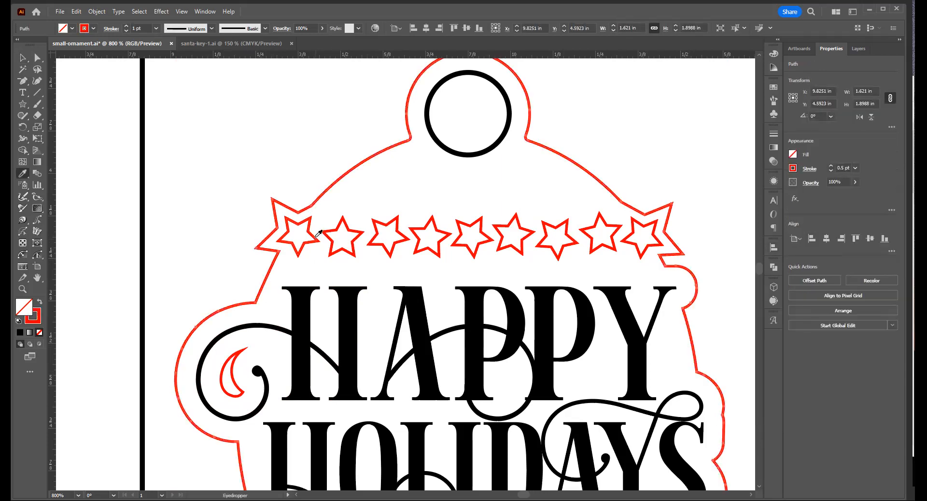
pyautogui.press('v')
pyautogui.click(471, 128)
pyautogui.click(484, 156)
pyautogui.click(448, 194)
pyautogui.press('i')
pyautogui.click(482, 227)
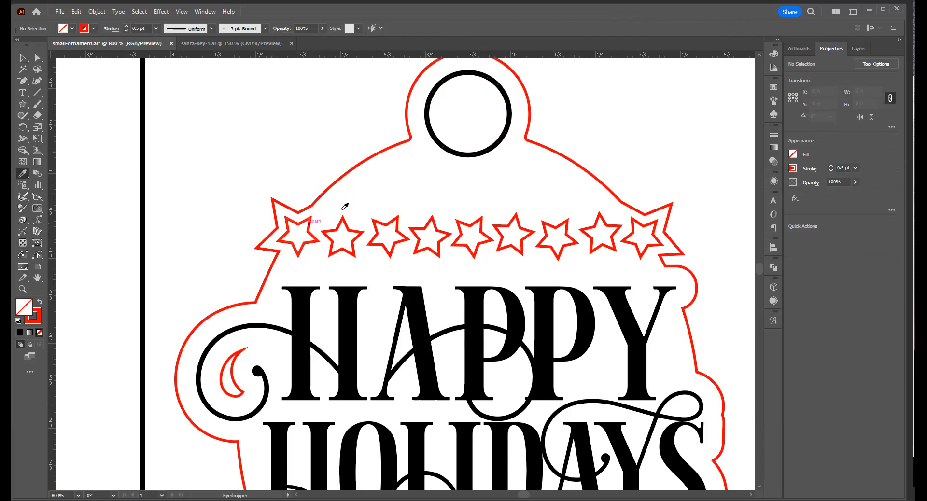
# Step: Copy the red 0.5 pt stroke onto the circular hole in the ring tab with the Eyedropper and deselect it
pyautogui.press('v')
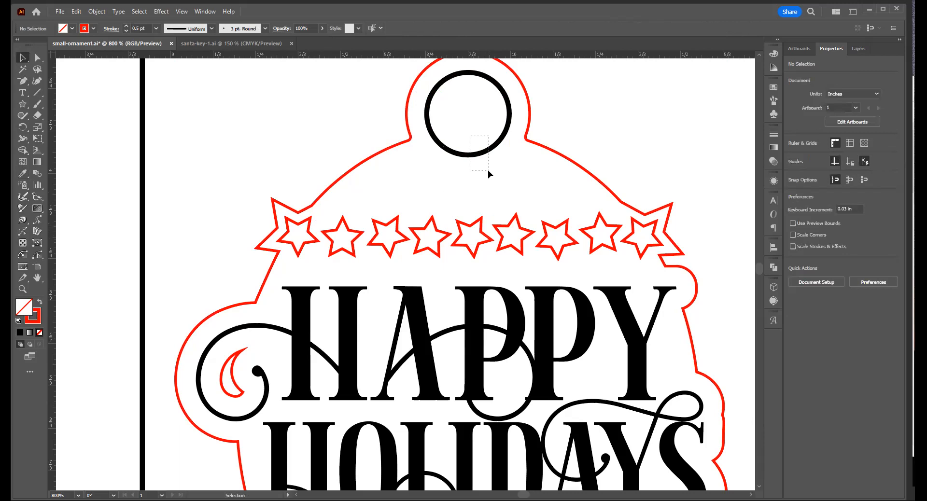
pyautogui.moveTo(487, 170); pyautogui.dragTo(483, 172)
pyautogui.press('i')
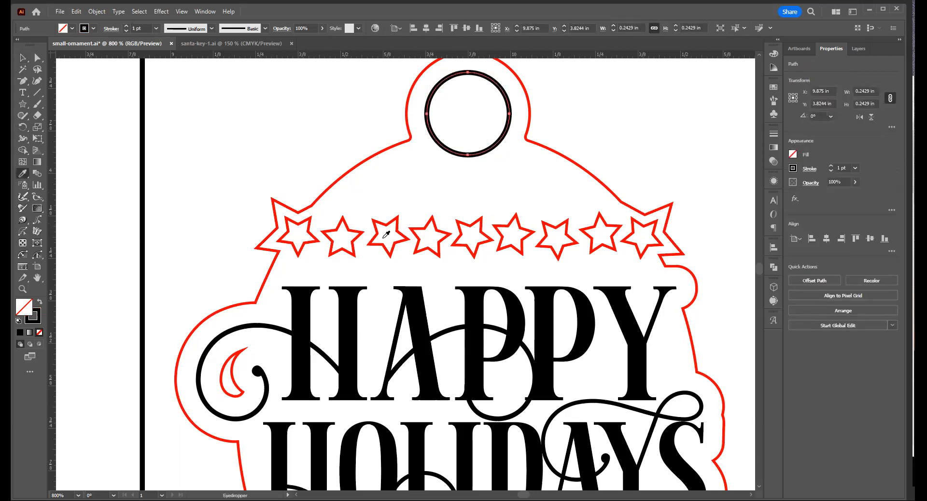
pyautogui.click(310, 219)
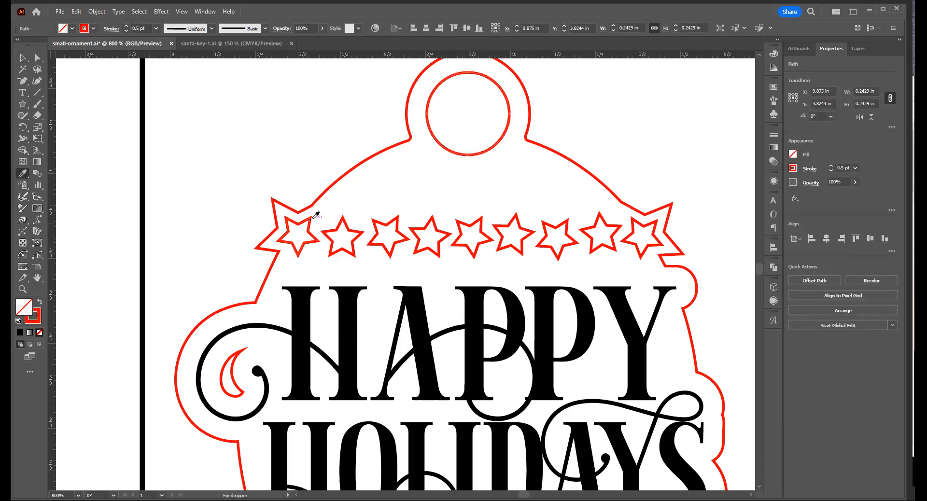
pyautogui.press('v')
pyautogui.click(267, 164)
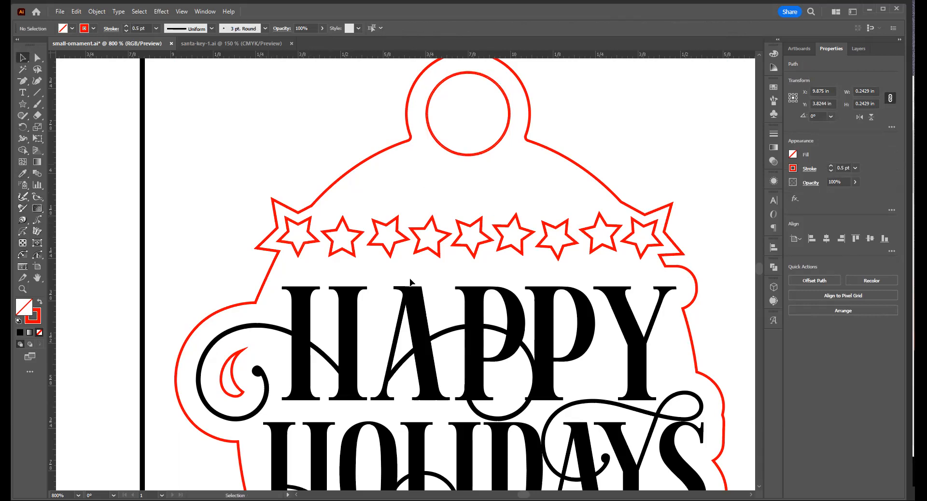
# Step: Copy the ornament outline's red 0.5 pt stroke onto all the stars in the lower row with the Eyedropper
pyautogui.press('z')
pyautogui.keyDown('alt'); pyautogui.click(470, 307); pyautogui.keyUp('alt')
pyautogui.keyDown('alt'); pyautogui.click(438, 349); pyautogui.keyUp('alt')
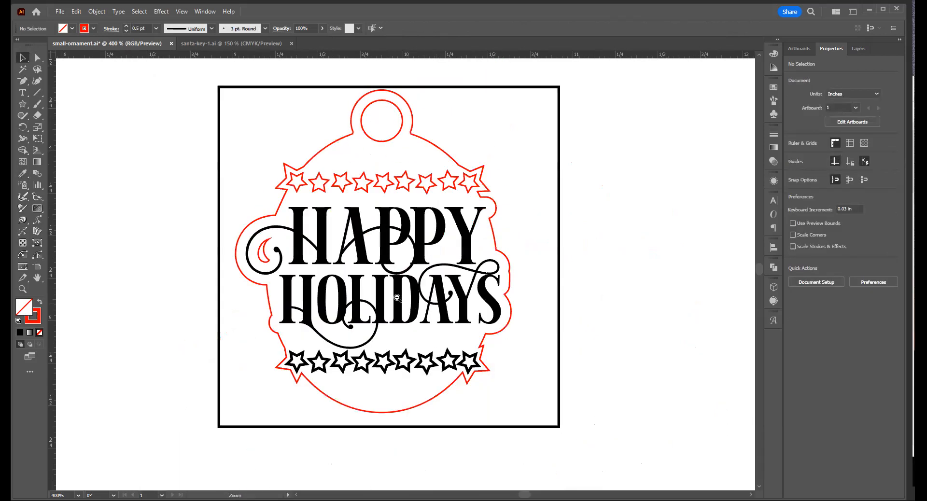
pyautogui.press('v')
pyautogui.click(467, 367)
pyautogui.press('i')
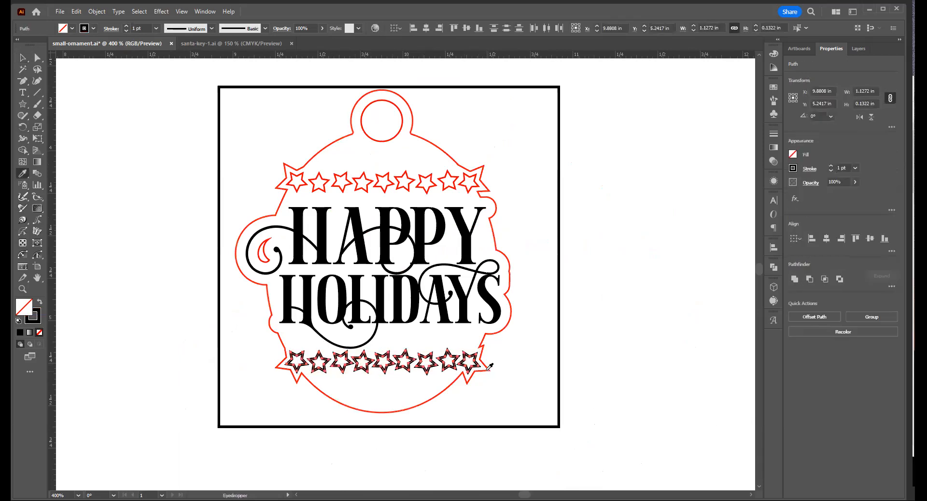
pyautogui.click(490, 369)
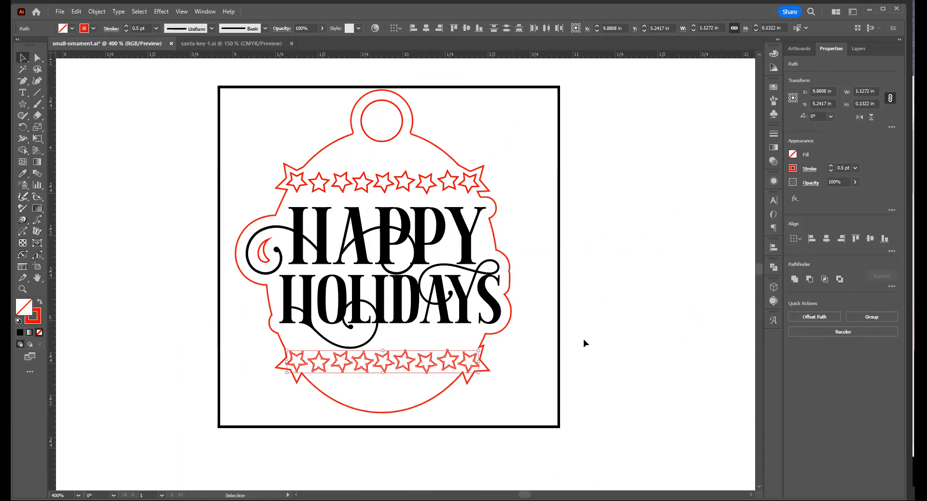
# Step: Slightly round the two outer points of the red outline around the upper-left end star
pyautogui.press('v')
pyautogui.click(513, 356)
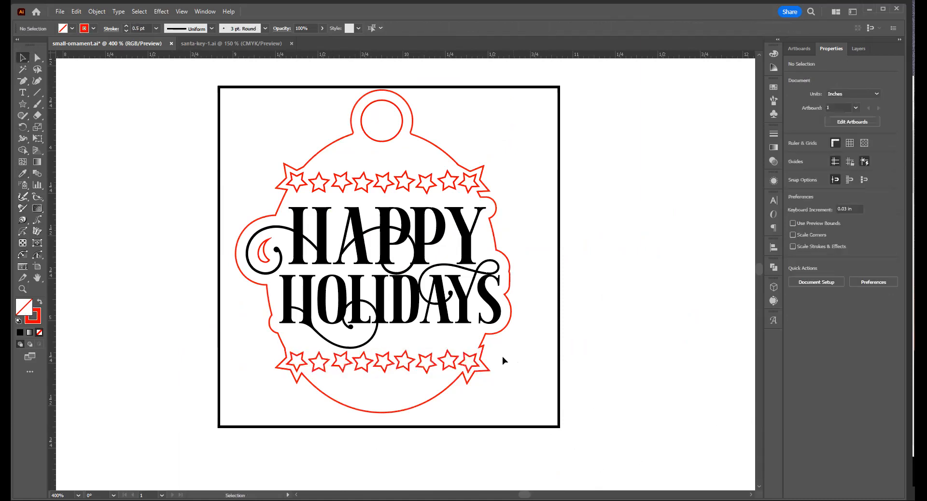
pyautogui.press('z')
pyautogui.moveTo(275, 167); pyautogui.dragTo(357, 220)
pyautogui.press('v')
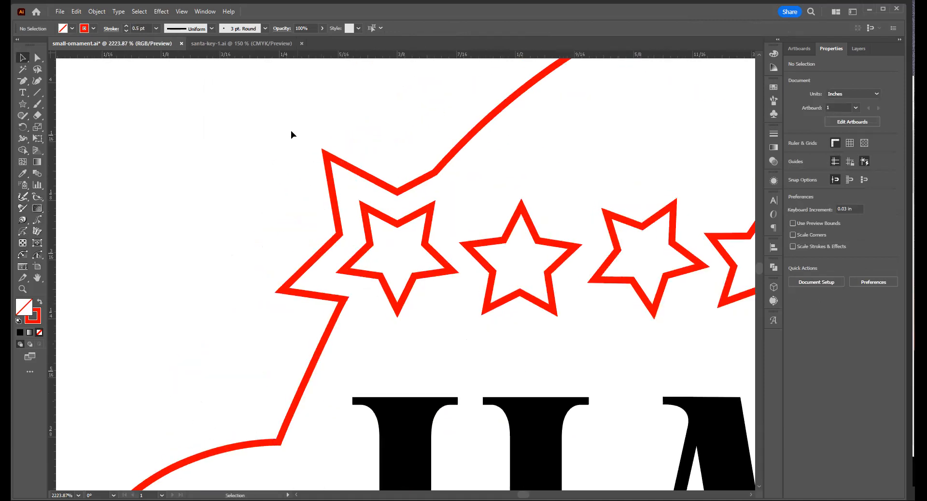
pyautogui.press('a')
pyautogui.moveTo(244, 114); pyautogui.dragTo(355, 181)
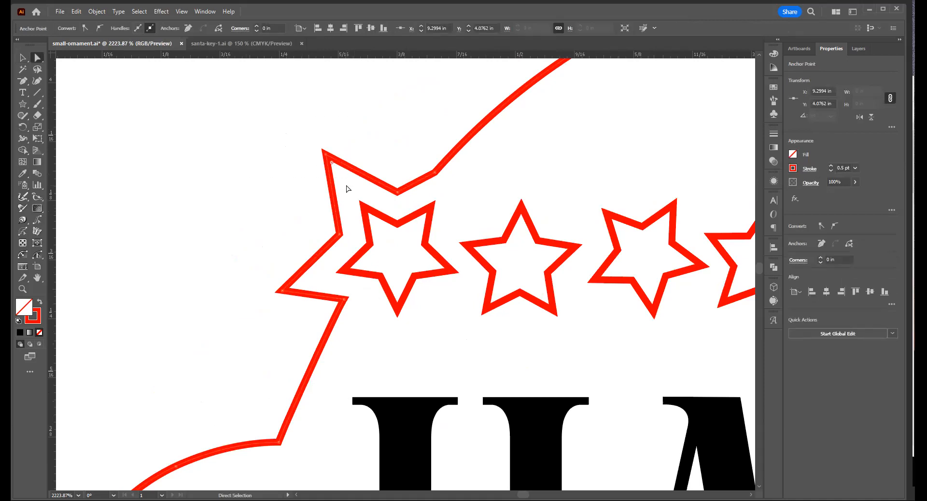
pyautogui.moveTo(265, 283); pyautogui.dragTo(300, 295)
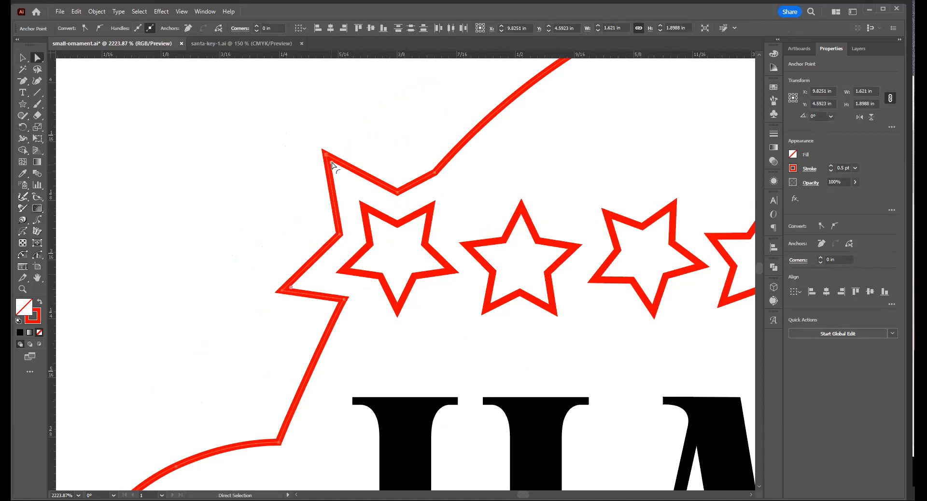
pyautogui.moveTo(332, 164); pyautogui.dragTo(332, 164)
pyautogui.click(268, 214)
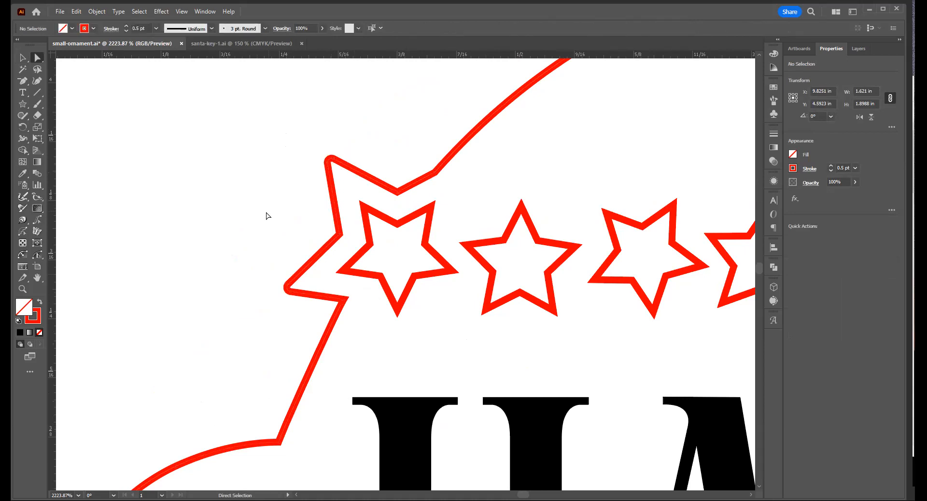
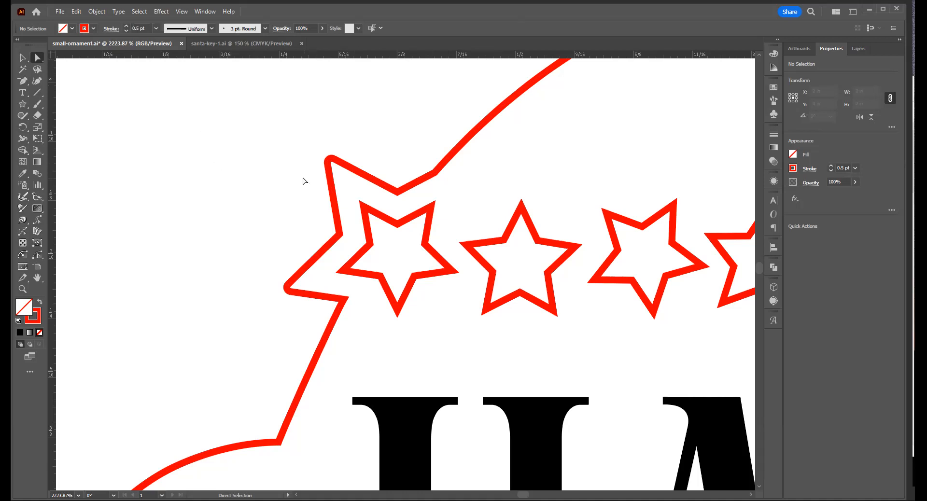
# Step: Round the two outer points of the red outline around the upper-right end star with a corner radius of about 0.0043 in
pyautogui.hscroll(10, 436, 244)
pyautogui.moveTo(613, 133); pyautogui.dragTo(652, 184)
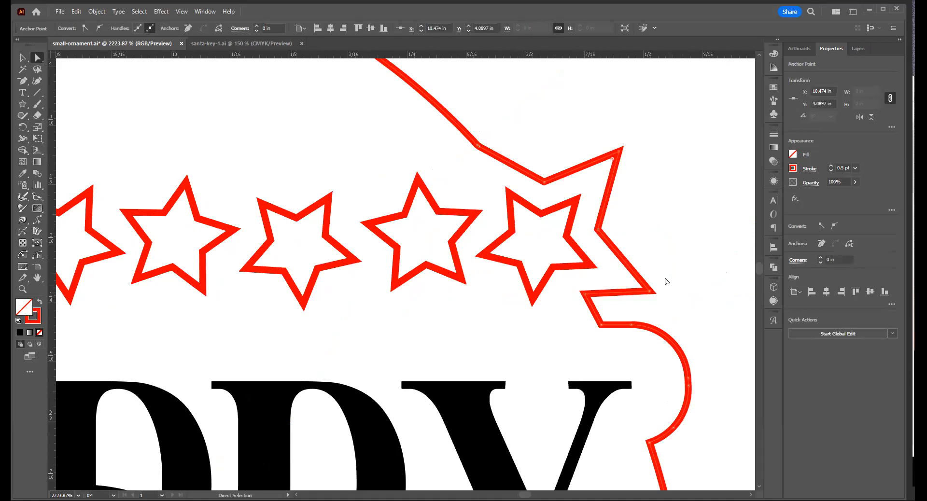
pyautogui.click(641, 294)
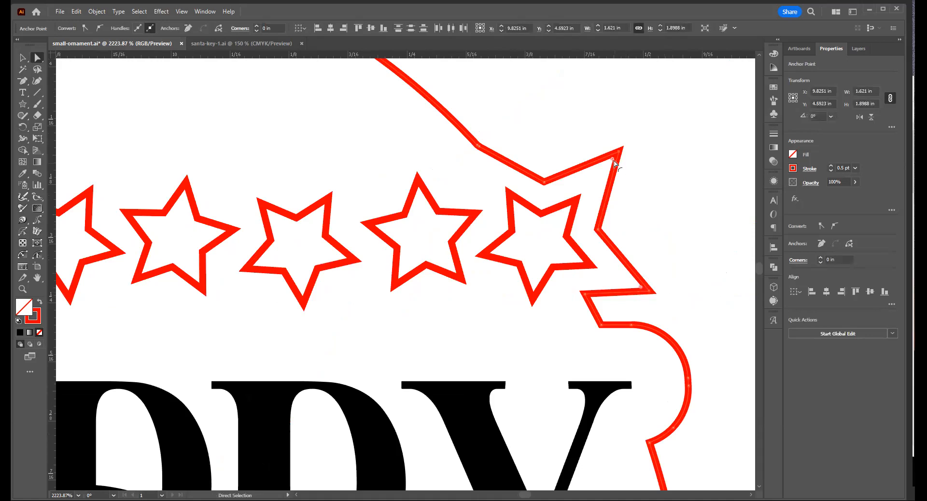
pyautogui.moveTo(613, 161); pyautogui.dragTo(611, 160)
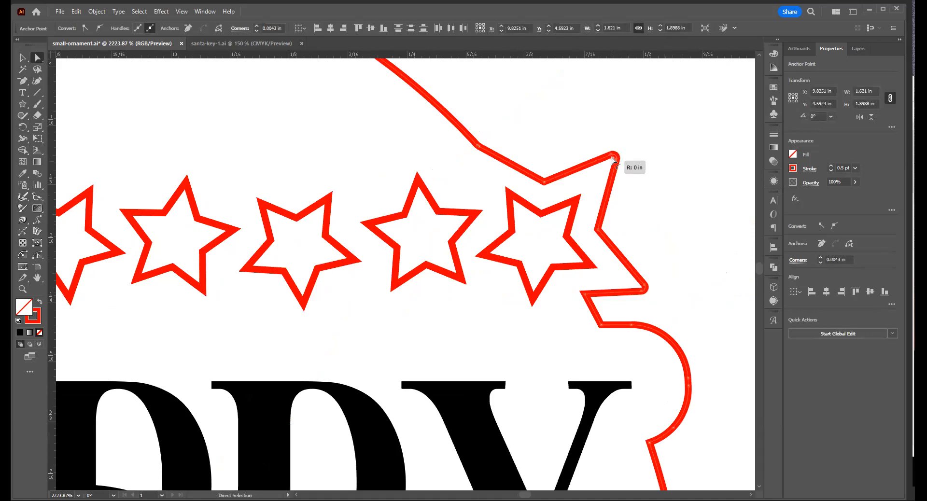
pyautogui.click(631, 252)
# Step: Slightly round the outer side and bottom points of the red outline around the lower-right end star
pyautogui.moveTo(457, 70); pyautogui.dragTo(458, 60)
pyautogui.scroll(-15, 532, 234)
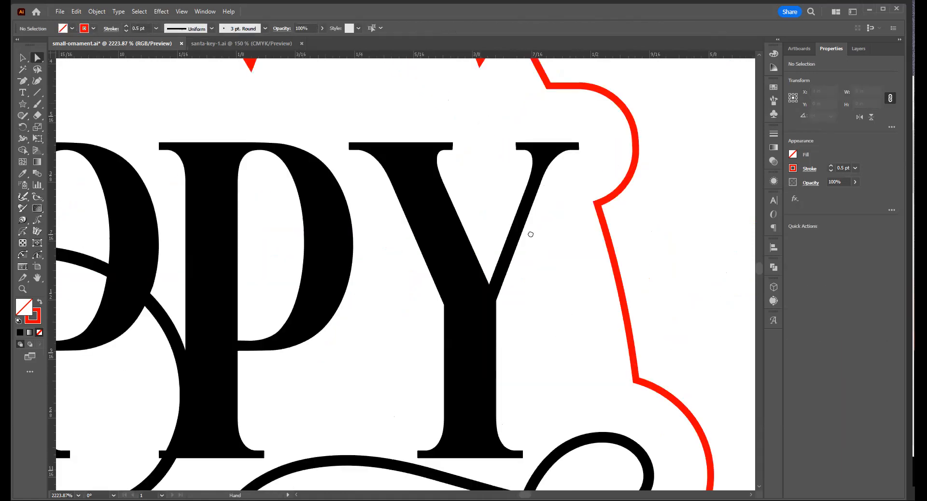
pyautogui.scroll(-5, 537, 237)
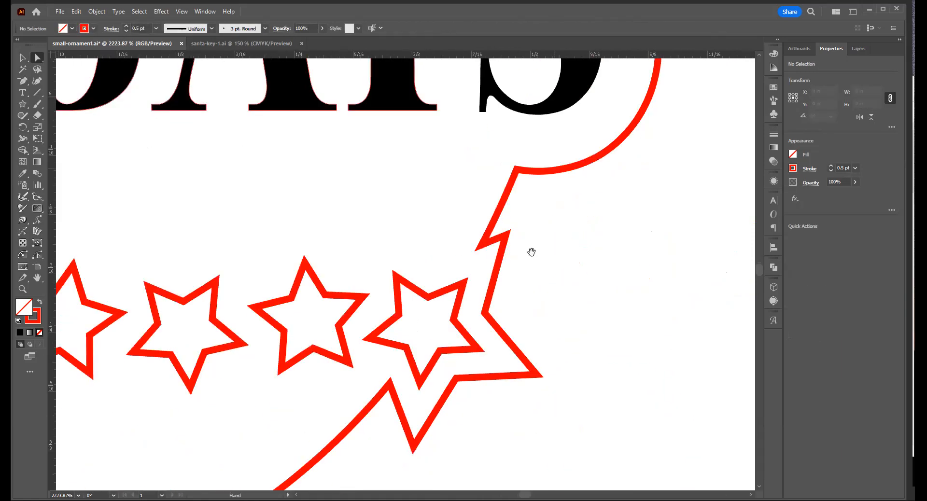
pyautogui.moveTo(526, 222); pyautogui.dragTo(506, 247)
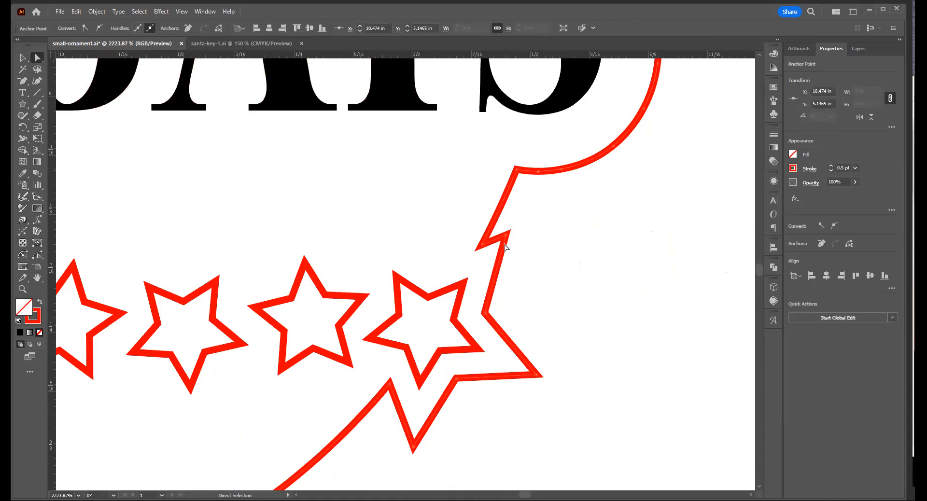
pyautogui.click(534, 375)
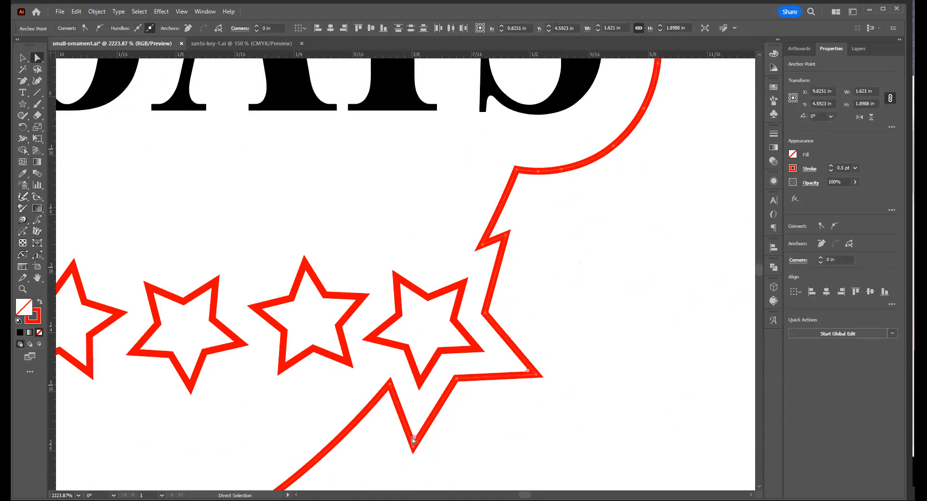
pyautogui.moveTo(416, 438); pyautogui.dragTo(405, 438)
# Step: Round the two outer points of the outline around the lower-left end star with a corner radius of about 0.0049 in
pyautogui.moveTo(355, 320); pyautogui.dragTo(595, 325)
pyautogui.moveTo(183, 290); pyautogui.dragTo(246, 284)
pyautogui.moveTo(115, 338); pyautogui.dragTo(280, 318)
pyautogui.click(385, 374)
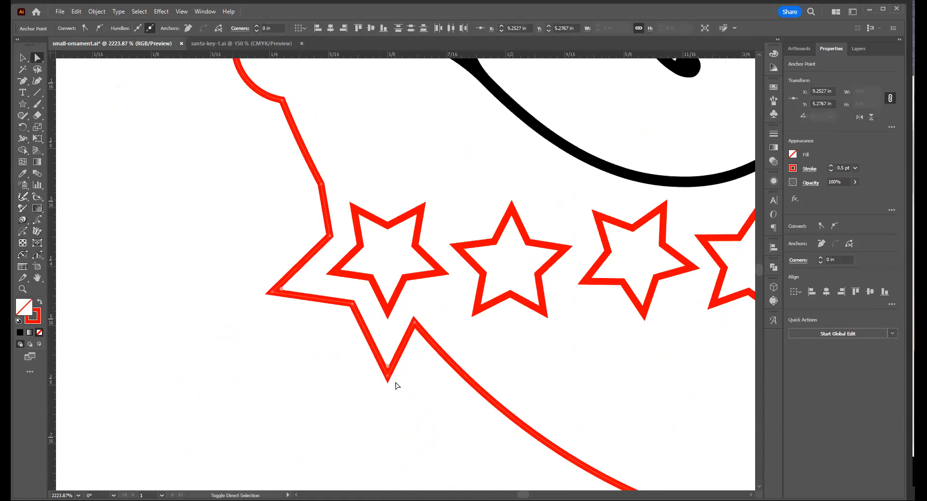
pyautogui.moveTo(389, 370); pyautogui.dragTo(389, 369)
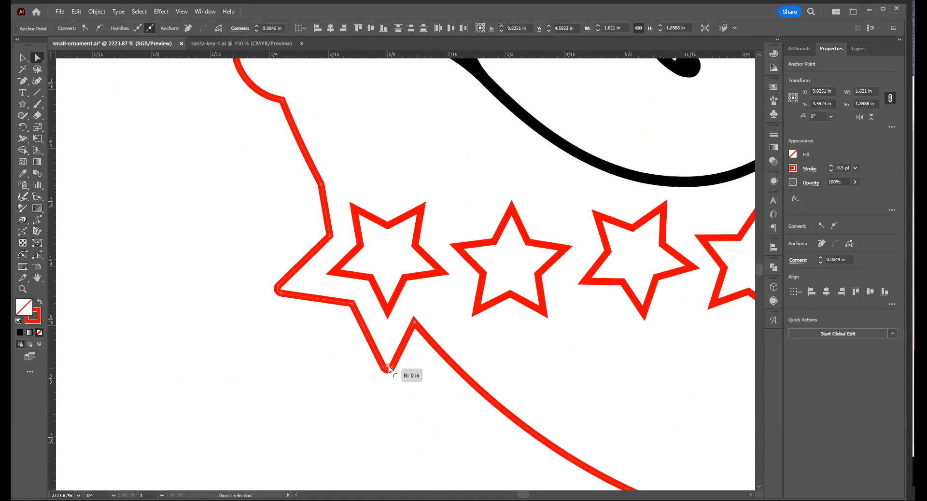
pyautogui.click(180, 196)
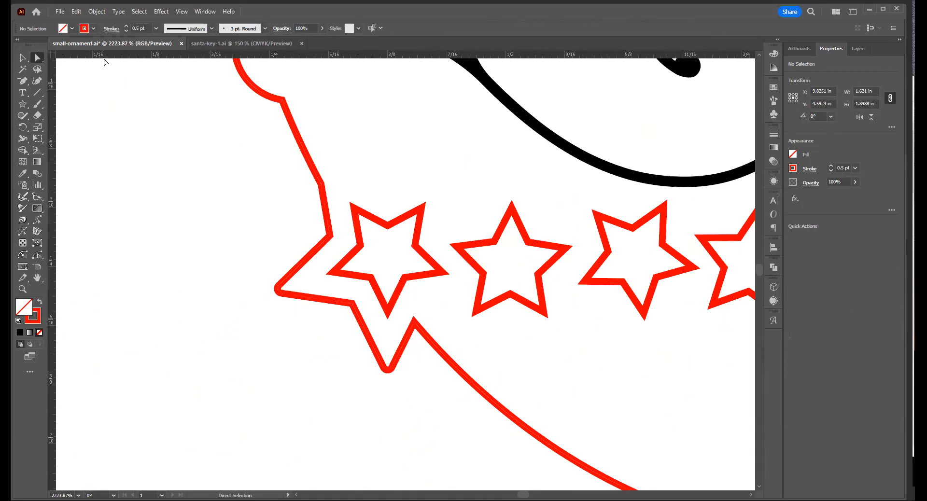
# Step: Review the whole ornament and its overall size inside the black square
pyautogui.click(22, 57)
pyautogui.press('z')
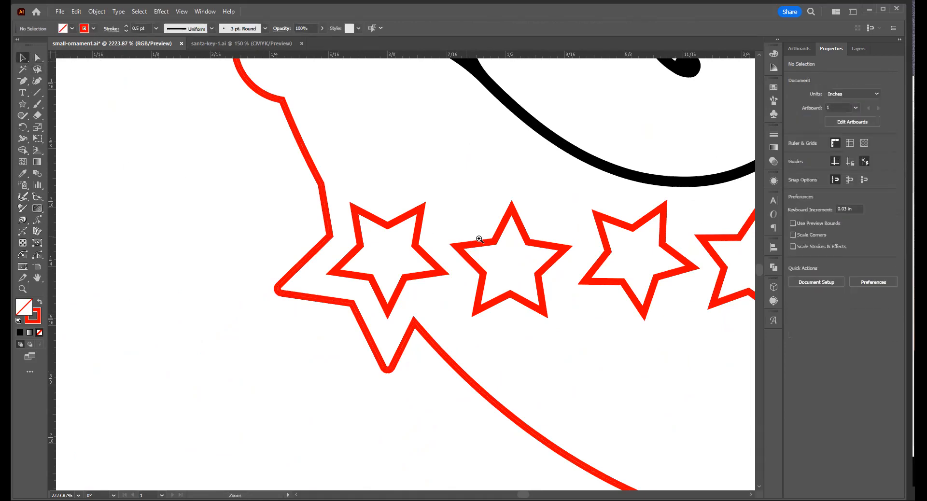
pyautogui.press('a')
pyautogui.press('z')
pyautogui.keyDown('alt'); pyautogui.click(498, 169); pyautogui.keyUp('alt')
pyautogui.keyDown('alt'); pyautogui.click(511, 173); pyautogui.keyUp('alt')
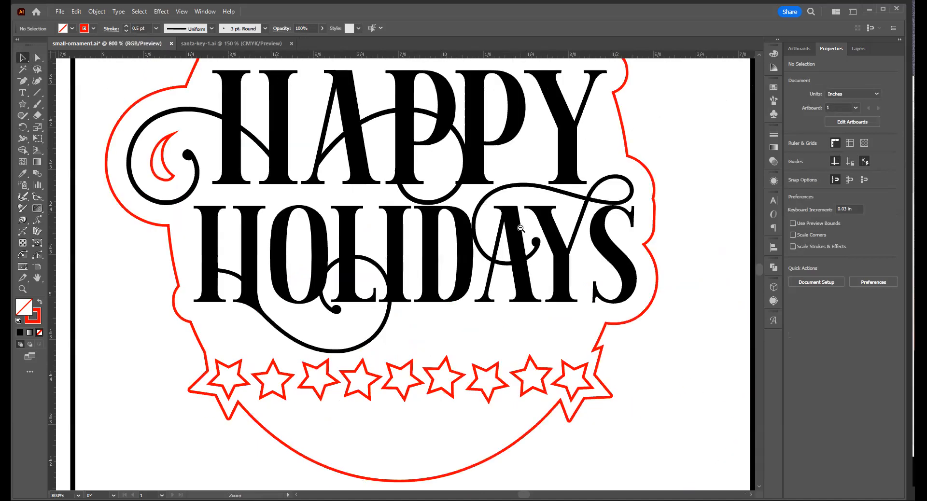
pyautogui.keyDown('alt'); pyautogui.click(486, 221); pyautogui.keyUp('alt')
pyautogui.moveTo(502, 213); pyautogui.dragTo(372, 256)
pyautogui.moveTo(466, 181); pyautogui.dragTo(405, 247)
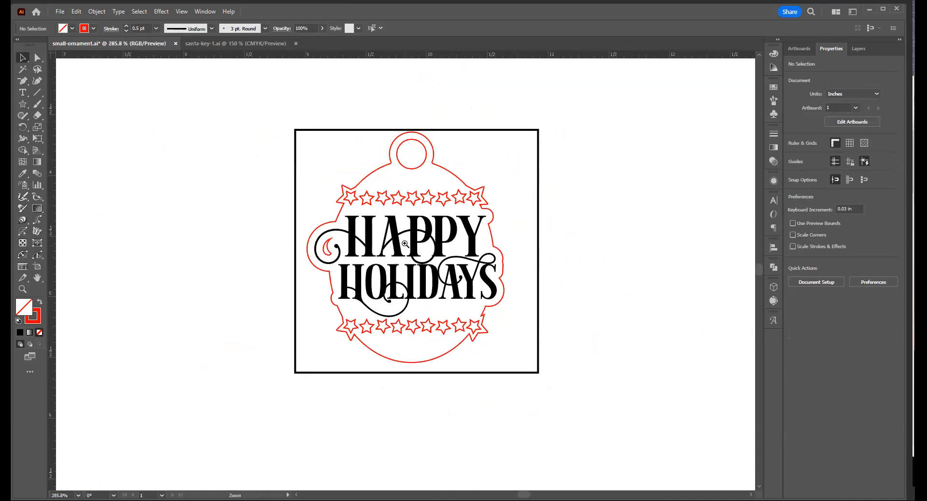
pyautogui.keyDown('ctrl'); pyautogui.keyDown('alt'); pyautogui.click(428, 239); pyautogui.keyUp('alt'); pyautogui.keyUp('ctrl')
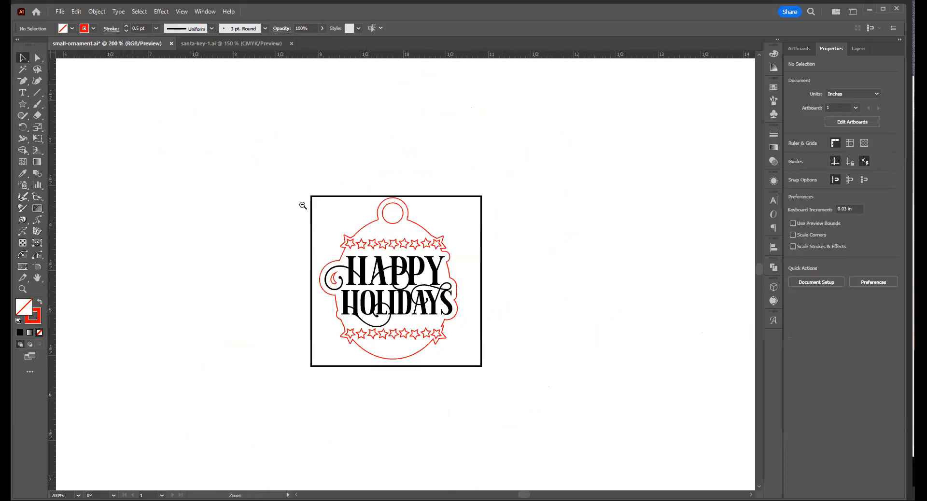
pyautogui.keyDown('alt'); pyautogui.click(392, 256); pyautogui.keyUp('alt')
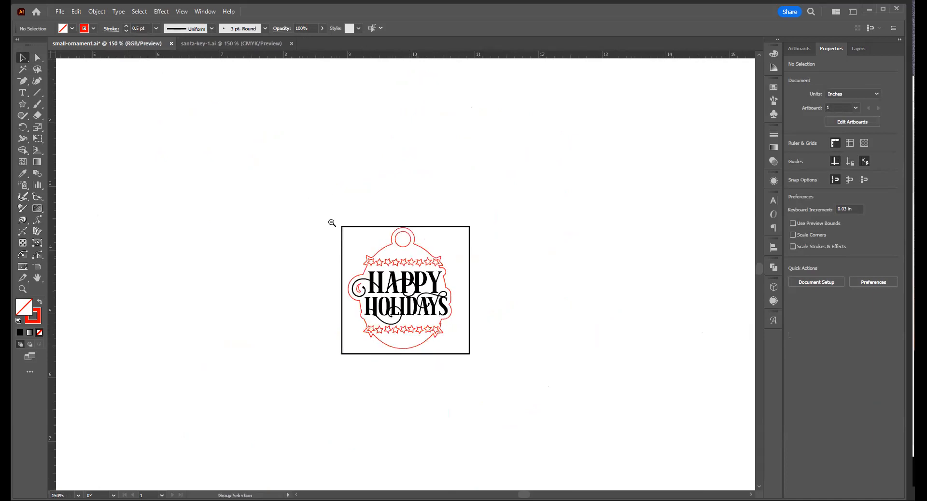
pyautogui.keyDown('alt'); pyautogui.click(400, 271); pyautogui.keyUp('alt')
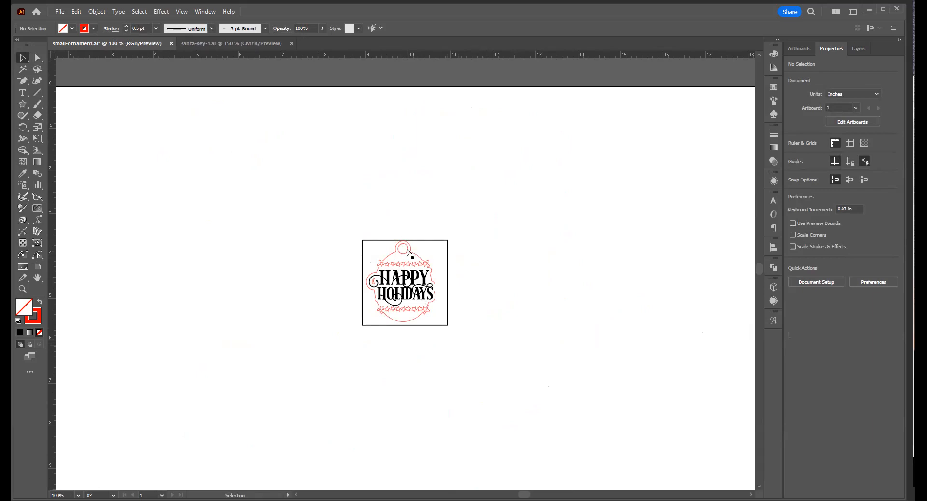
pyautogui.scroll(3, 407, 251)
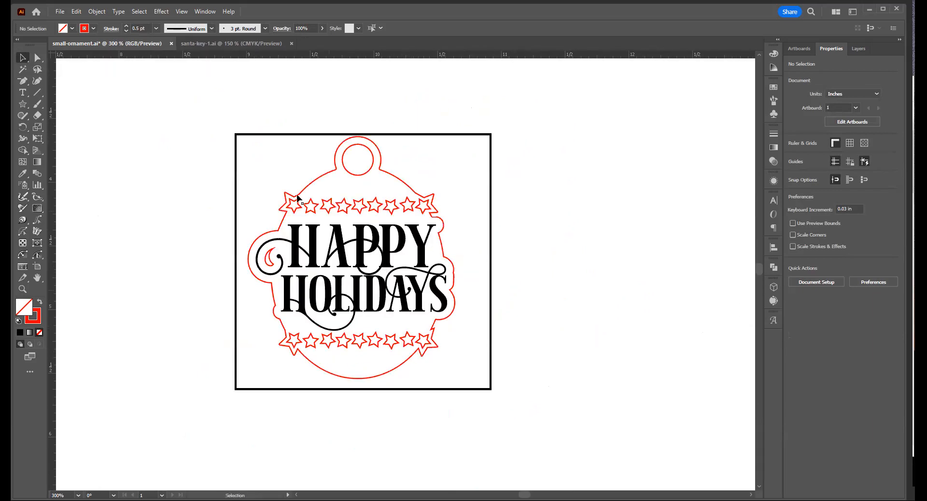
# Step: Scale the whole ornament artwork up proportionally to about 1.68 × 1.97 in inside the black square
pyautogui.moveTo(208, 114); pyautogui.dragTo(496, 377)
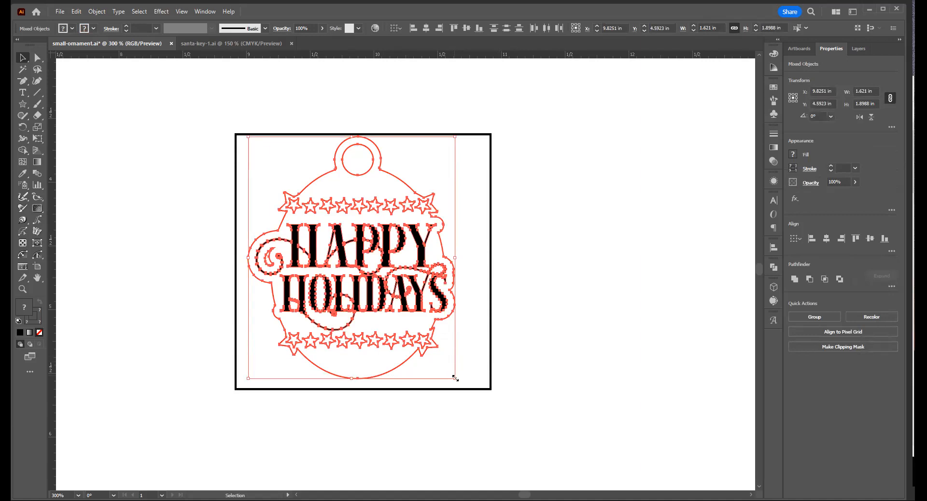
pyautogui.moveTo(455, 378); pyautogui.dragTo(481, 387)
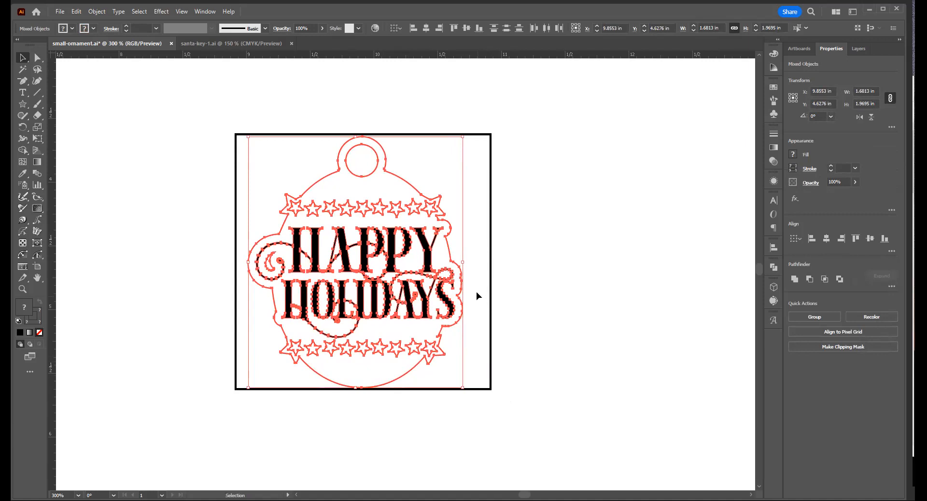
pyautogui.press('space')
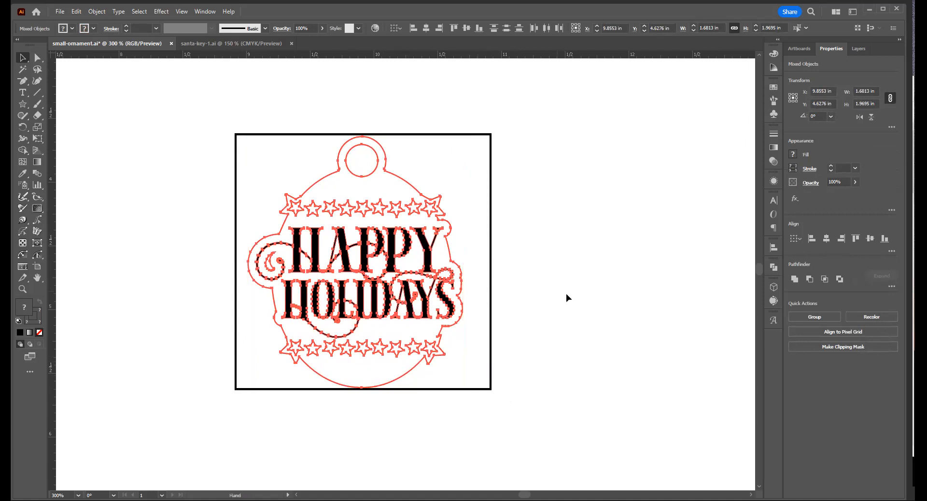
pyautogui.click(564, 295)
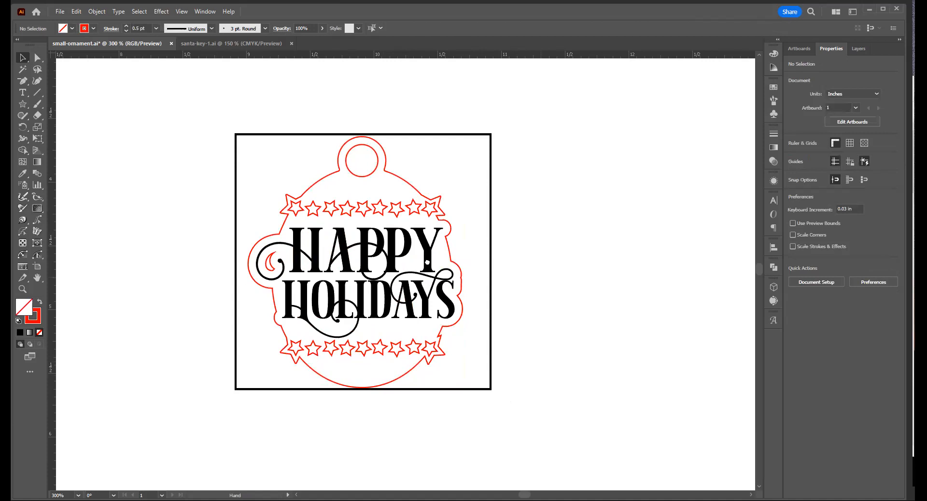
# Step: Lock Layer 2, unlock Layer 1 and make Layer 1 the active layer
pyautogui.moveTo(543, 274); pyautogui.dragTo(379, 260)
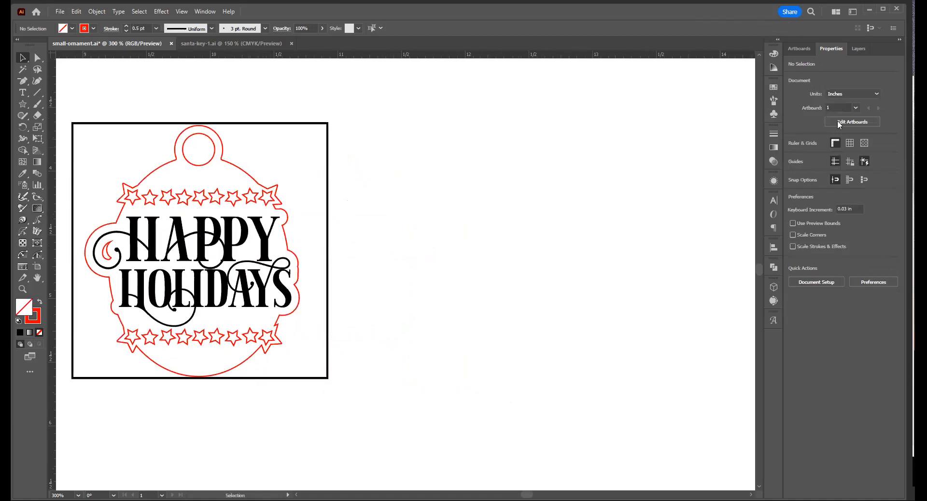
pyautogui.click(857, 49)
pyautogui.click(801, 65)
pyautogui.click(801, 74)
pyautogui.click(847, 75)
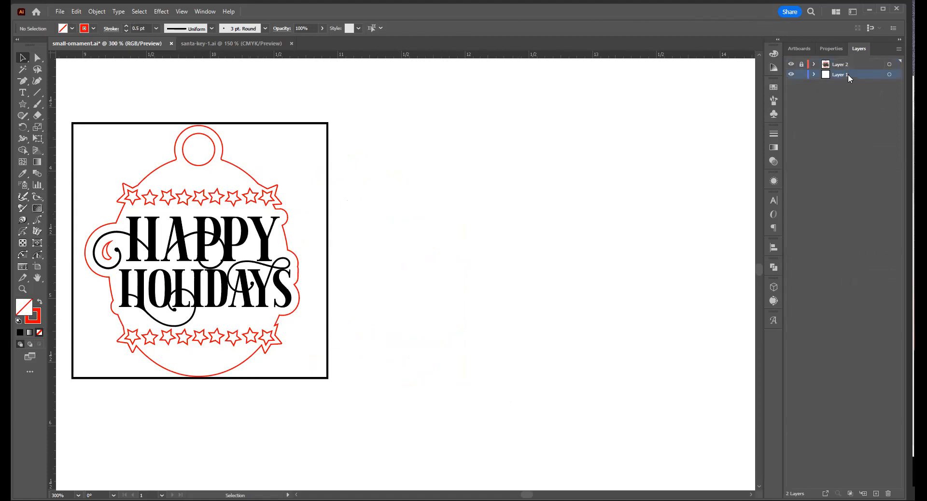
# Step: Create a 1 × 1 in rectangle on Layer 1 and place it just right of the black square, near its lower edge
pyautogui.click(22, 106)
pyautogui.rightClick(23, 105)
pyautogui.press('m')
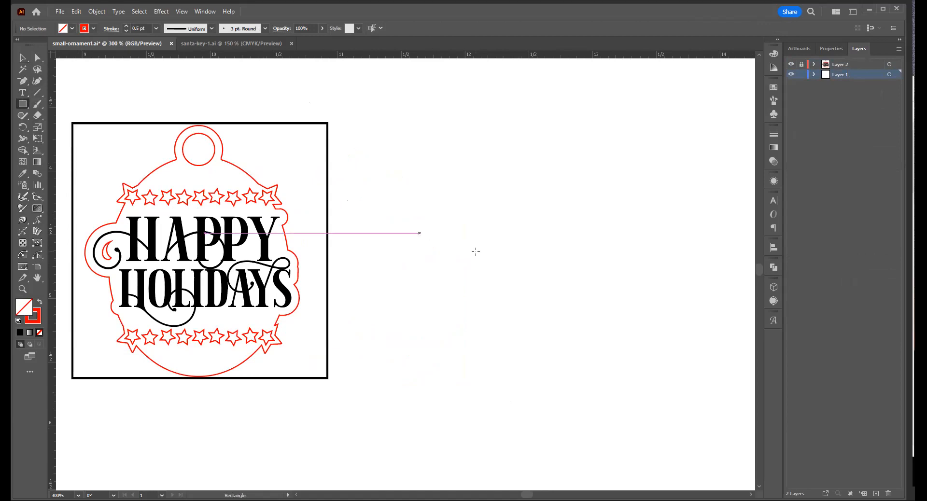
pyautogui.click(475, 251)
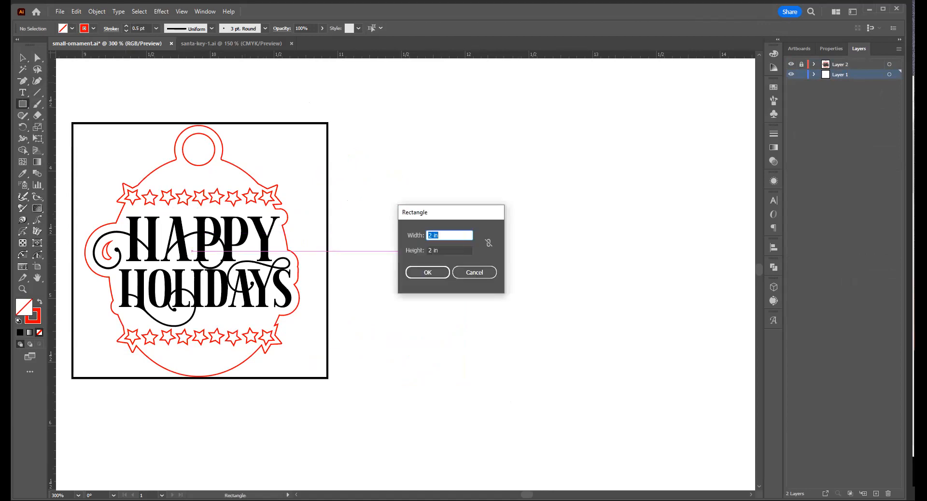
pyautogui.write('1')
pyautogui.press('Tab')
pyautogui.write('1')
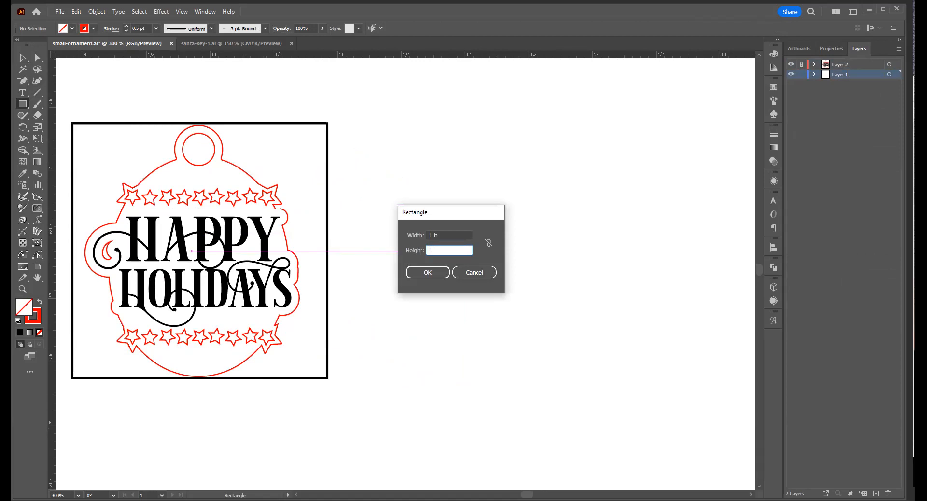
pyautogui.press('Return')
pyautogui.press('v')
pyautogui.moveTo(538, 315); pyautogui.dragTo(422, 313)
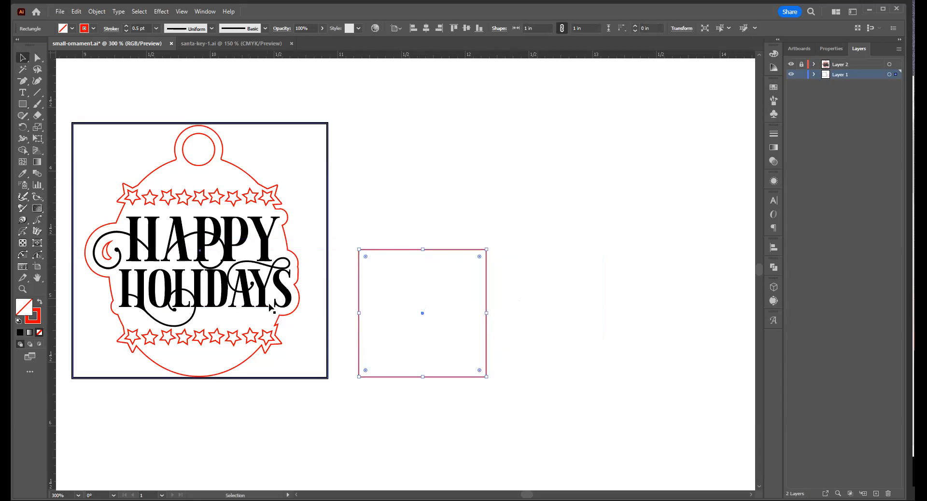
# Step: Make Layer 2 active with Layer 1 locked, and duplicate the whole ornament artwork over the 1 in red square
pyautogui.click(842, 65)
pyautogui.click(801, 74)
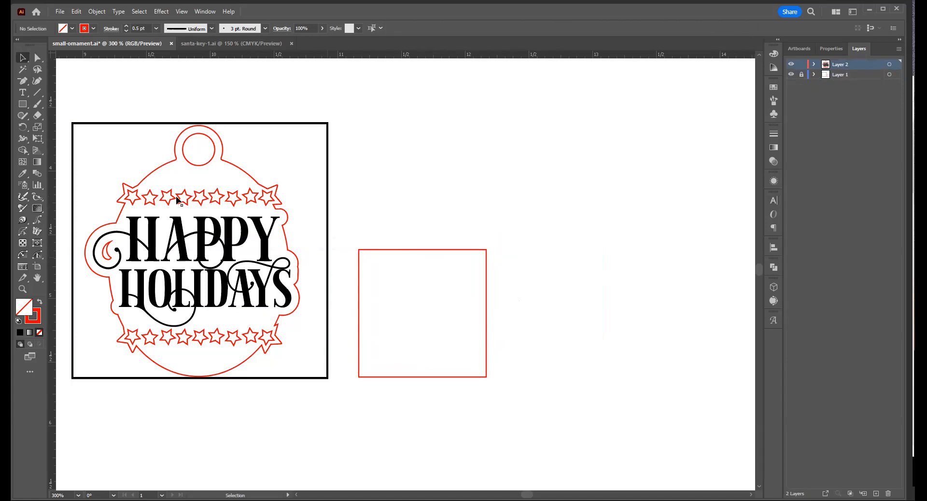
pyautogui.moveTo(101, 158); pyautogui.dragTo(305, 371)
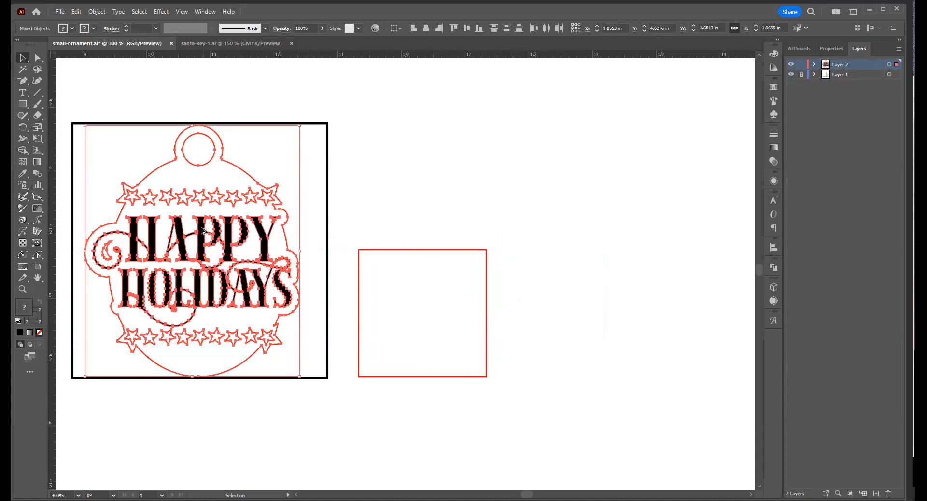
pyautogui.moveTo(203, 231); pyautogui.dragTo(479, 239)
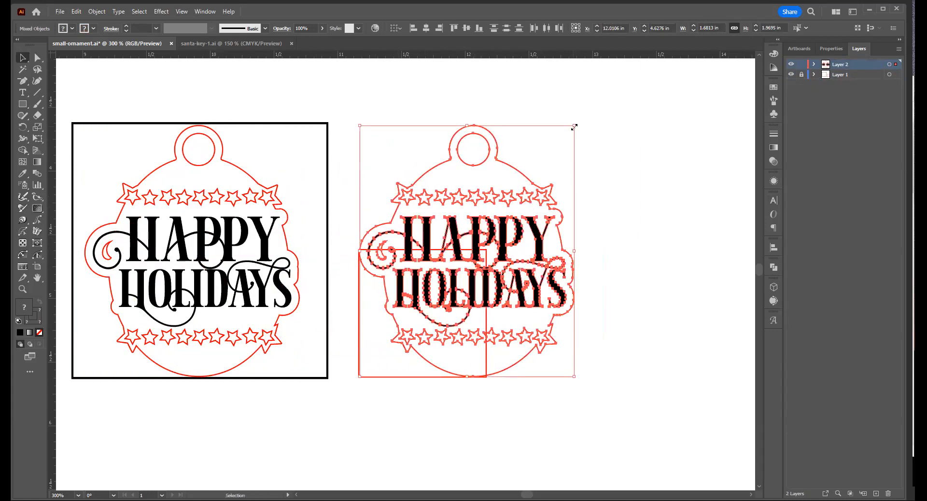
# Step: Scale the ornament copy down proportionally to fit the height of the 1 in red square and center it inside
pyautogui.moveTo(574, 127); pyautogui.dragTo(511, 252)
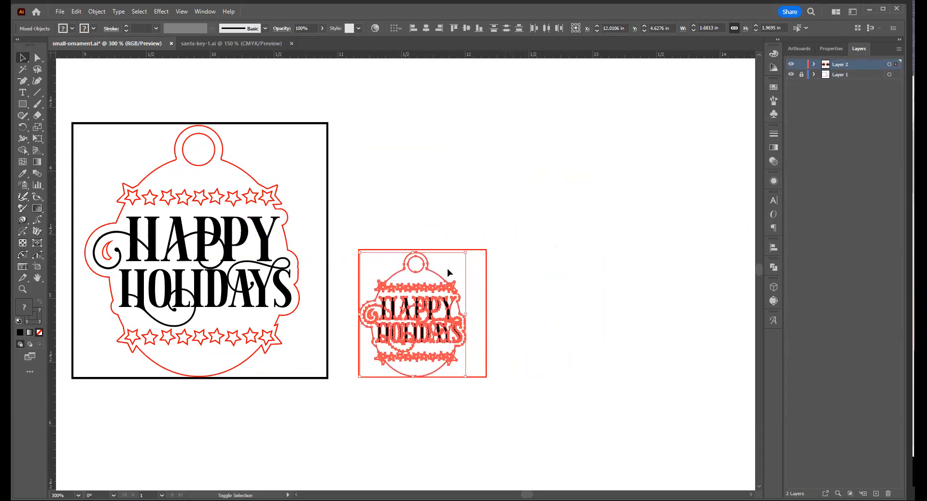
pyautogui.moveTo(436, 273); pyautogui.dragTo(441, 276)
pyautogui.click(477, 355)
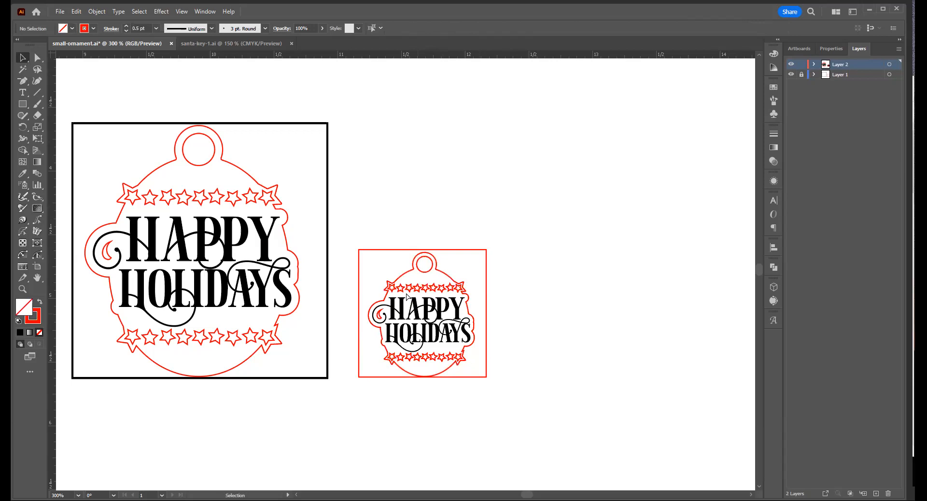
# Step: Examine the upper star row and sharp outline corners of the small ornament up close
pyautogui.keyDown('ctrl'); pyautogui.click(544, 318); pyautogui.keyUp('ctrl')
pyautogui.keyDown('ctrl'); pyautogui.click(459, 314); pyautogui.keyUp('ctrl')
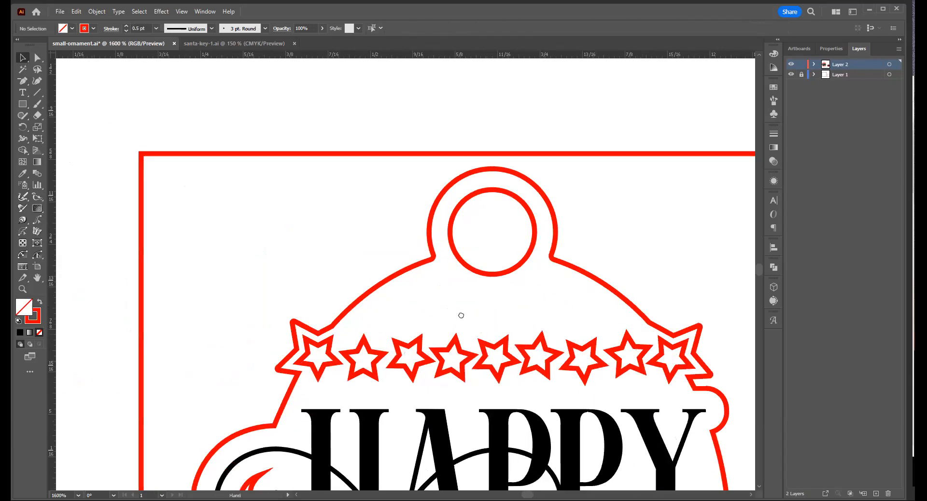
pyautogui.keyDown('ctrl'); pyautogui.click(362, 224); pyautogui.keyUp('ctrl')
pyautogui.keyDown('ctrl'); pyautogui.click(238, 249); pyautogui.keyUp('ctrl')
pyautogui.keyDown('ctrl'); pyautogui.click(304, 268); pyautogui.keyUp('ctrl')
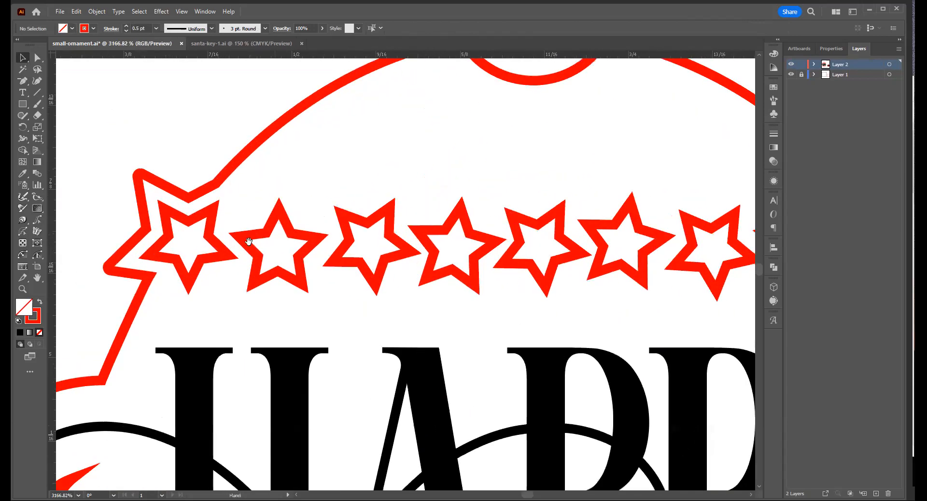
pyautogui.keyDown('ctrl'); pyautogui.click(293, 245); pyautogui.keyUp('ctrl')
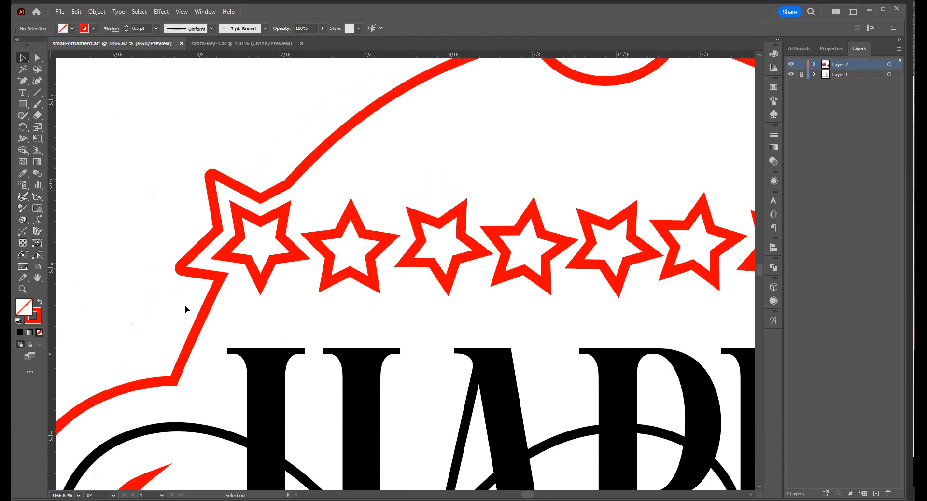
pyautogui.click(19, 267)
pyautogui.press('z')
pyautogui.keyDown('alt'); pyautogui.click(420, 296); pyautogui.keyUp('alt')
pyautogui.keyDown('ctrl'); pyautogui.keyDown('alt'); pyautogui.click(415, 294); pyautogui.keyUp('alt'); pyautogui.keyUp('ctrl')
pyautogui.moveTo(415, 280); pyautogui.dragTo(300, 309)
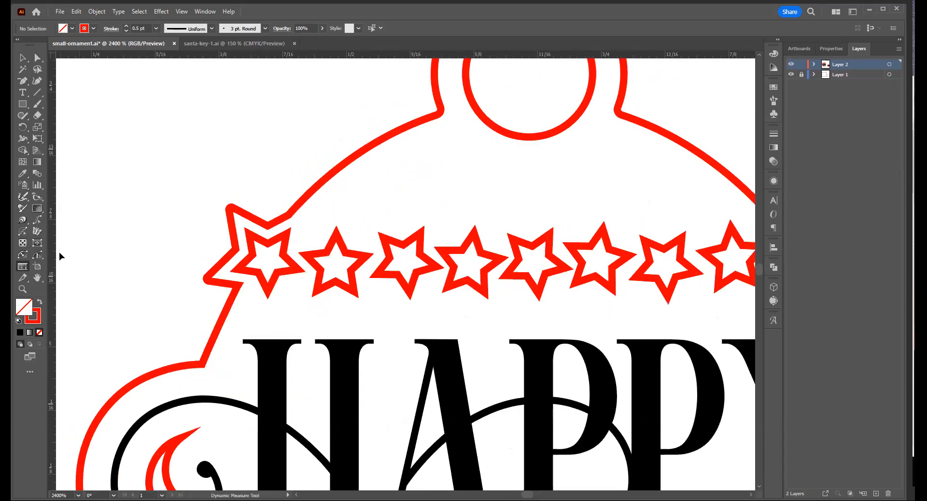
pyautogui.click(23, 255)
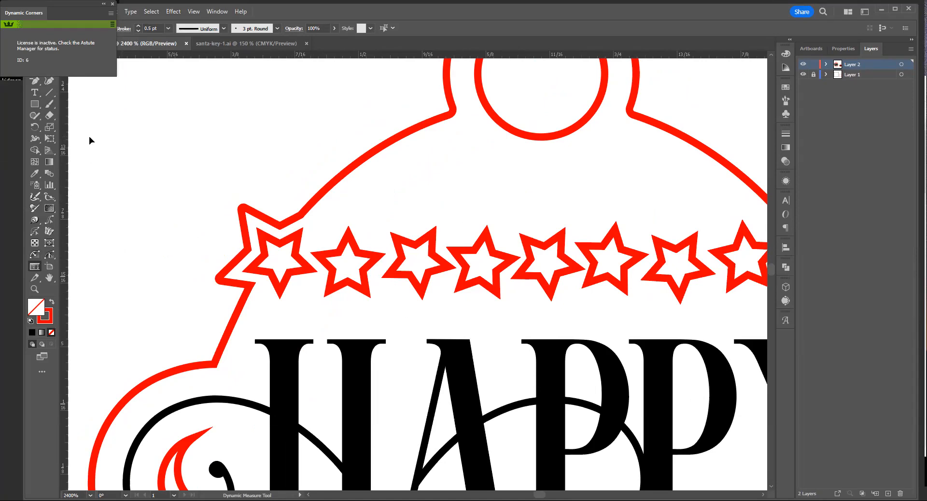
pyautogui.press('v')
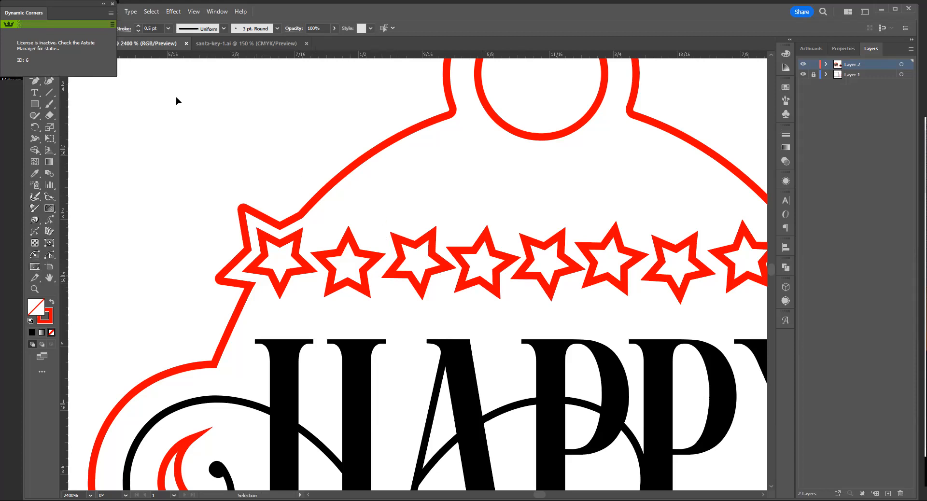
pyautogui.click(113, 5)
# Step: Select the first star in the small ornament's upper row and check its width and height
pyautogui.keyDown('ctrl'); pyautogui.keyDown('alt'); pyautogui.click(376, 264); pyautogui.keyUp('alt'); pyautogui.keyUp('ctrl')
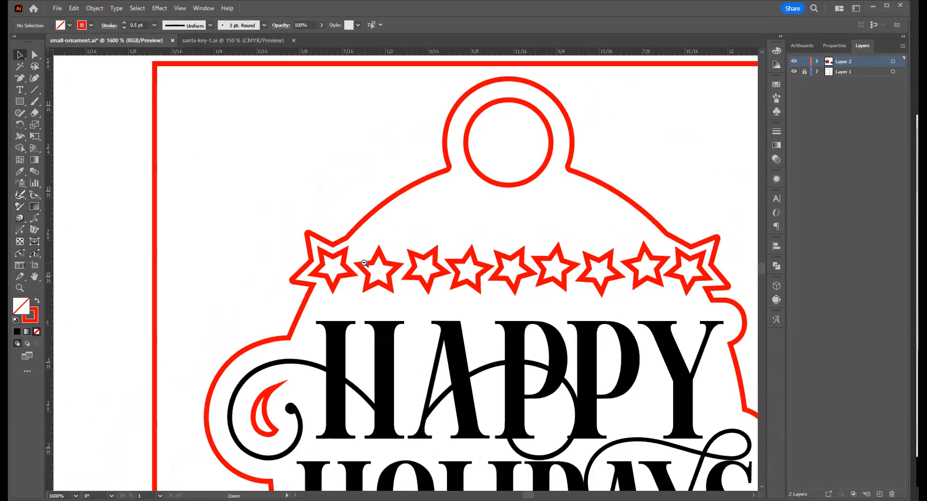
pyautogui.keyDown('ctrl'); pyautogui.keyDown('alt'); pyautogui.click(364, 263); pyautogui.keyUp('alt'); pyautogui.keyUp('ctrl')
pyautogui.keyDown('ctrl'); pyautogui.keyDown('alt'); pyautogui.click(365, 263); pyautogui.keyUp('alt'); pyautogui.keyUp('ctrl')
pyautogui.keyDown('ctrl'); pyautogui.keyDown('alt'); pyautogui.click(365, 263); pyautogui.keyUp('alt'); pyautogui.keyUp('ctrl')
pyautogui.keyDown('ctrl'); pyautogui.keyDown('alt'); pyautogui.click(364, 263); pyautogui.keyUp('alt'); pyautogui.keyUp('ctrl')
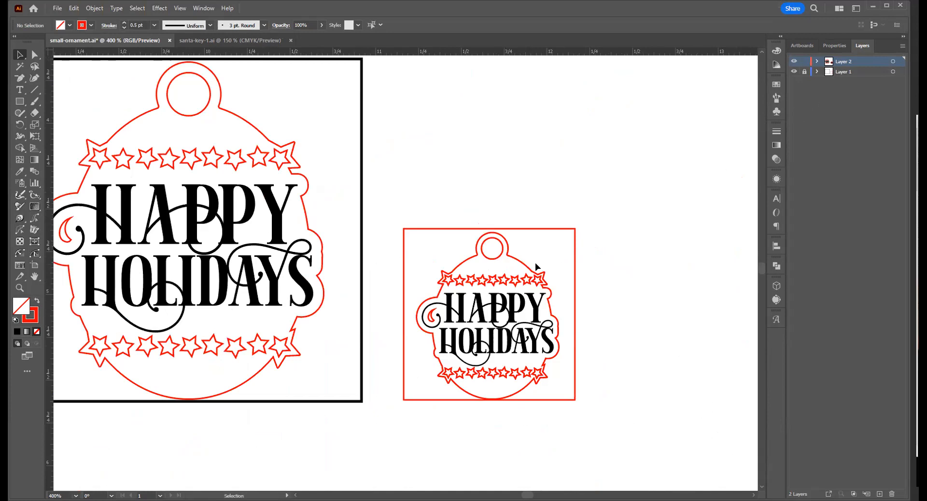
pyautogui.click(501, 294)
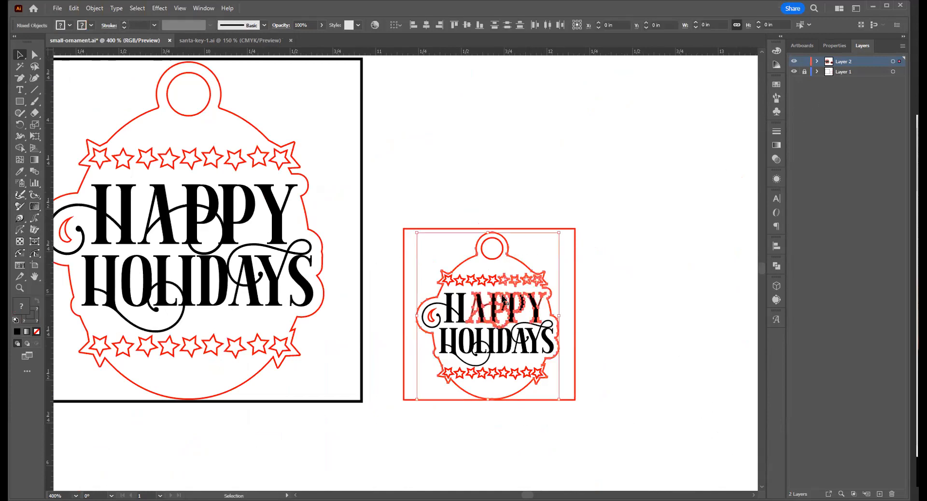
pyautogui.click(597, 266)
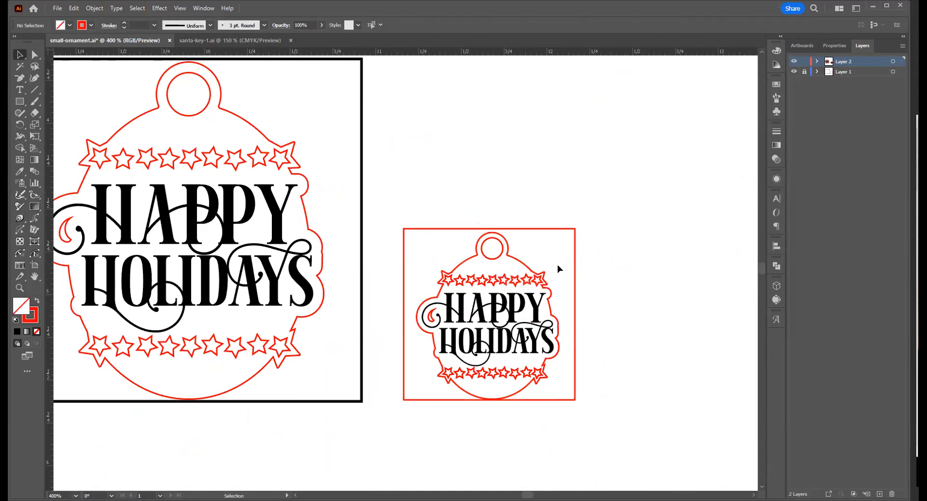
pyautogui.click(451, 282)
pyautogui.click(834, 45)
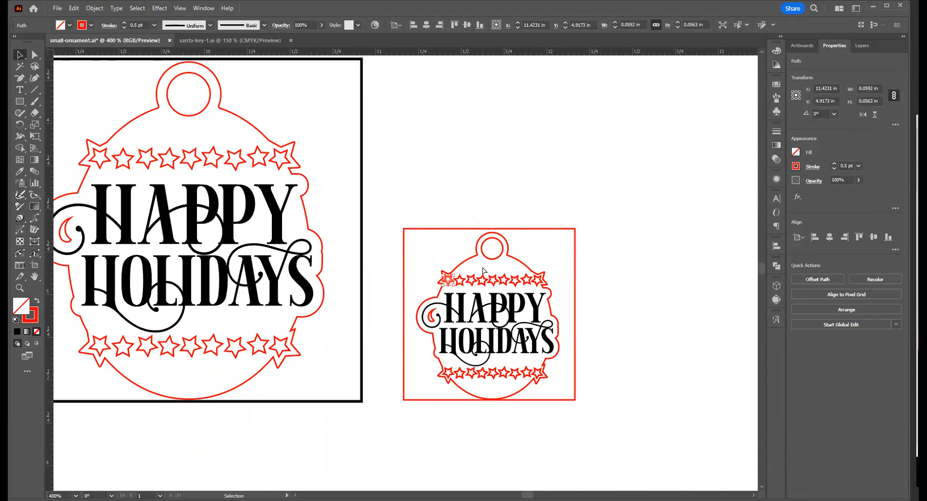
pyautogui.keyDown('ctrl'); pyautogui.click(456, 287); pyautogui.keyUp('ctrl')
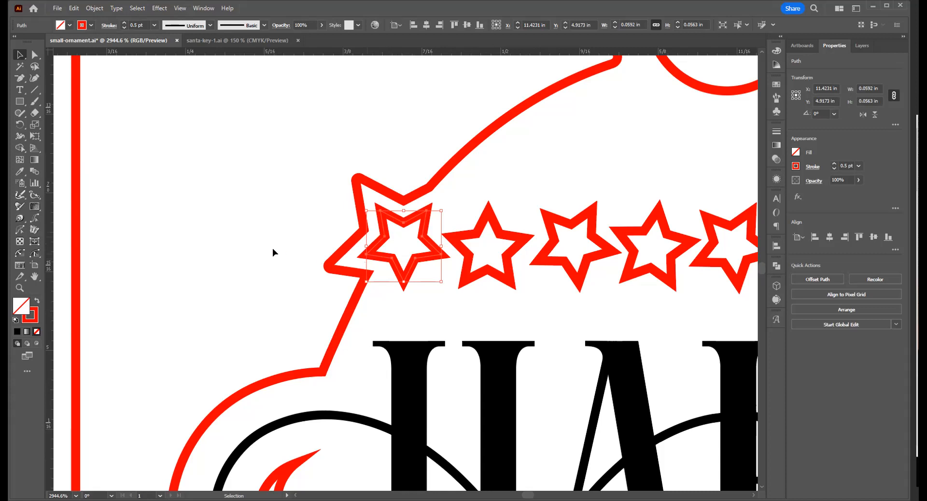
# Step: Deselect the star and compare the small ornament with the large one side by side
pyautogui.click(490, 289)
pyautogui.keyDown('ctrl'); pyautogui.keyDown('alt'); pyautogui.click(534, 298); pyautogui.keyUp('alt'); pyautogui.keyUp('ctrl')
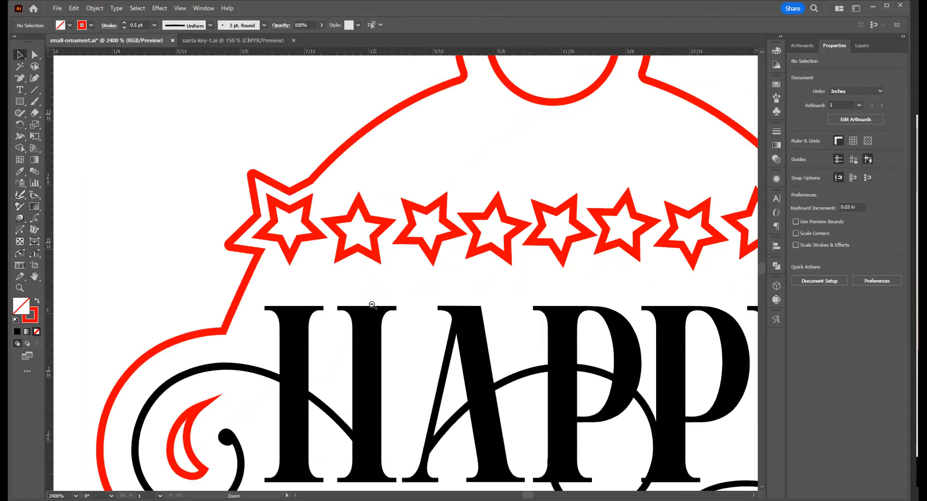
pyautogui.keyDown('ctrl'); pyautogui.keyDown('alt'); pyautogui.click(372, 304); pyautogui.keyUp('alt'); pyautogui.keyUp('ctrl')
pyautogui.keyDown('ctrl'); pyautogui.keyDown('alt'); pyautogui.click(372, 304); pyautogui.keyUp('alt'); pyautogui.keyUp('ctrl')
pyautogui.keyDown('ctrl'); pyautogui.keyDown('alt'); pyautogui.click(373, 304); pyautogui.keyUp('alt'); pyautogui.keyUp('ctrl')
pyautogui.keyDown('ctrl'); pyautogui.keyDown('alt'); pyautogui.click(461, 281); pyautogui.keyUp('alt'); pyautogui.keyUp('ctrl')
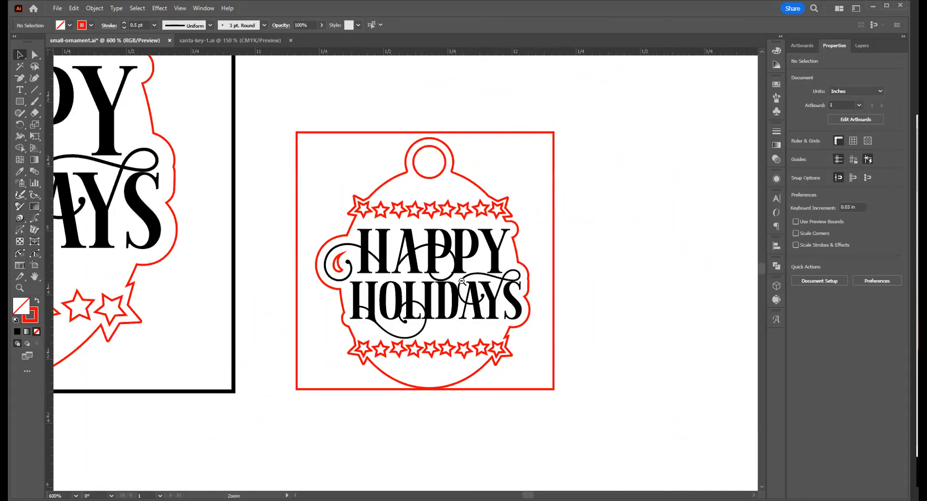
pyautogui.keyDown('ctrl'); pyautogui.keyDown('alt'); pyautogui.click(252, 271); pyautogui.keyUp('alt'); pyautogui.keyUp('ctrl')
pyautogui.keyDown('ctrl'); pyautogui.keyDown('alt'); pyautogui.click(254, 272); pyautogui.keyUp('alt'); pyautogui.keyUp('ctrl')
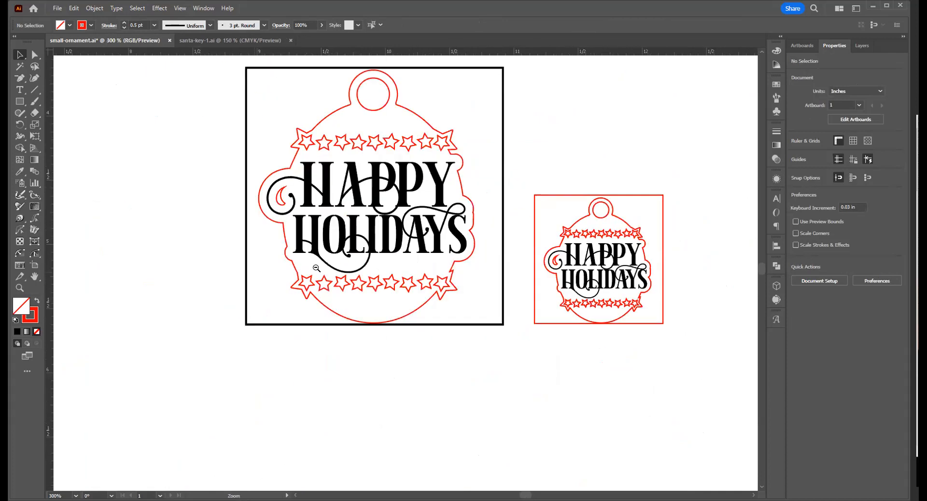
pyautogui.moveTo(380, 324); pyautogui.dragTo(325, 386)
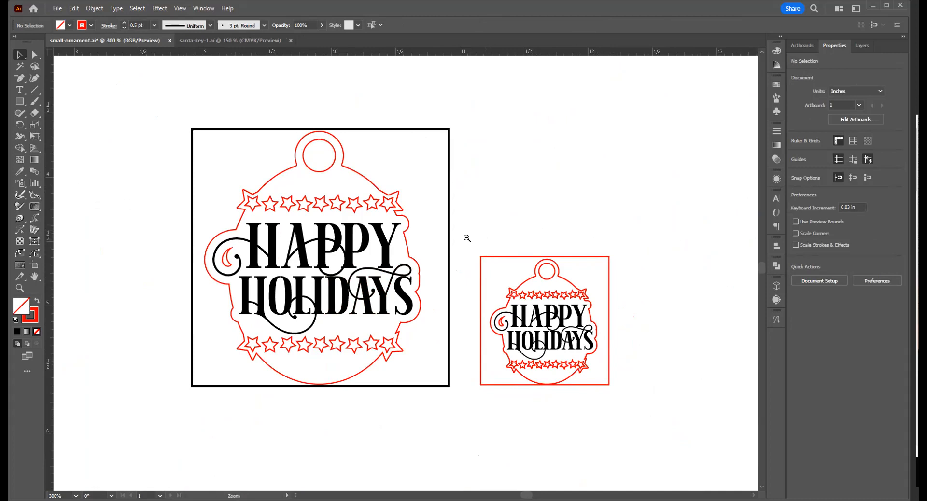
# Step: Move both ornaments together out of their reference squares to the empty area up and to the right
pyautogui.keyDown('alt'); pyautogui.click(441, 248); pyautogui.keyUp('alt')
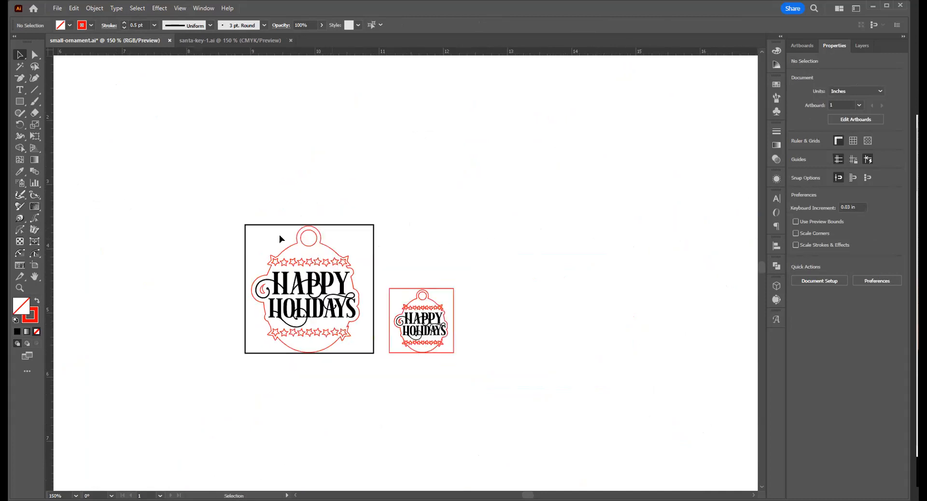
pyautogui.moveTo(265, 238); pyautogui.dragTo(455, 372)
pyautogui.moveTo(330, 249); pyautogui.dragTo(559, 134)
pyautogui.hotkey('ctrl', 'z')
pyautogui.moveTo(200, 193); pyautogui.dragTo(484, 386)
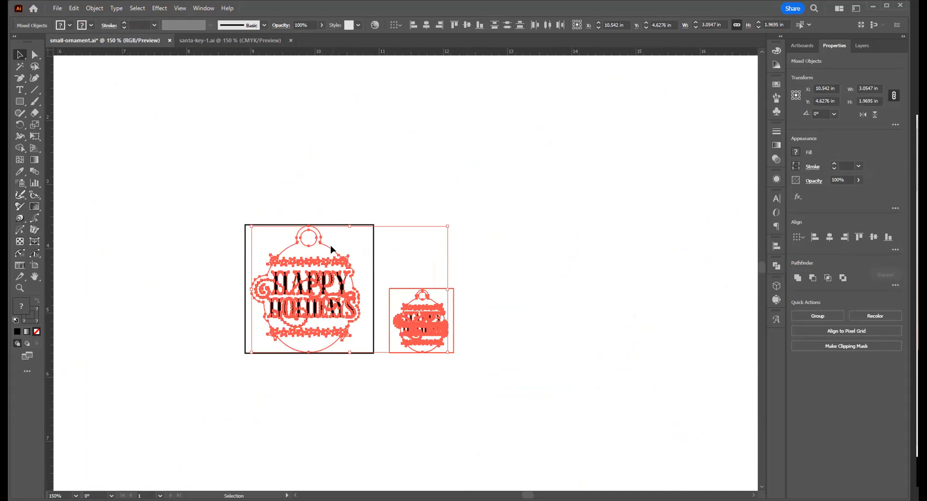
pyautogui.moveTo(325, 244); pyautogui.dragTo(586, 116)
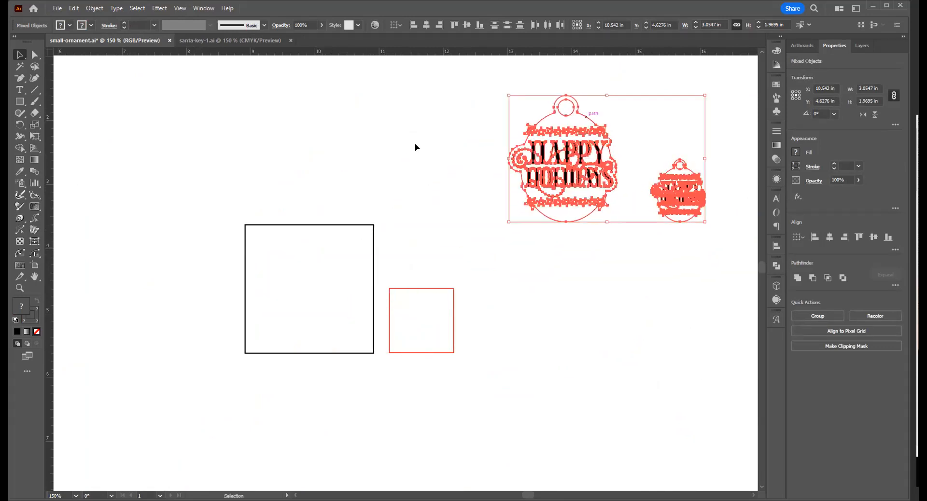
pyautogui.click(368, 155)
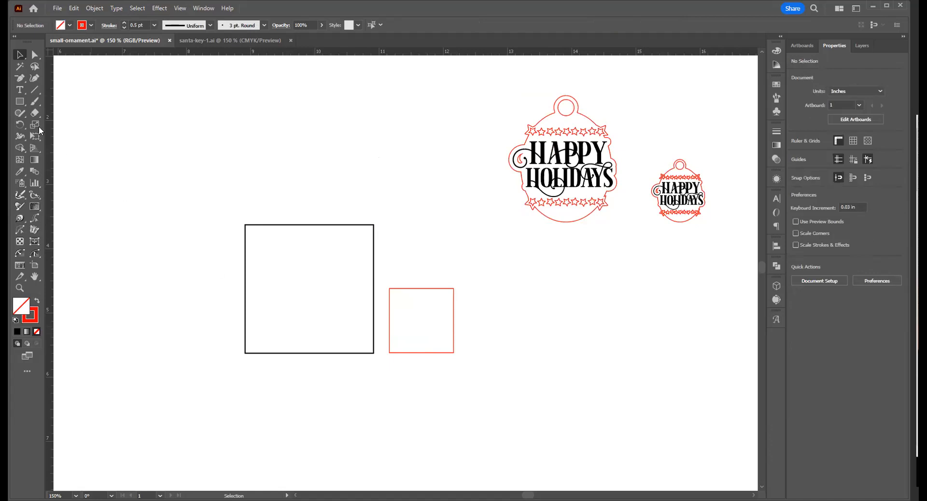
# Step: Stack three successively narrower ellipses down the middle of the black square, from about 1.05 × 0.35 in to 0.38 × 0.35 in
pyautogui.click(21, 106)
pyautogui.moveTo(61, 112); pyautogui.dragTo(66, 123)
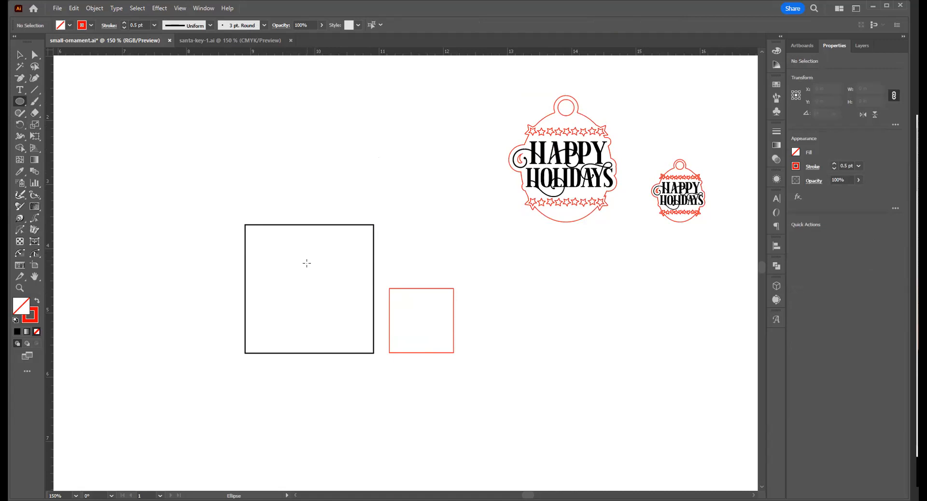
pyautogui.moveTo(306, 263); pyautogui.dragTo(338, 274)
pyautogui.press('v')
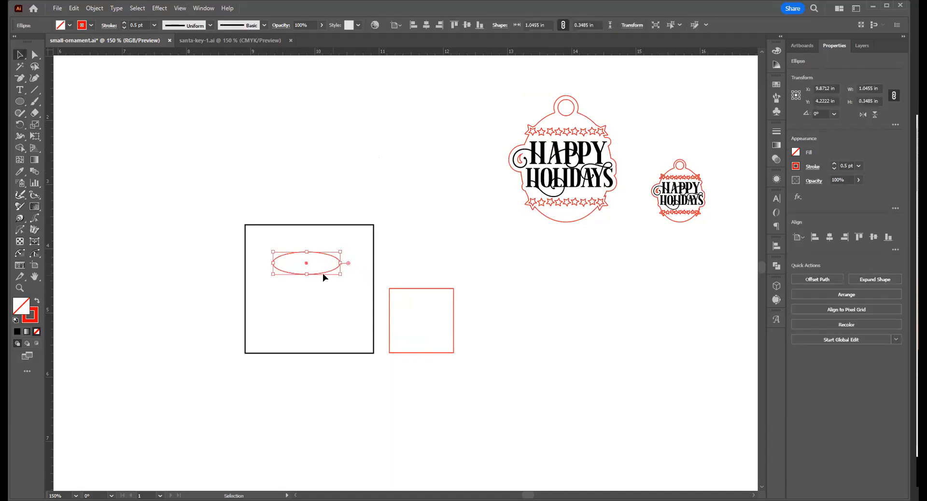
pyautogui.click(307, 265)
pyautogui.moveTo(307, 265); pyautogui.dragTo(312, 310)
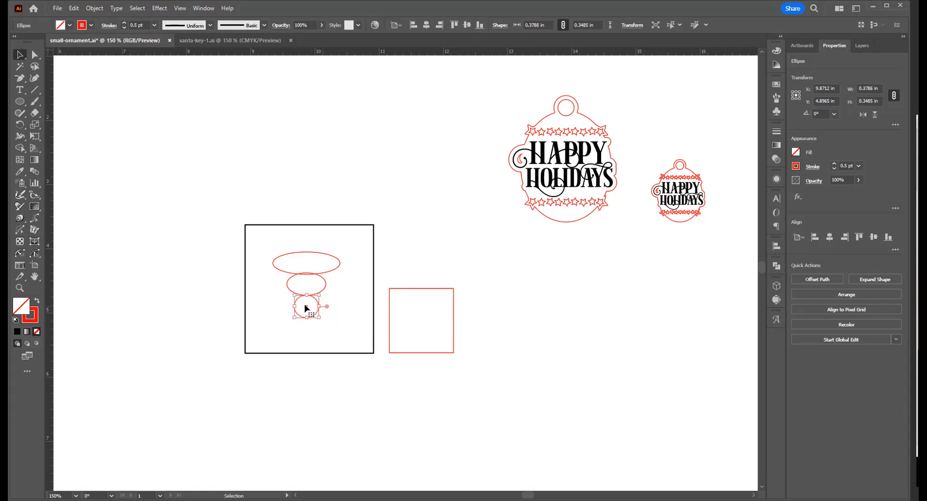
# Step: Draw a square rotated 45°, size it to about 0.22 in per side, and center it over the lowest ellipse's lower edge
pyautogui.moveTo(20, 101); pyautogui.dragTo(78, 103)
pyautogui.moveTo(306, 372); pyautogui.dragTo(308, 311)
pyautogui.press('v')
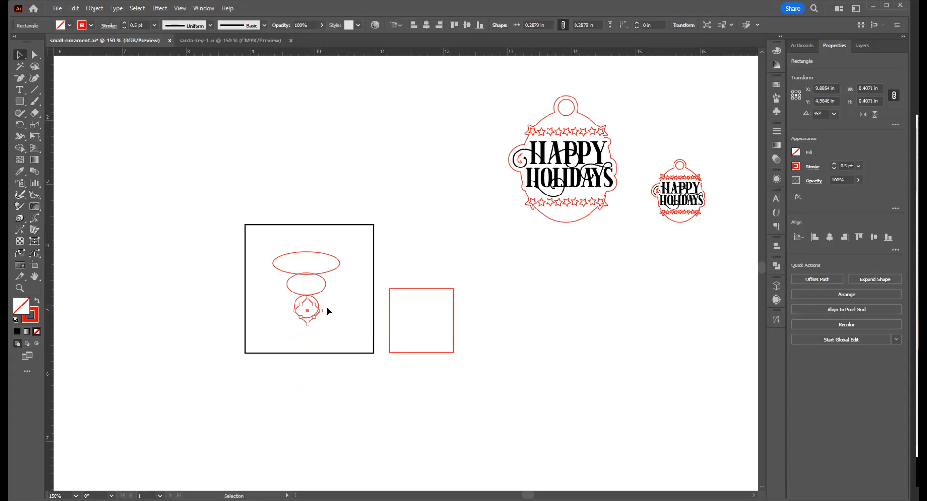
pyautogui.moveTo(314, 316); pyautogui.dragTo(542, 368)
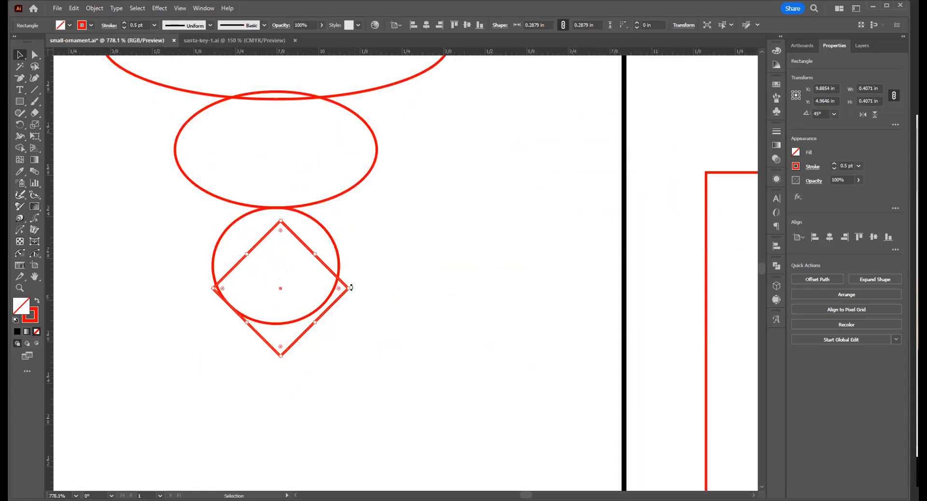
pyautogui.moveTo(348, 288); pyautogui.dragTo(333, 289)
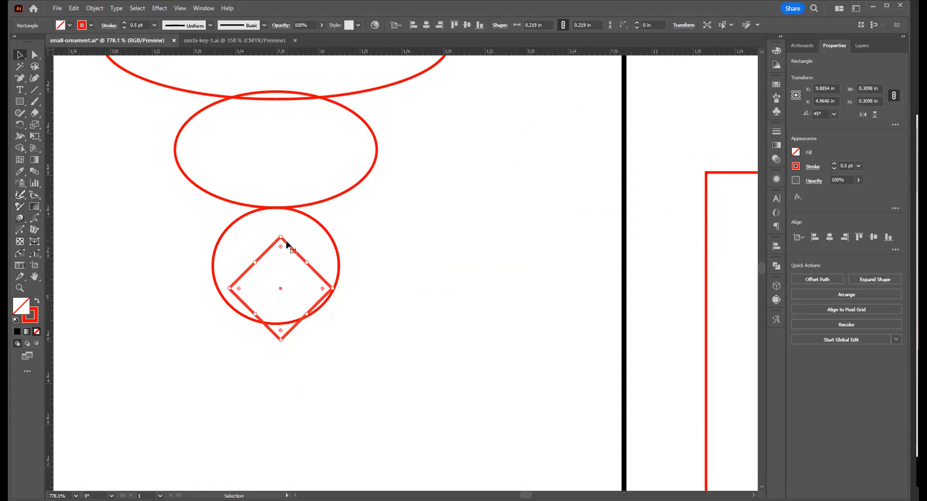
pyautogui.moveTo(286, 241); pyautogui.dragTo(281, 251)
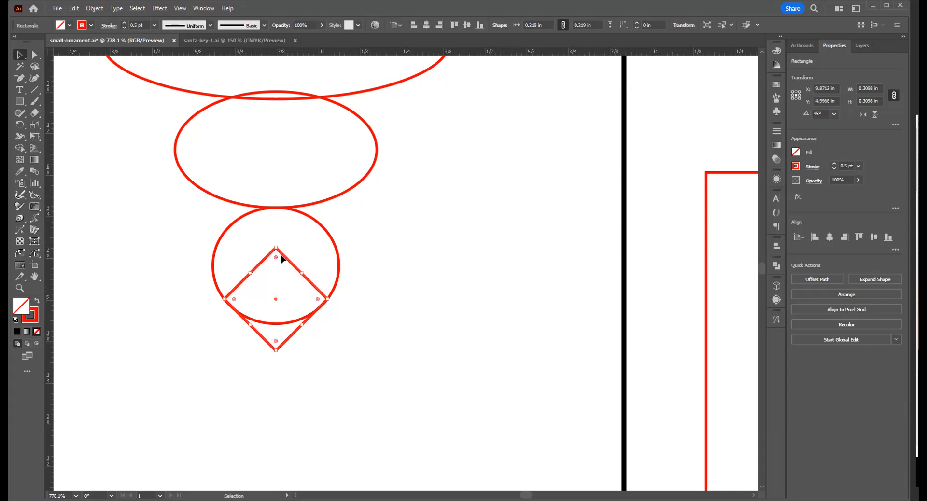
# Step: Delete the diamond's upper anchor point and stretch its lowest point down to about Y 5.51 in to form a long spike
pyautogui.press('p')
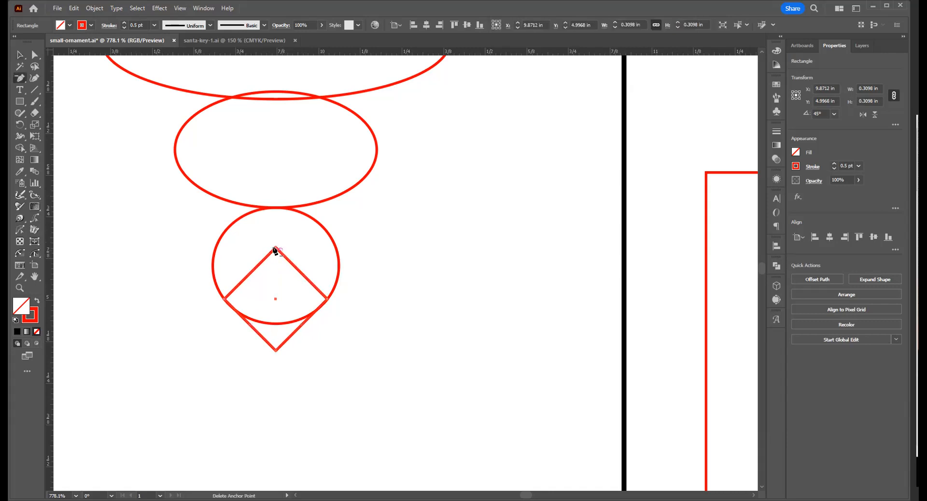
pyautogui.click(276, 248)
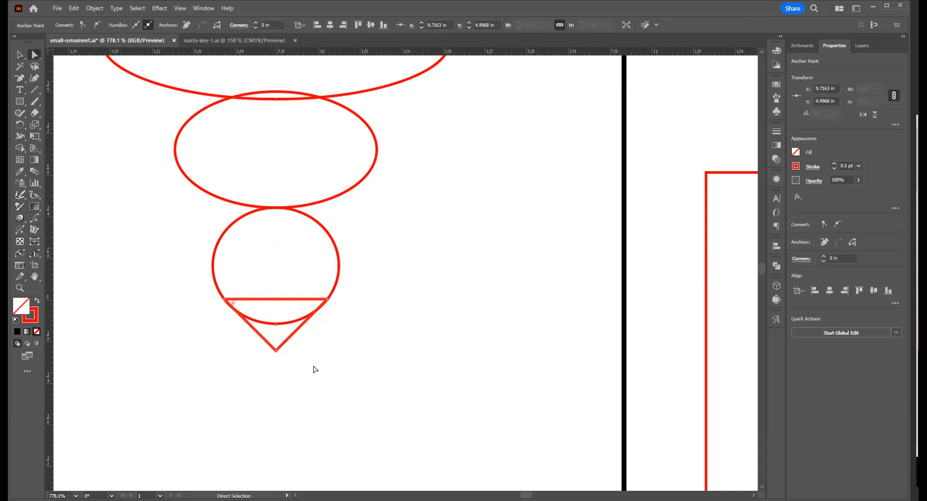
pyautogui.press('a')
pyautogui.moveTo(297, 381); pyautogui.dragTo(274, 471)
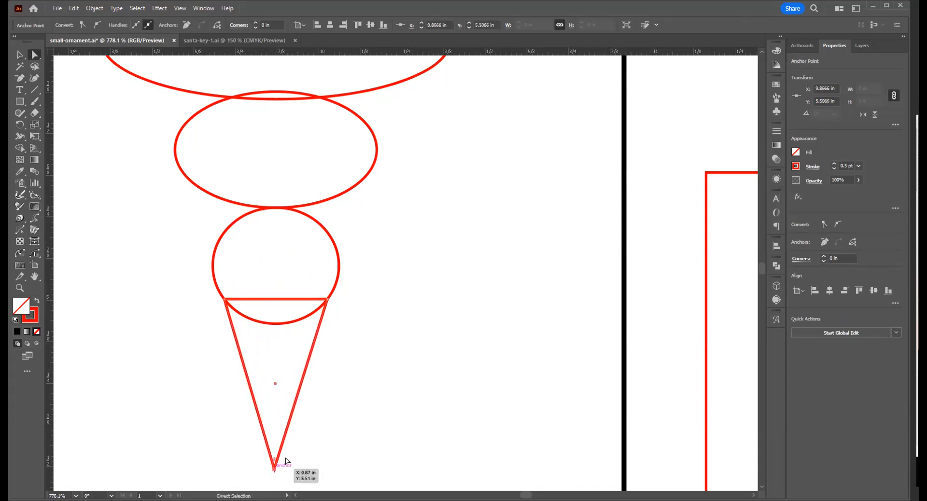
# Step: Convert the spike's lowest anchor point to a smooth point with short horizontal handles using the Anchor Point tool
pyautogui.rightClick(21, 58)
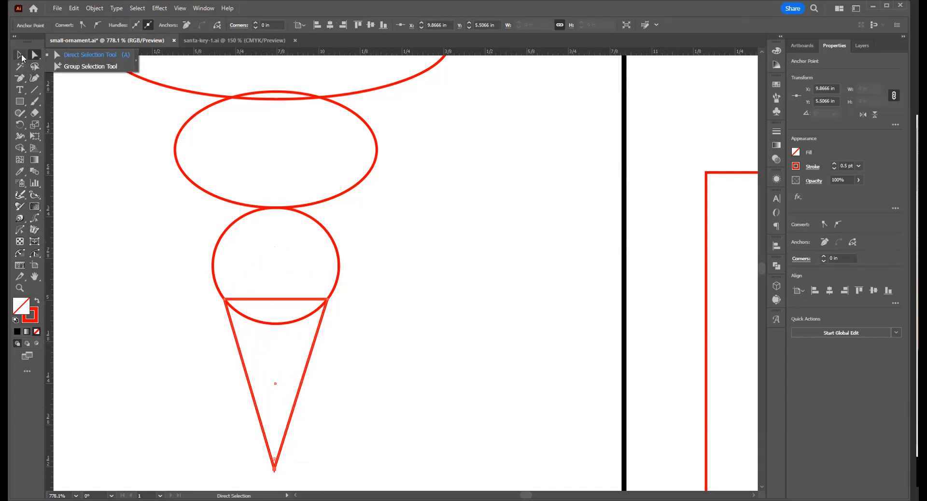
pyautogui.click(22, 57)
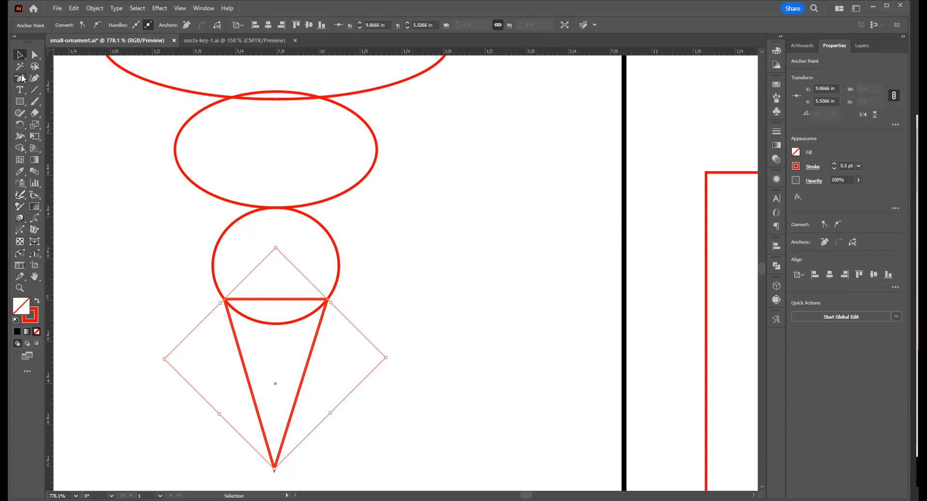
pyautogui.click(22, 75)
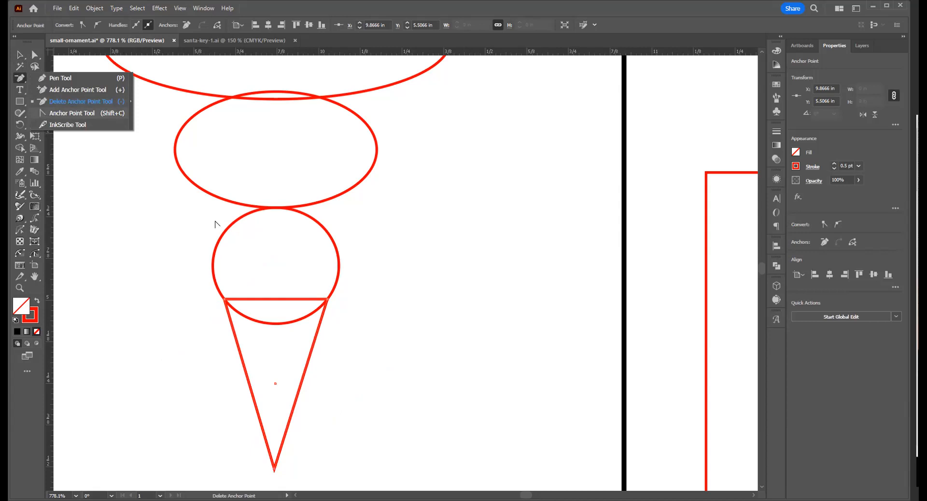
pyautogui.hotkey('shift', 'c')
pyautogui.moveTo(293, 380); pyautogui.dragTo(308, 228)
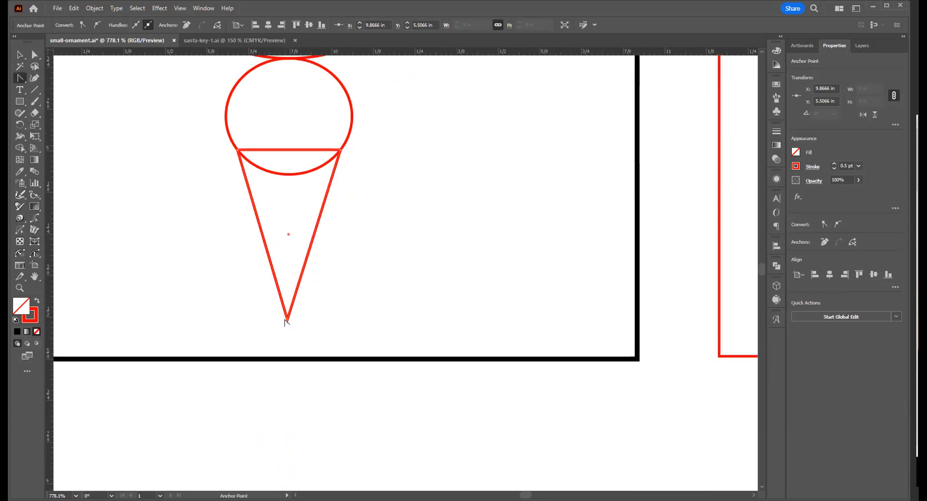
pyautogui.click(288, 320)
pyautogui.moveTo(287, 320)
pyautogui.mouseDown()
pyautogui.moveTo(232, 324)
pyautogui.moveTo(279, 318)
pyautogui.mouseUp()
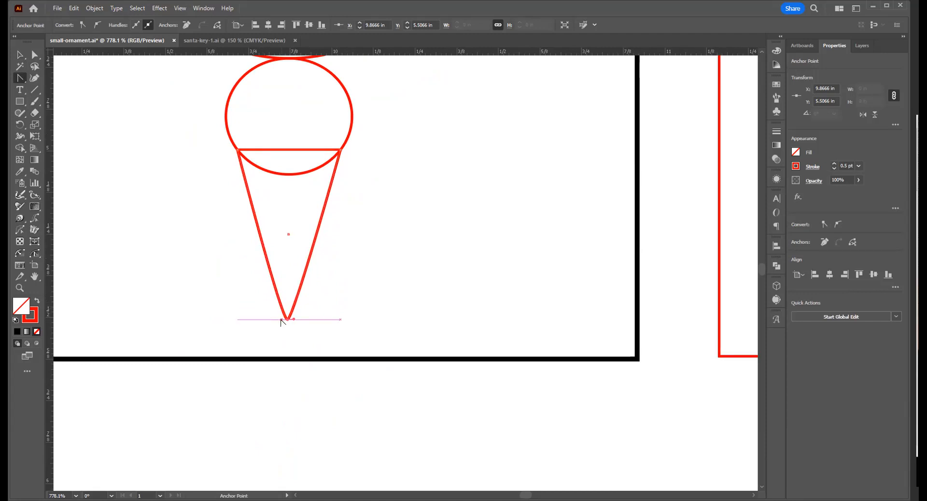
# Step: Swing both handles of the spike's lowest point straight up so its two sides curve inward to a slender tip
pyautogui.press('a')
pyautogui.moveTo(280, 319); pyautogui.dragTo(279, 322)
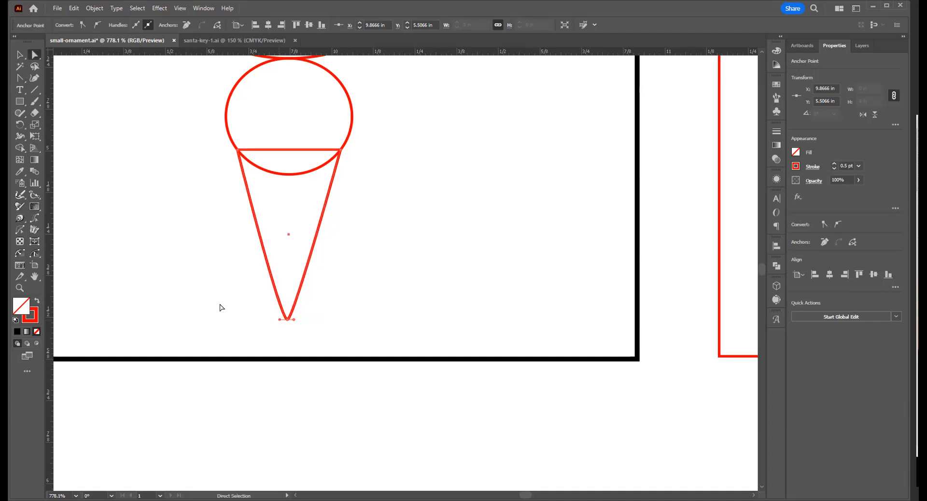
pyautogui.click(261, 320)
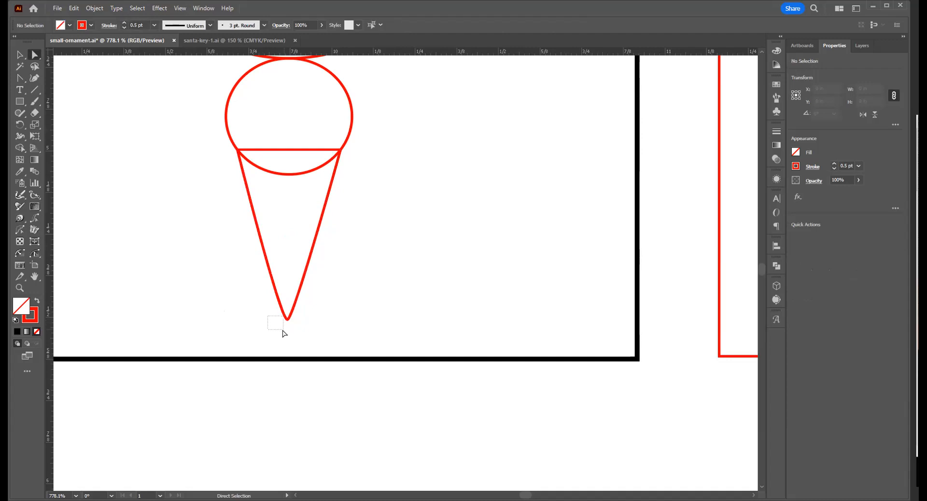
pyautogui.click(285, 319)
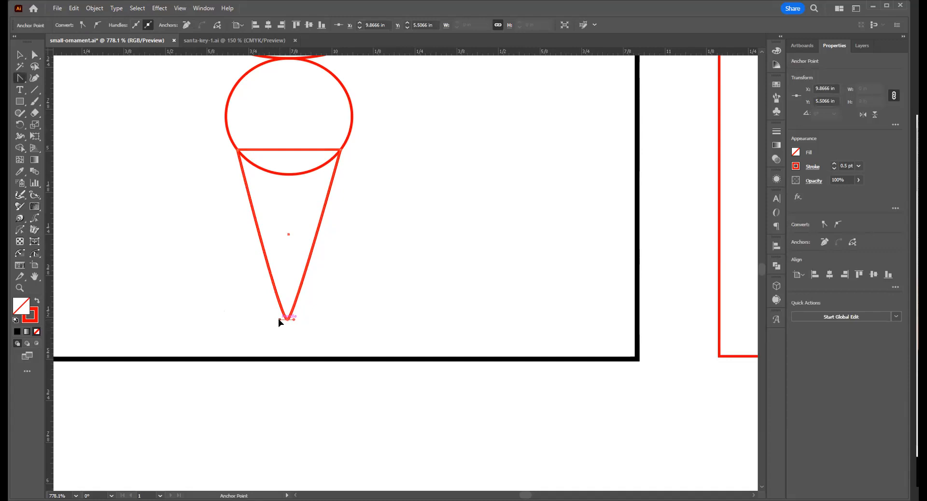
pyautogui.moveTo(278, 317); pyautogui.dragTo(282, 219)
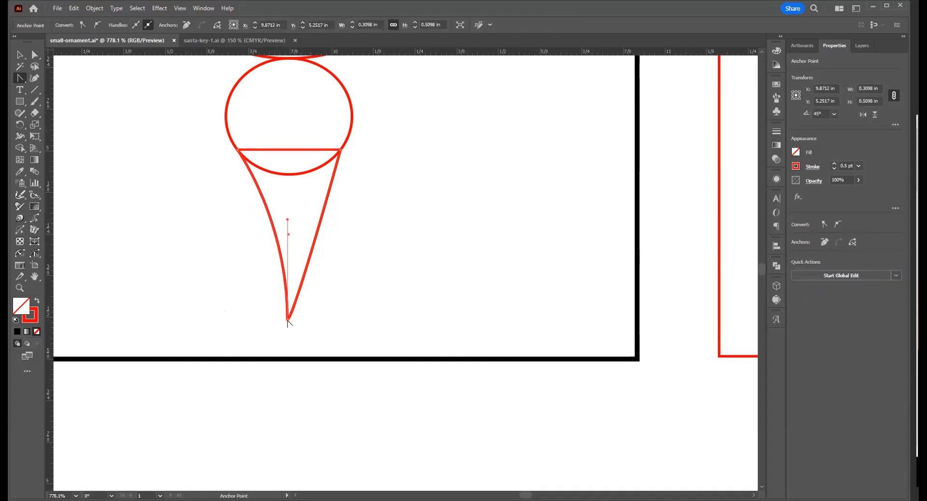
pyautogui.keyDown('ctrl'); pyautogui.click(288, 320); pyautogui.keyUp('ctrl')
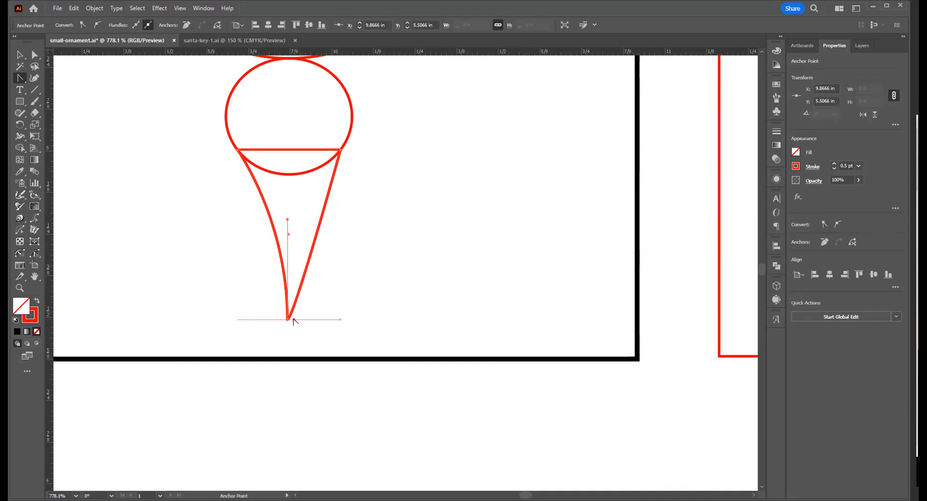
pyautogui.moveTo(292, 318); pyautogui.dragTo(293, 218)
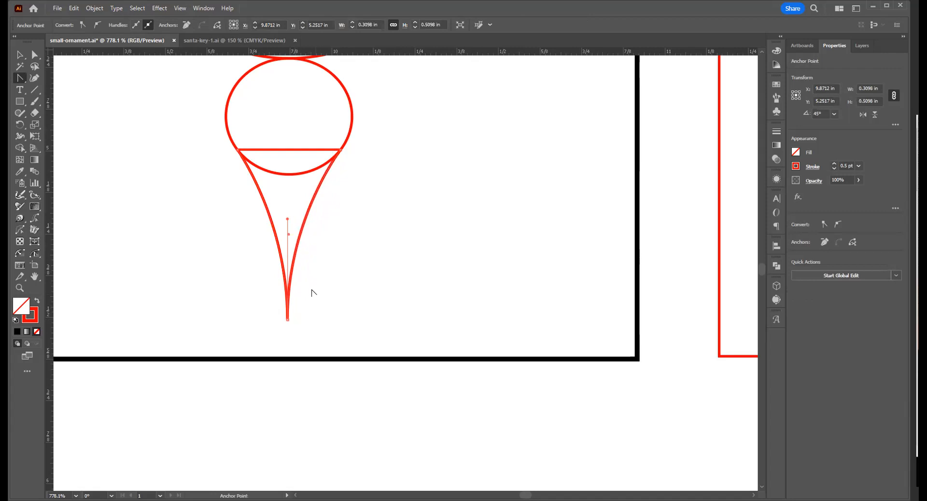
# Step: Draw a circle about 0.13 in across, centered on the spike's tip
pyautogui.press('v')
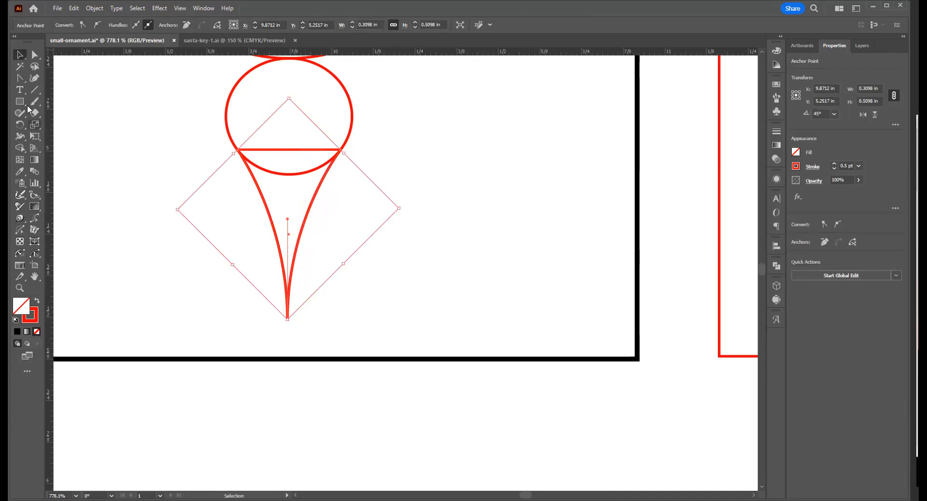
pyautogui.moveTo(23, 101); pyautogui.dragTo(65, 123)
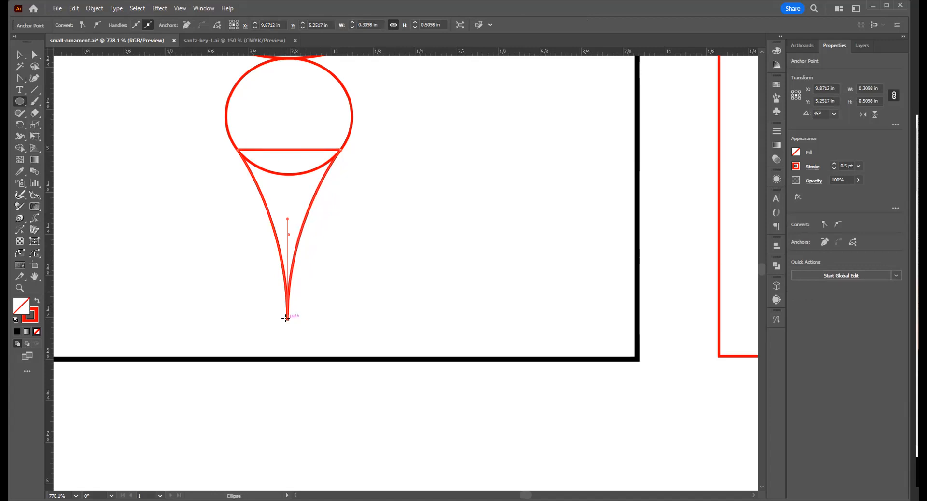
pyautogui.moveTo(287, 320); pyautogui.dragTo(288, 342)
pyautogui.press('v')
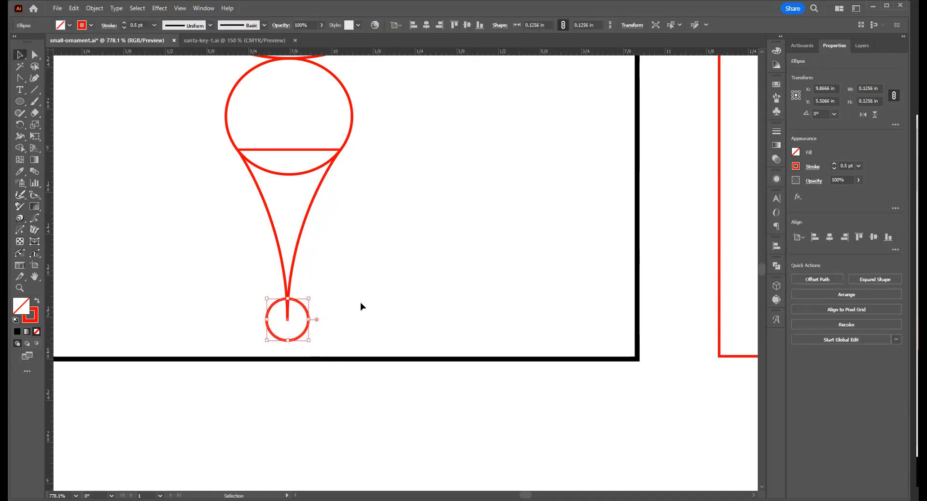
pyautogui.click(316, 238)
# Step: Move the lowest ellipse, spike and small circle together straight up about 0.06 in to overlap the middle ellipse
pyautogui.keyDown('alt'); pyautogui.click(357, 186); pyautogui.keyUp('alt')
pyautogui.keyDown('alt'); pyautogui.click(404, 192); pyautogui.keyUp('alt')
pyautogui.keyDown('alt'); pyautogui.click(404, 192); pyautogui.keyUp('alt')
pyautogui.keyDown('alt'); pyautogui.click(395, 267); pyautogui.keyUp('alt')
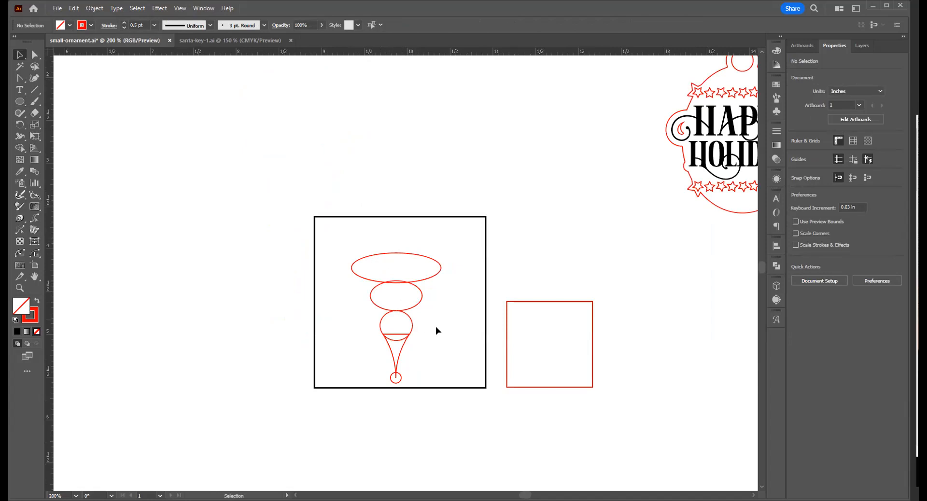
pyautogui.moveTo(363, 316); pyautogui.dragTo(411, 382)
pyautogui.moveTo(400, 339); pyautogui.dragTo(398, 335)
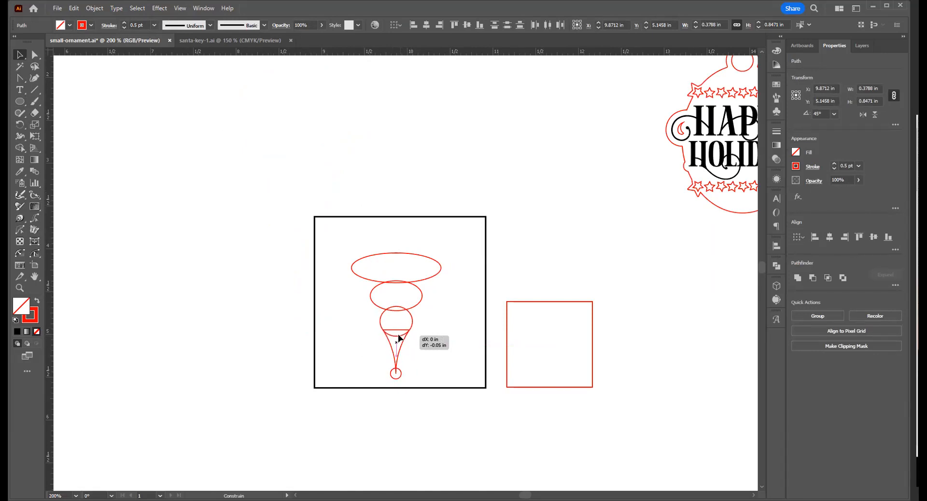
pyautogui.moveTo(397, 333); pyautogui.dragTo(398, 333)
pyautogui.click(337, 316)
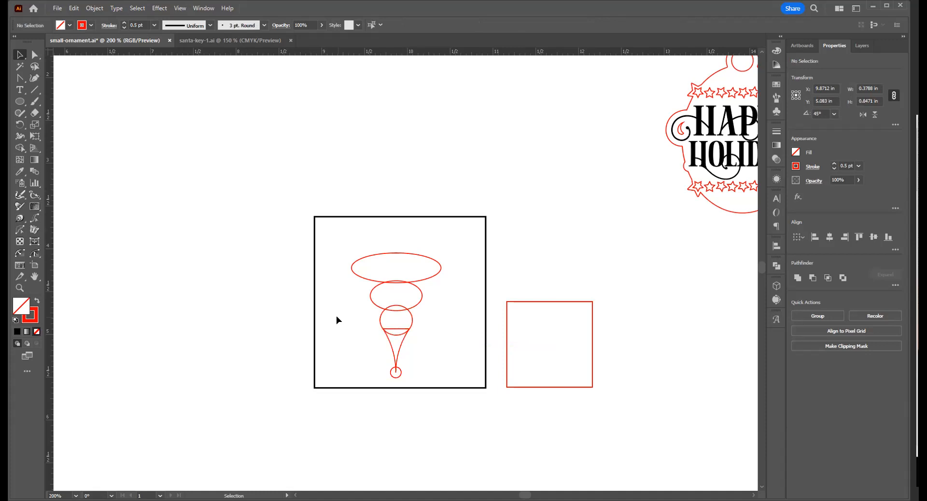
# Step: Move the two lower ellipses, spike and small circle together straight up so they overlap the widest ellipse more
pyautogui.moveTo(345, 298); pyautogui.dragTo(439, 391)
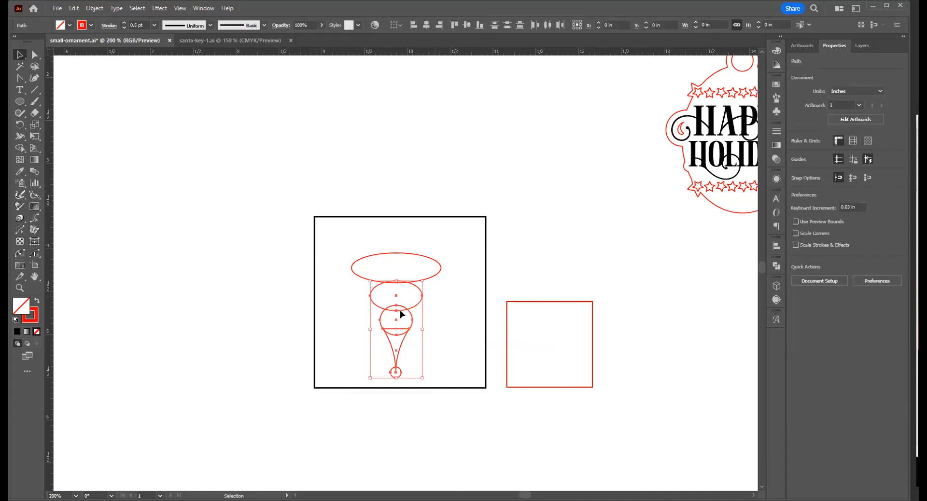
pyautogui.moveTo(413, 305); pyautogui.dragTo(415, 300)
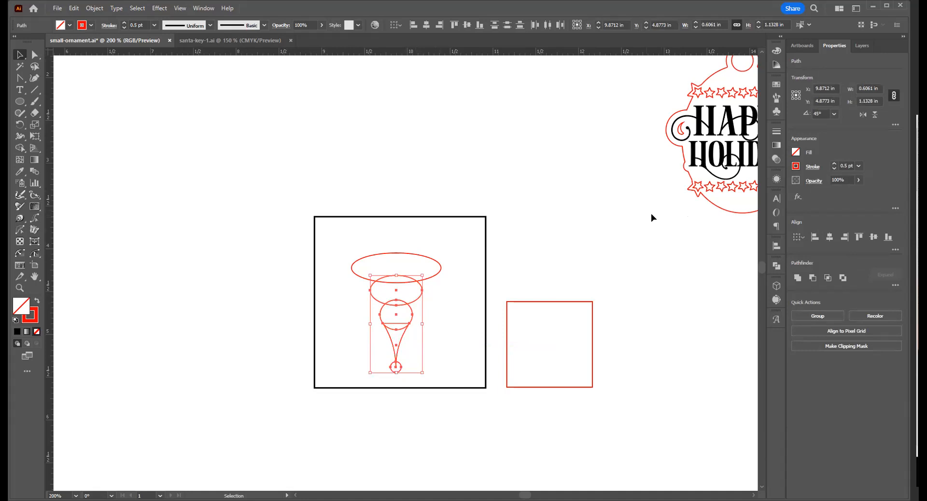
pyautogui.moveTo(670, 155); pyautogui.dragTo(437, 249)
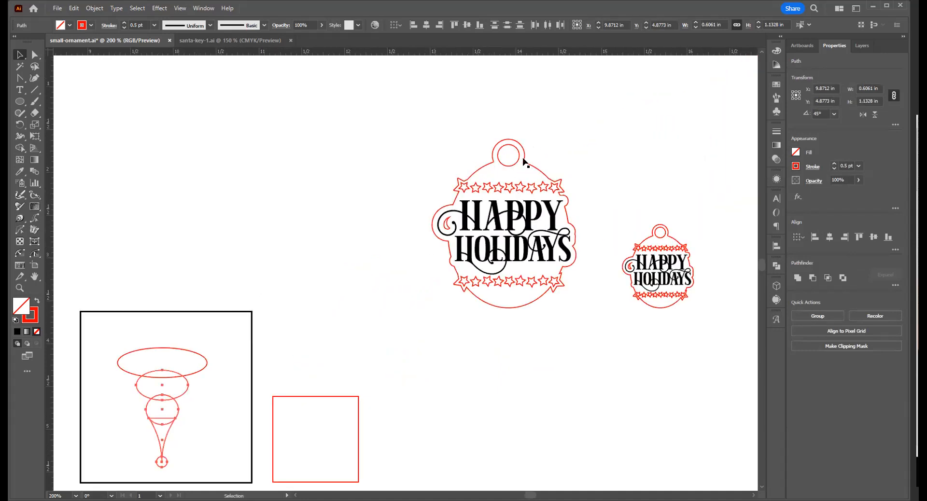
pyautogui.moveTo(312, 273); pyautogui.dragTo(587, 169)
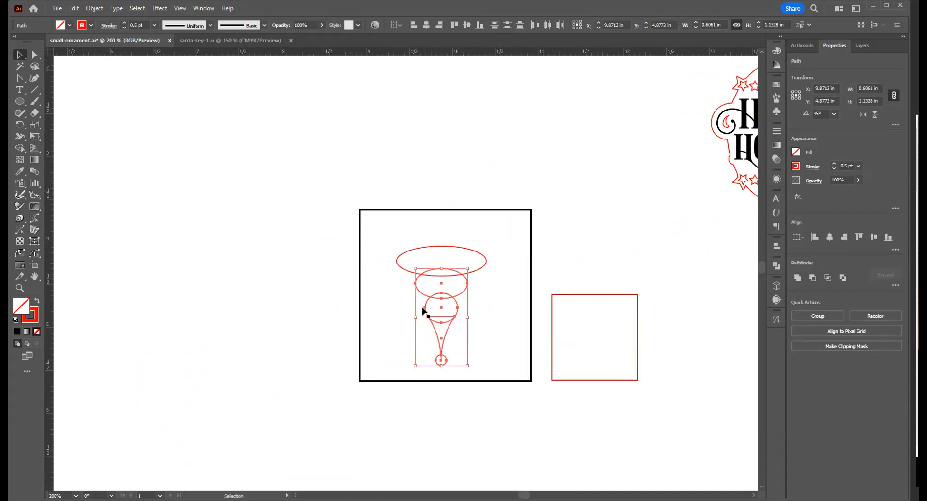
pyautogui.click(388, 296)
# Step: Draw a rounded rectangle about 0.57 × 0.16 in over the widest ellipse's upper edge and another about 0.24 × 0.15 in overlapping above it
pyautogui.moveTo(662, 223); pyautogui.dragTo(458, 248)
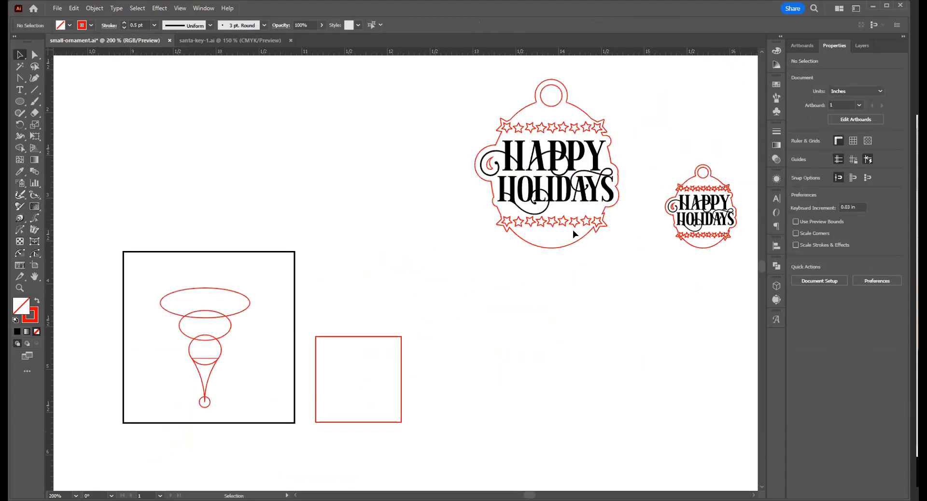
pyautogui.moveTo(235, 289); pyautogui.dragTo(450, 239)
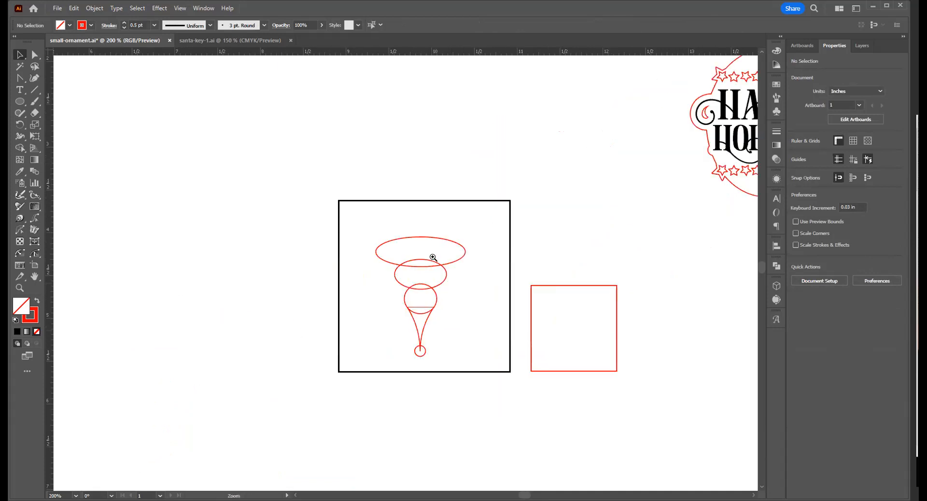
pyautogui.scroll(2, 393, 300)
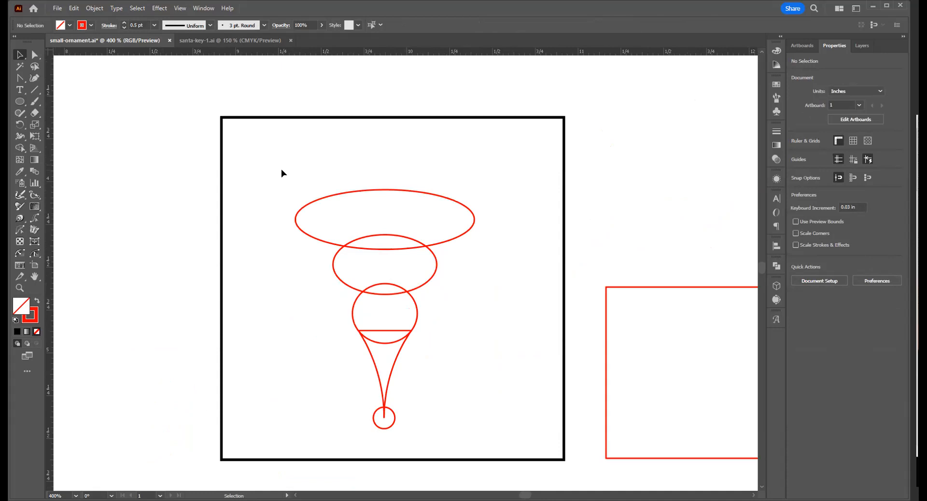
pyautogui.click(20, 102)
pyautogui.moveTo(20, 103); pyautogui.dragTo(67, 114)
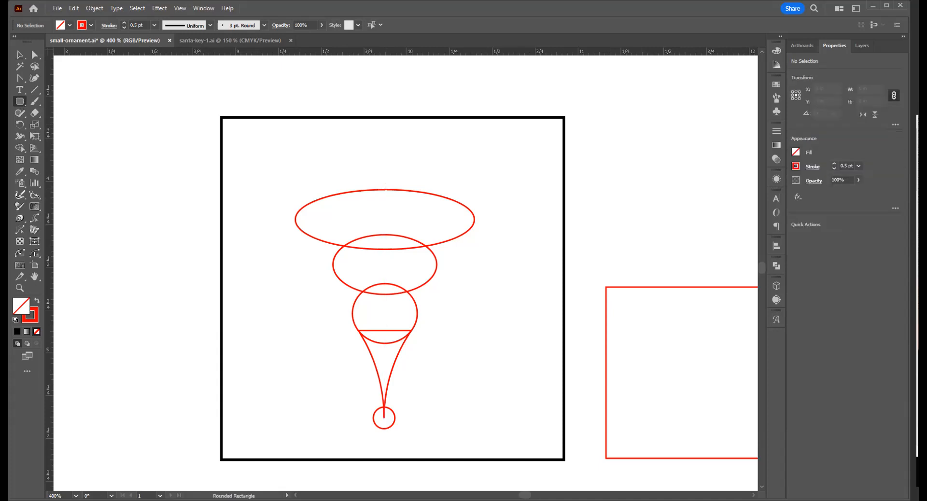
pyautogui.moveTo(385, 188); pyautogui.dragTo(434, 174)
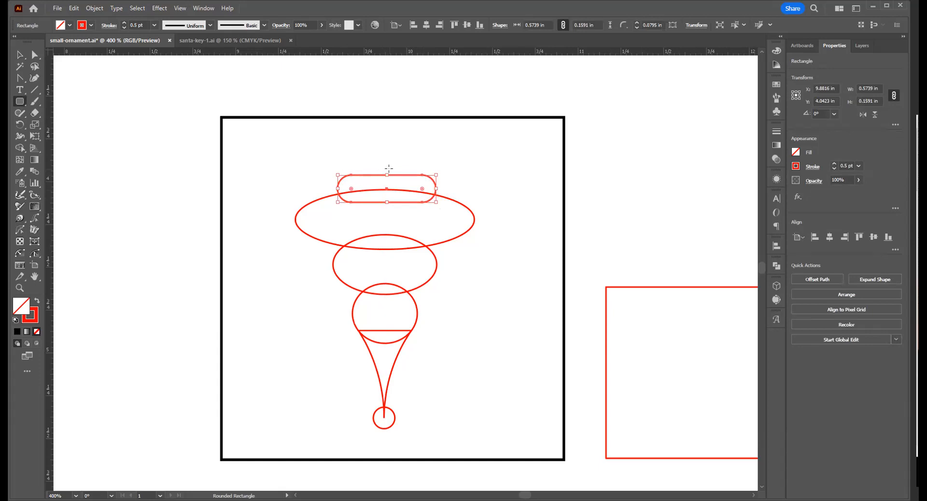
pyautogui.moveTo(385, 167); pyautogui.dragTo(406, 180)
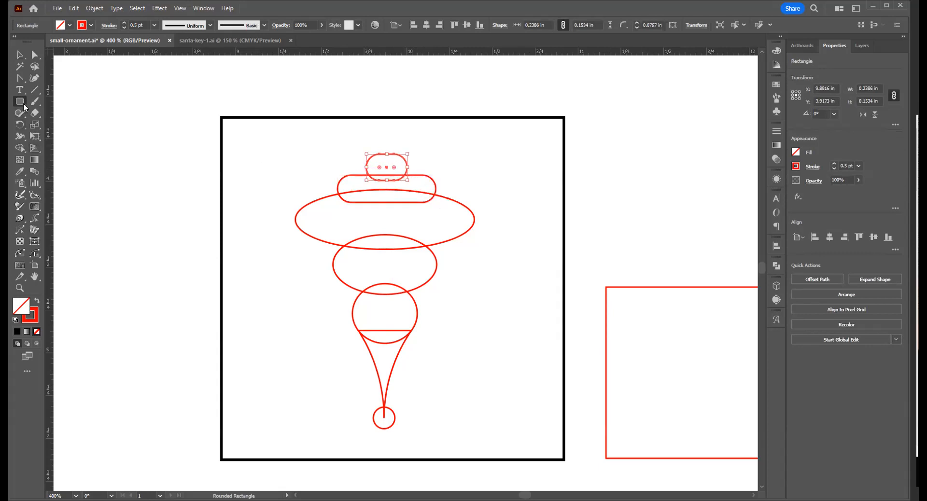
# Step: Draw a circle about 0.20 in across above the small rounded rectangle and move it down to overlap it, at about Y 3.78 in
pyautogui.moveTo(22, 105); pyautogui.dragTo(70, 124)
pyautogui.moveTo(385, 138); pyautogui.dragTo(396, 155)
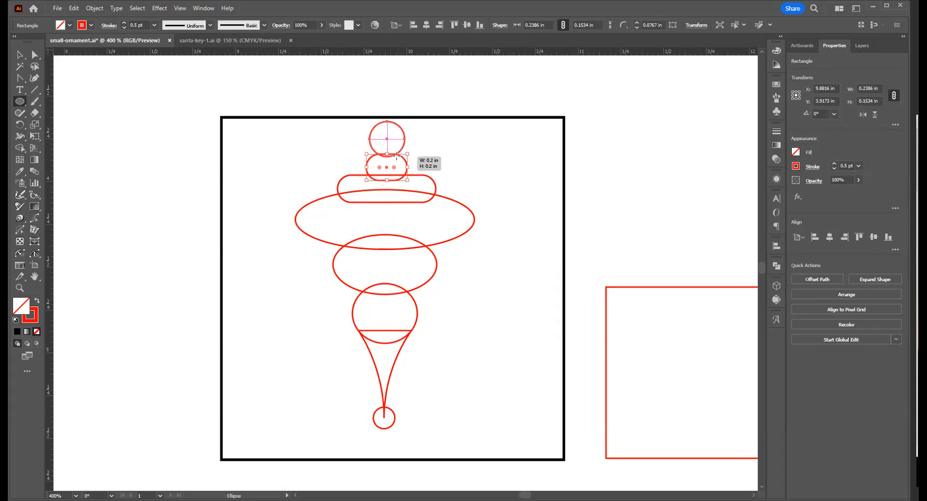
pyautogui.moveTo(397, 156); pyautogui.dragTo(396, 156)
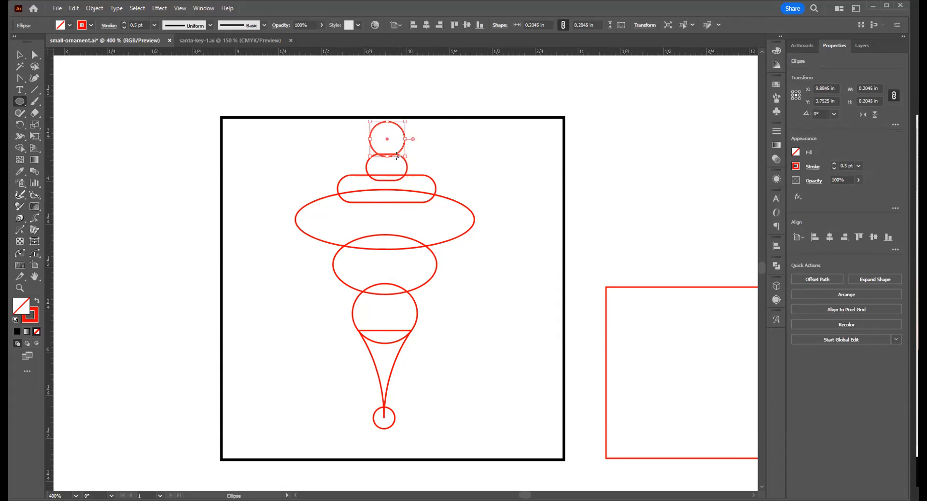
pyautogui.press('v')
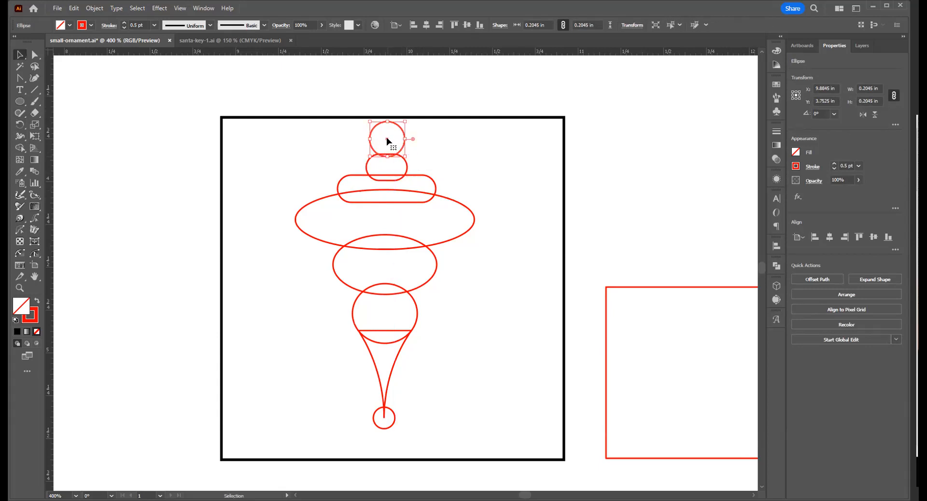
pyautogui.moveTo(387, 138); pyautogui.dragTo(387, 144)
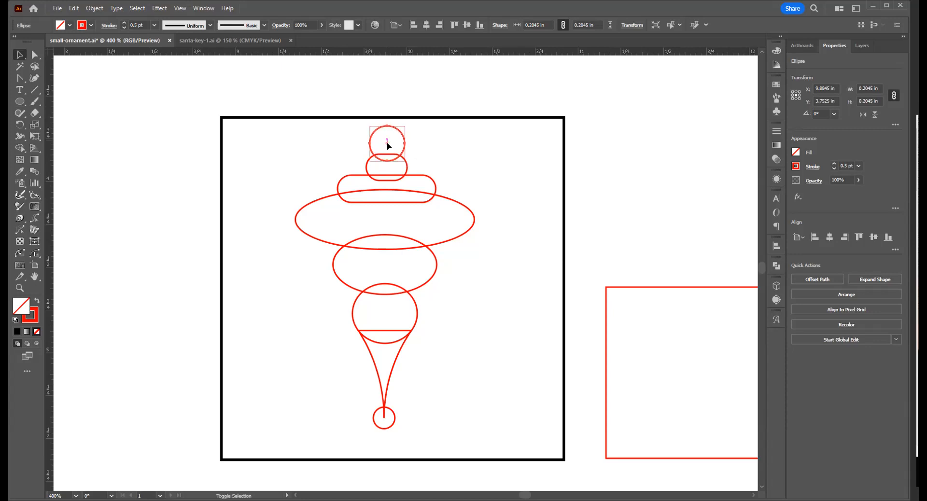
# Step: Offset the top circle's path inward by -0.06 in to make the hanging hole
pyautogui.click(95, 8)
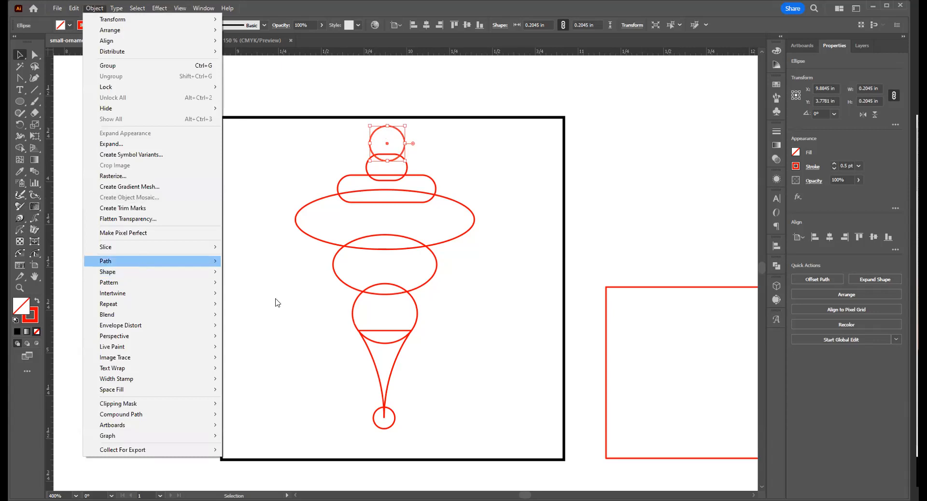
pyautogui.moveTo(139, 264)
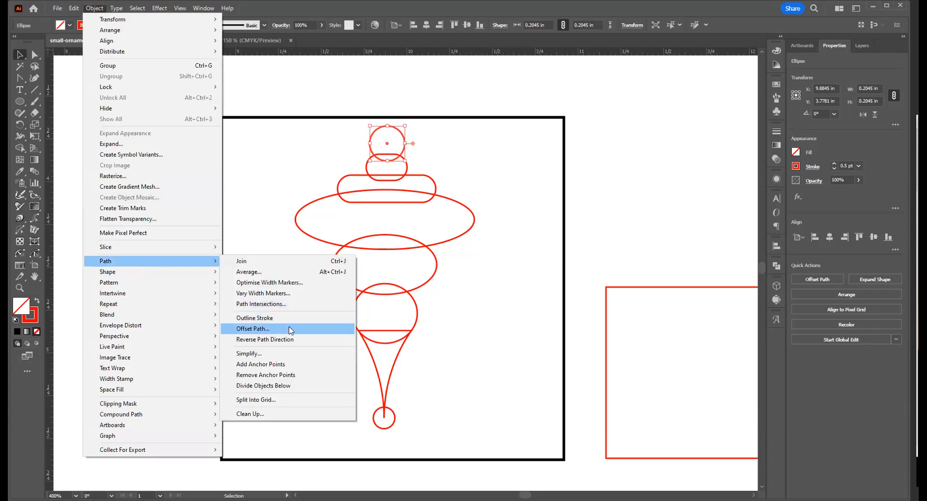
pyautogui.click(291, 331)
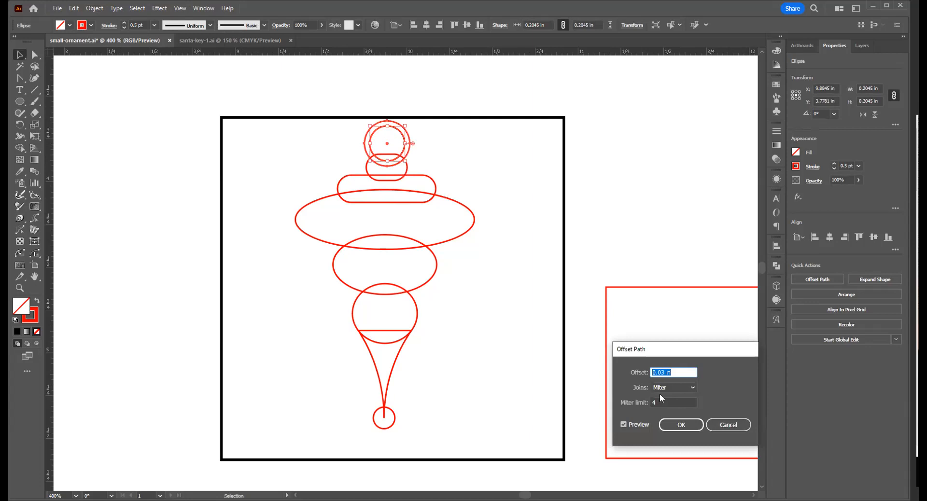
pyautogui.write('-0')
pyautogui.press('BackSpace')
pyautogui.write('.06')
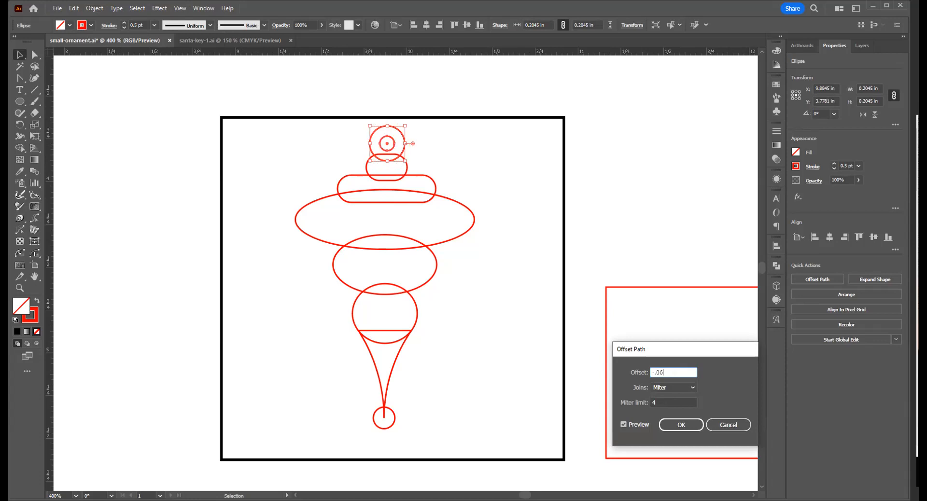
pyautogui.press('Return')
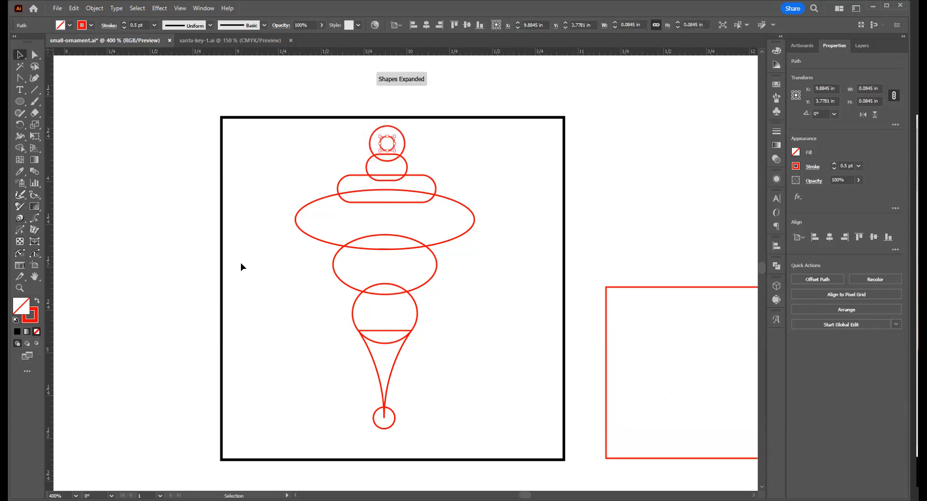
pyautogui.click(197, 225)
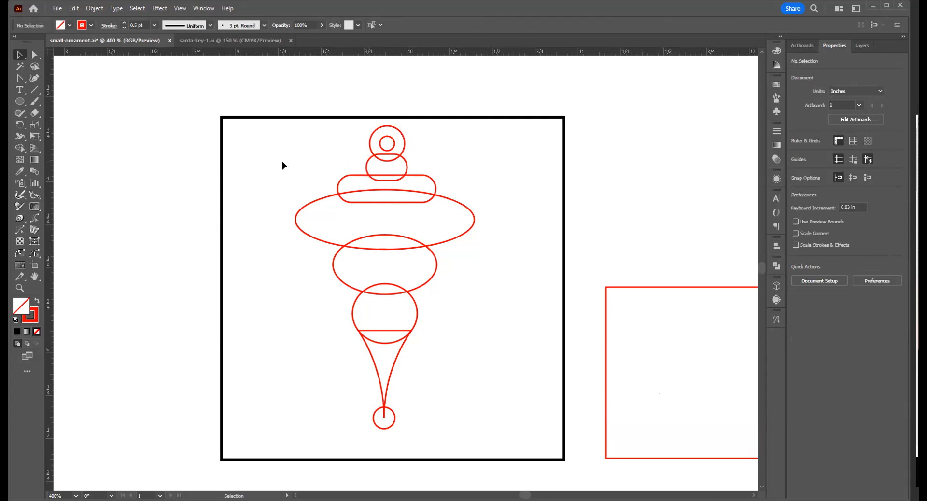
# Step: Try to unite the overlapping ornament shapes into one outline around the hanging hole
pyautogui.moveTo(374, 213); pyautogui.dragTo(464, 435)
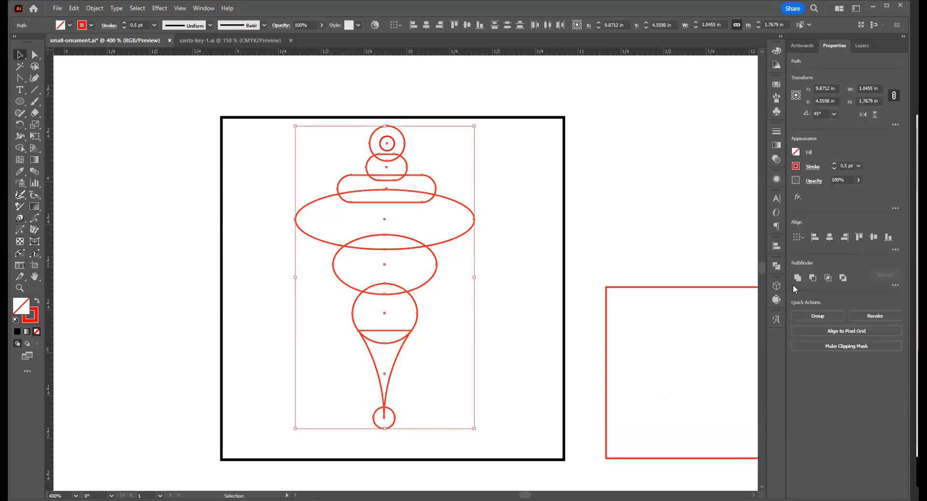
pyautogui.click(798, 278)
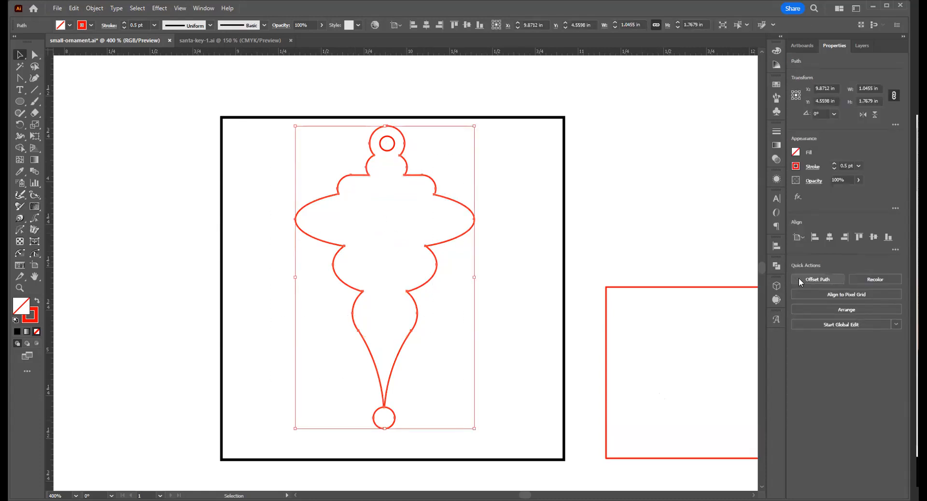
pyautogui.click(630, 361)
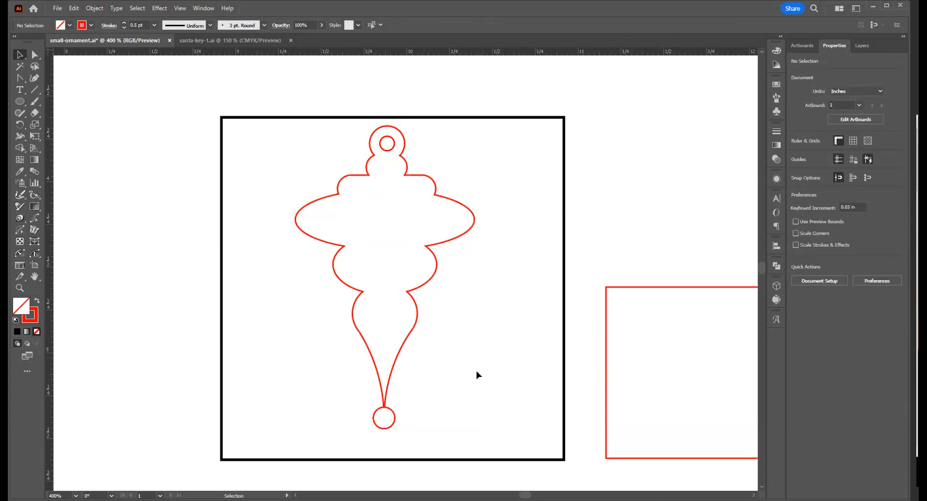
pyautogui.click(407, 434)
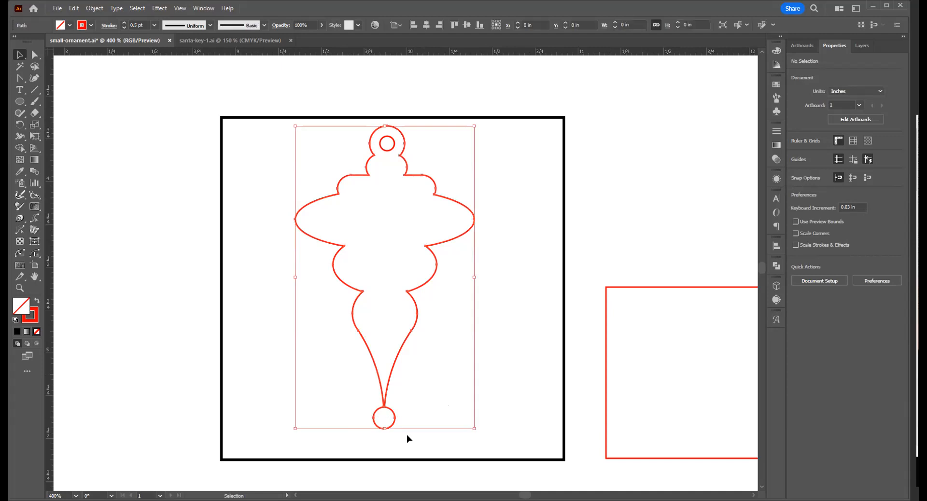
pyautogui.click(410, 415)
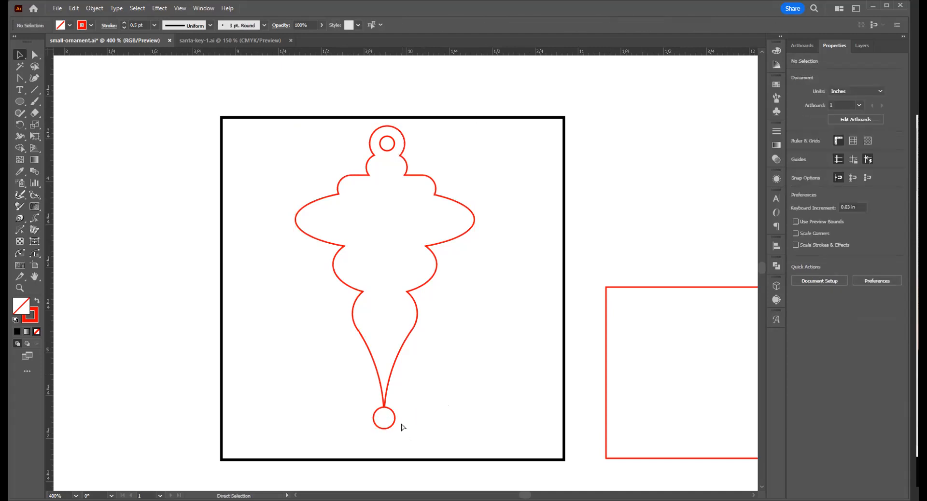
pyautogui.hotkey('ctrl', 'z')
pyautogui.click(394, 430)
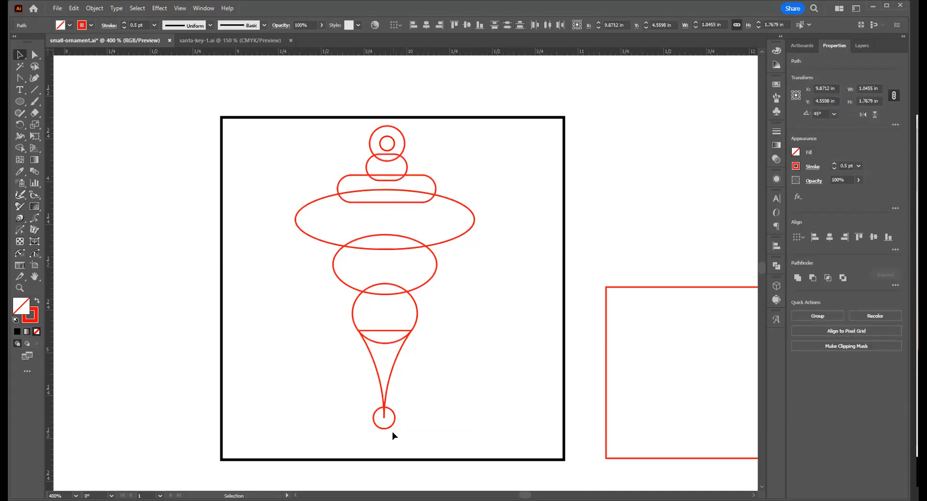
# Step: Move the small circle at the spike's tip up about 0.05 in and unite all the ornament shapes
pyautogui.moveTo(393, 417); pyautogui.dragTo(392, 409)
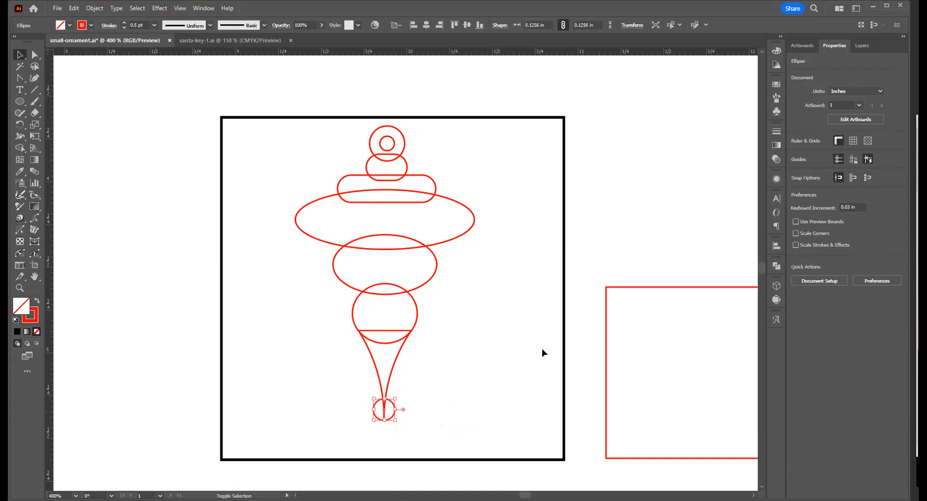
pyautogui.moveTo(249, 125); pyautogui.dragTo(501, 424)
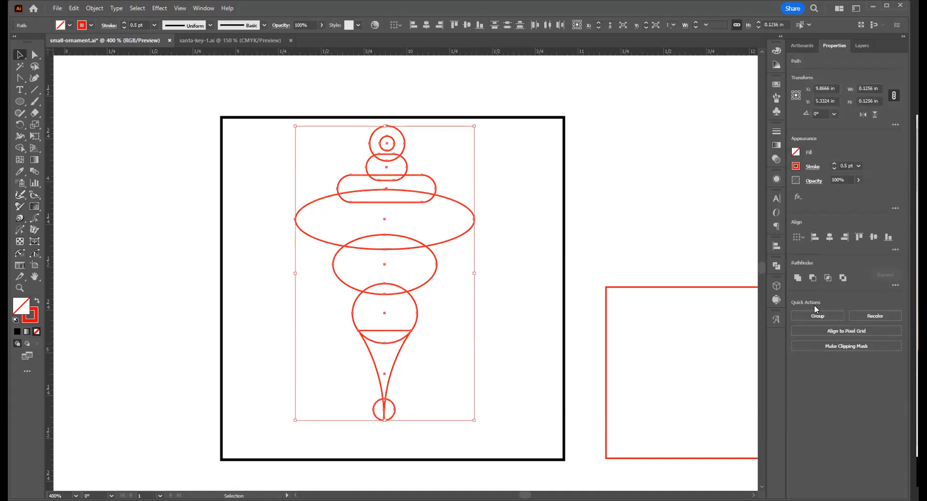
pyautogui.click(796, 277)
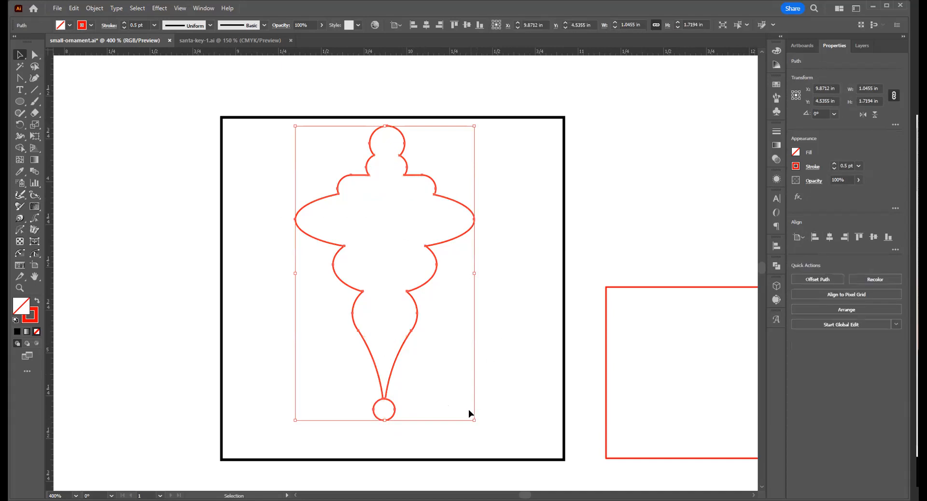
pyautogui.click(404, 417)
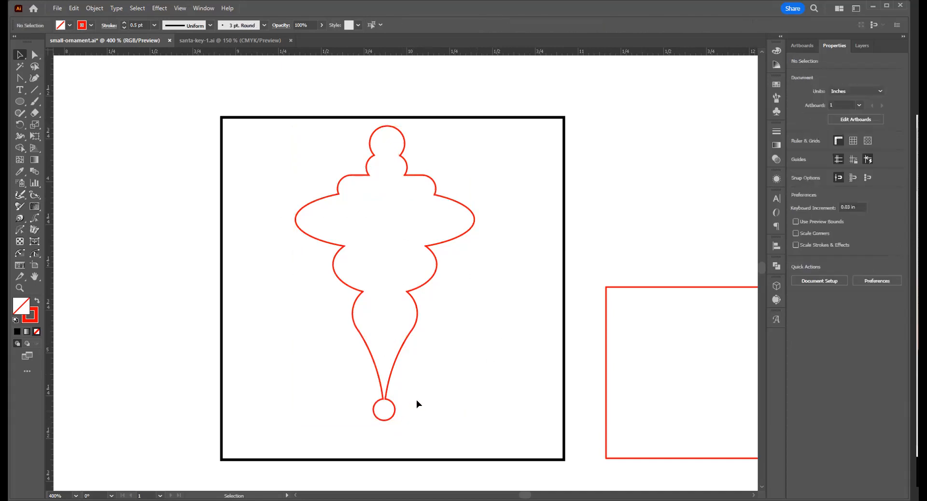
# Step: Undo the last unite and unite the ornament shapes again without the small hanging-hole circle
pyautogui.moveTo(286, 143); pyautogui.dragTo(503, 418)
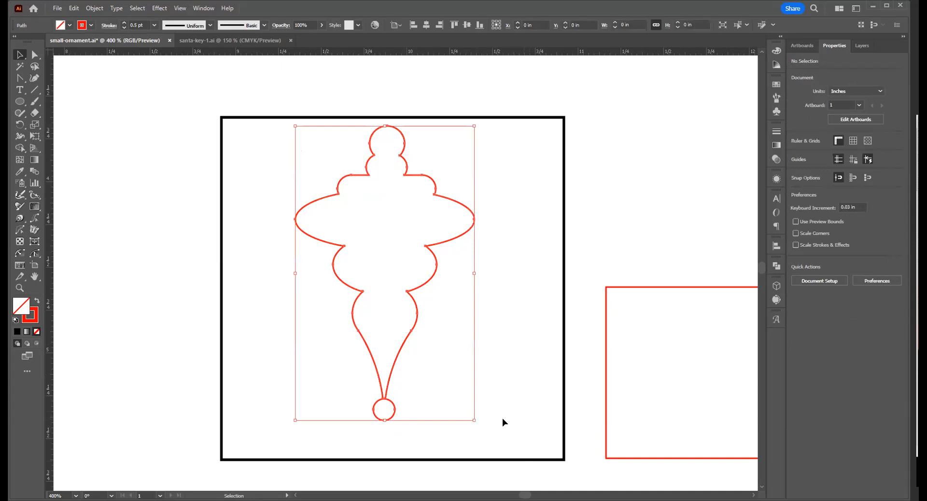
pyautogui.hotkey('ctrl', 'z')
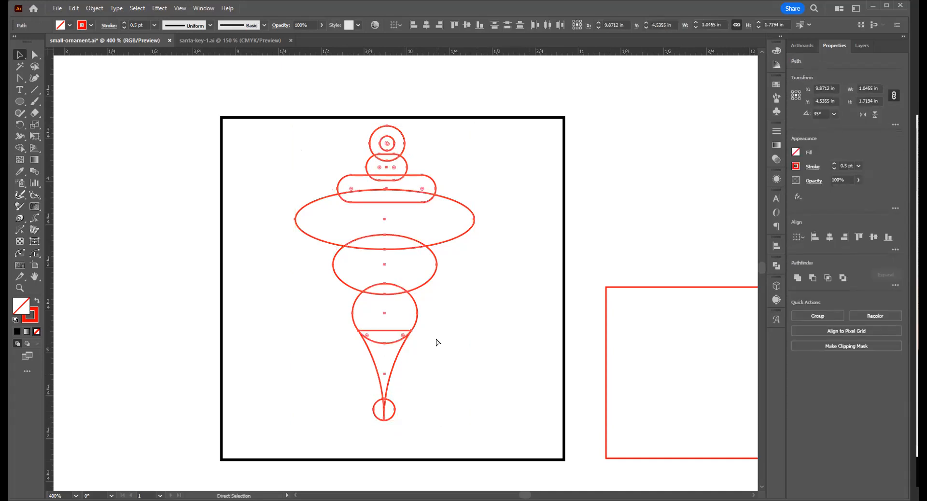
pyautogui.keyDown('shift'); pyautogui.click(392, 143); pyautogui.keyUp('shift')
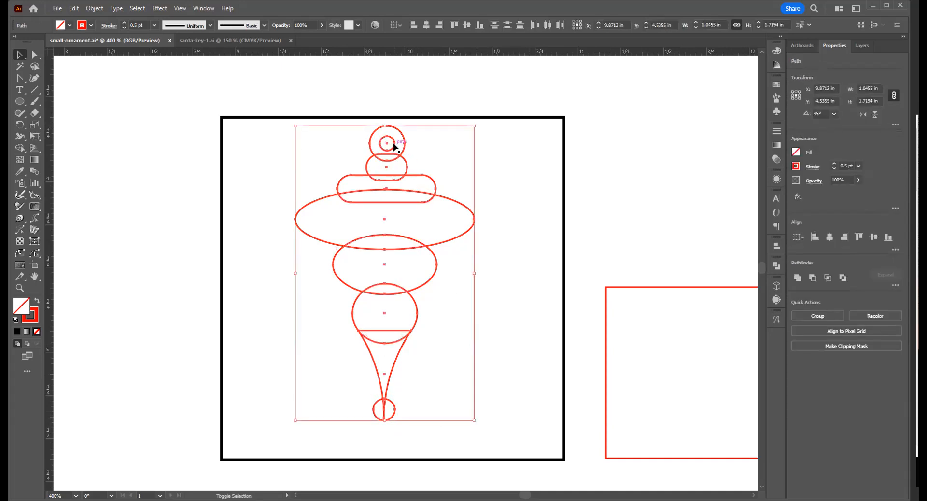
pyautogui.click(797, 278)
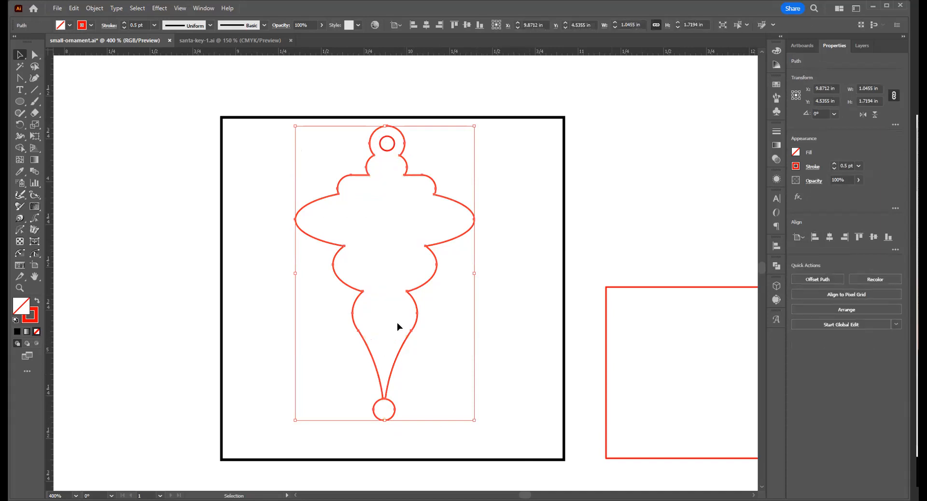
# Step: Scale the ornament outline and its hanging hole up together to nearly fill the height of the black square
pyautogui.click(450, 328)
pyautogui.moveTo(276, 129); pyautogui.dragTo(499, 447)
pyautogui.moveTo(294, 125); pyautogui.dragTo(290, 119)
pyautogui.click(266, 187)
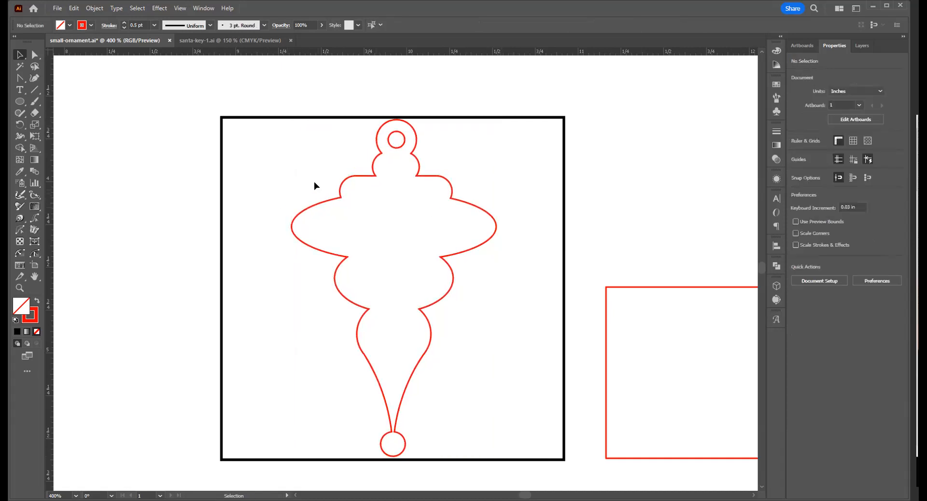
# Step: Draw a circle about 0.026 in across at the left notch above the widest ellipse, filled magenta with no stroke
pyautogui.click(19, 101)
pyautogui.click(373, 199)
pyautogui.click(428, 252)
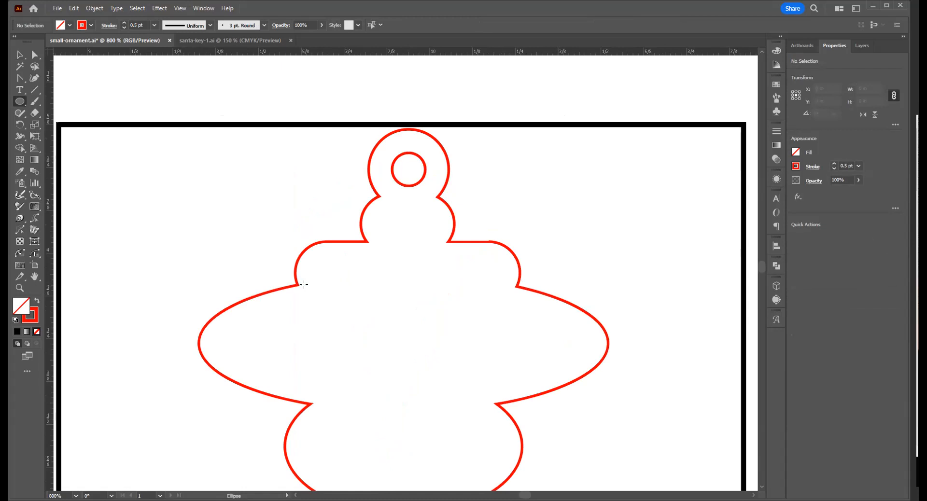
pyautogui.moveTo(304, 284); pyautogui.dragTo(308, 287)
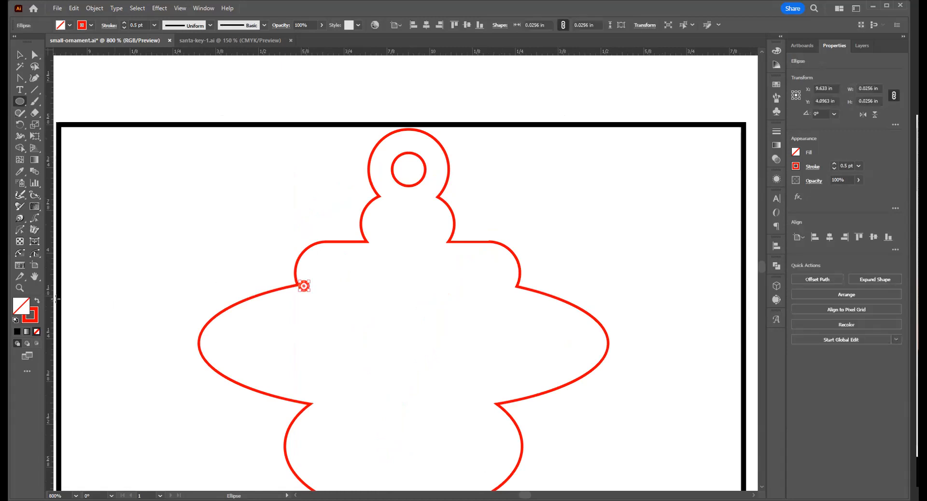
pyautogui.click(37, 301)
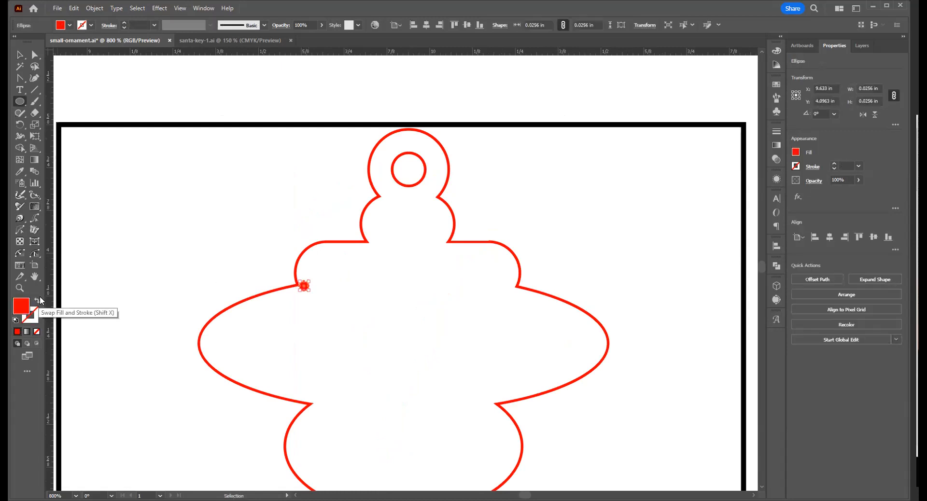
pyautogui.click(69, 25)
pyautogui.click(53, 41)
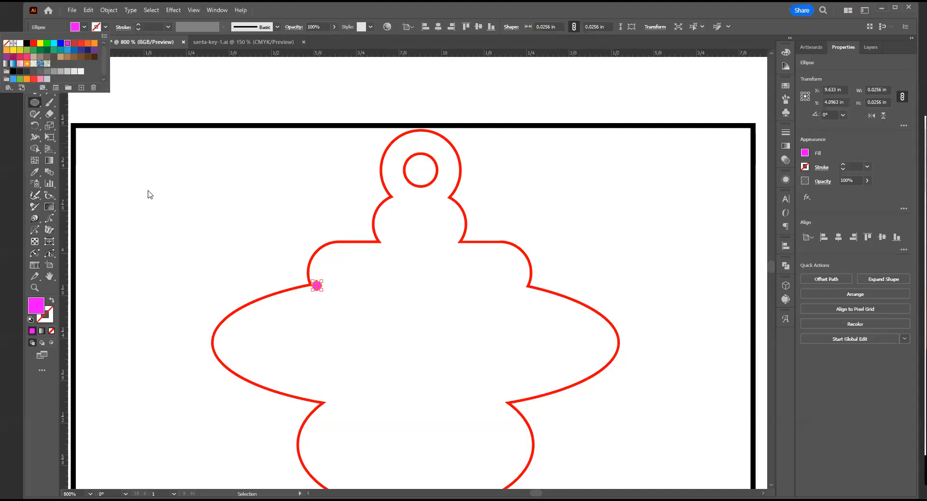
pyautogui.click(149, 193)
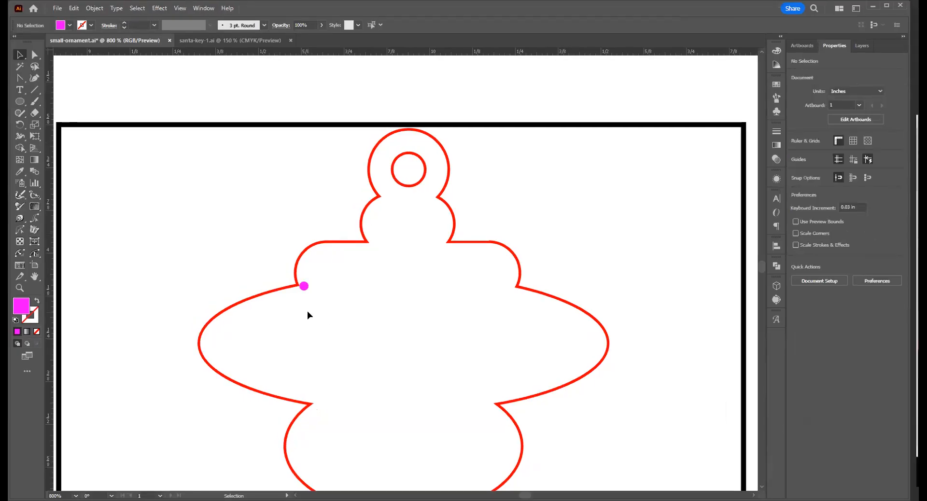
# Step: Duplicate the magenta dot into a wavy six-dot run and copy the run three times horizontally past the right notch
pyautogui.click(304, 286)
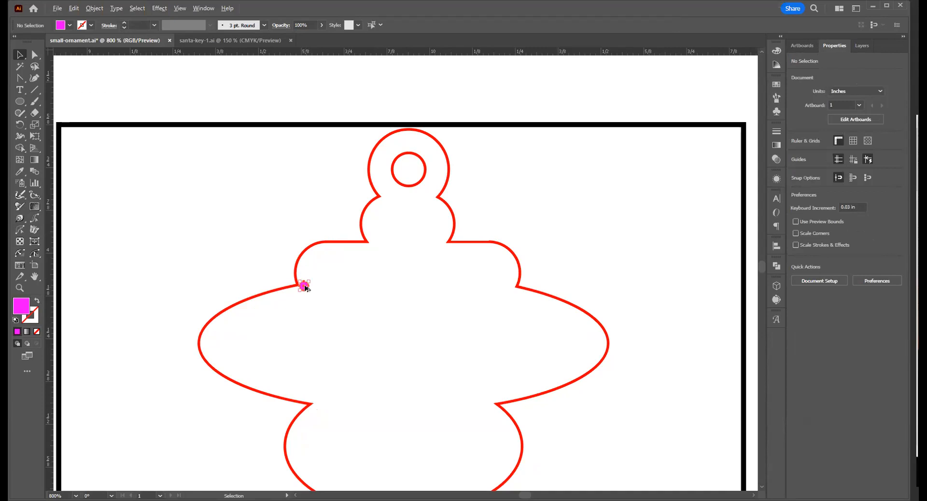
pyautogui.moveTo(305, 287); pyautogui.dragTo(371, 294)
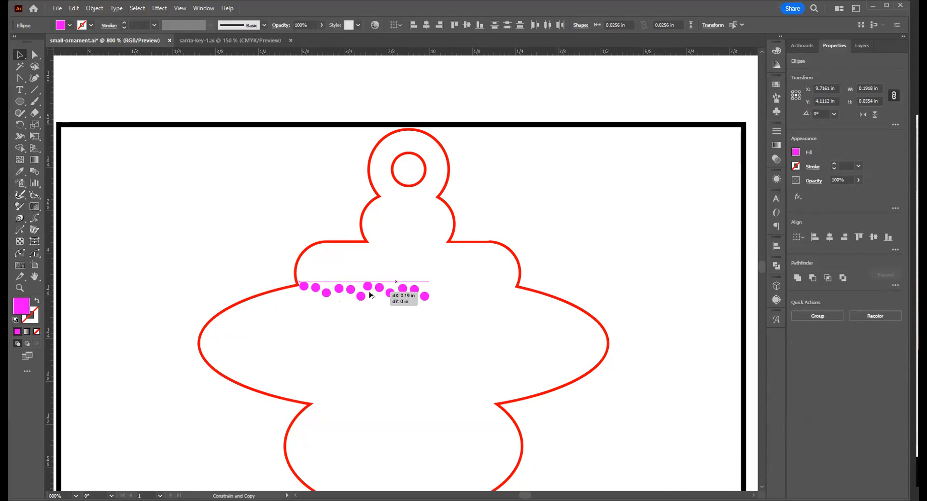
pyautogui.moveTo(370, 295); pyautogui.dragTo(434, 294)
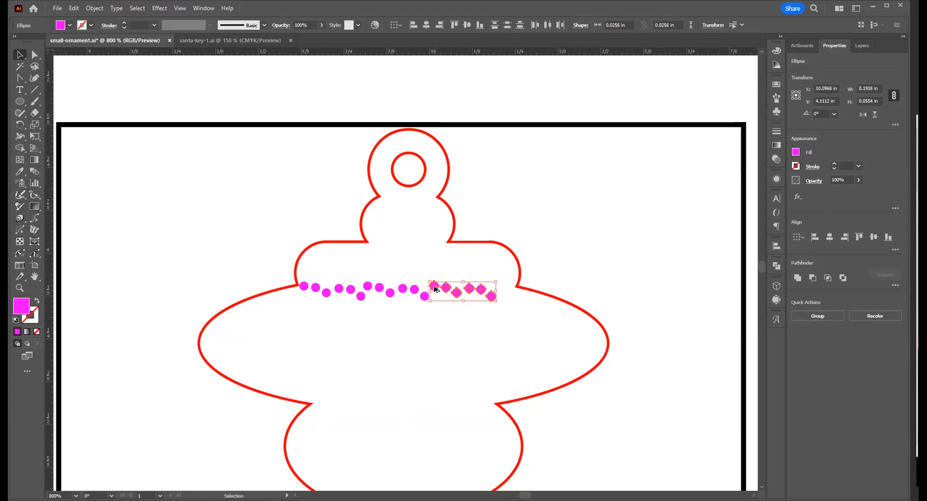
pyautogui.keyDown('shift'); pyautogui.click(434, 288); pyautogui.keyUp('shift')
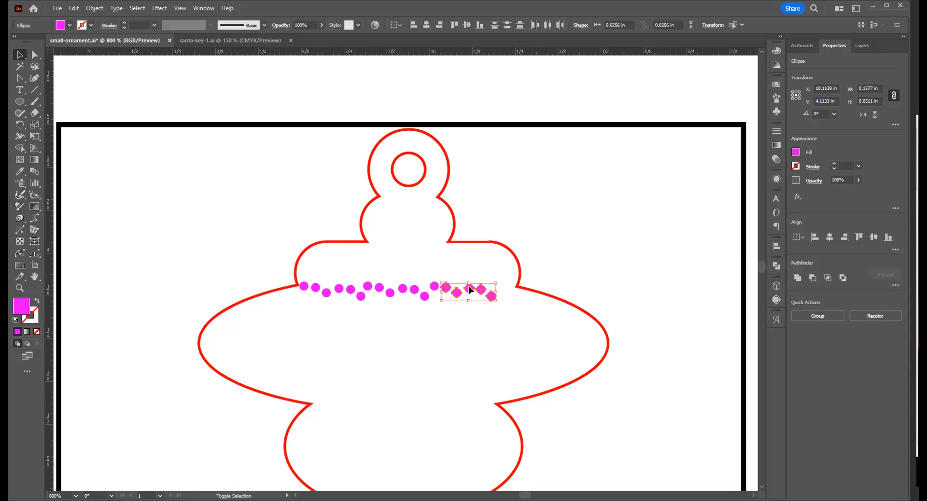
pyautogui.click(438, 271)
pyautogui.moveTo(432, 270); pyautogui.dragTo(489, 304)
pyautogui.moveTo(433, 288); pyautogui.dragTo(500, 292)
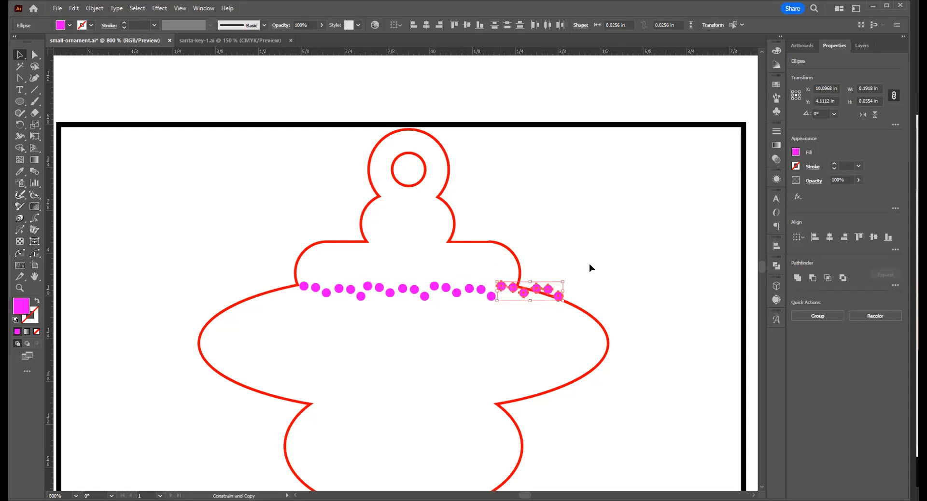
# Step: Delete the four surplus magenta dots that extend beyond the right notch
pyautogui.click(589, 264)
pyautogui.moveTo(569, 279); pyautogui.dragTo(517, 313)
pyautogui.keyDown('shift'); pyautogui.click(554, 383); pyautogui.keyUp('shift')
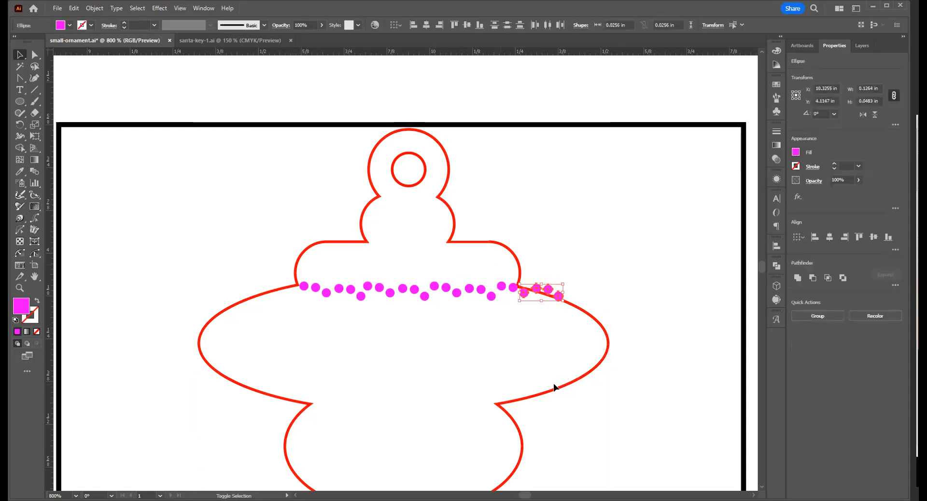
pyautogui.press('Delete')
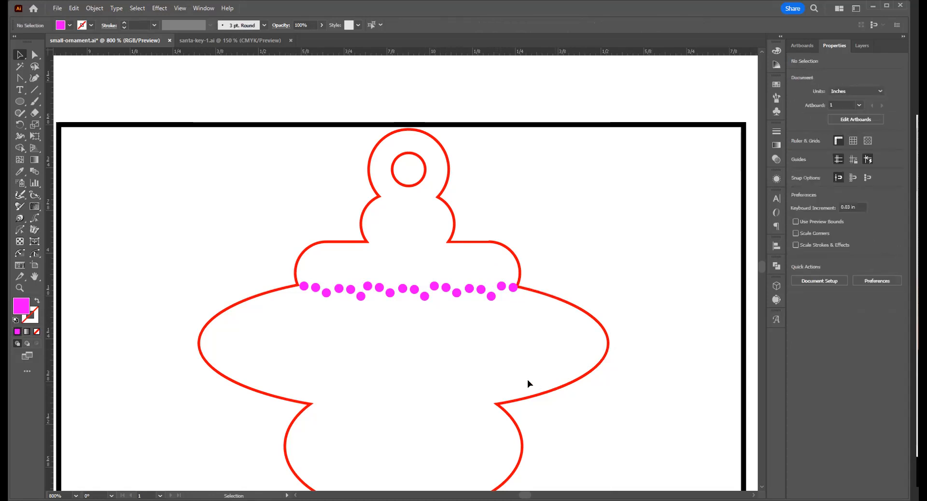
pyautogui.press('z')
pyautogui.keyDown('alt'); pyautogui.click(427, 328); pyautogui.keyUp('alt')
pyautogui.keyDown('alt'); pyautogui.click(393, 307); pyautogui.keyUp('alt')
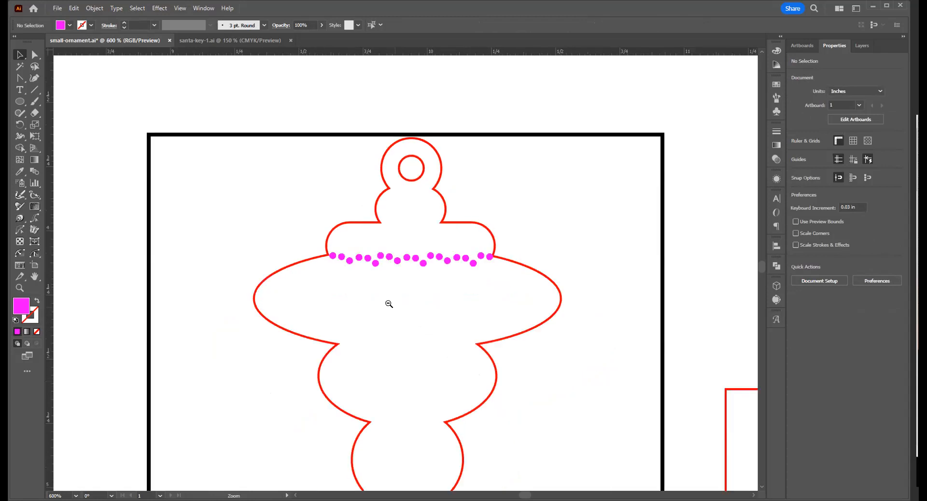
pyautogui.keyDown('alt'); pyautogui.click(424, 280); pyautogui.keyUp('alt')
pyautogui.keyDown('alt'); pyautogui.click(423, 293); pyautogui.keyUp('alt')
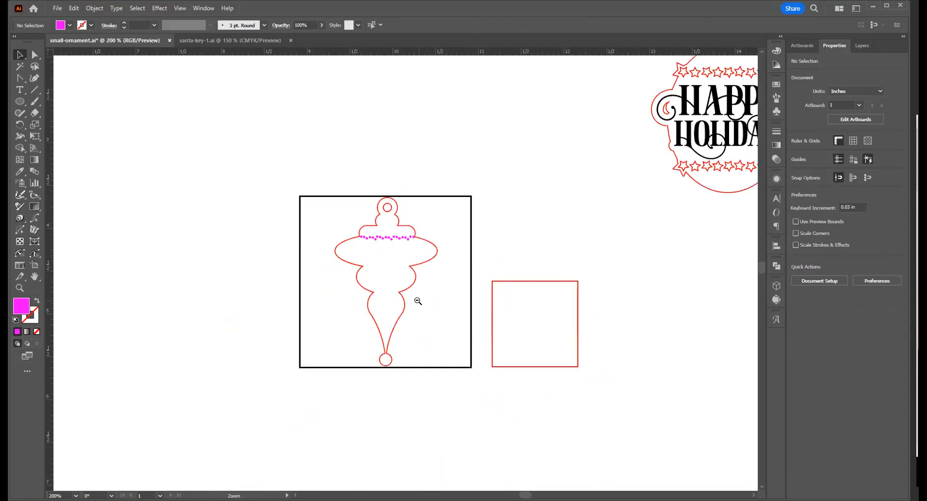
# Step: Rearrange four of the magenta dots into a deeper V starting at the left notch and delete all the other dots
pyautogui.keyDown('alt'); pyautogui.click(418, 301); pyautogui.keyUp('alt')
pyautogui.press('v')
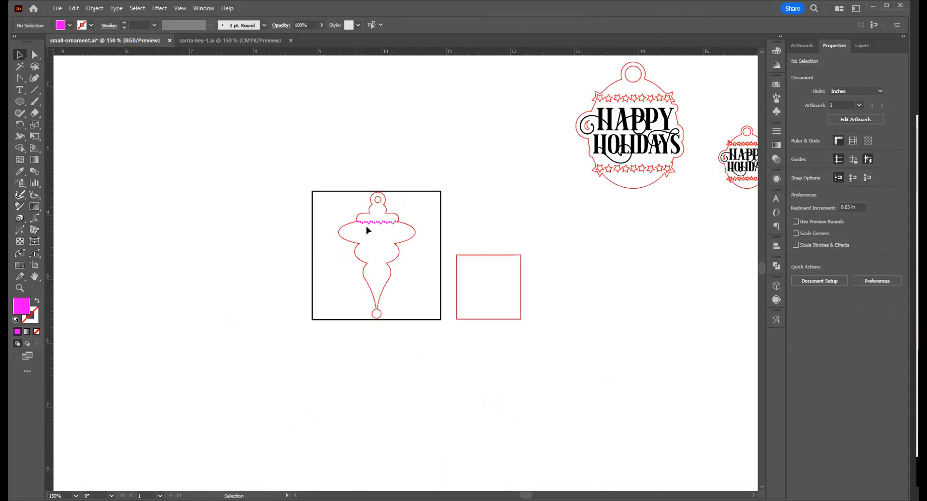
pyautogui.hotkey('ctrl', 'space')
pyautogui.moveTo(375, 216); pyautogui.dragTo(744, 362)
pyautogui.moveTo(198, 333); pyautogui.dragTo(193, 351)
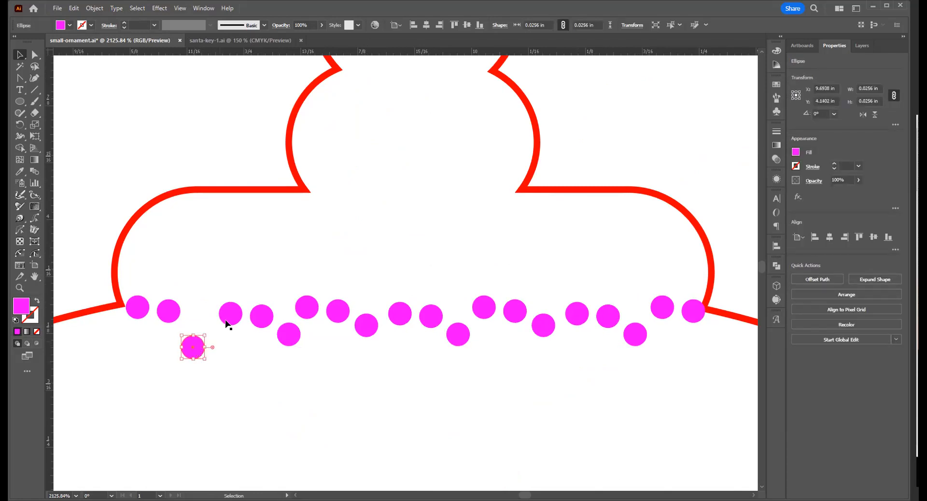
pyautogui.moveTo(220, 324); pyautogui.dragTo(135, 307)
pyautogui.moveTo(262, 322); pyautogui.dragTo(322, 357)
pyautogui.moveTo(256, 284); pyautogui.dragTo(693, 367)
pyautogui.press('Delete')
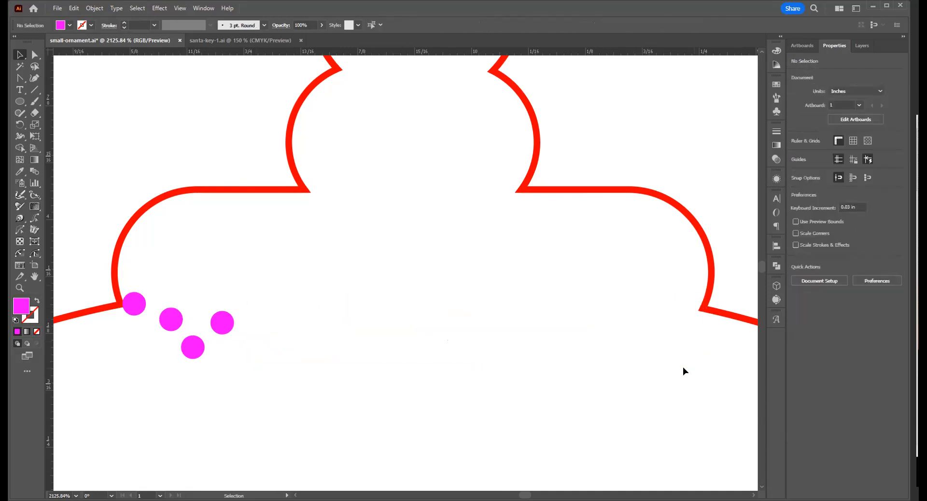
# Step: Duplicate the four-dot V horizontally four times to form a zigzag reaching the right notch
pyautogui.moveTo(166, 357); pyautogui.dragTo(124, 355)
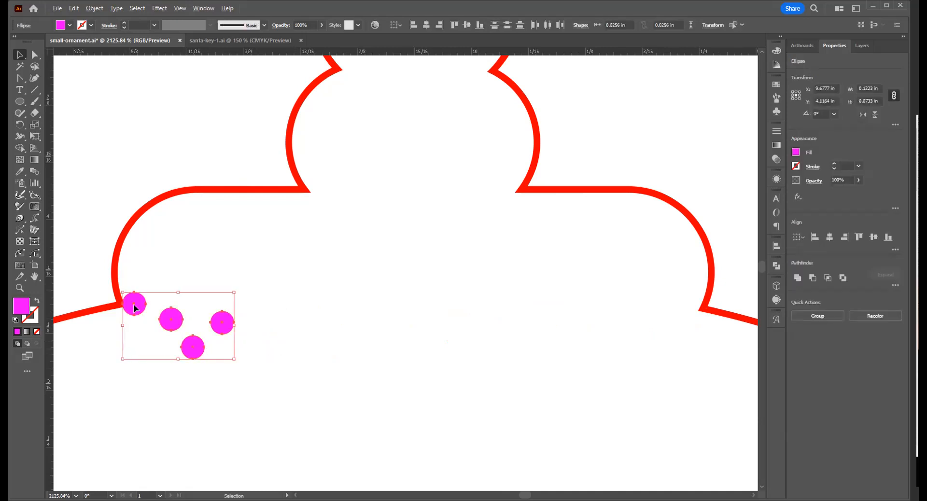
pyautogui.moveTo(129, 312); pyautogui.dragTo(613, 316)
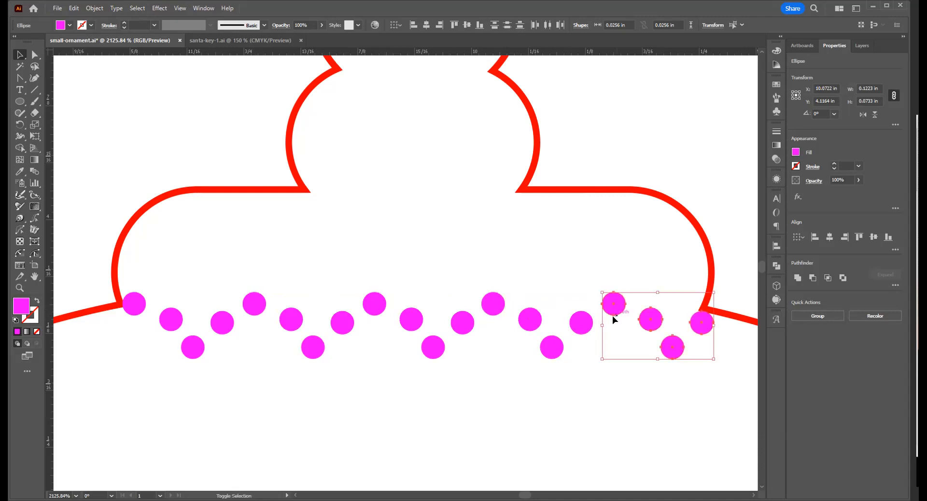
pyautogui.click(396, 414)
# Step: Add the text "PEACE" over the ornament in black Gt Herina Regular at 33 pt
pyautogui.press('z')
pyautogui.keyDown('alt'); pyautogui.click(381, 362); pyautogui.keyUp('alt')
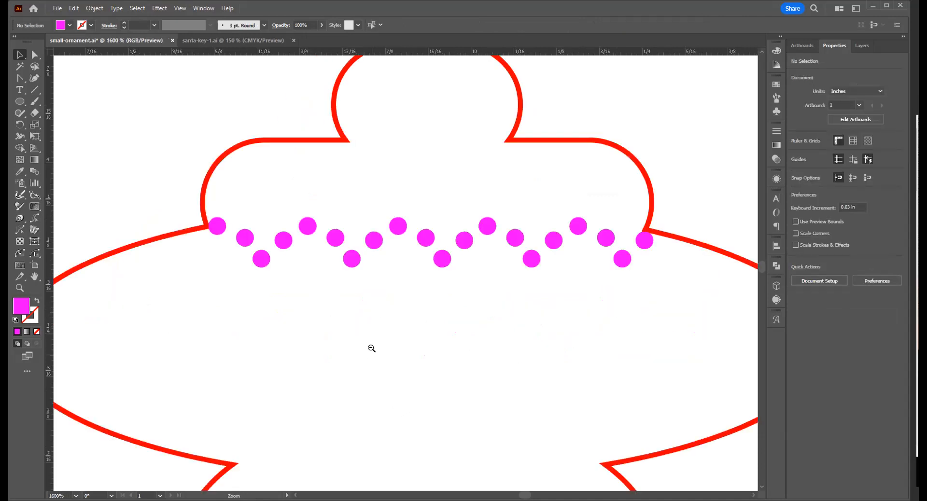
pyautogui.keyDown('alt'); pyautogui.click(380, 315); pyautogui.keyUp('alt')
pyautogui.keyDown('alt'); pyautogui.click(379, 315); pyautogui.keyUp('alt')
pyautogui.keyDown('alt'); pyautogui.click(401, 339); pyautogui.keyUp('alt')
pyautogui.keyDown('alt'); pyautogui.click(401, 339); pyautogui.keyUp('alt')
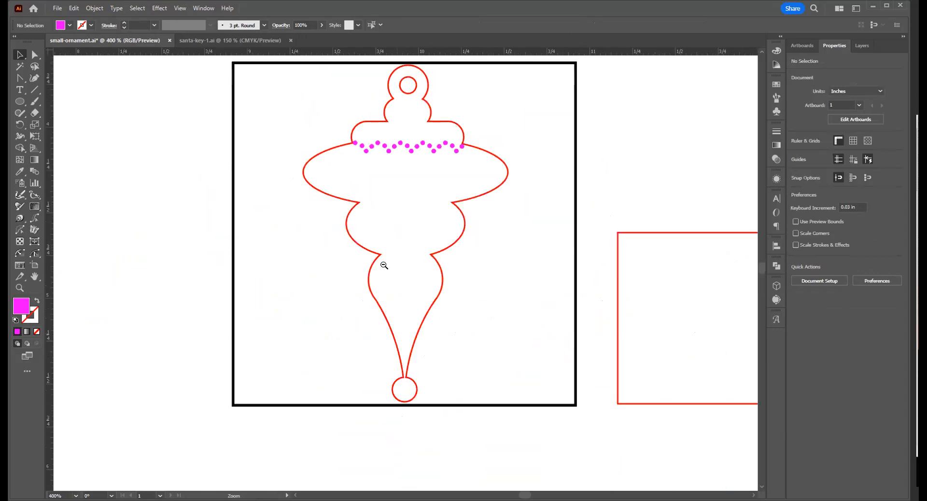
pyautogui.keyDown('alt'); pyautogui.click(383, 264); pyautogui.keyUp('alt')
pyautogui.hotkey('ctrl', '-')
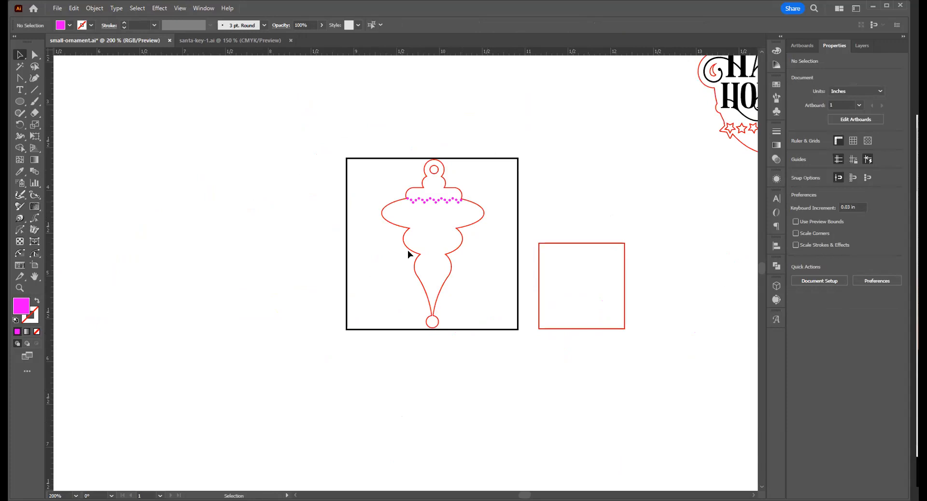
pyautogui.click(439, 209)
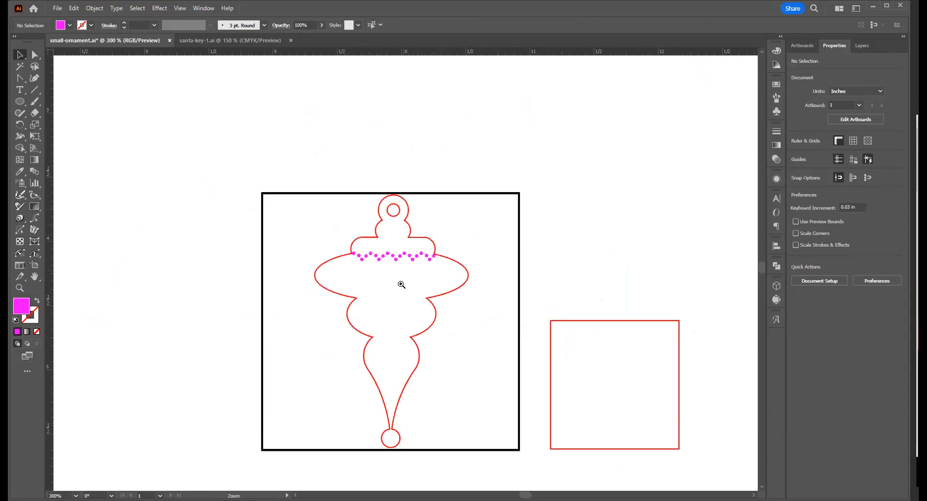
pyautogui.click(401, 287)
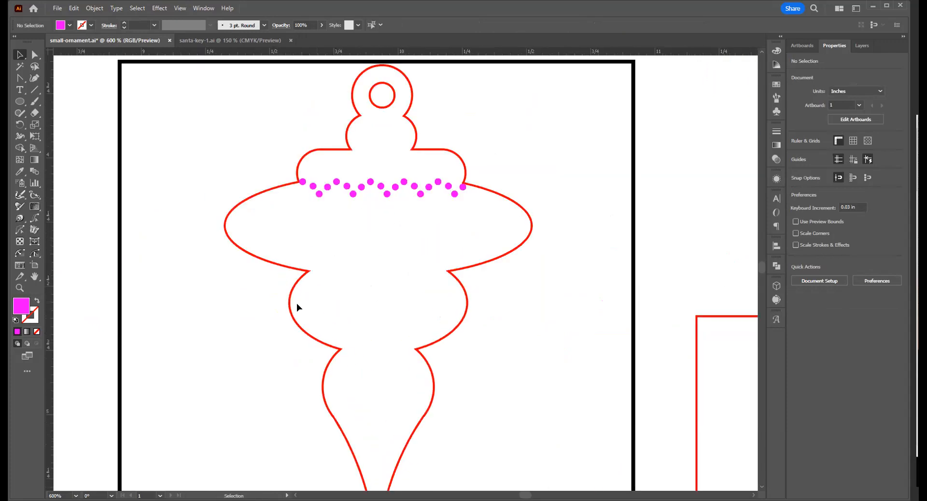
pyautogui.click(21, 91)
pyautogui.moveTo(374, 229); pyautogui.dragTo(373, 230)
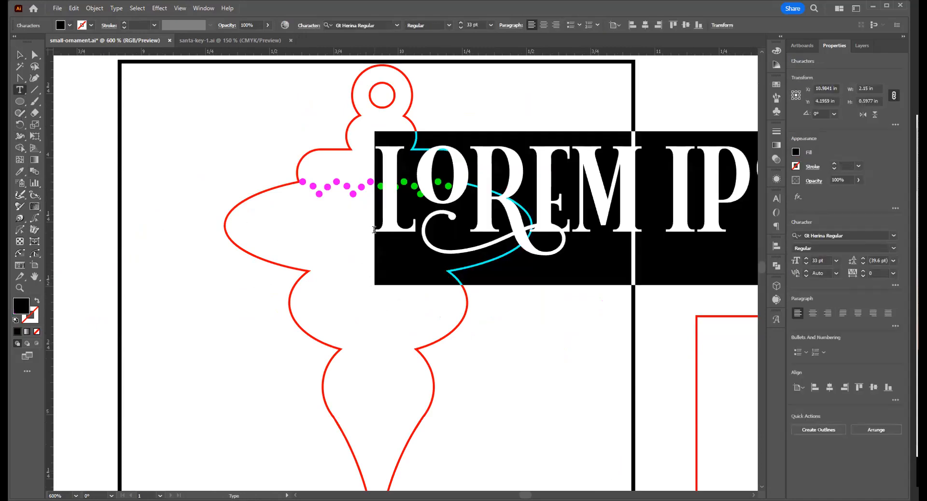
pyautogui.write('PEACE')
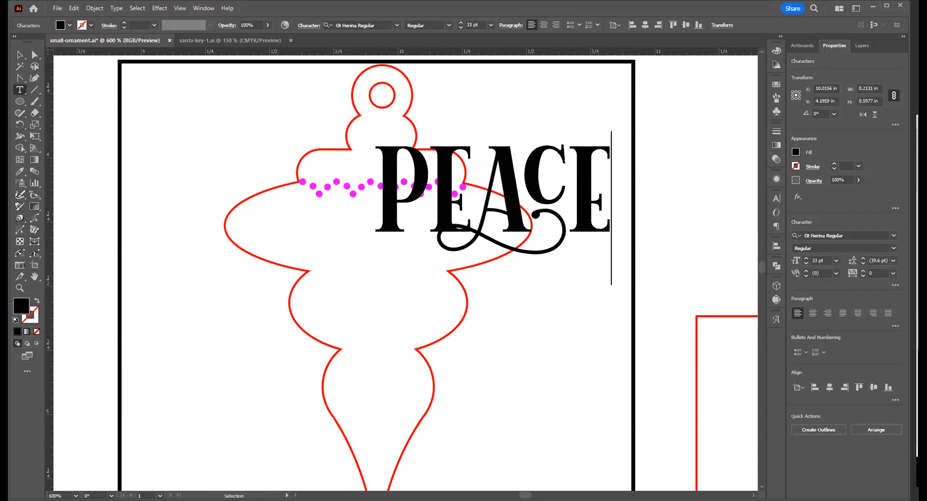
# Step: Scale the PEACE text down to about 0.58 in wide and center it in the widest ellipse below the dots
pyautogui.click(19, 54)
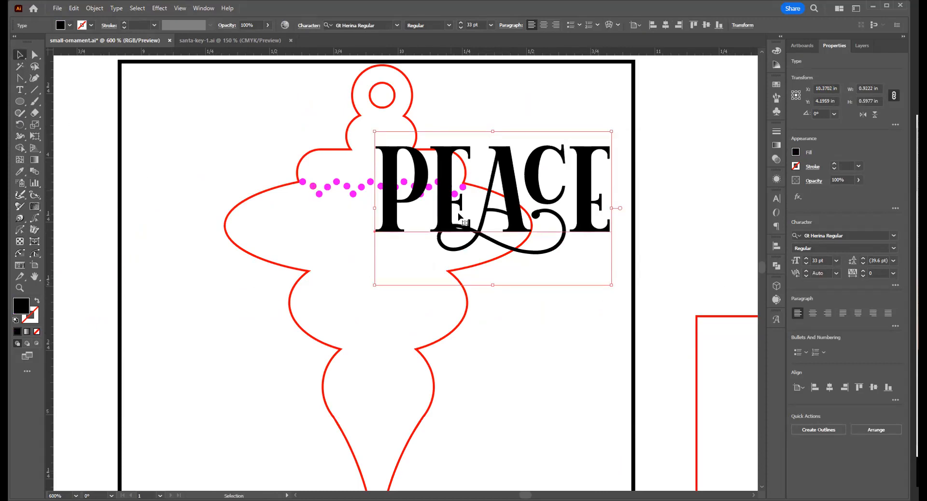
pyautogui.moveTo(449, 211); pyautogui.dragTo(333, 273)
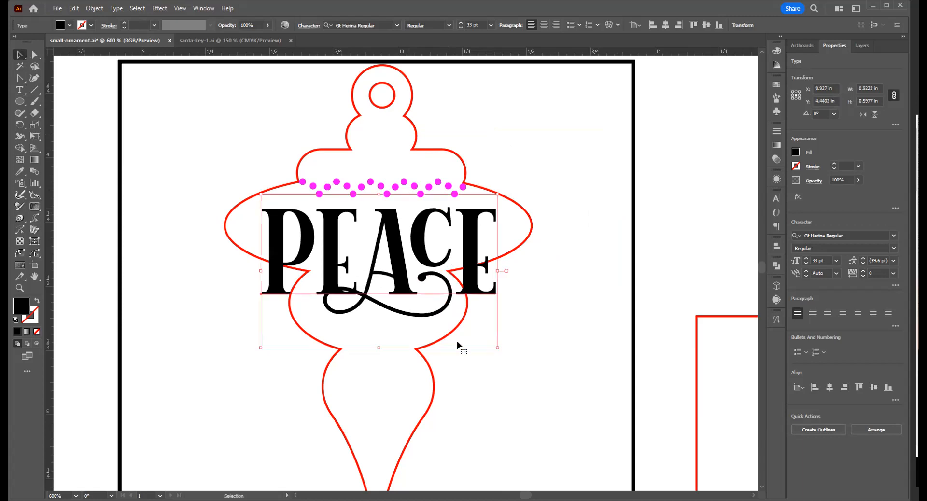
pyautogui.moveTo(496, 346); pyautogui.dragTo(452, 318)
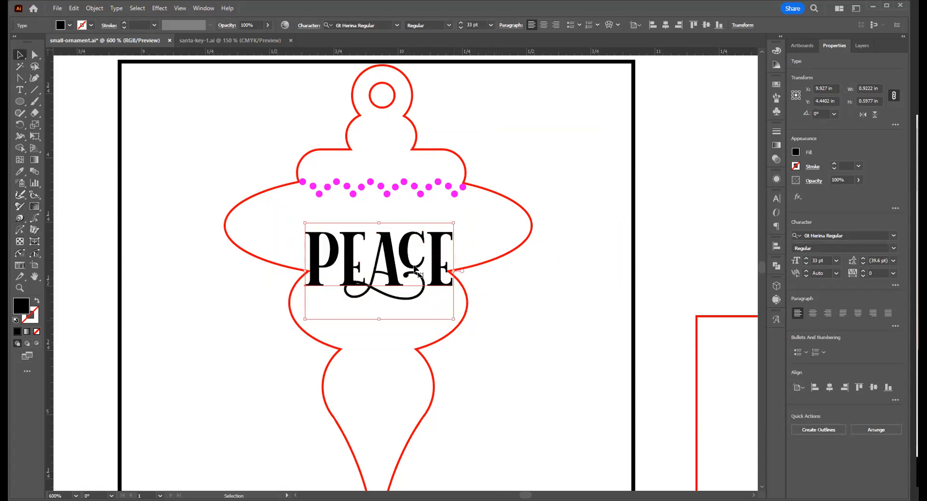
pyautogui.moveTo(386, 259); pyautogui.dragTo(384, 233)
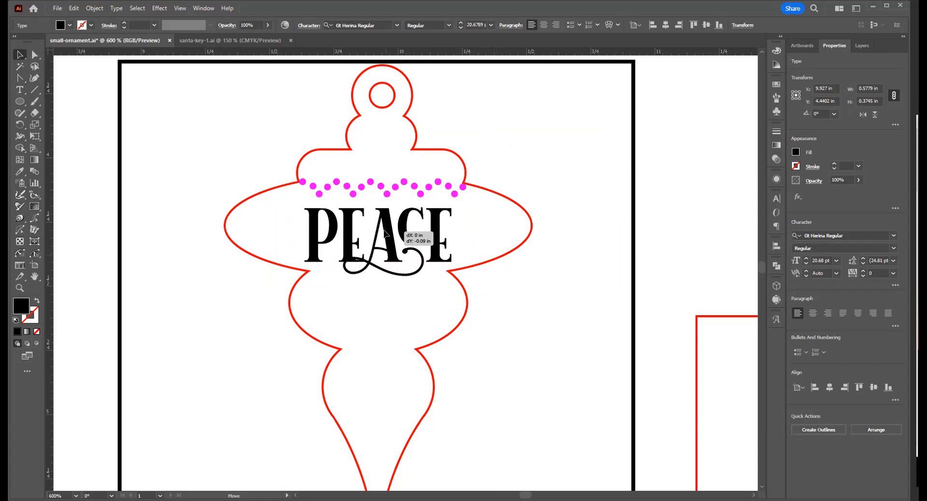
pyautogui.moveTo(384, 233); pyautogui.dragTo(384, 233)
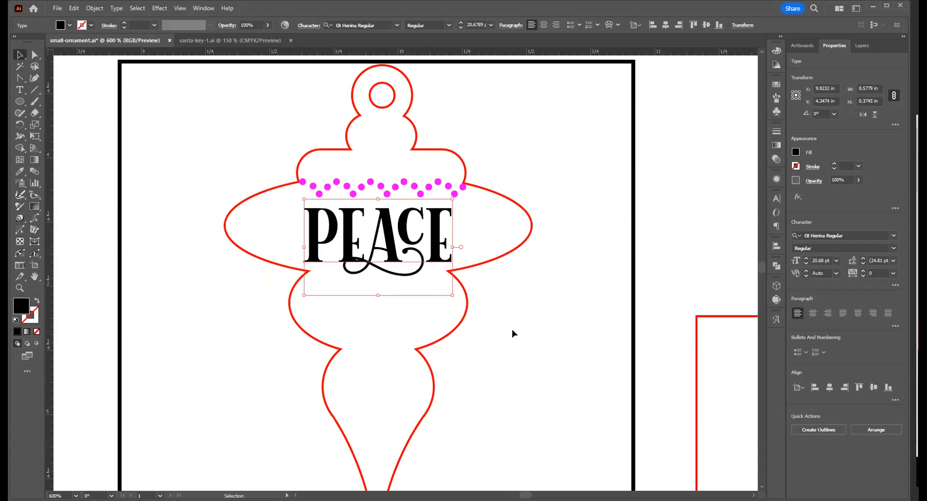
pyautogui.click(496, 319)
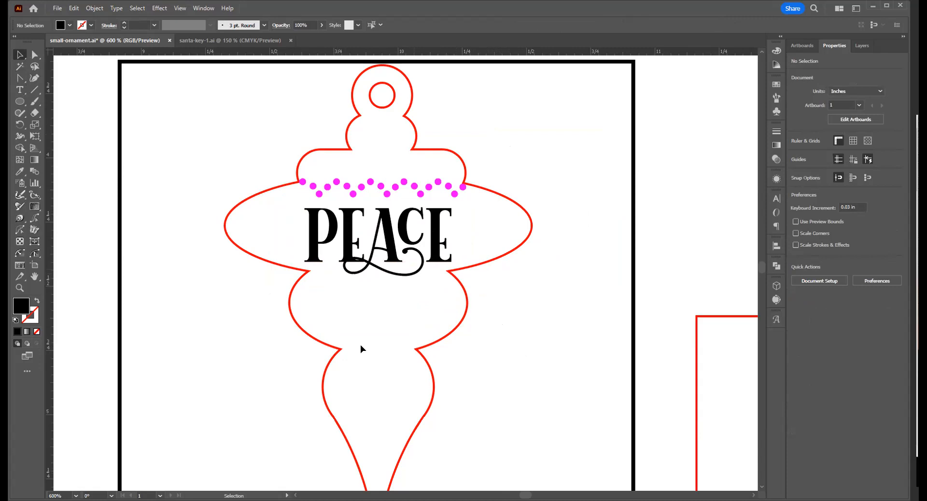
# Step: Duplicate the whole magenta dot zigzag straight down to the notches below the second ellipse
pyautogui.scroll(-4, 387, 364)
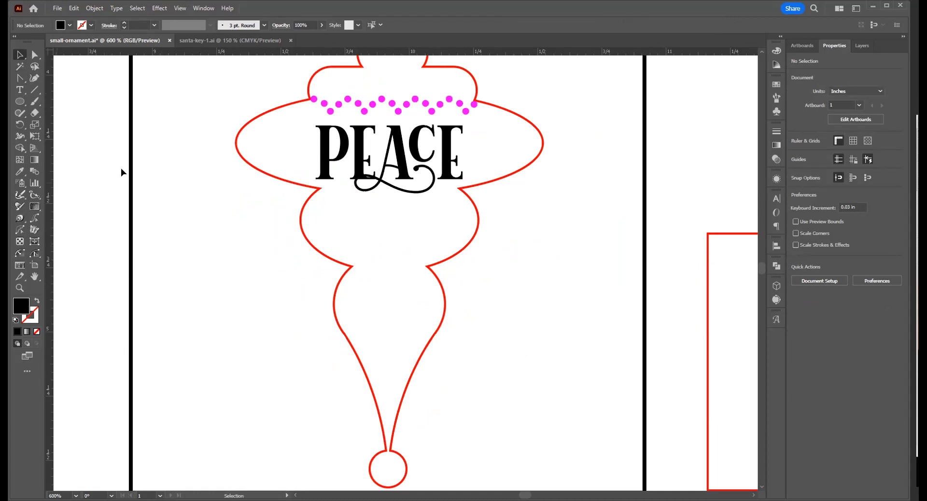
pyautogui.moveTo(314, 90); pyautogui.dragTo(476, 114)
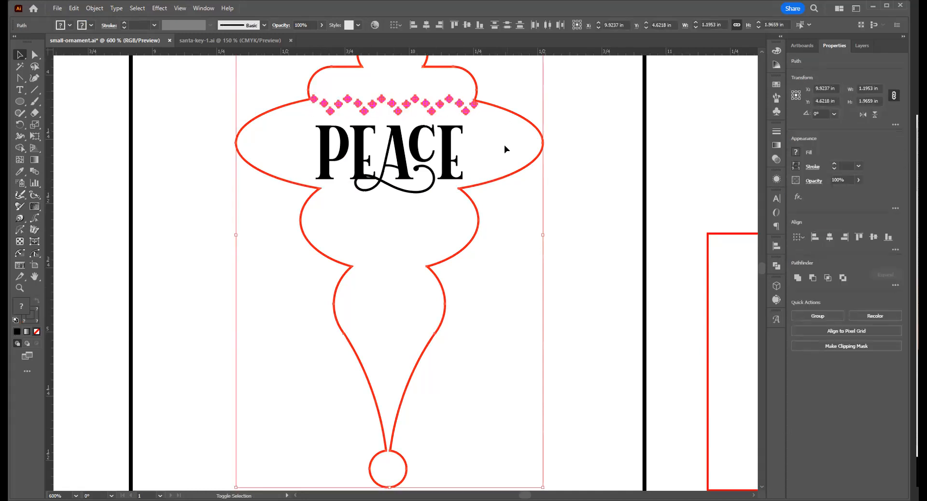
pyautogui.keyDown('shift'); pyautogui.click(470, 181); pyautogui.keyUp('shift')
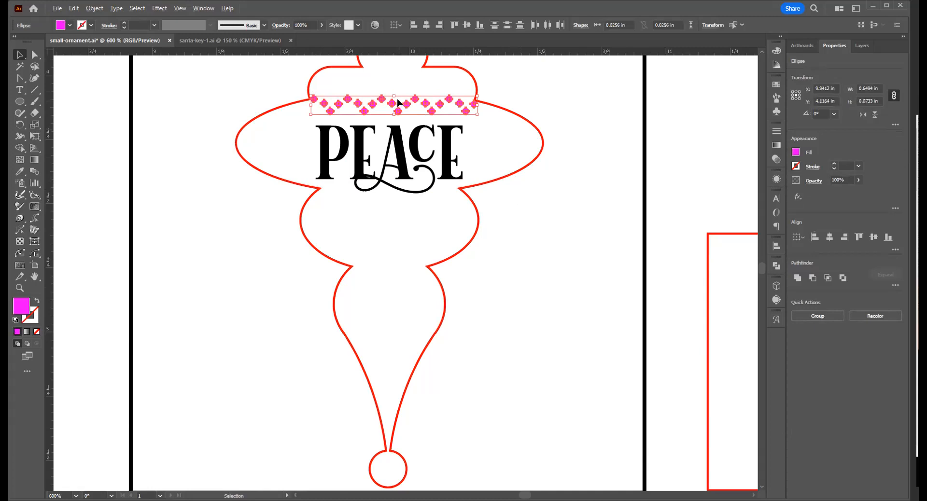
pyautogui.moveTo(382, 103); pyautogui.dragTo(386, 267)
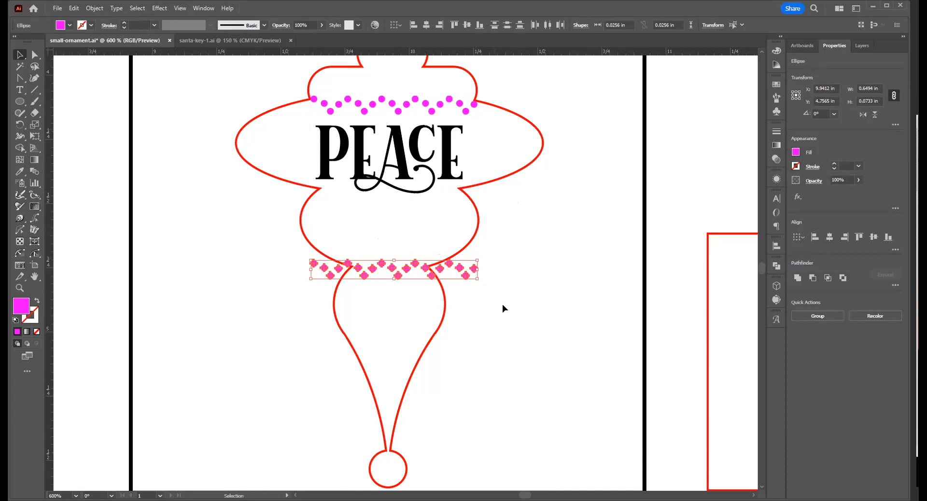
# Step: Delete the surplus dots at both ends of the lower zigzag so that it fits between the notches
pyautogui.click(477, 292)
pyautogui.moveTo(497, 260); pyautogui.dragTo(441, 290)
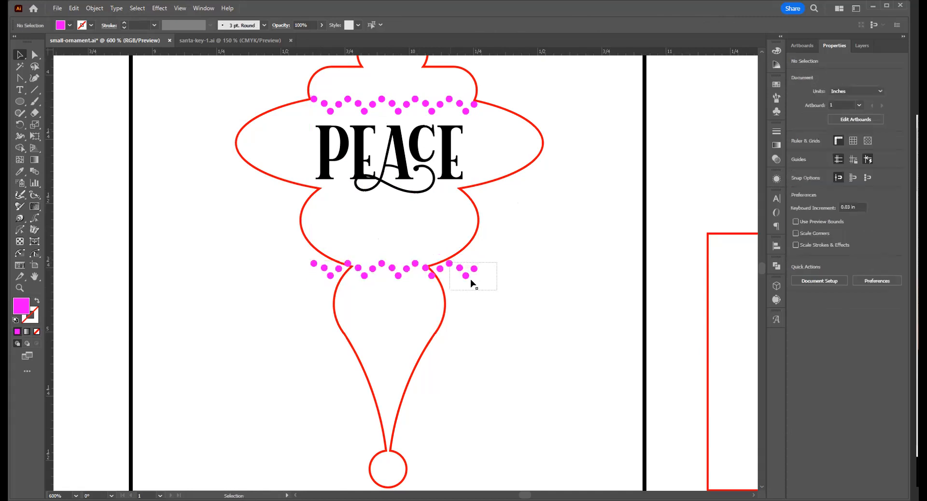
pyautogui.press('Delete')
pyautogui.moveTo(332, 281); pyautogui.dragTo(332, 280)
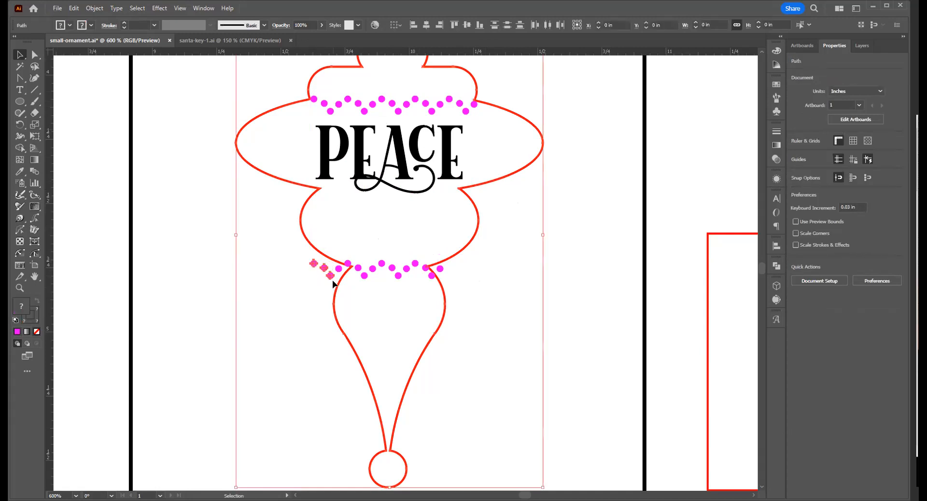
pyautogui.keyDown('shift'); pyautogui.click(365, 313); pyautogui.keyUp('shift')
pyautogui.press('Delete')
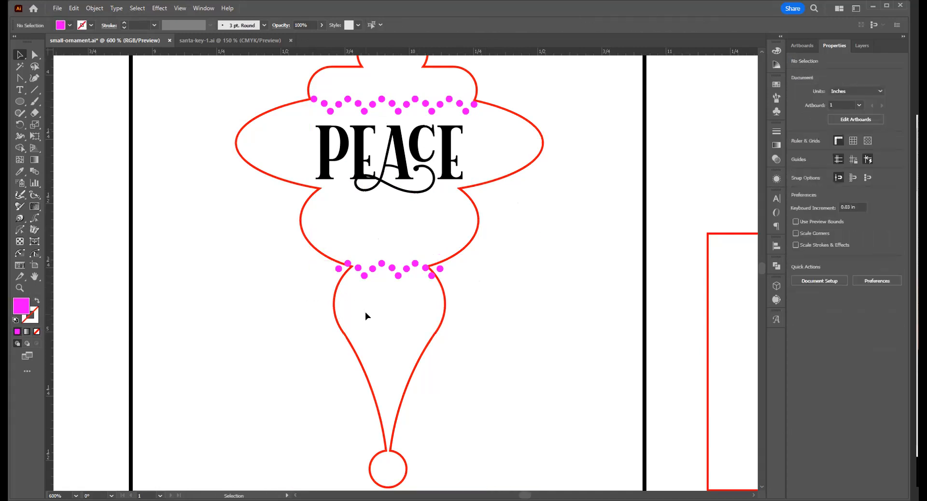
pyautogui.click(339, 269)
pyautogui.keyDown('shift'); pyautogui.click(439, 268); pyautogui.keyUp('shift')
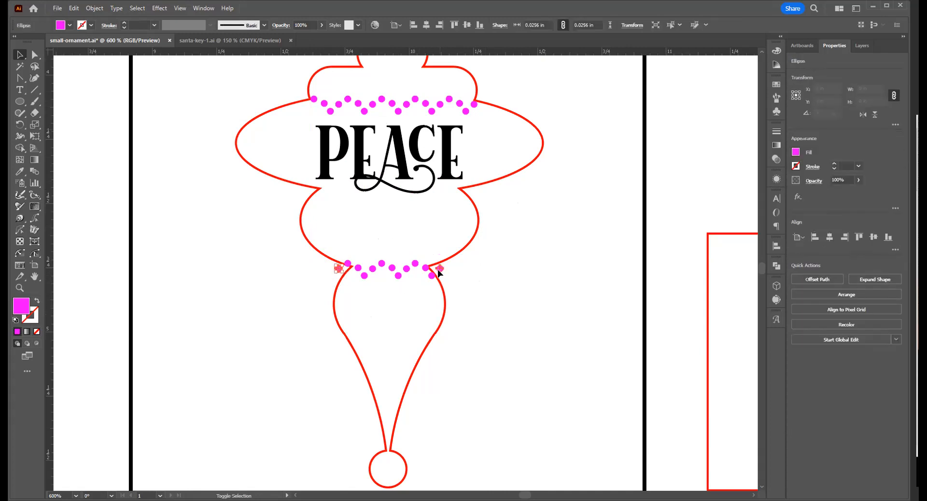
pyautogui.keyDown('shift'); pyautogui.click(348, 264); pyautogui.keyUp('shift')
pyautogui.press('Delete')
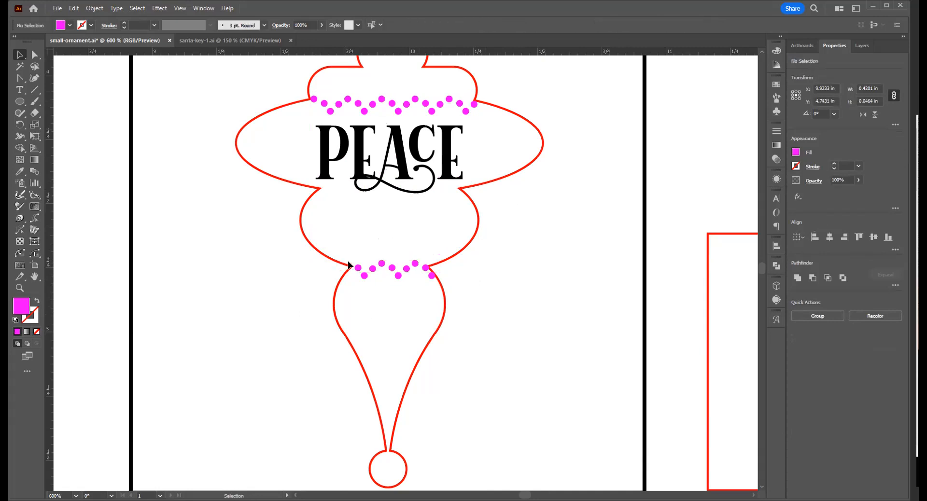
pyautogui.click(431, 275)
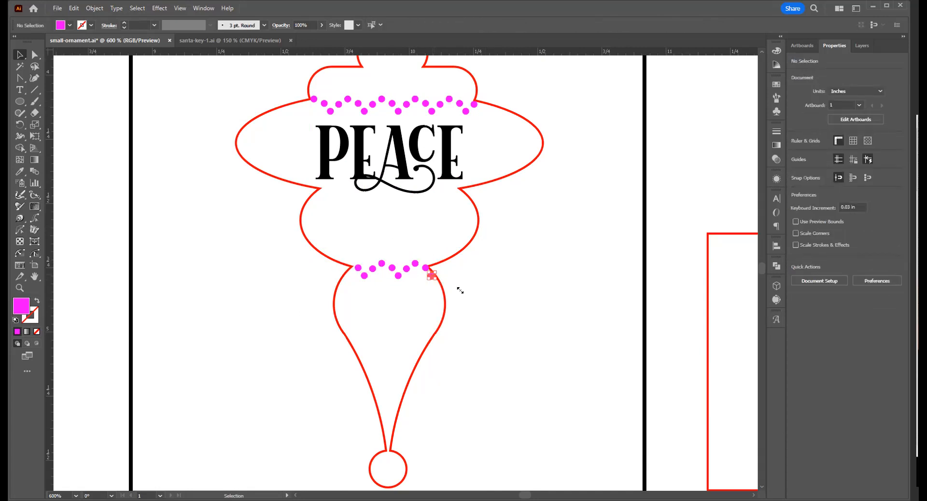
pyautogui.press('Delete')
# Step: Draw an ellipse about 0.24 by 0.12 in in the lobe below the hanging hole, with a 1 pt magenta stroke and no fill
pyautogui.keyDown('ctrl'); pyautogui.click(436, 278); pyautogui.keyUp('ctrl')
pyautogui.keyDown('ctrl'); pyautogui.keyDown('alt'); pyautogui.click(366, 239); pyautogui.keyUp('alt'); pyautogui.keyUp('ctrl')
pyautogui.keyDown('ctrl'); pyautogui.keyDown('alt'); pyautogui.click(363, 236); pyautogui.keyUp('alt'); pyautogui.keyUp('ctrl')
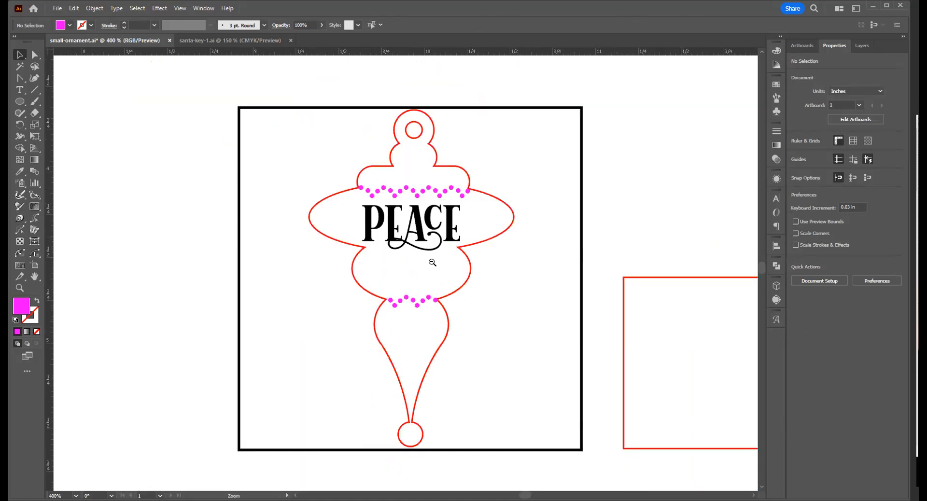
pyautogui.keyDown('ctrl'); pyautogui.keyDown('alt'); pyautogui.click(430, 263); pyautogui.keyUp('alt'); pyautogui.keyUp('ctrl')
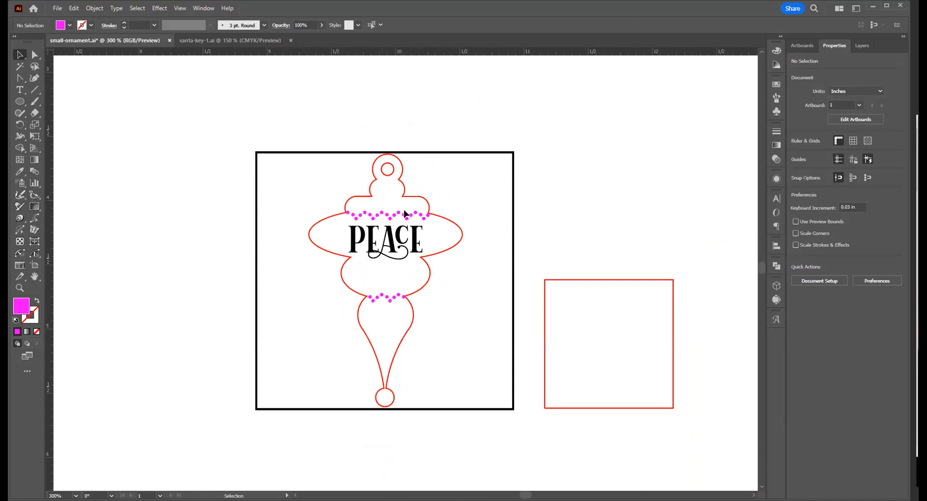
pyautogui.moveTo(389, 189); pyautogui.dragTo(605, 240)
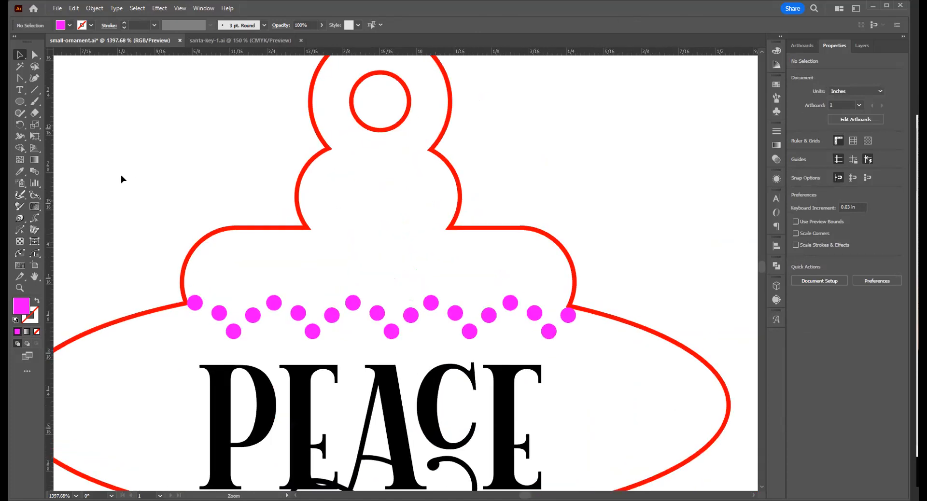
pyautogui.click(23, 99)
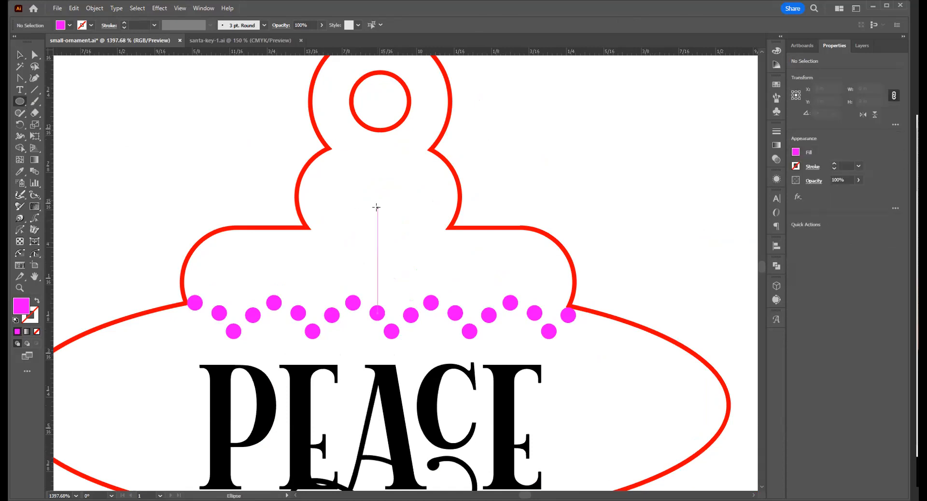
pyautogui.moveTo(376, 207)
pyautogui.mouseDown()
pyautogui.moveTo(438, 211)
pyautogui.moveTo(436, 235)
pyautogui.moveTo(447, 243)
pyautogui.mouseUp()
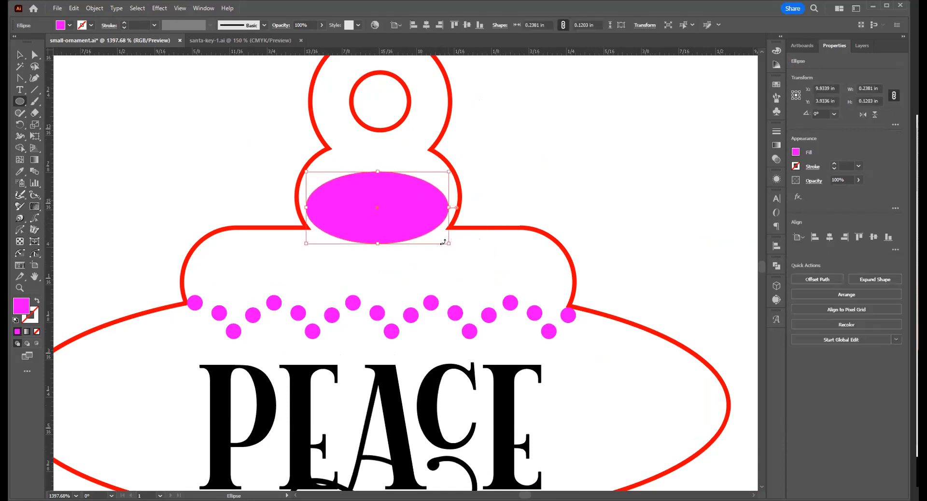
pyautogui.press('v')
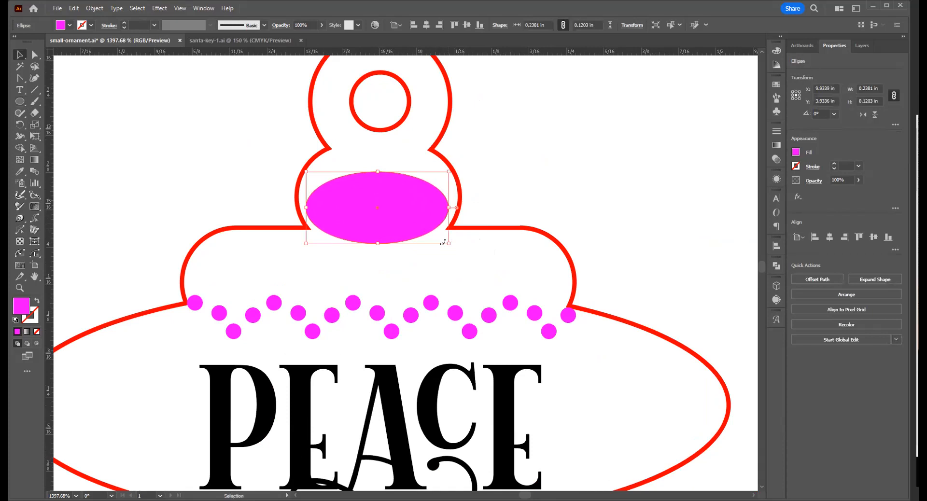
pyautogui.click(36, 301)
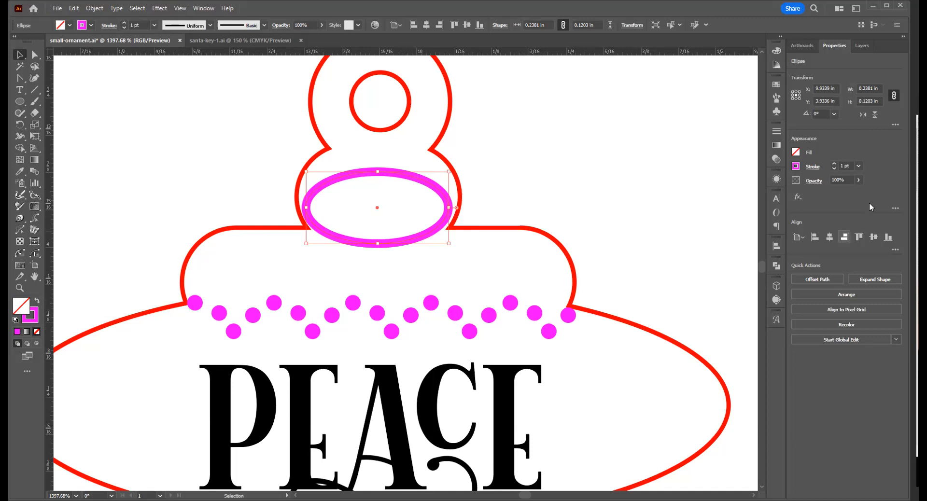
# Step: Thin the ellipse's stroke to 0.5 pt and delete its top anchor point, leaving only the lower arc
pyautogui.click(858, 166)
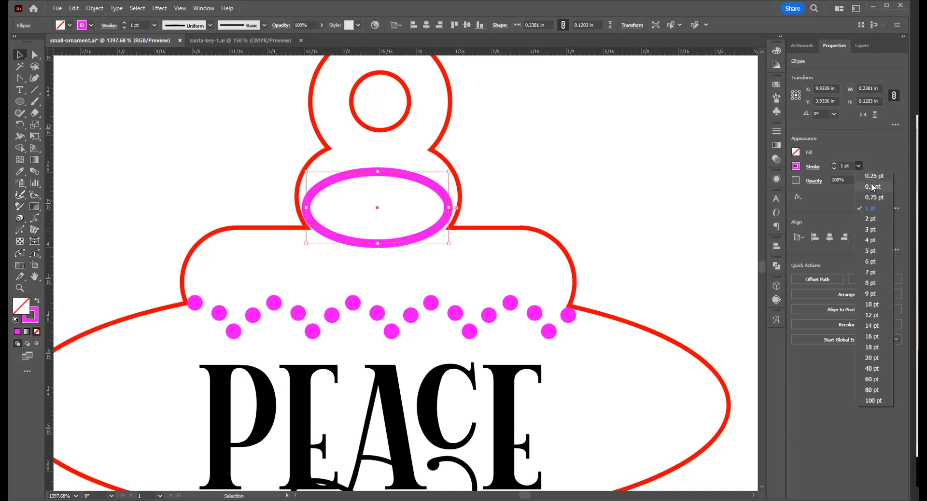
pyautogui.click(871, 187)
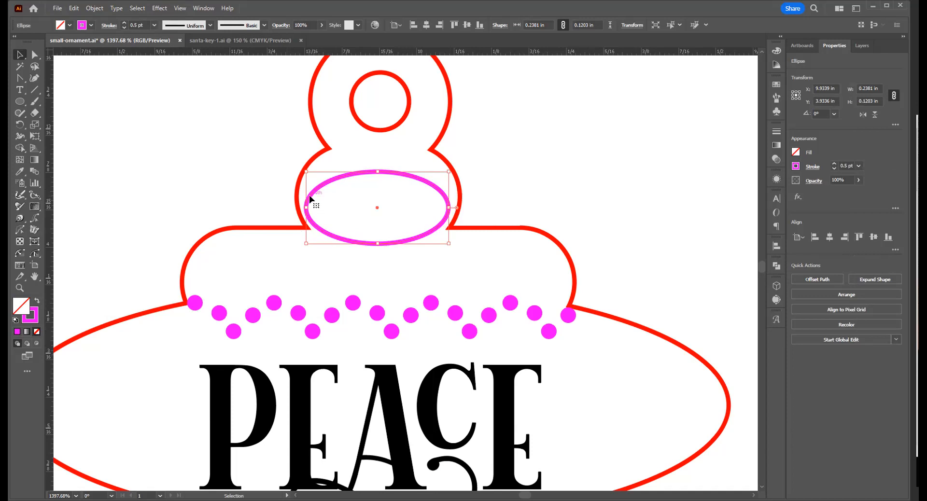
pyautogui.press('a')
pyautogui.moveTo(371, 161); pyautogui.dragTo(394, 185)
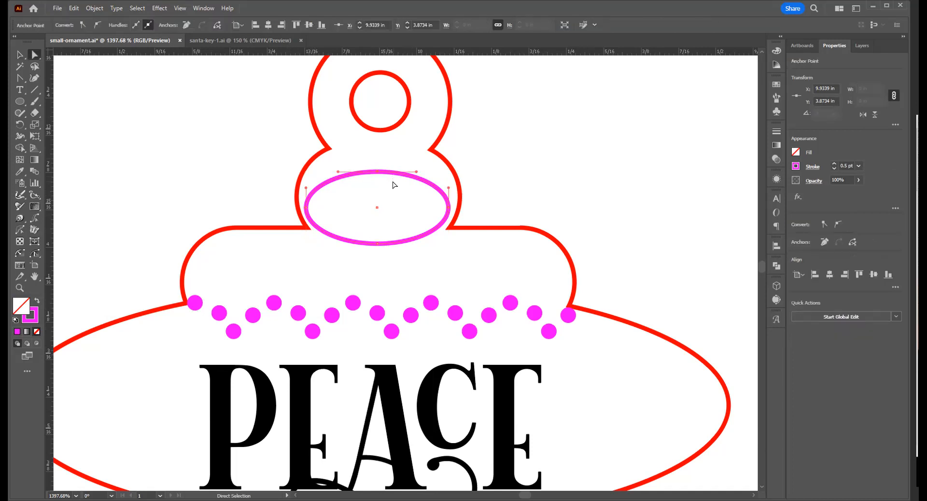
pyautogui.press('Delete')
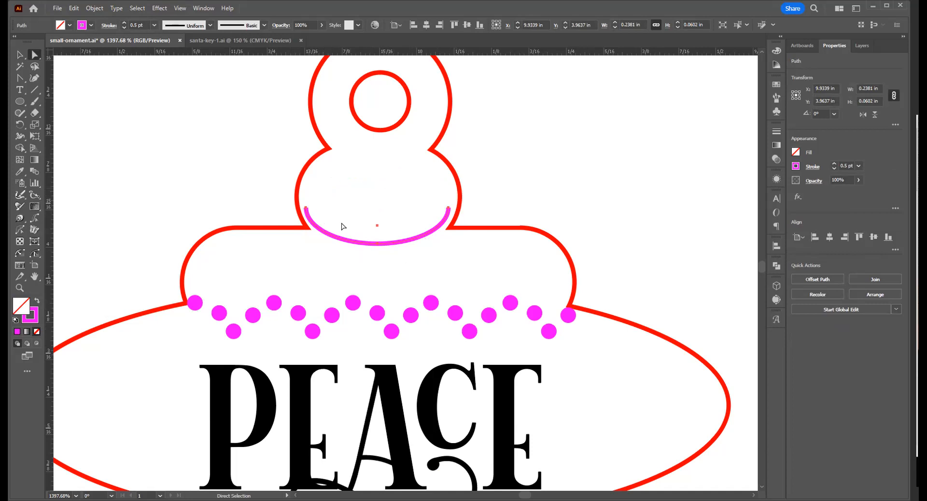
pyautogui.press('v')
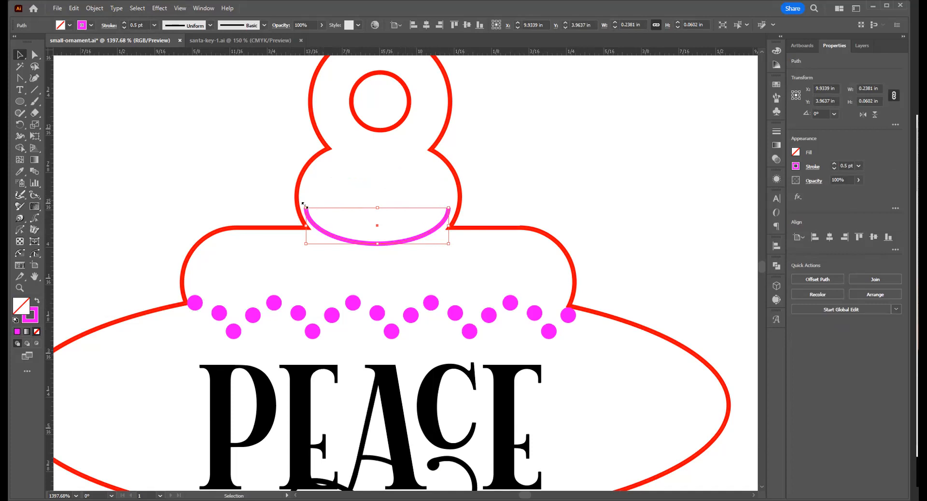
pyautogui.click(193, 168)
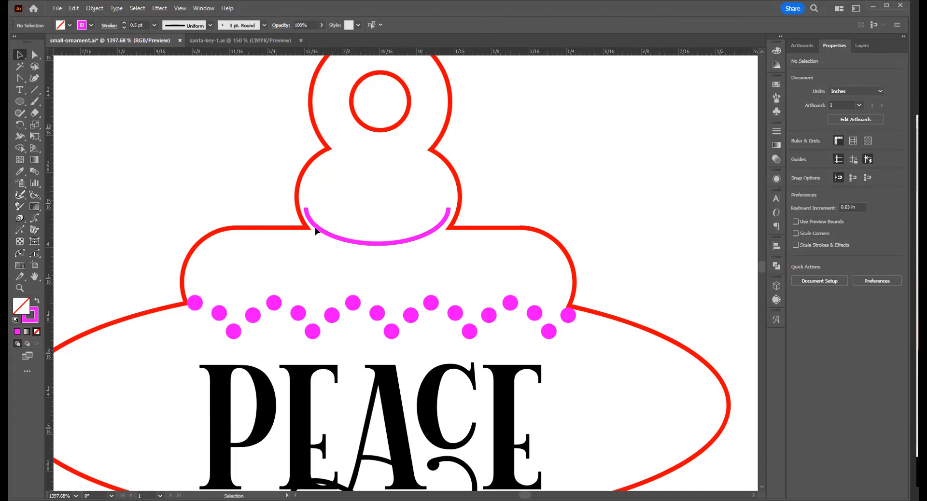
# Step: Change the stroke color of the arc below the hanging hole to green
pyautogui.click(394, 244)
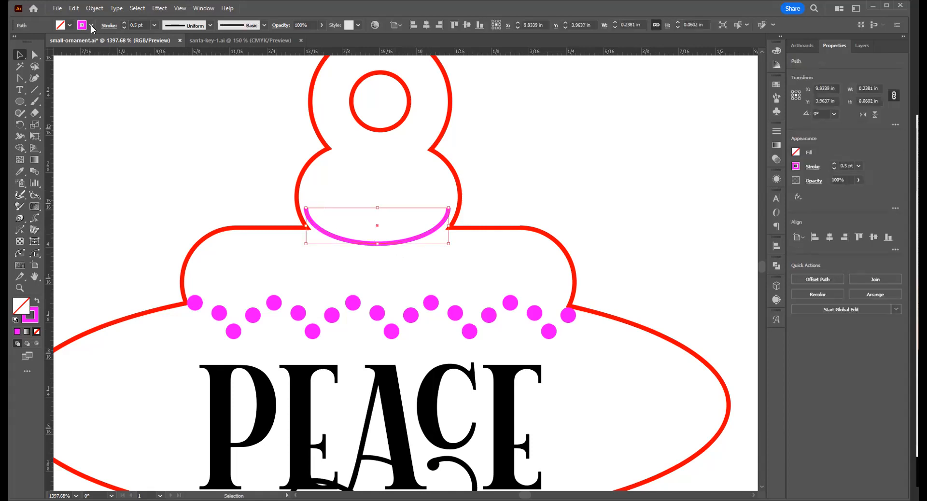
pyautogui.click(92, 26)
pyautogui.click(32, 42)
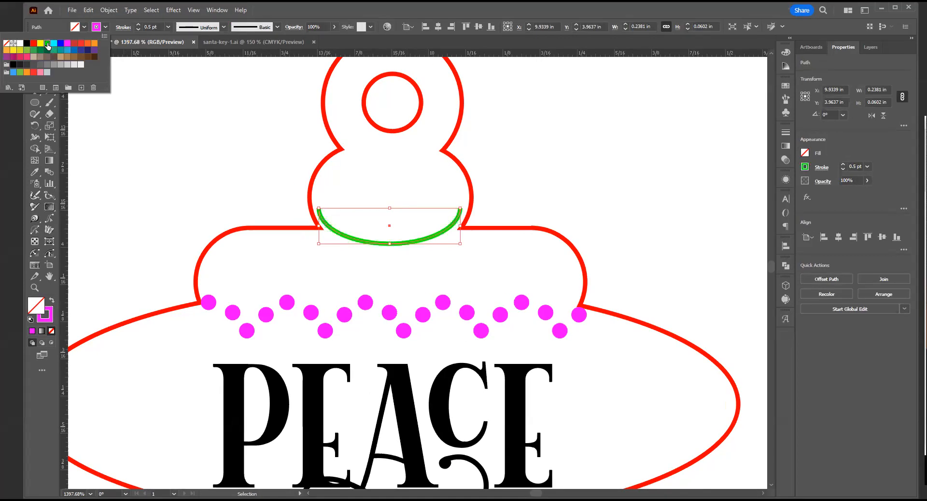
pyautogui.click(272, 140)
# Step: Scale the green arc proportionally about its center to about 0.19 in wide, clear of the red outline
pyautogui.moveTo(425, 194); pyautogui.dragTo(412, 169)
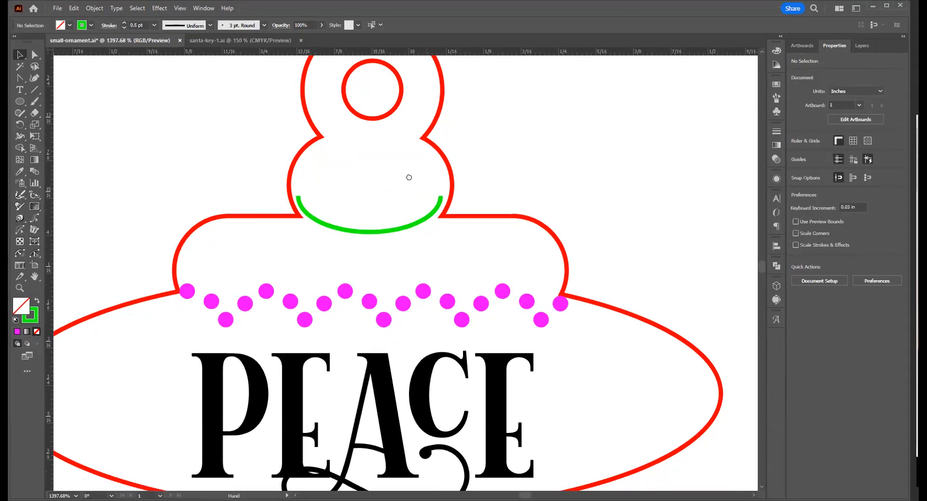
pyautogui.hotkey('ctrl', 'alt', 'space')
pyautogui.keyDown('ctrl'); pyautogui.keyDown('alt'); pyautogui.click(361, 233); pyautogui.keyUp('alt'); pyautogui.keyUp('ctrl')
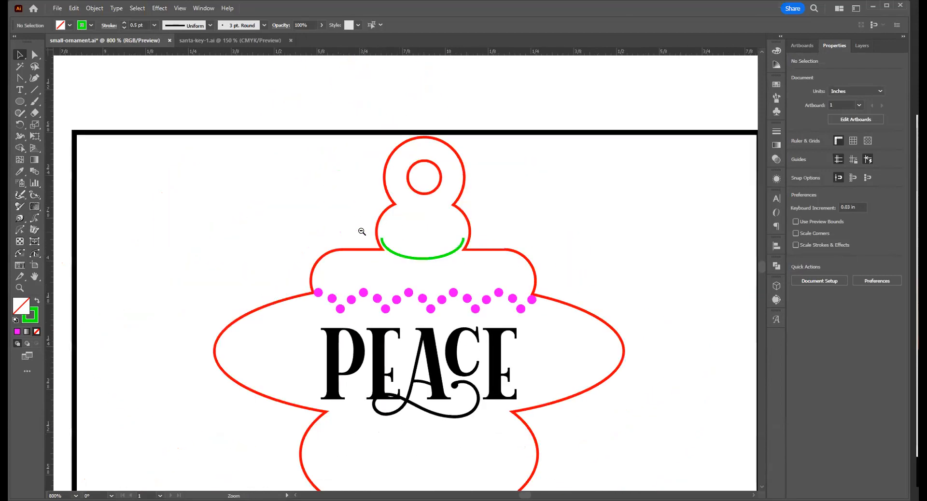
pyautogui.keyDown('ctrl'); pyautogui.keyDown('alt'); pyautogui.click(419, 262); pyautogui.keyUp('alt'); pyautogui.keyUp('ctrl')
pyautogui.keyDown('ctrl'); pyautogui.keyDown('alt'); pyautogui.click(428, 346); pyautogui.keyUp('alt'); pyautogui.keyUp('ctrl')
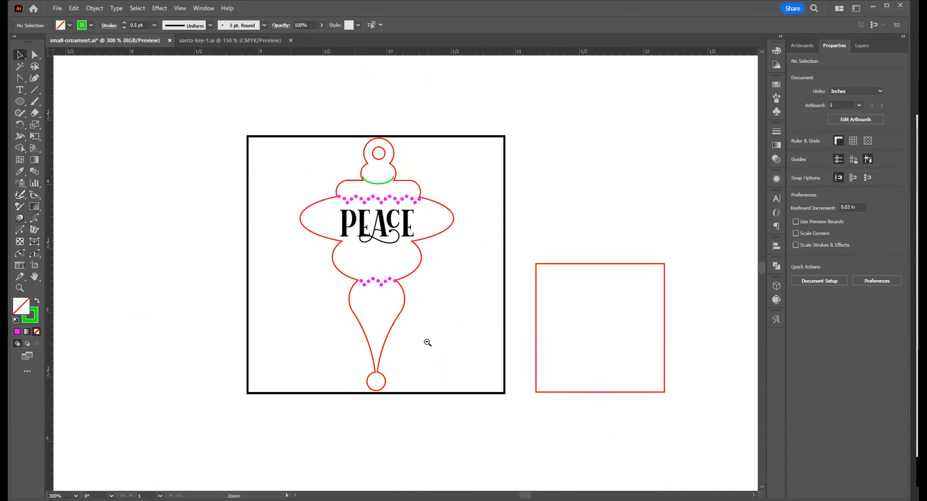
pyautogui.keyDown('ctrl'); pyautogui.keyDown('alt'); pyautogui.click(386, 264); pyautogui.keyUp('alt'); pyautogui.keyUp('ctrl')
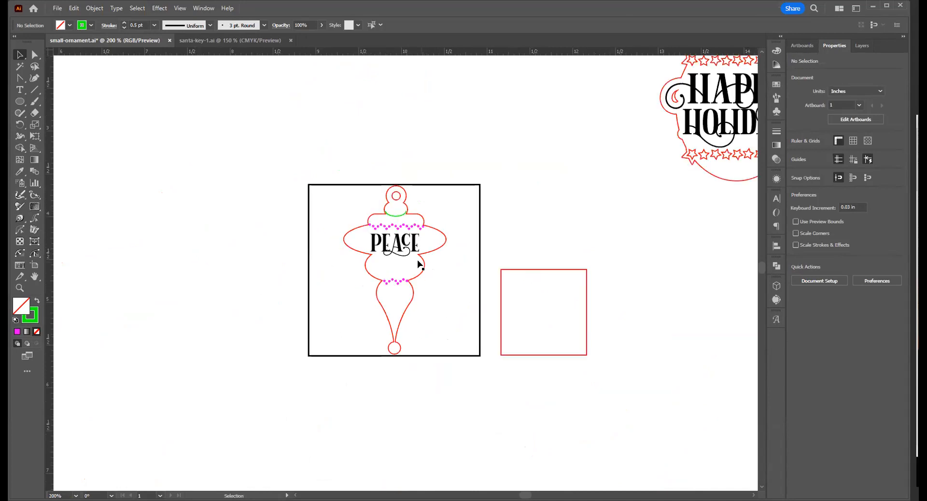
pyautogui.moveTo(462, 251); pyautogui.dragTo(691, 308)
pyautogui.moveTo(396, 214); pyautogui.dragTo(416, 283)
pyautogui.click(538, 212)
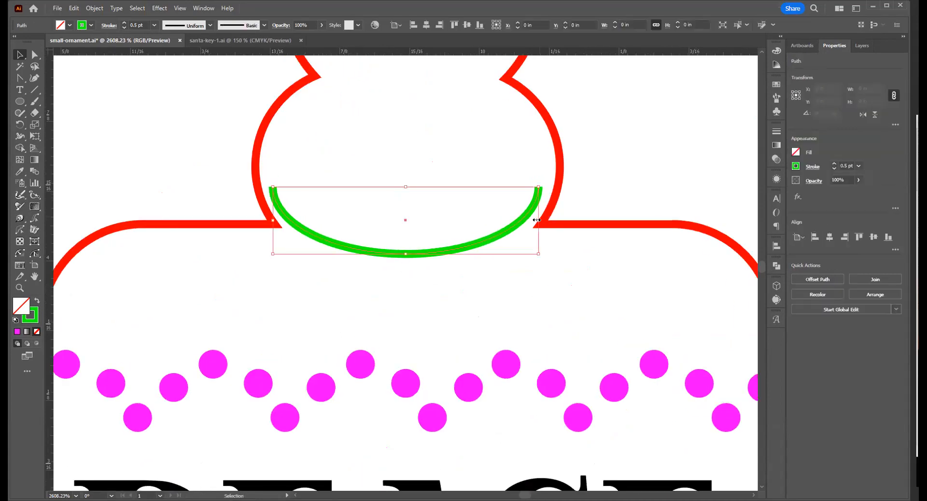
pyautogui.moveTo(538, 220); pyautogui.dragTo(513, 230)
pyautogui.click(523, 269)
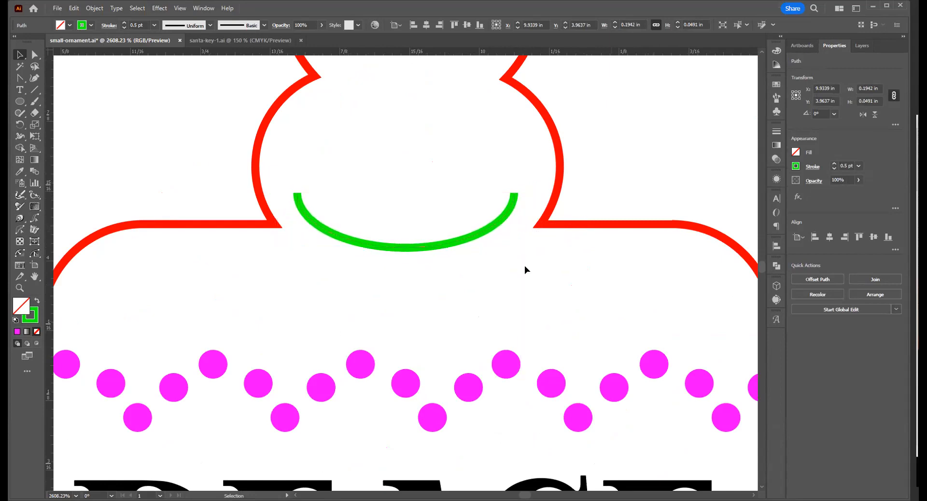
# Step: Flatten the green arc to about 0.04 in high and lower it so its ends line up with the notches
pyautogui.keyDown('alt'); pyautogui.click(404, 335); pyautogui.keyUp('alt')
pyautogui.keyDown('alt'); pyautogui.click(404, 335); pyautogui.keyUp('alt')
pyautogui.keyDown('alt'); pyautogui.click(393, 327); pyautogui.keyUp('alt')
pyautogui.keyDown('alt'); pyautogui.click(393, 323); pyautogui.keyUp('alt')
pyautogui.keyDown('alt'); pyautogui.click(398, 286); pyautogui.keyUp('alt')
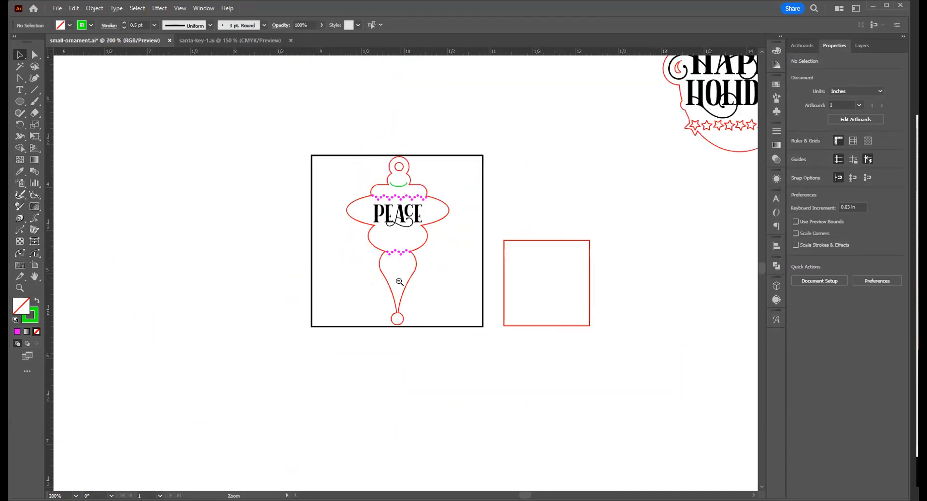
pyautogui.keyDown('alt'); pyautogui.click(400, 282); pyautogui.keyUp('alt')
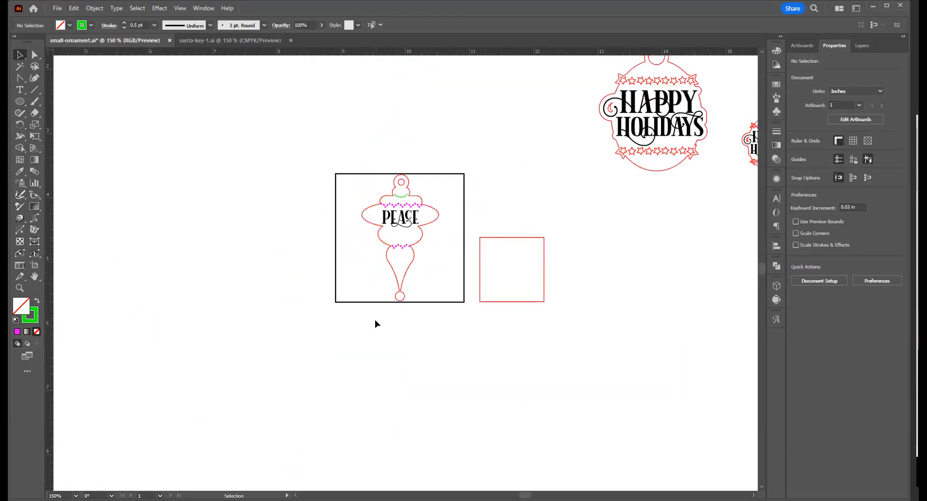
pyautogui.keyDown('alt'); pyautogui.click(403, 253); pyautogui.keyUp('alt')
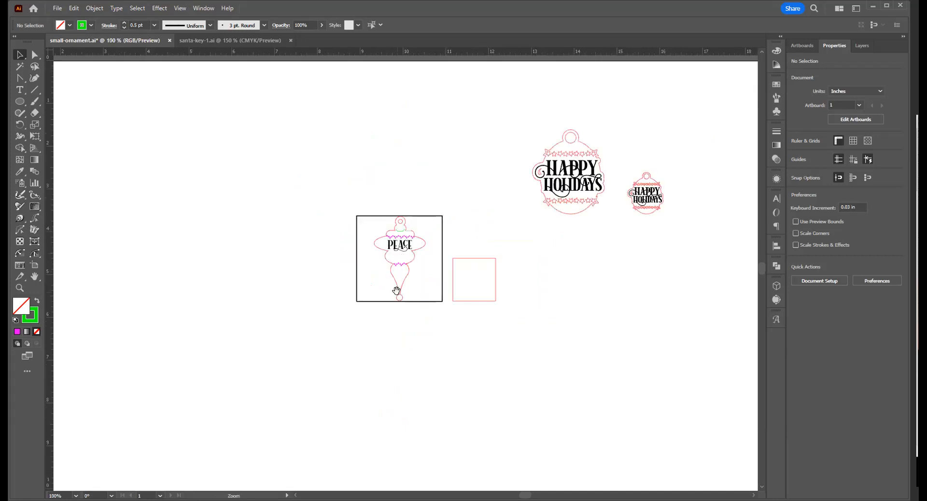
pyautogui.moveTo(396, 225); pyautogui.dragTo(423, 302)
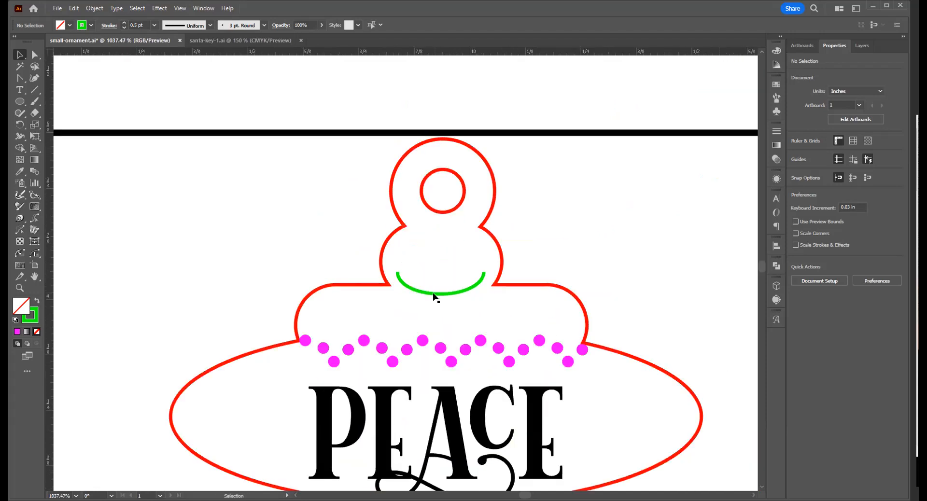
pyautogui.click(437, 292)
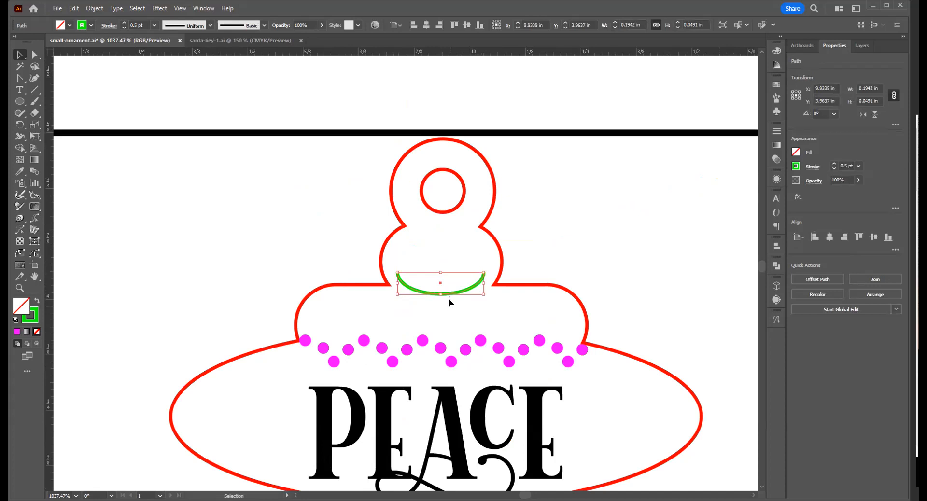
pyautogui.click(448, 299)
pyautogui.moveTo(447, 298); pyautogui.dragTo(483, 293)
pyautogui.click(512, 301)
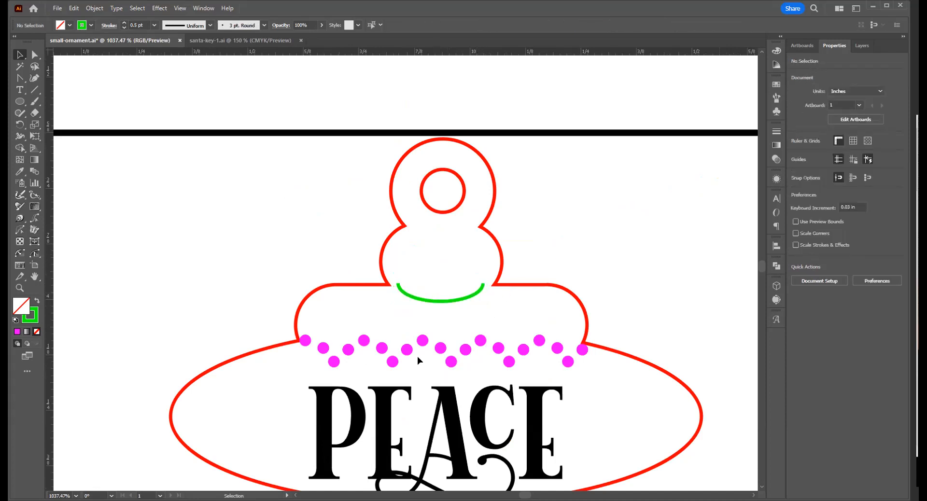
# Step: Duplicate the green arc up to the notches below the hanging hole and resize the copy to about 0.12 by 0.02 in
pyautogui.scroll(-3, 476, 286)
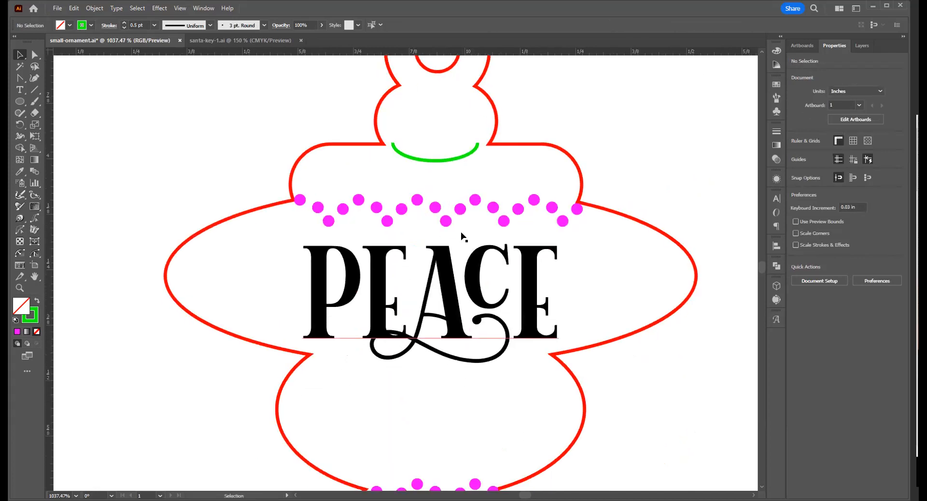
pyautogui.scroll(3, 462, 236)
pyautogui.moveTo(446, 284); pyautogui.dragTo(466, 243)
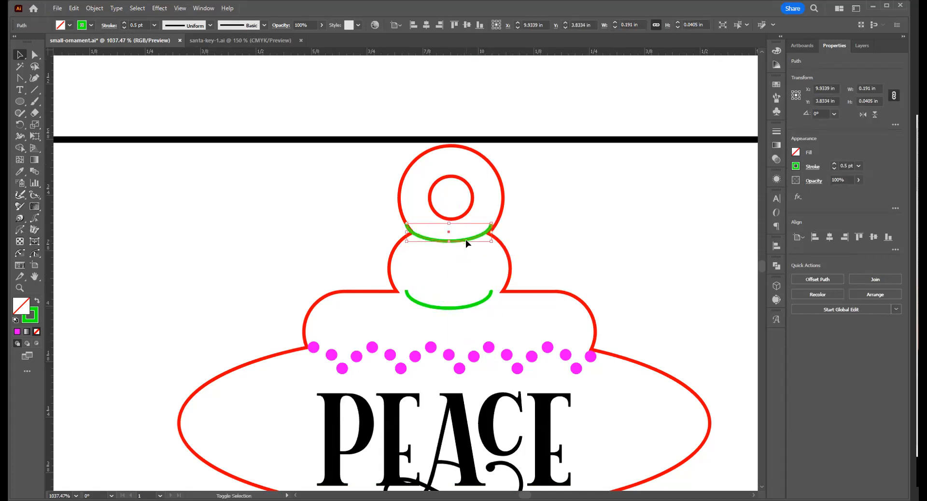
pyautogui.moveTo(404, 231); pyautogui.dragTo(478, 235)
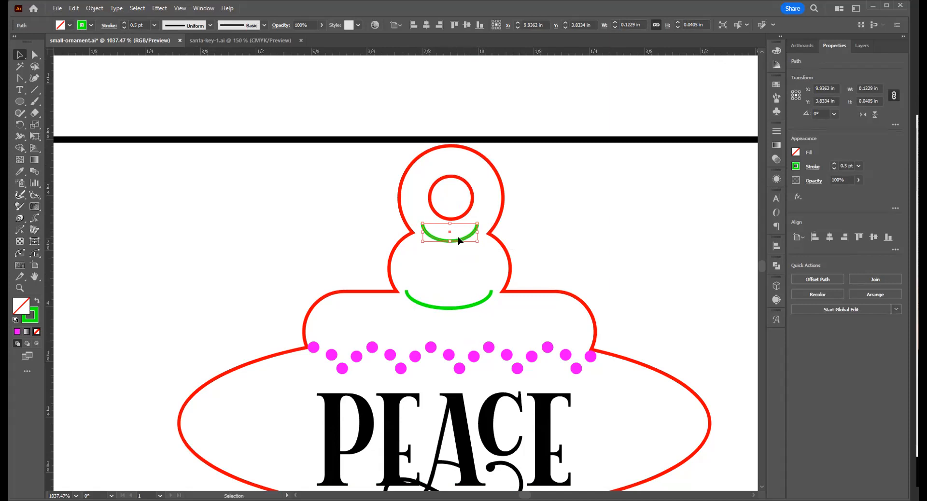
pyautogui.moveTo(464, 243)
pyautogui.mouseDown()
pyautogui.moveTo(463, 254)
pyautogui.moveTo(454, 249)
pyautogui.mouseUp()
pyautogui.click(560, 259)
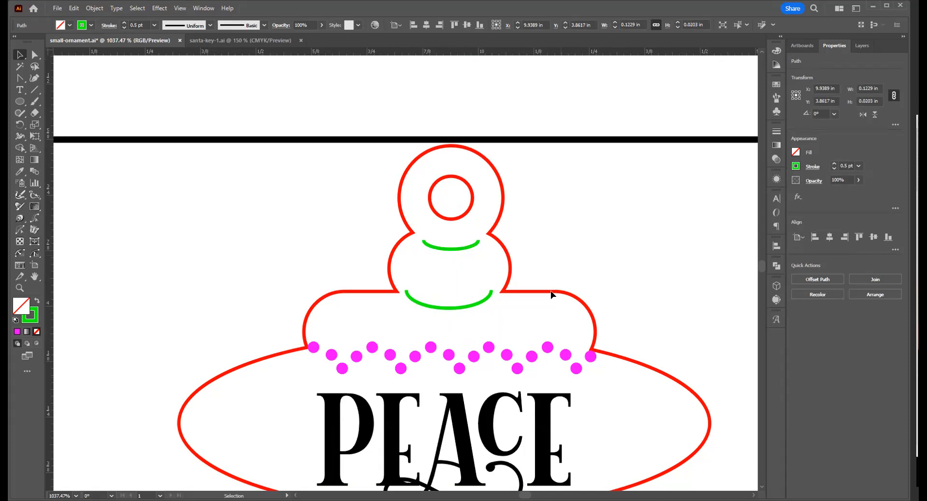
# Step: Draw a green curve about 0.19 by 0.17 in with the Pen tool, following the lower left edge of the lobe below PEACE
pyautogui.keyDown('alt'); pyautogui.click(453, 332); pyautogui.keyUp('alt')
pyautogui.keyDown('alt'); pyautogui.click(449, 334); pyautogui.keyUp('alt')
pyautogui.keyDown('alt'); pyautogui.click(445, 335); pyautogui.keyUp('alt')
pyautogui.keyDown('alt'); pyautogui.click(436, 308); pyautogui.keyUp('alt')
pyautogui.keyDown('alt'); pyautogui.click(421, 262); pyautogui.keyUp('alt')
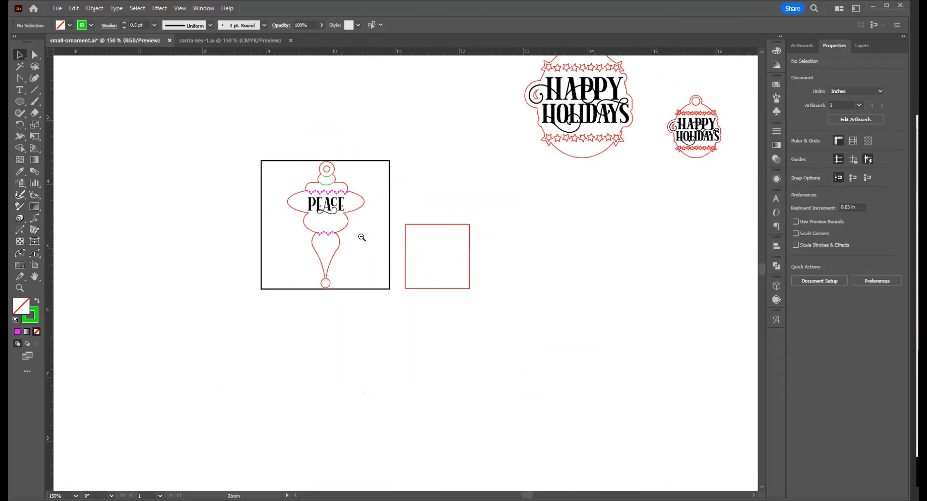
pyautogui.keyDown('alt'); pyautogui.click(352, 232); pyautogui.keyUp('alt')
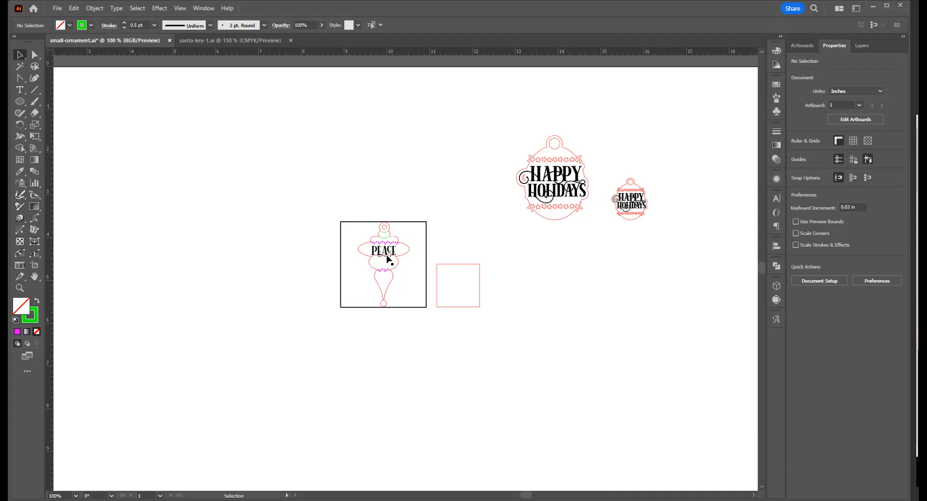
pyautogui.press('z')
pyautogui.moveTo(390, 265); pyautogui.dragTo(637, 327)
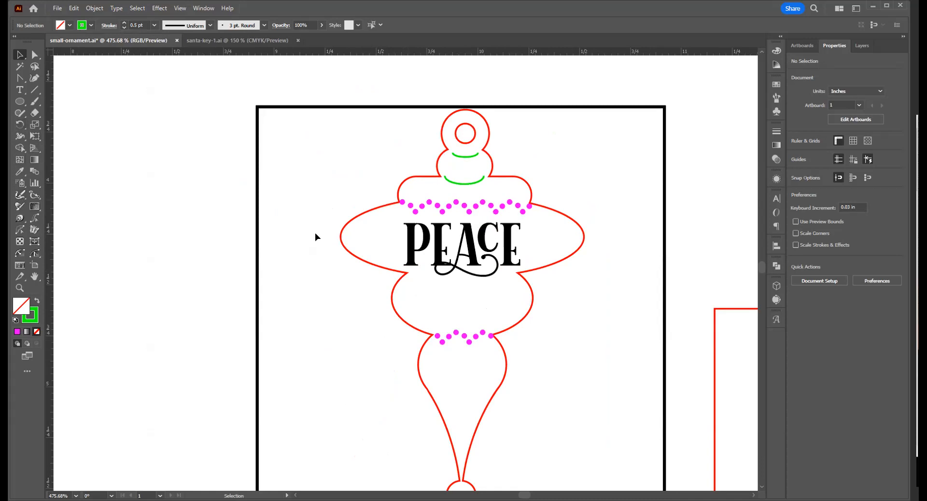
pyautogui.press('p')
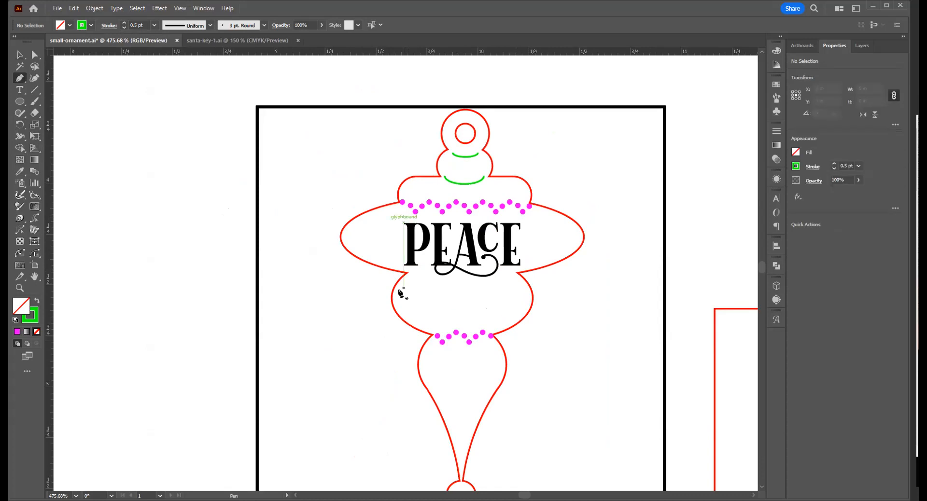
pyautogui.click(398, 288)
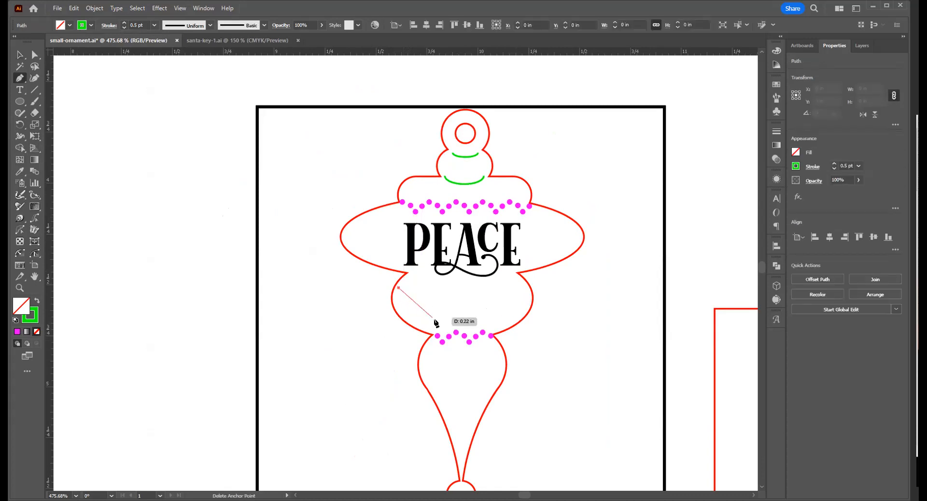
pyautogui.moveTo(437, 323); pyautogui.dragTo(475, 337)
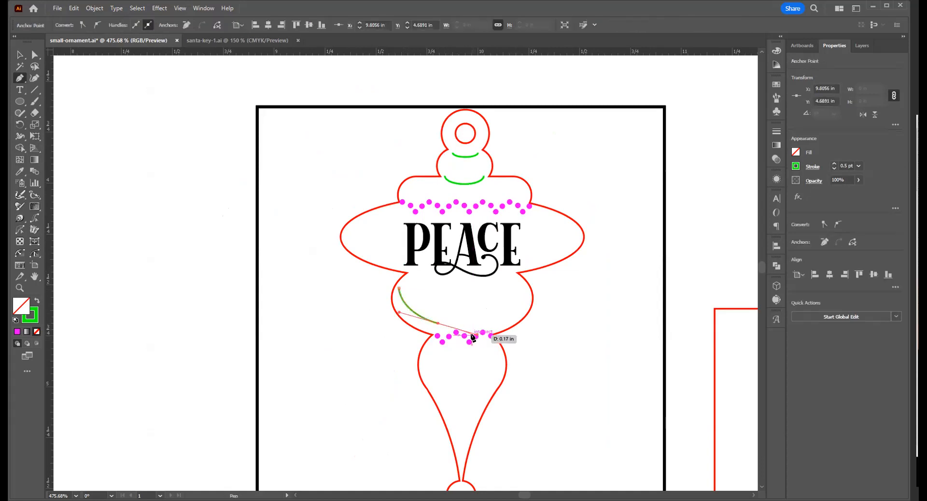
pyautogui.press('v')
pyautogui.click(353, 368)
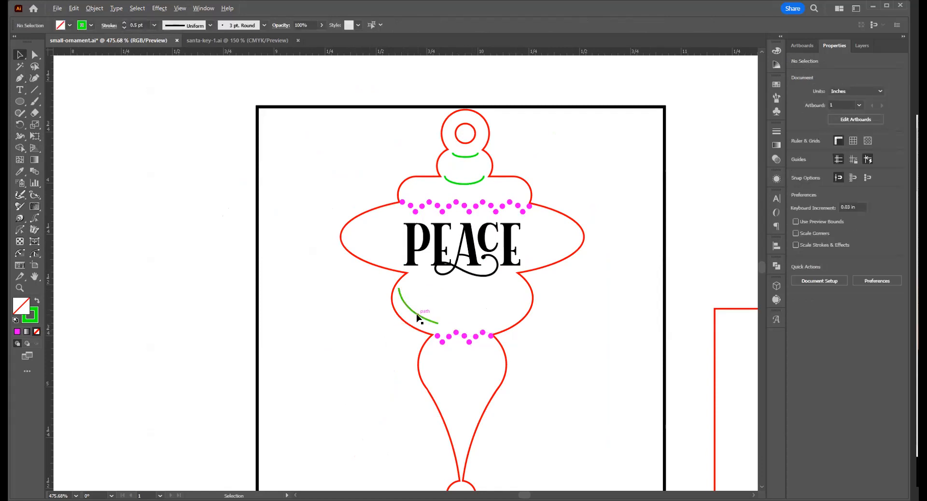
# Step: Duplicate the green curve about 0.1 in to the right within the lobe, removing the extra second copy
pyautogui.click(418, 317)
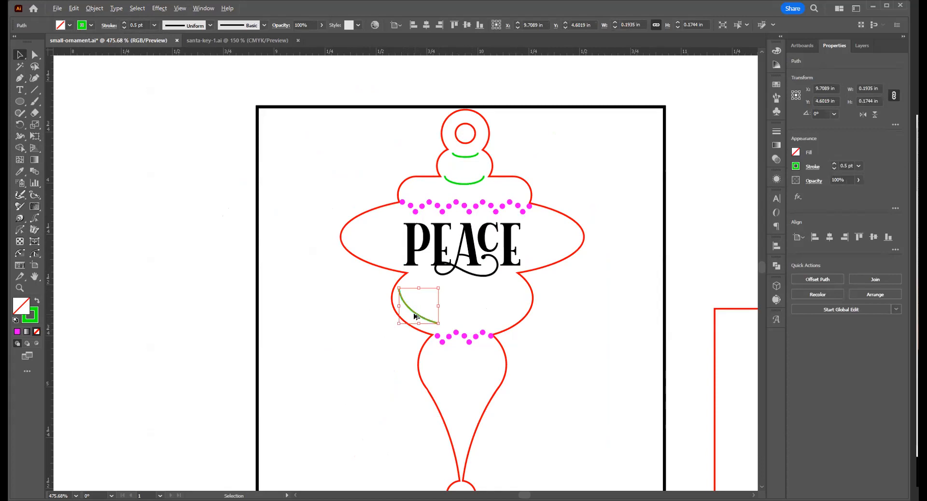
pyautogui.moveTo(414, 317); pyautogui.dragTo(457, 319)
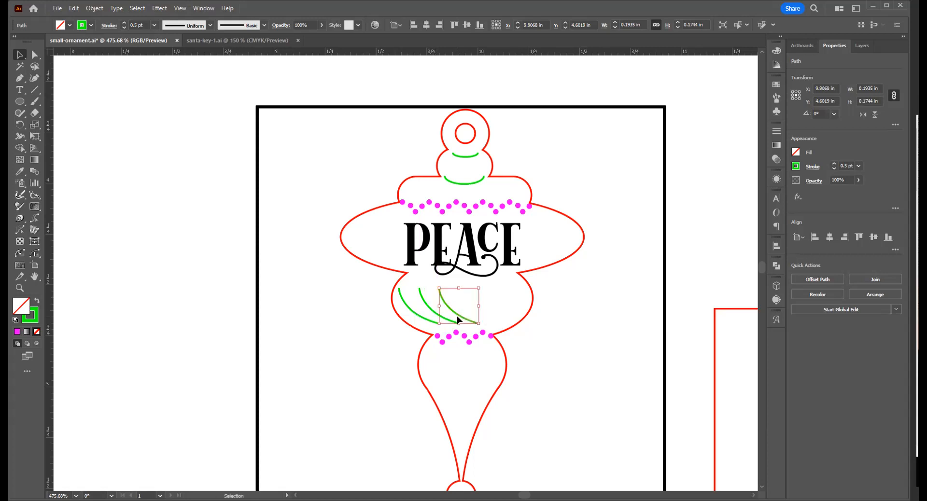
pyautogui.press('Delete')
# Step: Draw a short vertical green line with the Pen tool in the middle of the lobe below PEACE
pyautogui.press('p')
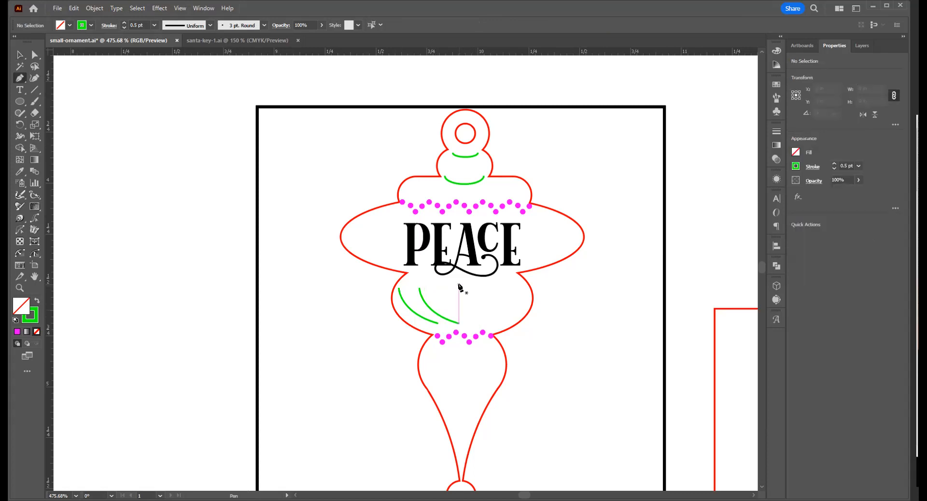
pyautogui.moveTo(458, 284); pyautogui.dragTo(464, 313)
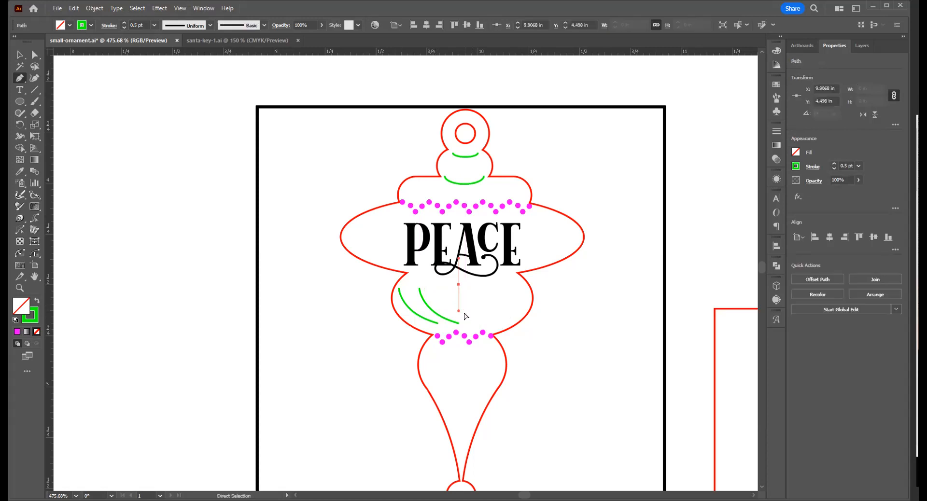
pyautogui.keyDown('ctrl'); pyautogui.click(466, 316); pyautogui.keyUp('ctrl')
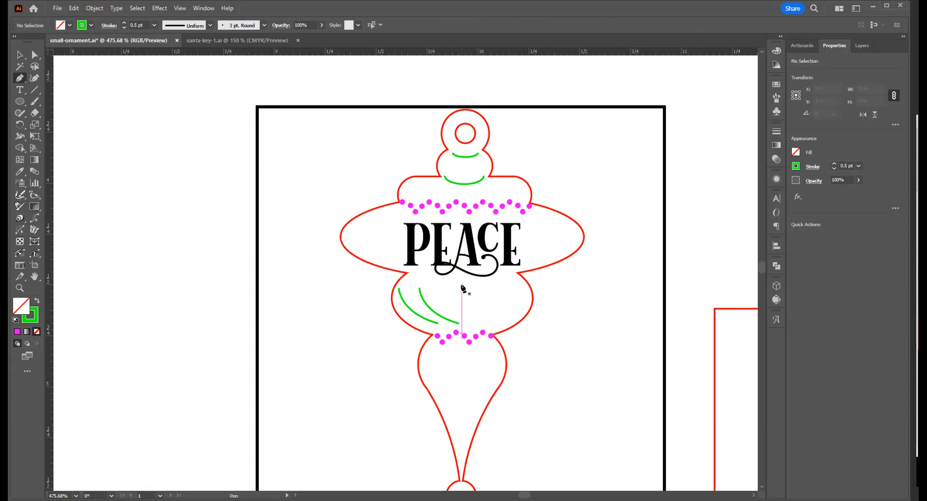
pyautogui.moveTo(462, 287); pyautogui.dragTo(462, 317)
pyautogui.press('v')
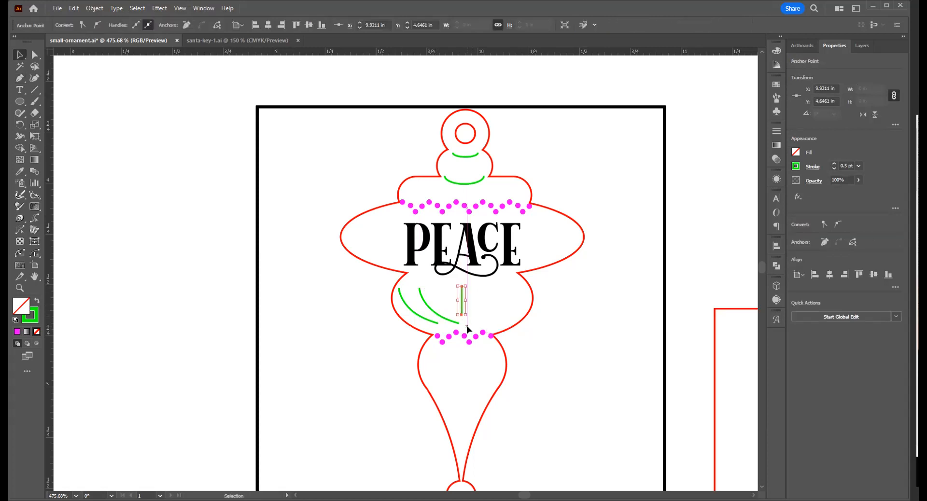
pyautogui.click(571, 320)
# Step: Reflect a copy of the two green curves vertically about the short centre line onto the lobe's opposite side
pyautogui.moveTo(432, 300); pyautogui.dragTo(410, 313)
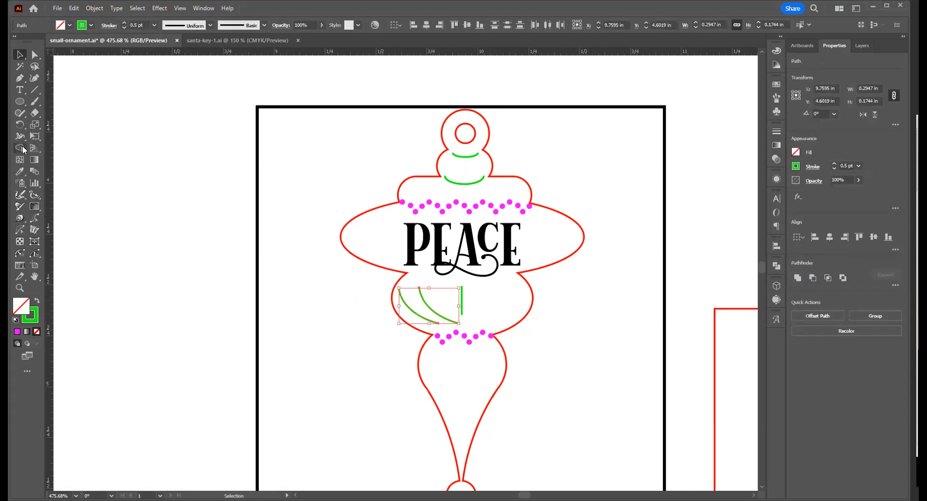
pyautogui.click(21, 124)
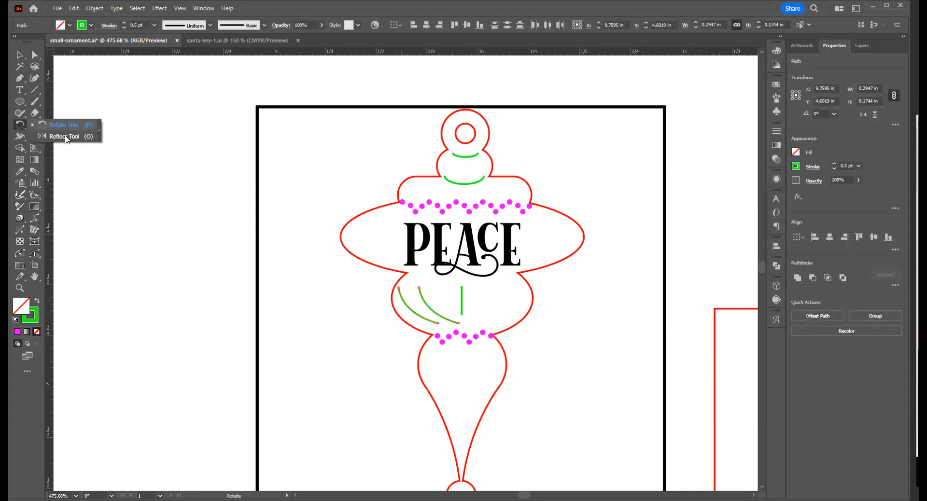
pyautogui.click(65, 136)
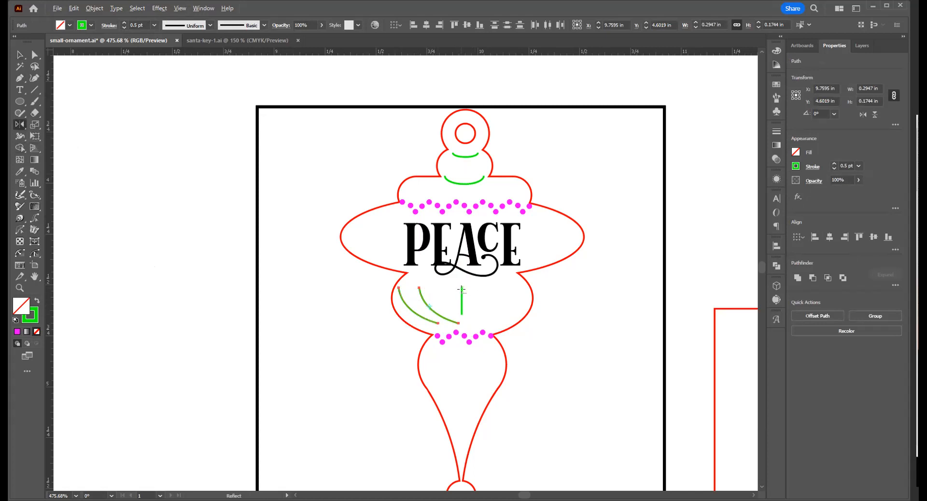
pyautogui.keyDown('alt'); pyautogui.click(460, 289); pyautogui.keyUp('alt')
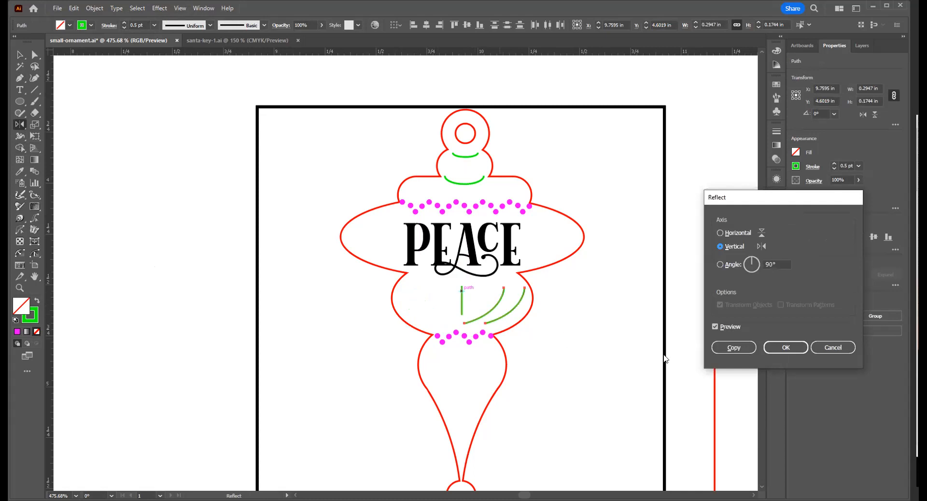
pyautogui.click(733, 348)
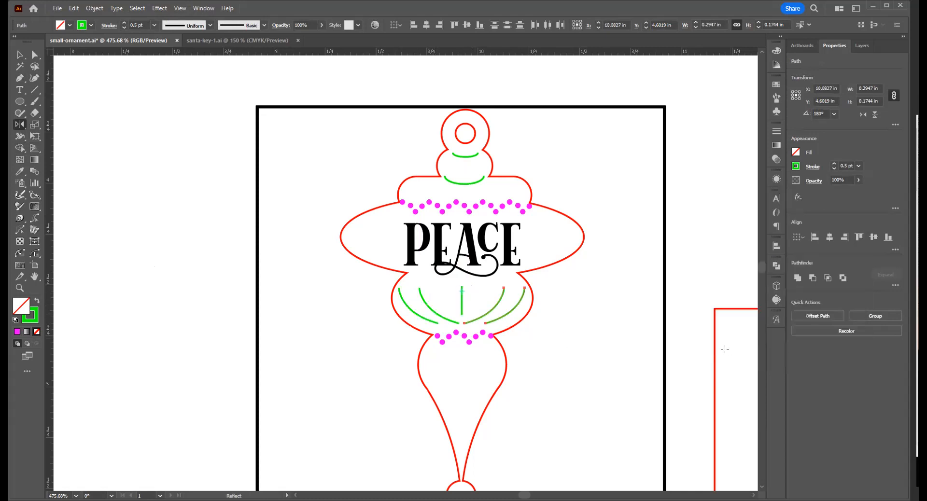
pyautogui.press('v')
pyautogui.click(539, 373)
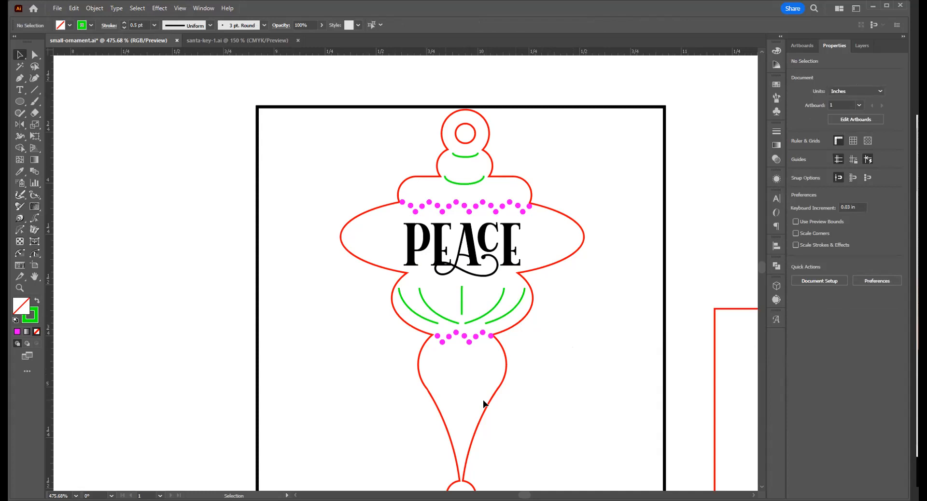
pyautogui.press('c')
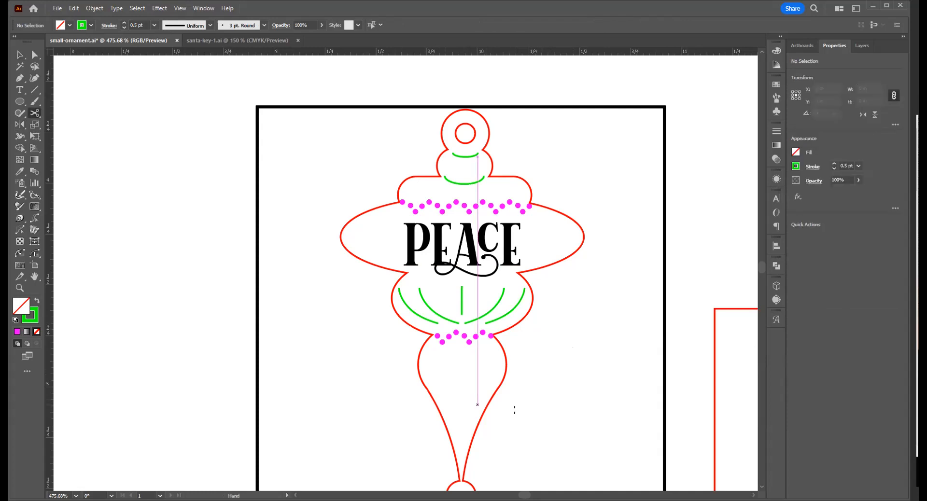
pyautogui.click(548, 331)
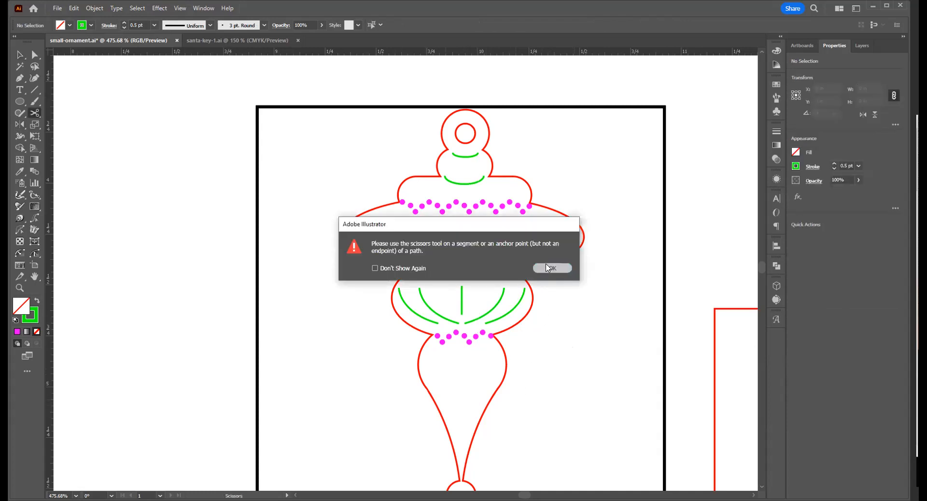
pyautogui.press('Return')
# Step: Widen the narrow neck above the bottom ball by moving its two corner anchor points about 0.01 in outward on each side
pyautogui.moveTo(460, 417); pyautogui.dragTo(475, 301)
pyautogui.press('v')
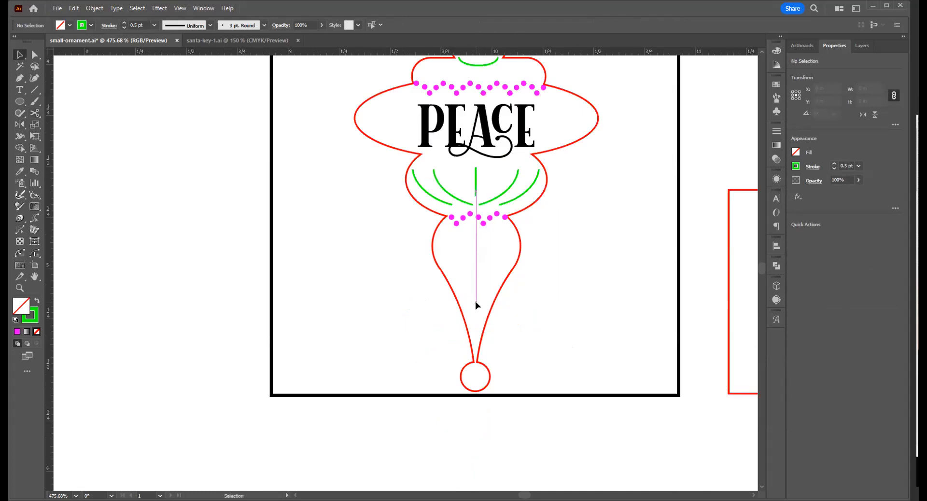
pyautogui.moveTo(535, 387); pyautogui.dragTo(635, 407)
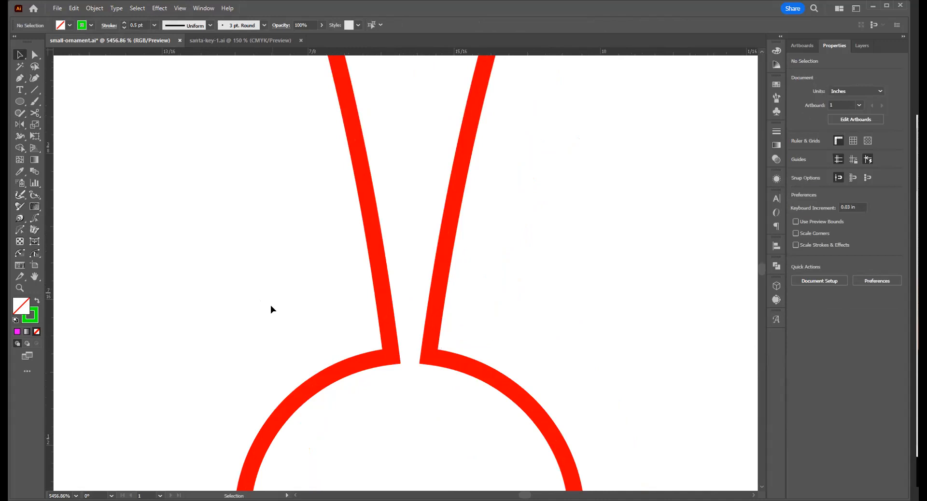
pyautogui.press('a')
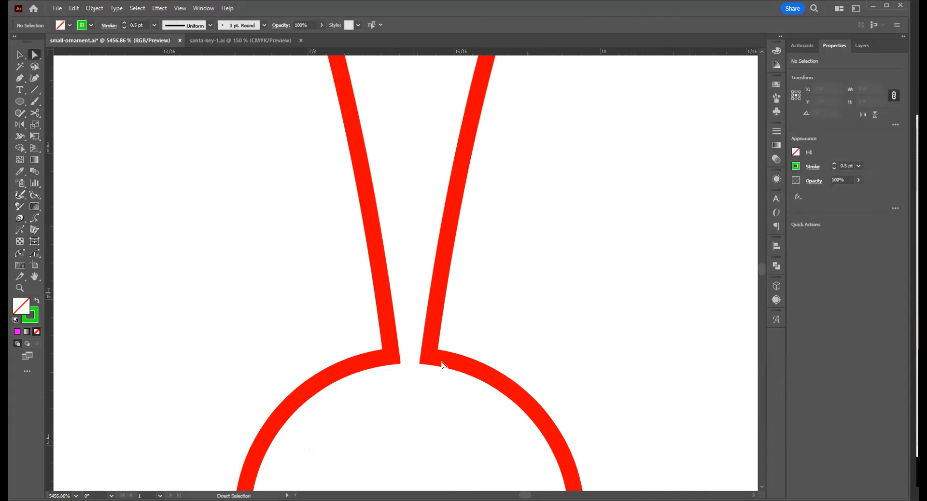
pyautogui.click(442, 365)
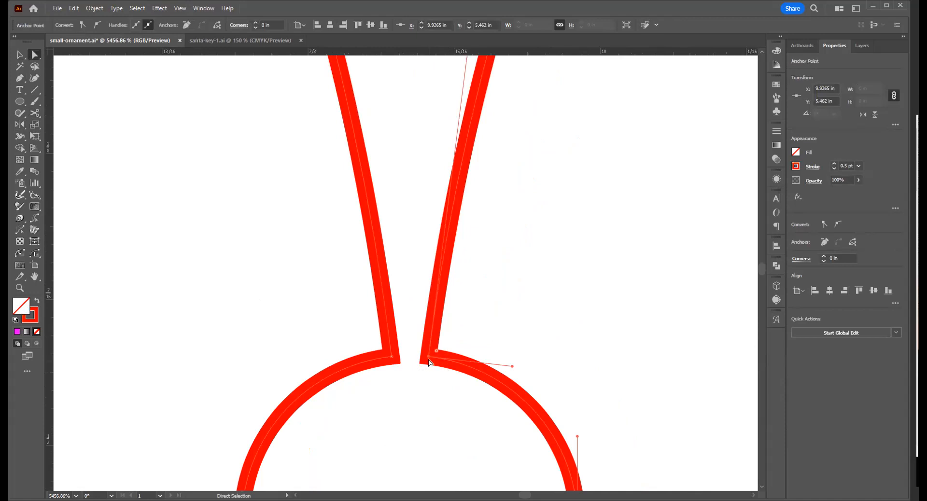
pyautogui.moveTo(426, 360); pyautogui.dragTo(448, 363)
pyautogui.moveTo(390, 358); pyautogui.dragTo(371, 360)
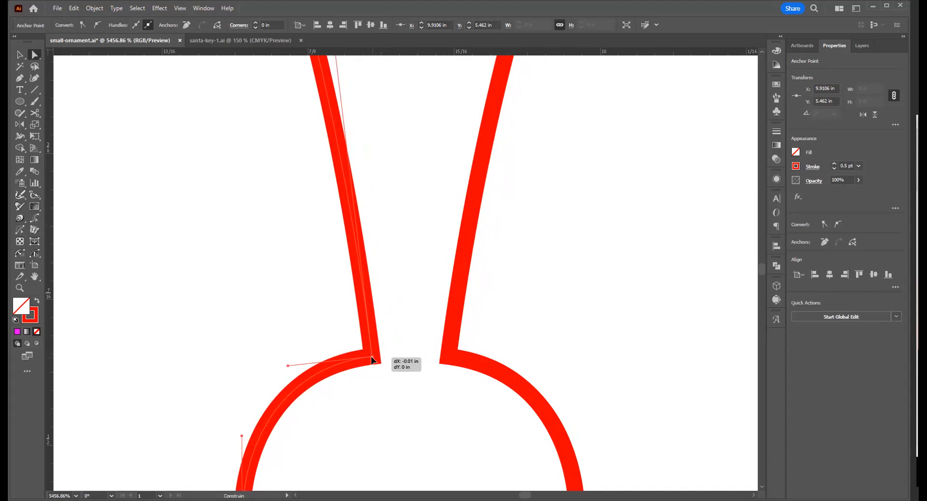
pyautogui.moveTo(371, 359); pyautogui.dragTo(372, 359)
pyautogui.click(529, 332)
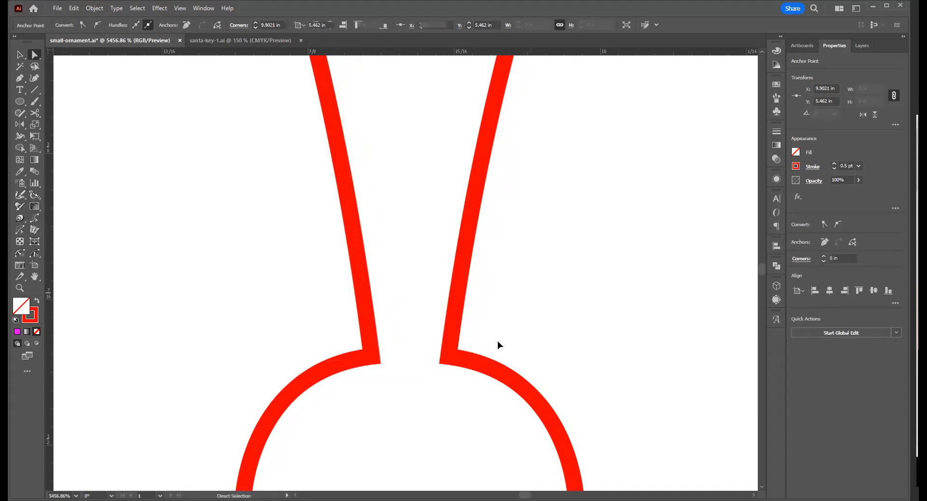
# Step: Draw a circle about 0.11 in across inside the bottom ball and centre it there
pyautogui.keyDown('alt'); pyautogui.click(427, 330); pyautogui.keyUp('alt')
pyautogui.keyDown('alt'); pyautogui.click(389, 298); pyautogui.keyUp('alt')
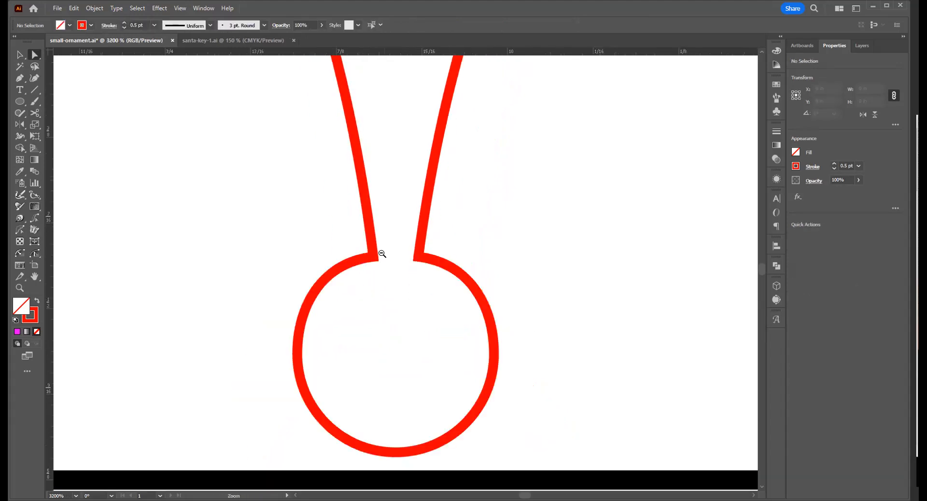
pyautogui.keyDown('alt'); pyautogui.click(379, 253); pyautogui.keyUp('alt')
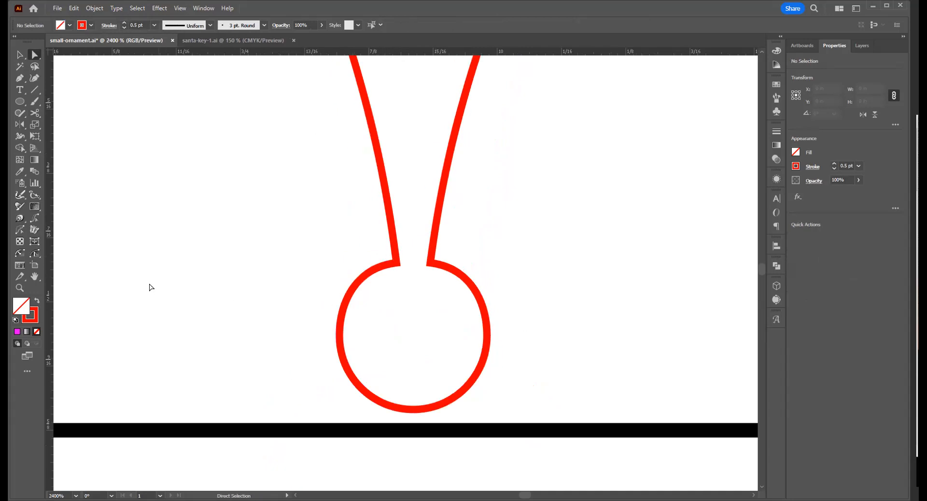
pyautogui.click(19, 101)
pyautogui.moveTo(410, 338); pyautogui.dragTo(465, 380)
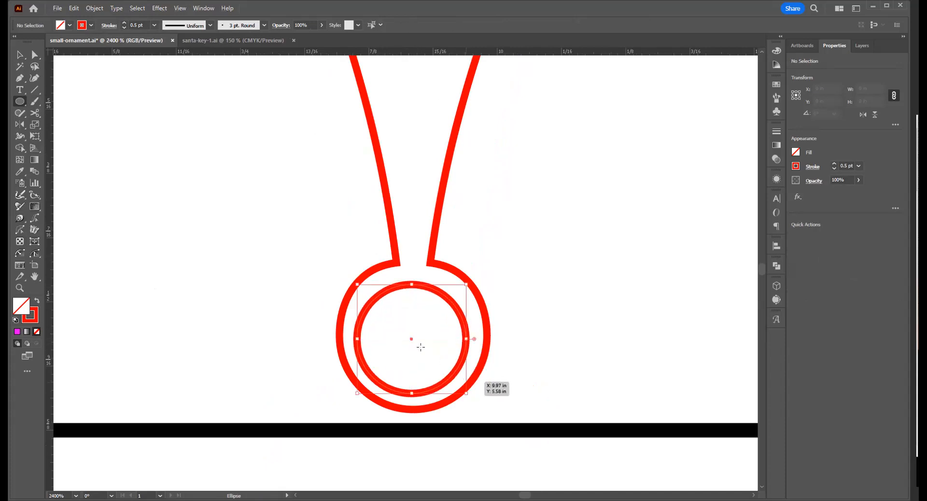
pyautogui.press('v')
pyautogui.moveTo(410, 340); pyautogui.dragTo(414, 335)
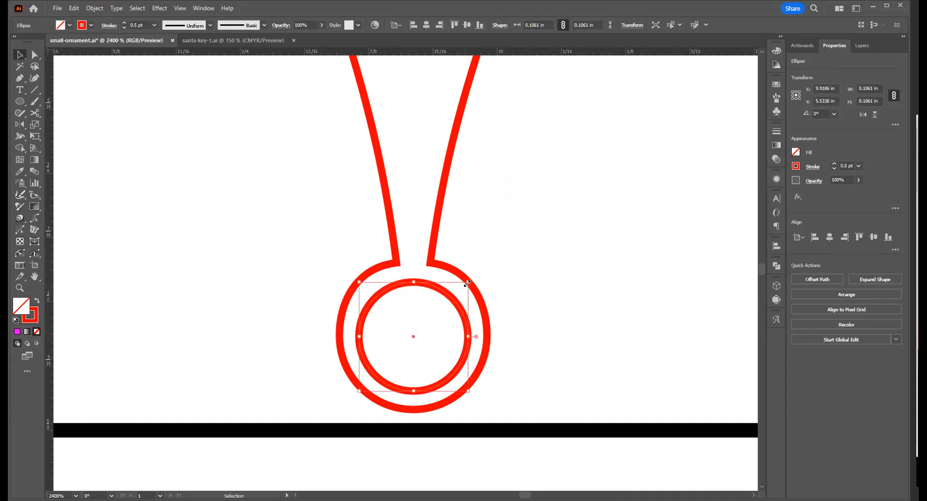
# Step: Shrink the inner circle around its centre to about 0.085 in and give it a green stroke, keeping the 0.5 pt weight
pyautogui.moveTo(467, 283); pyautogui.dragTo(461, 293)
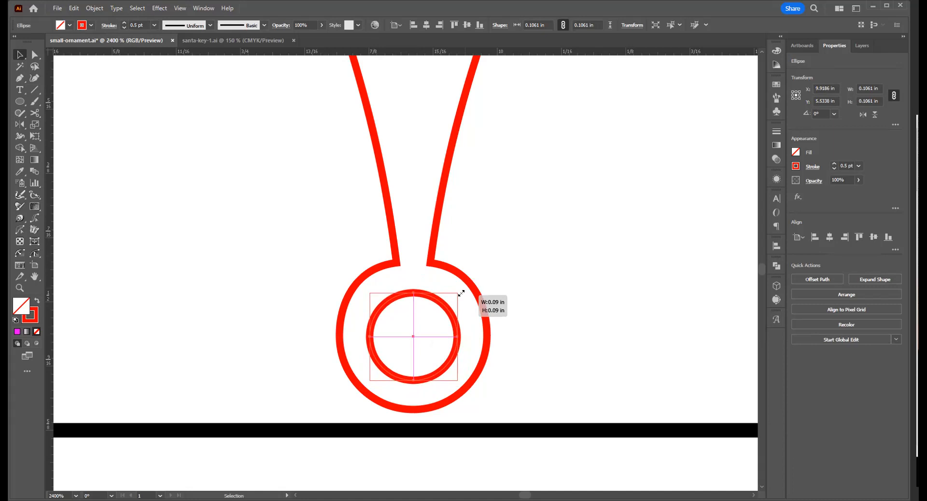
pyautogui.moveTo(461, 293); pyautogui.dragTo(461, 294)
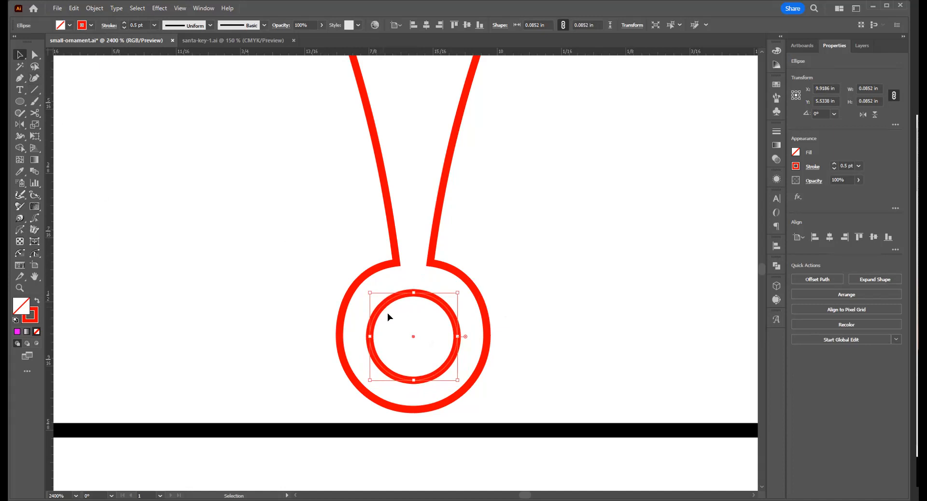
pyautogui.click(92, 25)
pyautogui.click(32, 42)
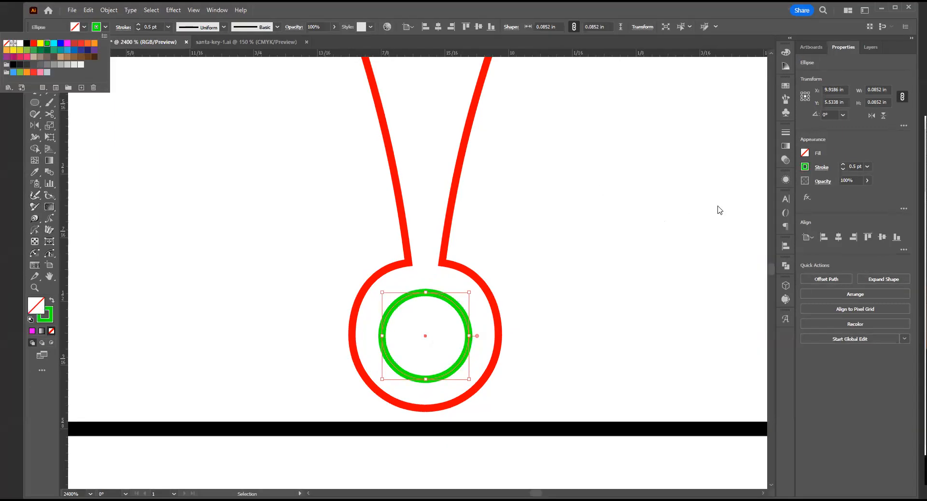
pyautogui.click(867, 166)
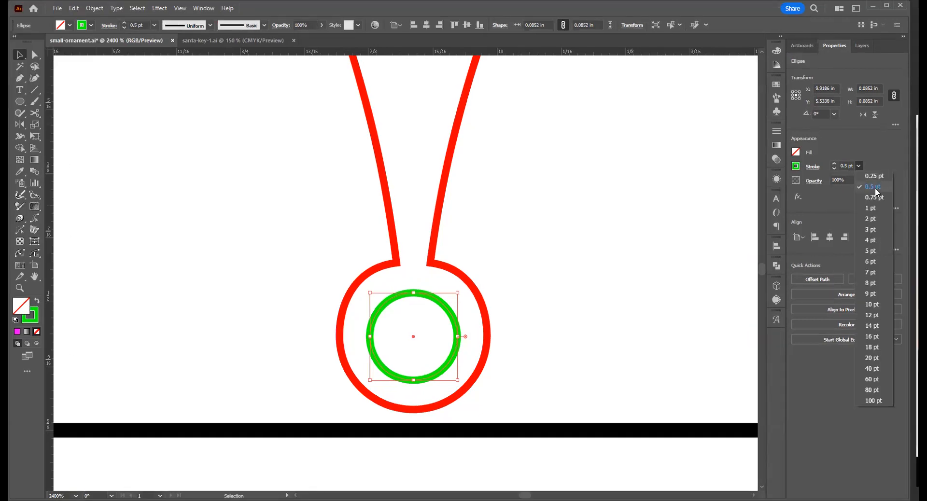
pyautogui.click(585, 299)
# Step: Duplicate the complete ornament about 1.82 in to the right, over the small red square
pyautogui.keyDown('alt'); pyautogui.click(519, 269); pyautogui.keyUp('alt')
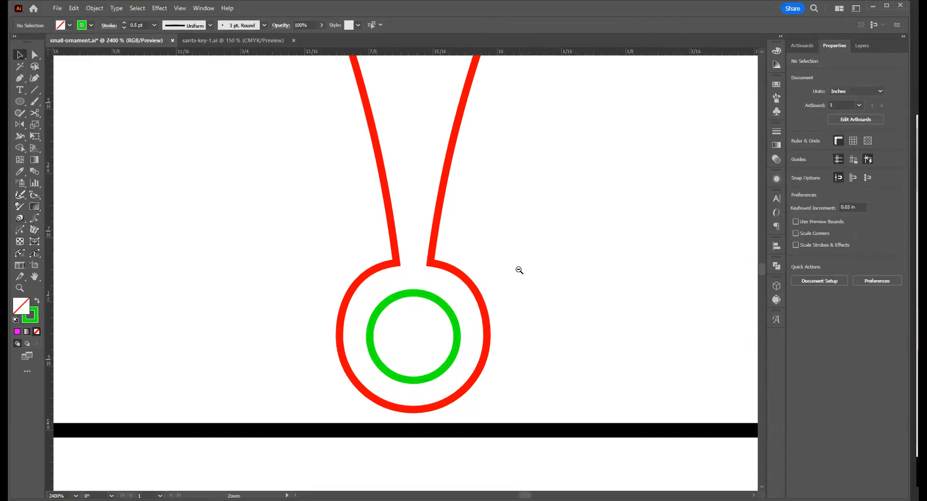
pyautogui.keyDown('alt'); pyautogui.click(380, 181); pyautogui.keyUp('alt')
pyautogui.keyDown('alt'); pyautogui.click(381, 182); pyautogui.keyUp('alt')
pyautogui.keyDown('alt'); pyautogui.click(423, 193); pyautogui.keyUp('alt')
pyautogui.keyDown('alt'); pyautogui.click(443, 212); pyautogui.keyUp('alt')
pyautogui.keyDown('alt'); pyautogui.click(459, 218); pyautogui.keyUp('alt')
pyautogui.moveTo(465, 280); pyautogui.dragTo(465, 282)
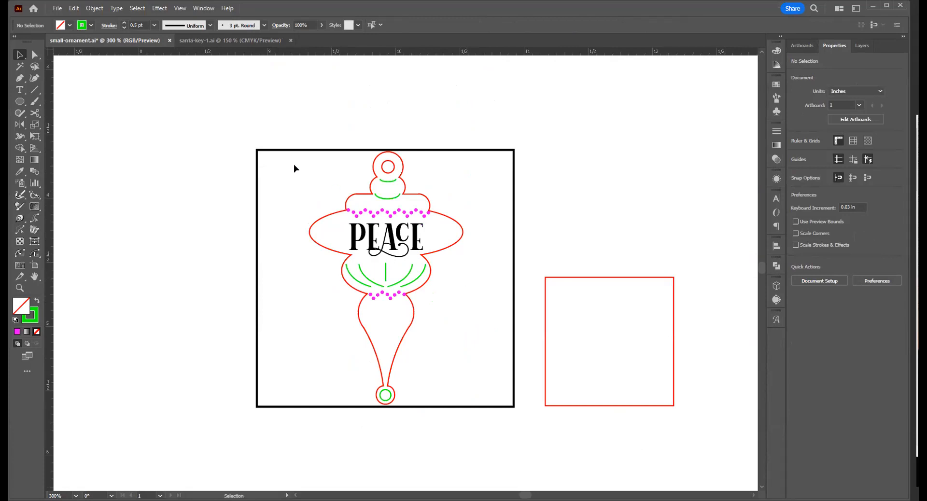
pyautogui.moveTo(284, 160); pyautogui.dragTo(462, 390)
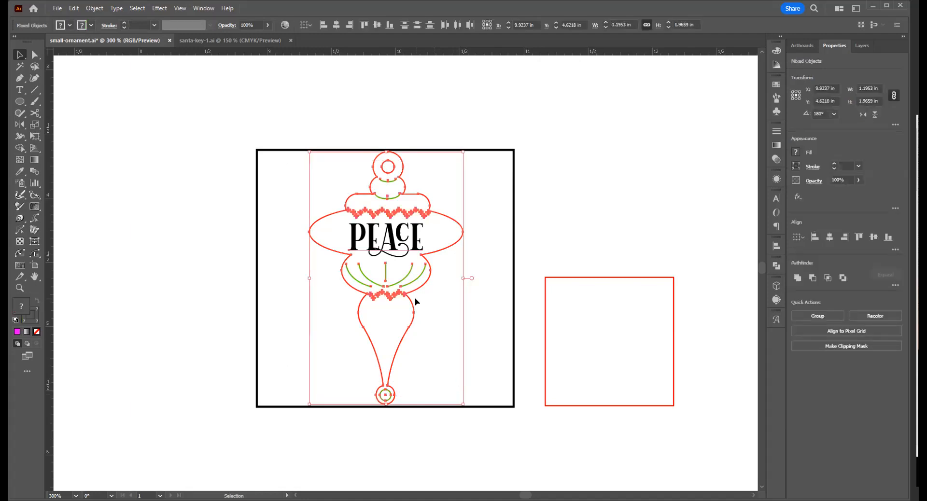
pyautogui.press('alt')
pyautogui.moveTo(392, 242); pyautogui.dragTo(624, 275)
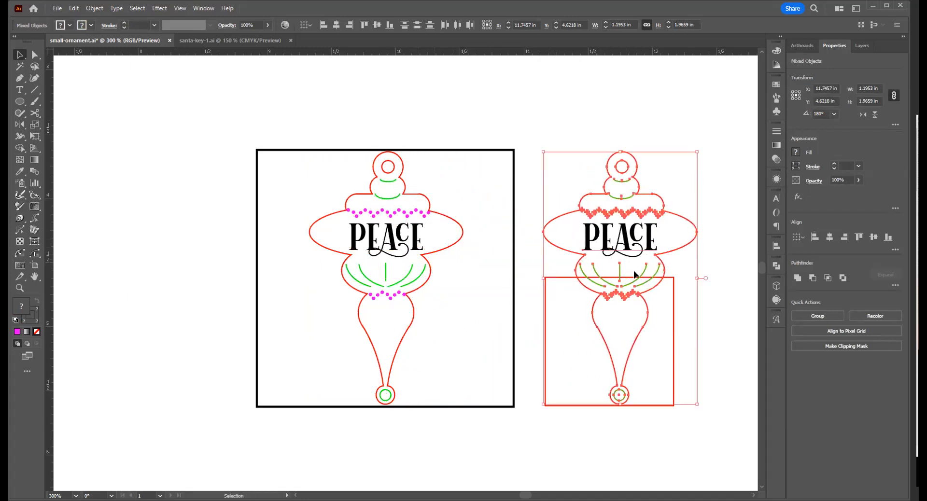
# Step: Scale the ornament copy proportionally to about 0.64 by 1.05 in, move it down into the red square and shrink it further to fit inside
pyautogui.moveTo(695, 151); pyautogui.dragTo(682, 212)
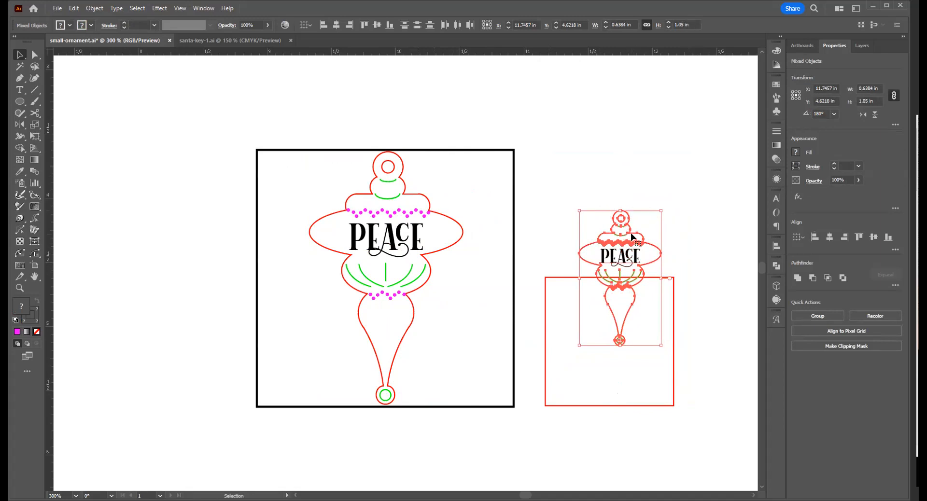
pyautogui.moveTo(632, 245); pyautogui.dragTo(631, 315)
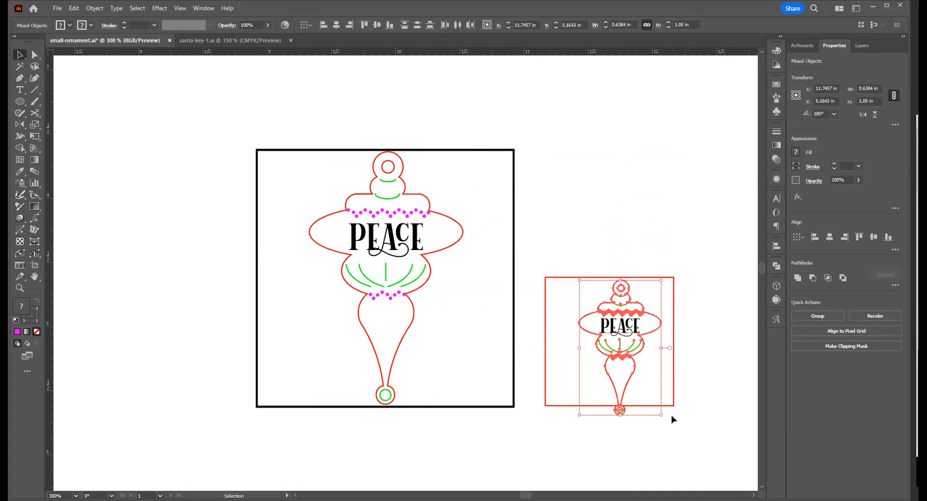
pyautogui.moveTo(660, 414); pyautogui.dragTo(652, 406)
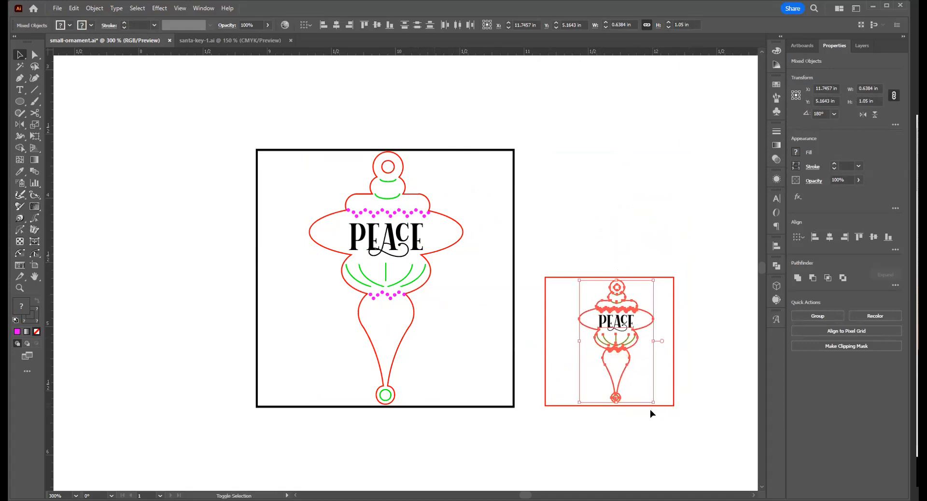
pyautogui.click(638, 425)
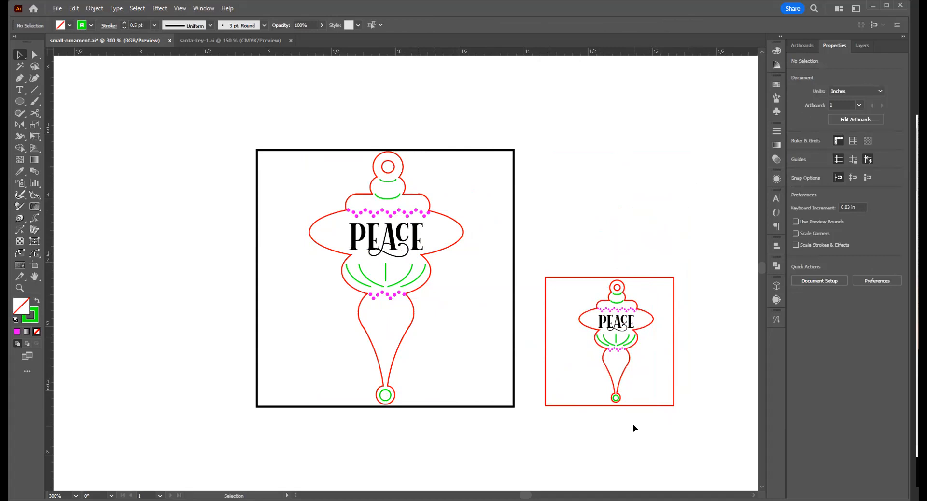
pyautogui.moveTo(647, 311); pyautogui.dragTo(526, 319)
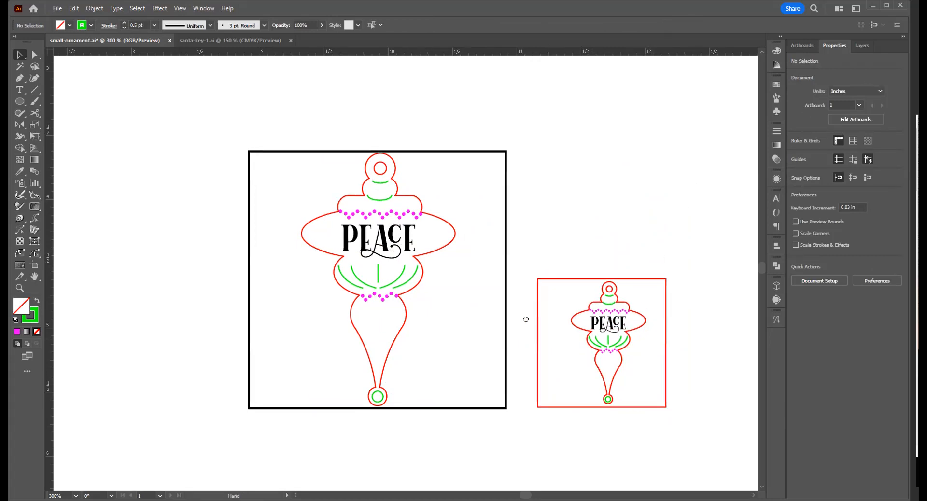
# Step: Move both HAPPY HOLIDAYS ornaments directly above the large and small PEACE ornaments
pyautogui.keyDown('ctrl'); pyautogui.keyDown('alt'); pyautogui.click(397, 260); pyautogui.keyUp('alt'); pyautogui.keyUp('ctrl')
pyautogui.keyDown('ctrl'); pyautogui.keyDown('alt'); pyautogui.click(397, 260); pyautogui.keyUp('alt'); pyautogui.keyUp('ctrl')
pyautogui.keyDown('ctrl'); pyautogui.keyDown('alt'); pyautogui.click(428, 269); pyautogui.keyUp('alt'); pyautogui.keyUp('ctrl')
pyautogui.moveTo(385, 124); pyautogui.dragTo(560, 255)
pyautogui.moveTo(470, 195); pyautogui.dragTo(300, 183)
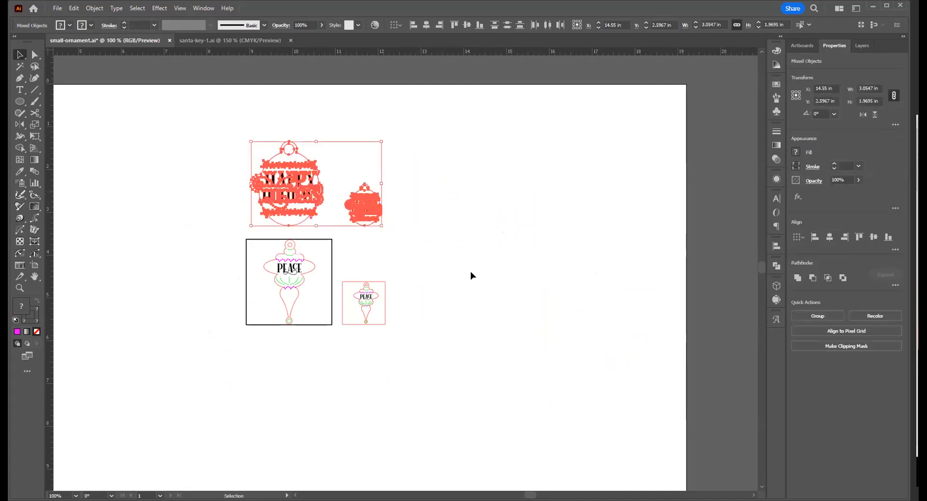
pyautogui.click(471, 277)
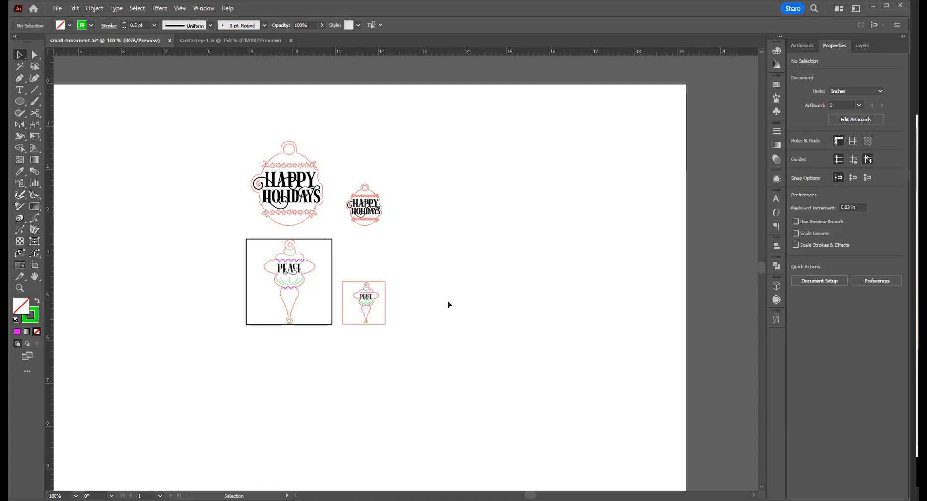
pyautogui.moveTo(357, 259); pyautogui.dragTo(428, 271)
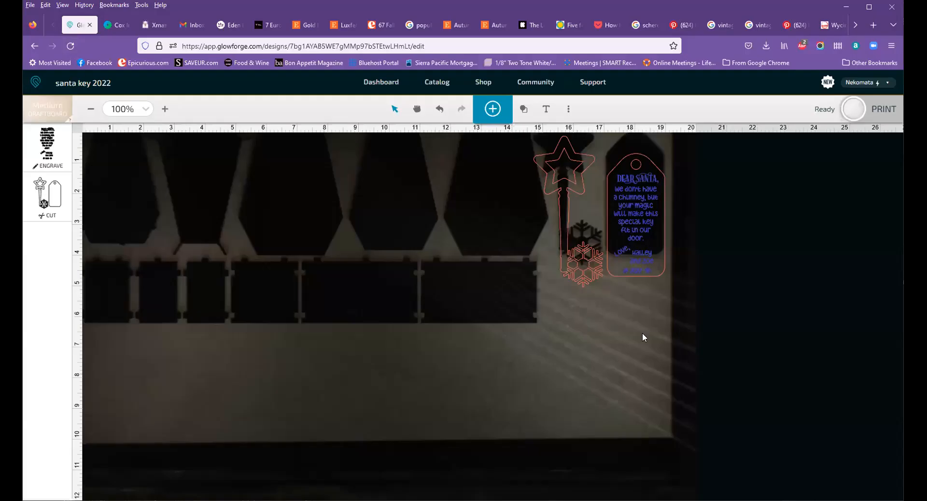
# Step: Switch to the Glowforge app and upload happy-holidays.svg from the Christmas folder as a new design
pyautogui.moveTo(578, 320); pyautogui.dragTo(667, 384)
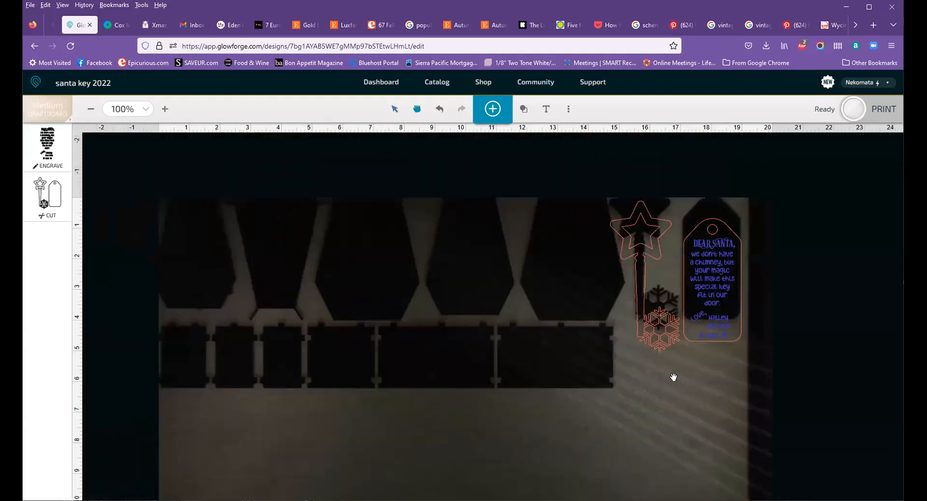
pyautogui.scroll(-1, 373, 271)
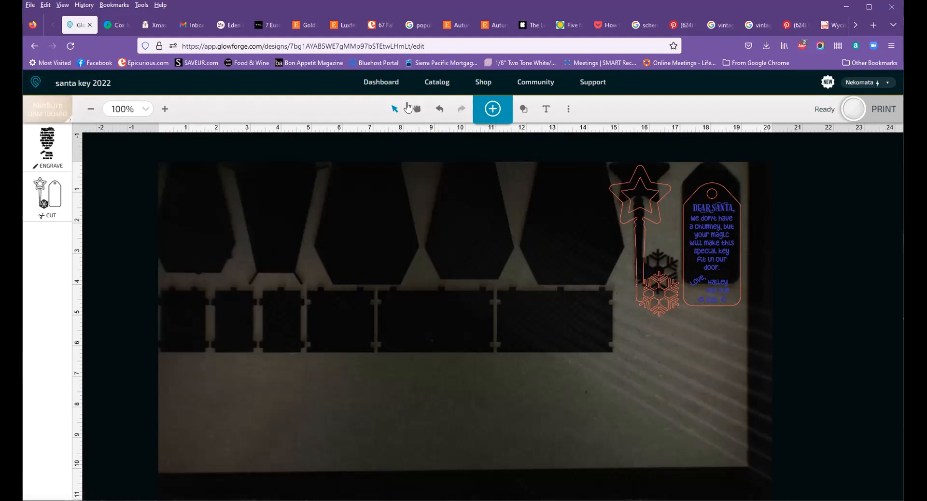
pyautogui.click(381, 81)
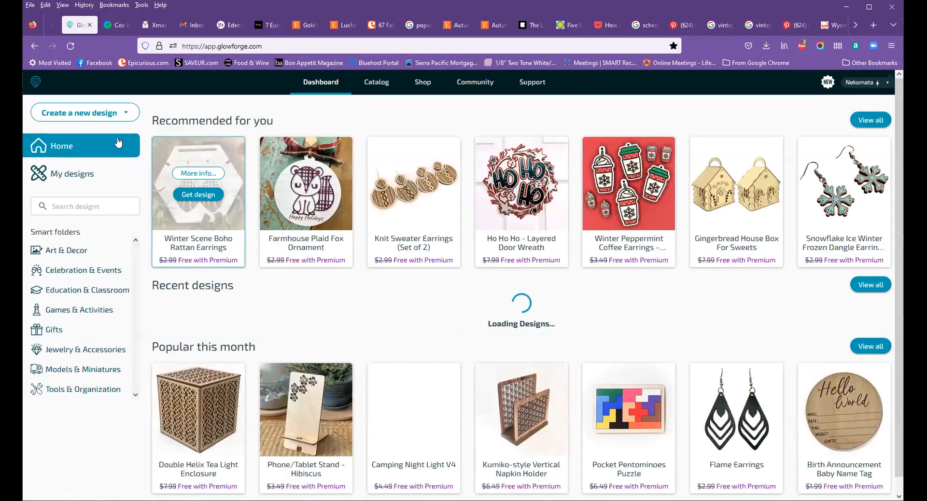
pyautogui.click(99, 114)
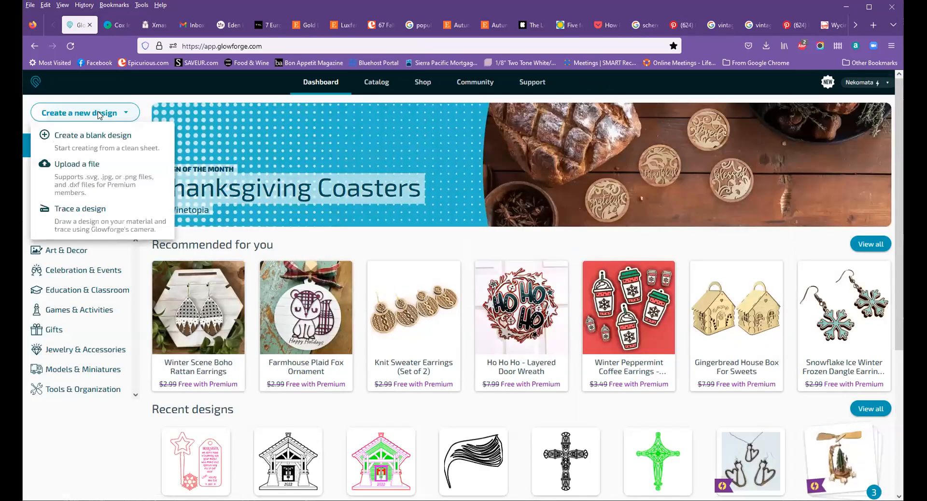
pyautogui.click(94, 174)
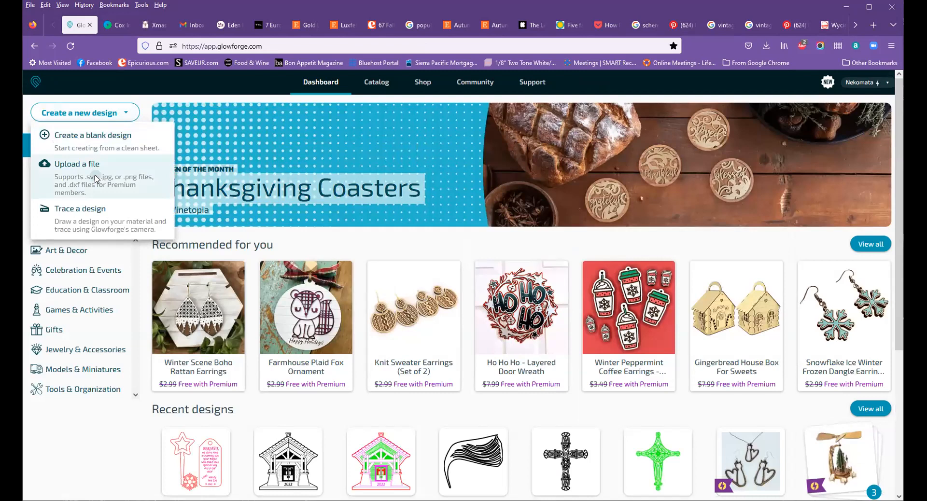
pyautogui.click(95, 178)
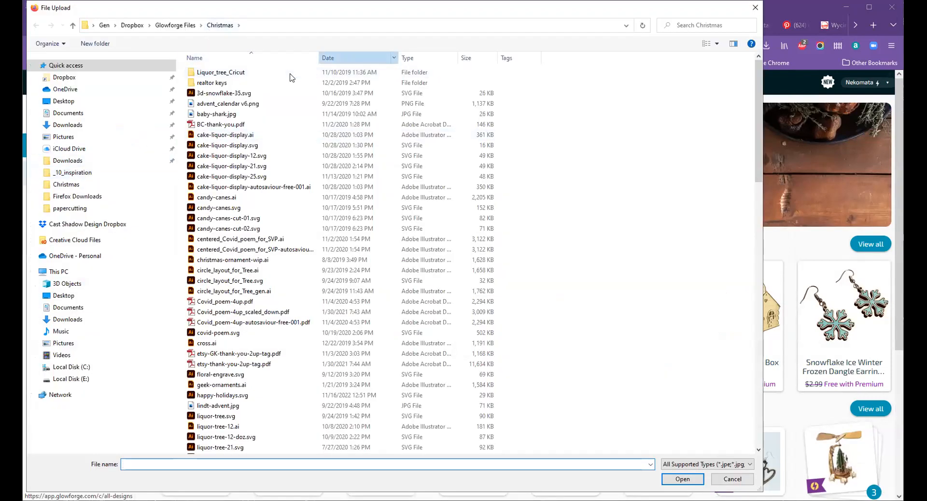
pyautogui.click(217, 92)
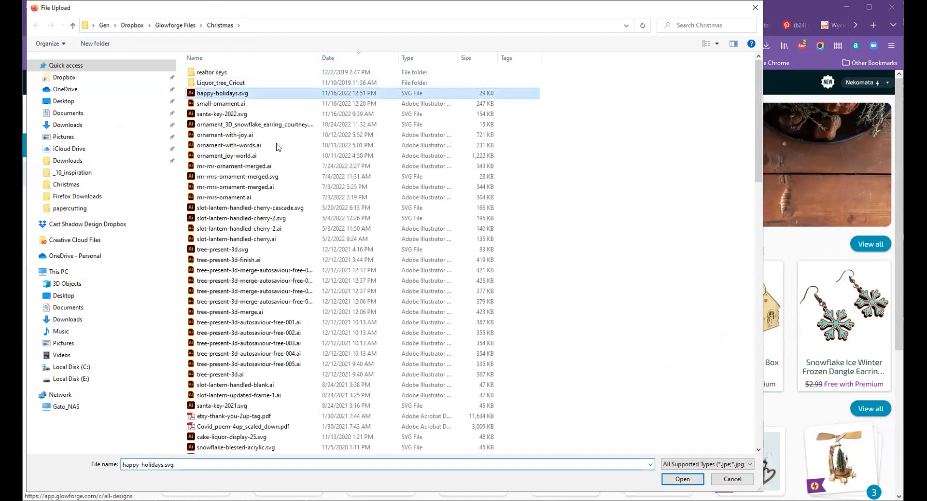
pyautogui.click(682, 478)
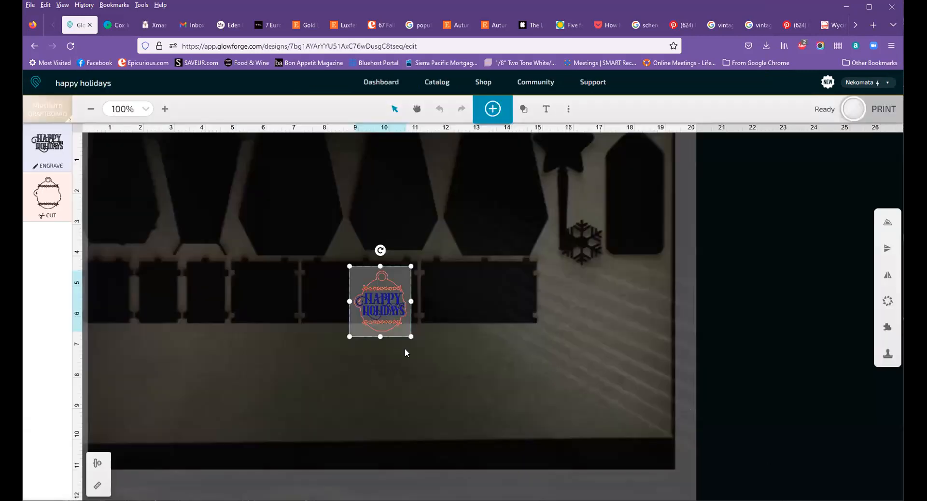
# Step: Move the HAPPY HOLIDAYS ornament onto free material below the cut snowflake, about 16 in across and 5.3 in down the bed
pyautogui.moveTo(293, 253); pyautogui.dragTo(424, 349)
pyautogui.moveTo(376, 299); pyautogui.dragTo(560, 287)
pyautogui.click(541, 358)
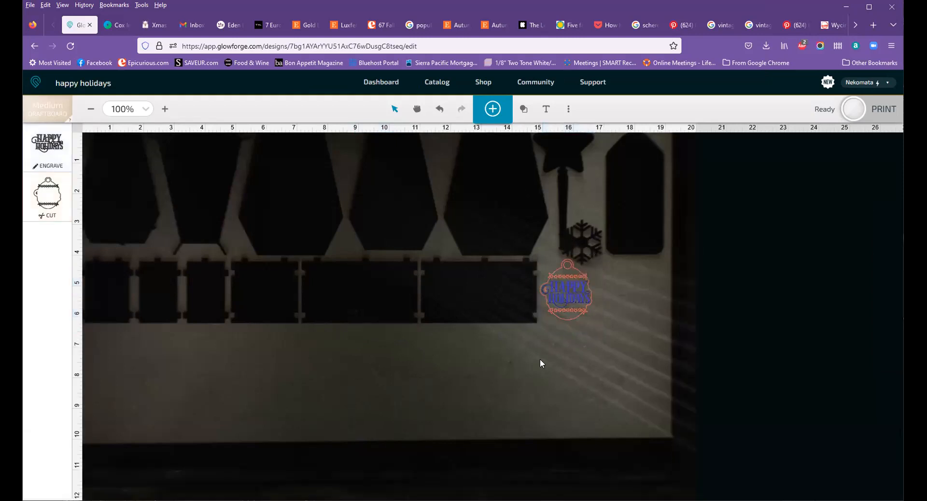
pyautogui.click(555, 269)
pyautogui.click(568, 293)
pyautogui.moveTo(567, 293); pyautogui.dragTo(572, 293)
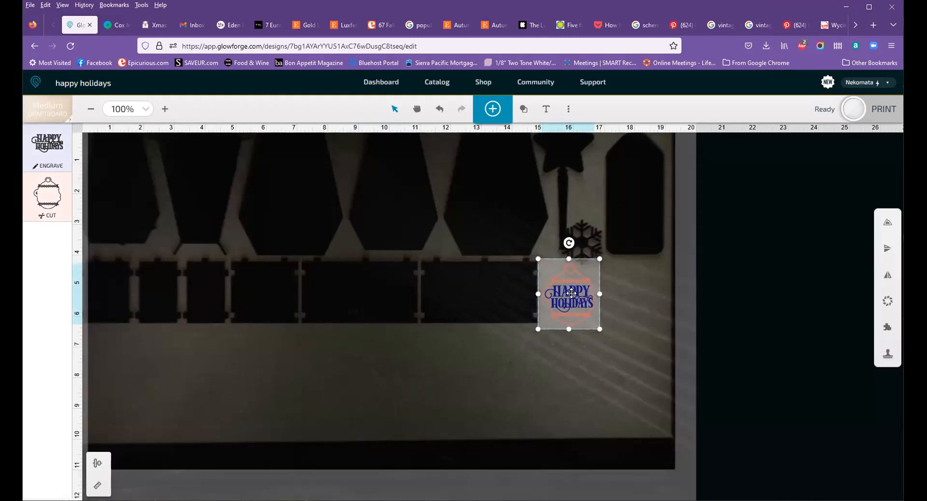
pyautogui.click(520, 376)
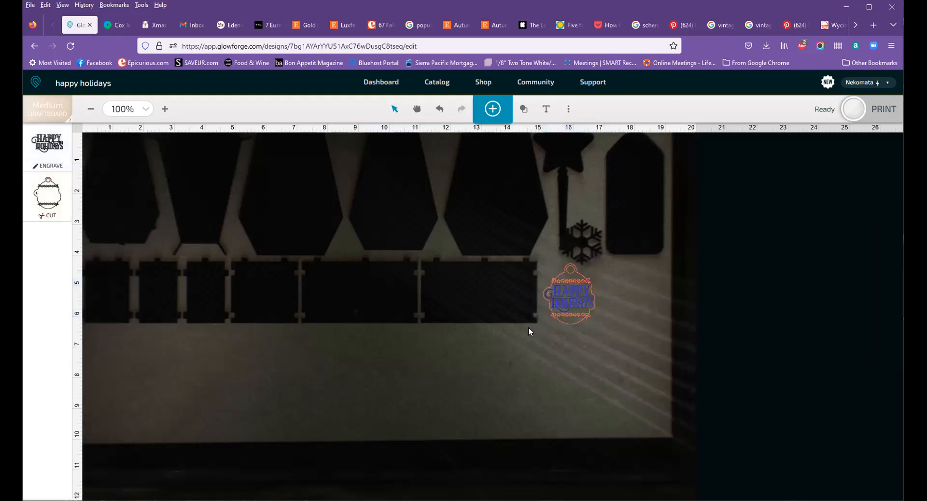
# Step: Duplicate the complete ornament and place the copy beside the original on its right
pyautogui.moveTo(534, 265); pyautogui.dragTo(610, 360)
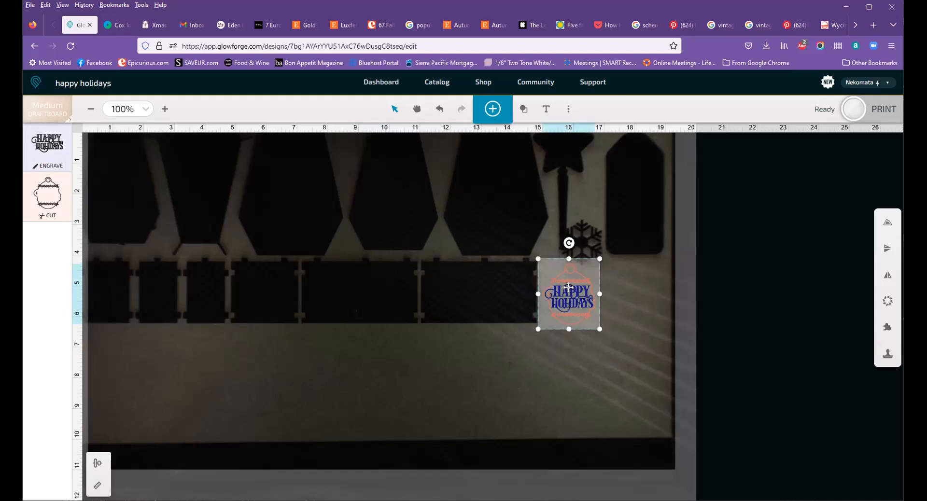
pyautogui.hotkey('ctrl', 'd')
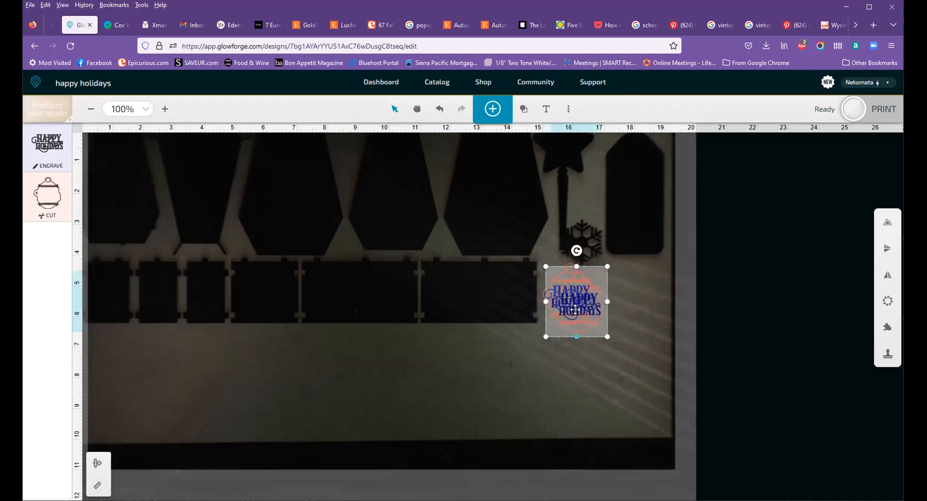
pyautogui.moveTo(593, 305); pyautogui.dragTo(622, 297)
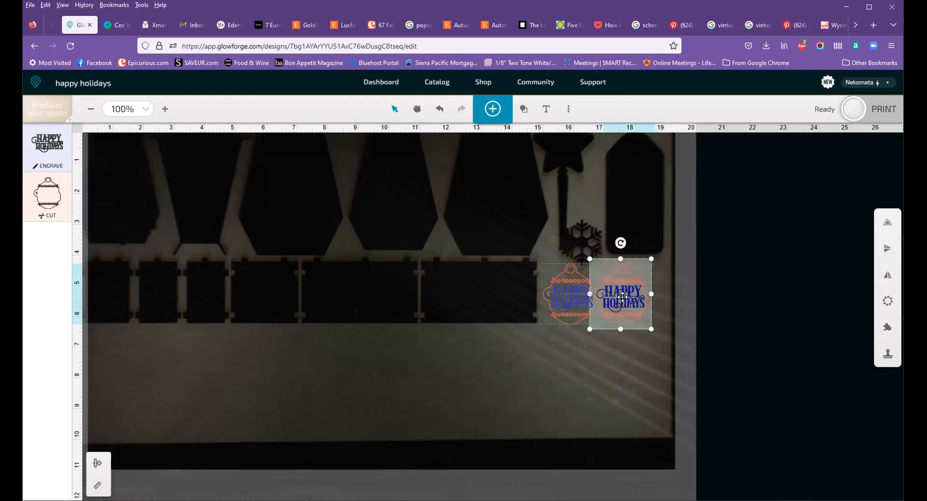
pyautogui.click(592, 369)
# Step: Rotate the ornament copy about 40° counter-clockwise in the empty area and fit it back snugly beside the upright one
pyautogui.click(621, 314)
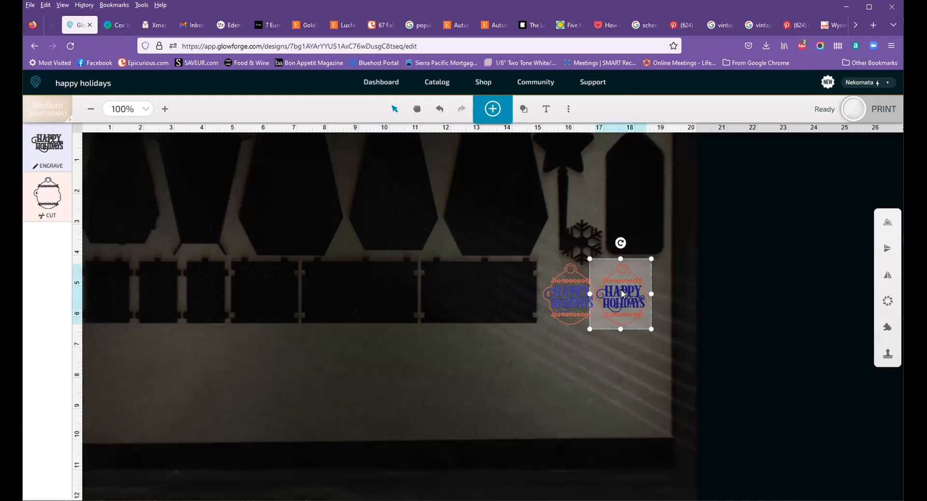
pyautogui.moveTo(627, 306); pyautogui.dragTo(625, 392)
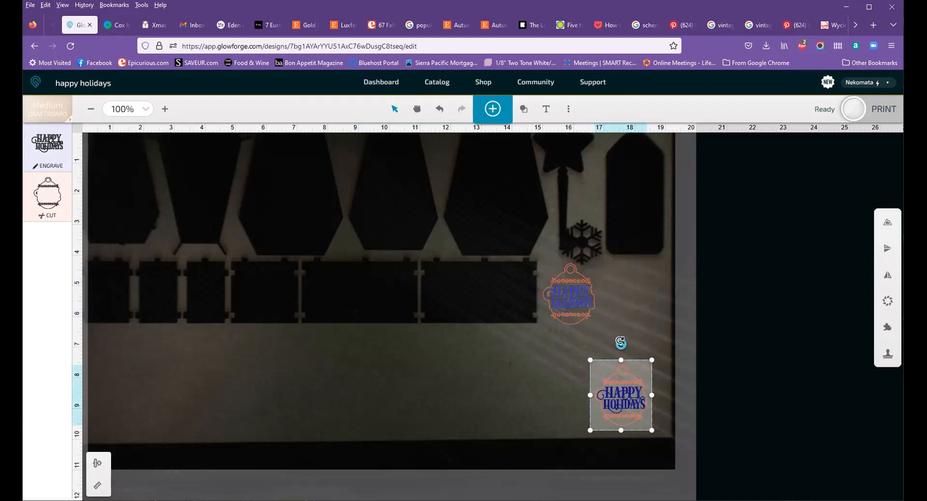
pyautogui.moveTo(620, 342); pyautogui.dragTo(588, 356)
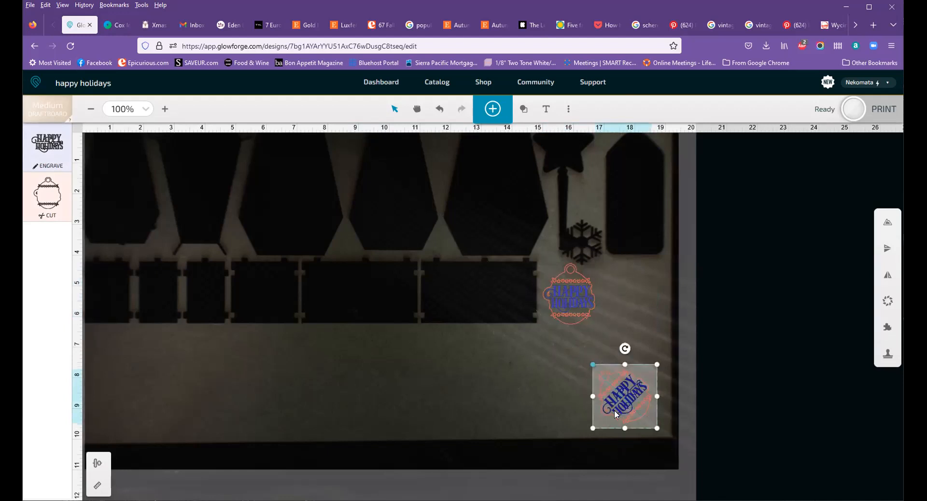
pyautogui.moveTo(616, 390); pyautogui.dragTo(618, 284)
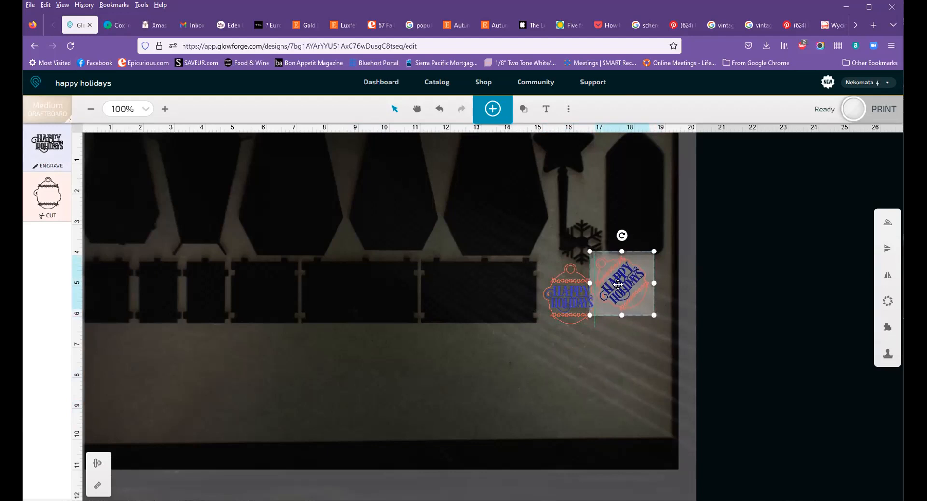
pyautogui.click(598, 358)
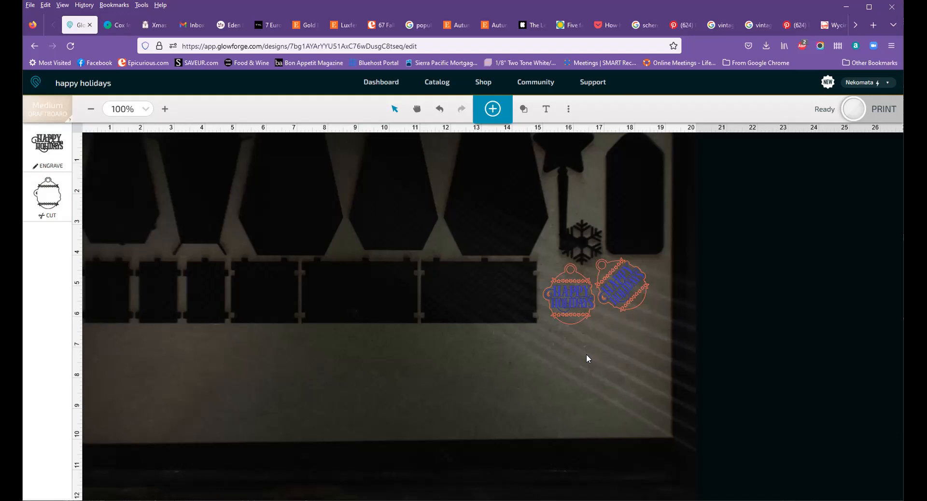
# Step: Paste another copy of the upright ornament and move it to the empty material below the first two
pyautogui.click(569, 276)
pyautogui.click(501, 297)
pyautogui.click(569, 295)
pyautogui.click(573, 352)
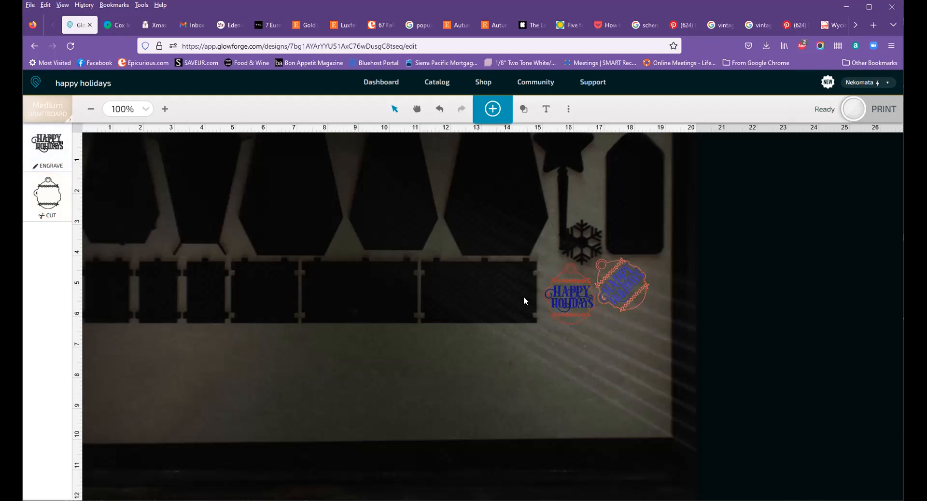
pyautogui.click(573, 299)
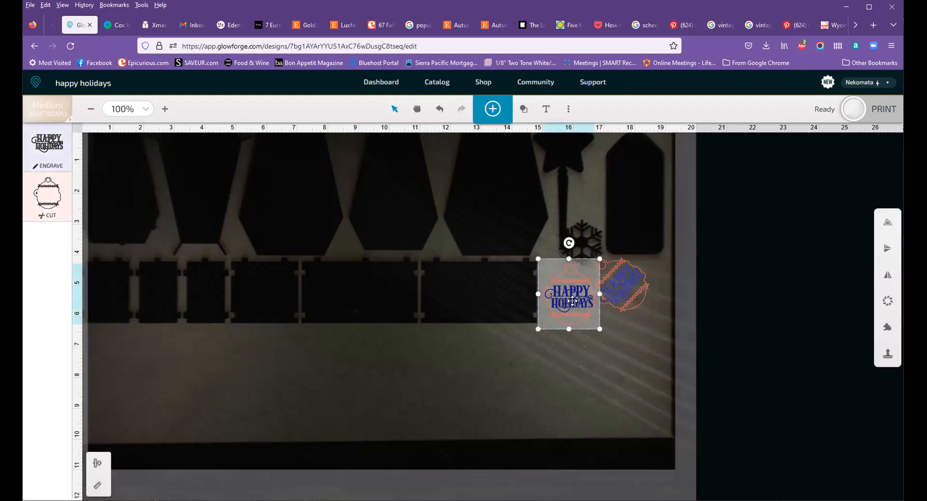
pyautogui.press('alt')
pyautogui.hotkey('ctrl', 'v')
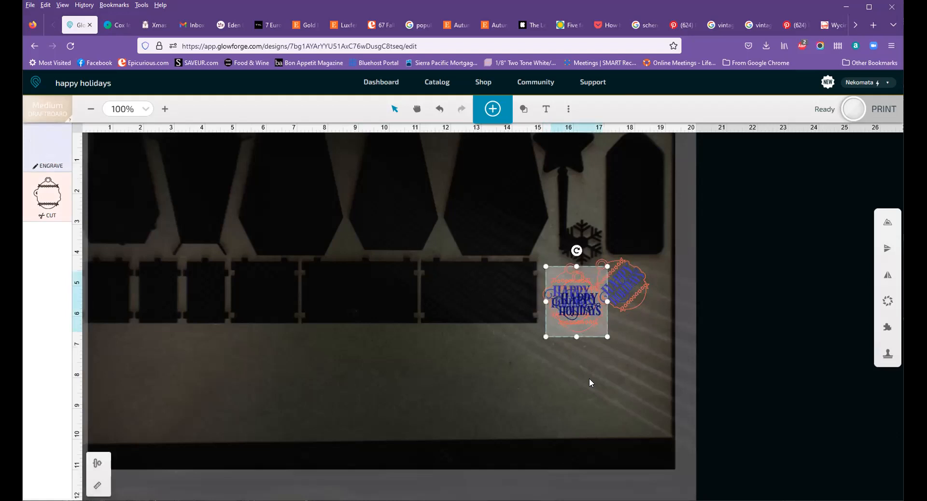
pyautogui.moveTo(578, 311); pyautogui.dragTo(587, 385)
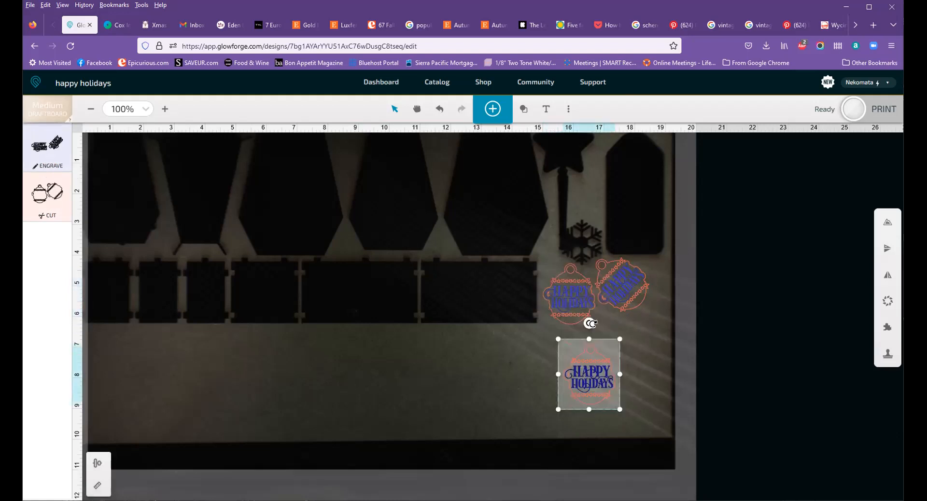
# Step: Rotate the third ornament 90° counter-clockwise and nest it closely beneath the other two
pyautogui.moveTo(589, 321); pyautogui.dragTo(502, 371)
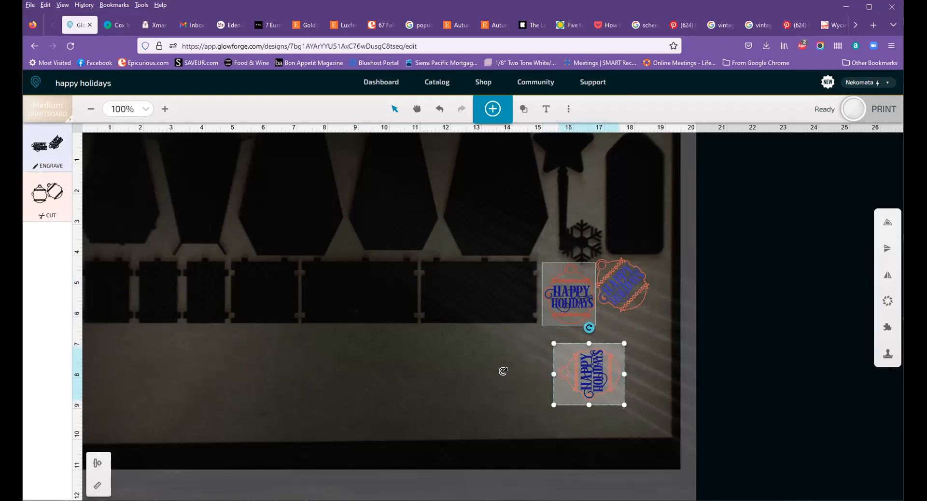
pyautogui.moveTo(582, 370); pyautogui.dragTo(604, 340)
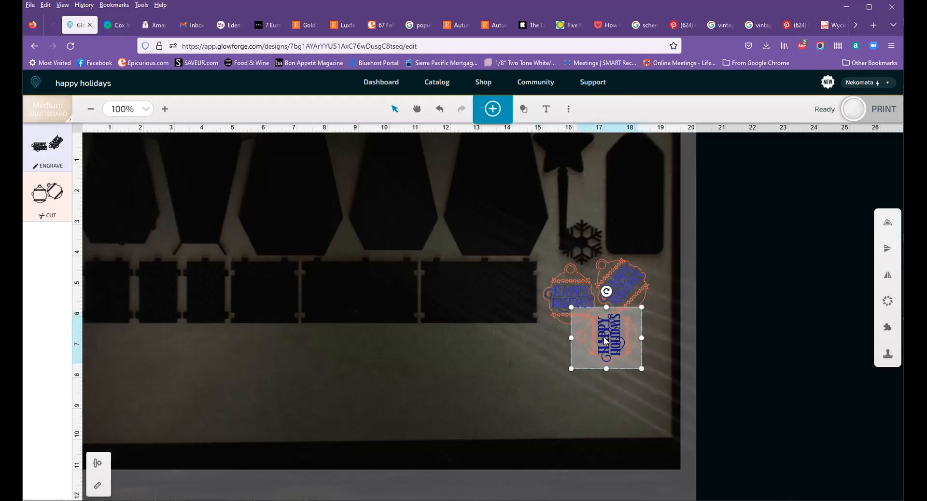
pyautogui.click(615, 408)
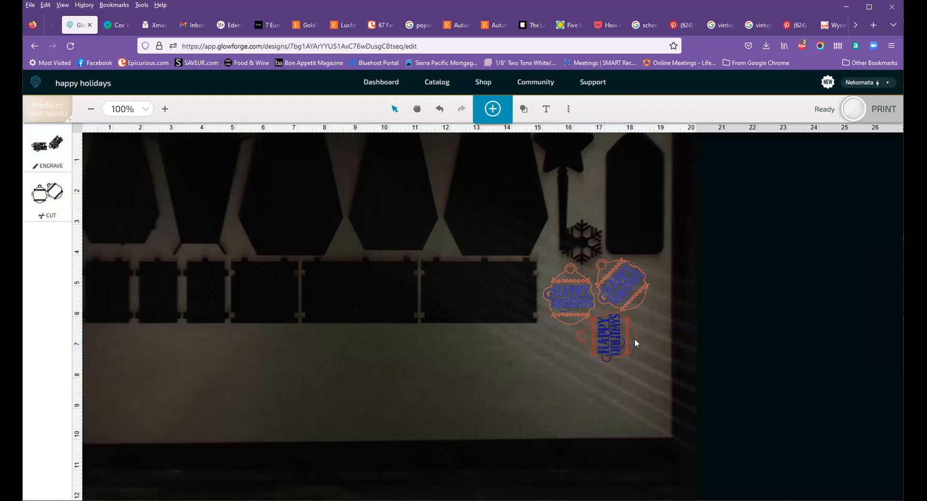
pyautogui.click(620, 283)
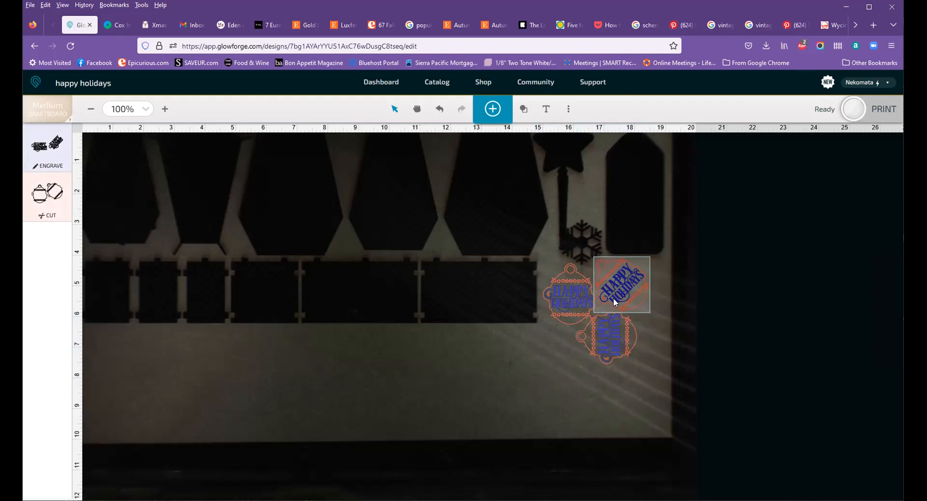
pyautogui.click(564, 297)
pyautogui.click(599, 321)
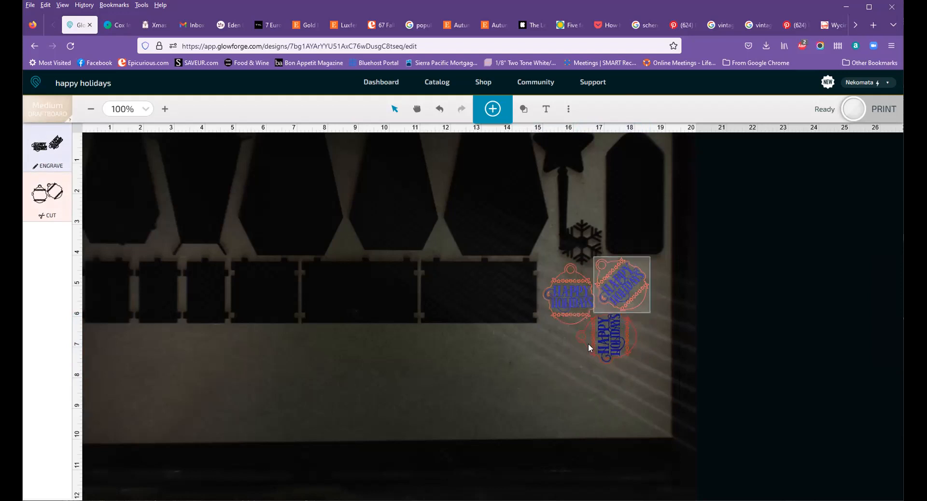
pyautogui.click(615, 279)
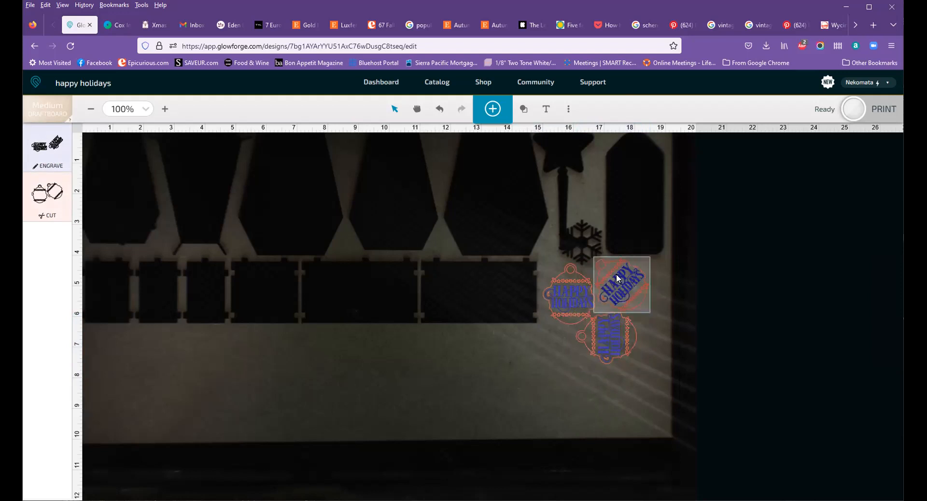
pyautogui.click(310, 192)
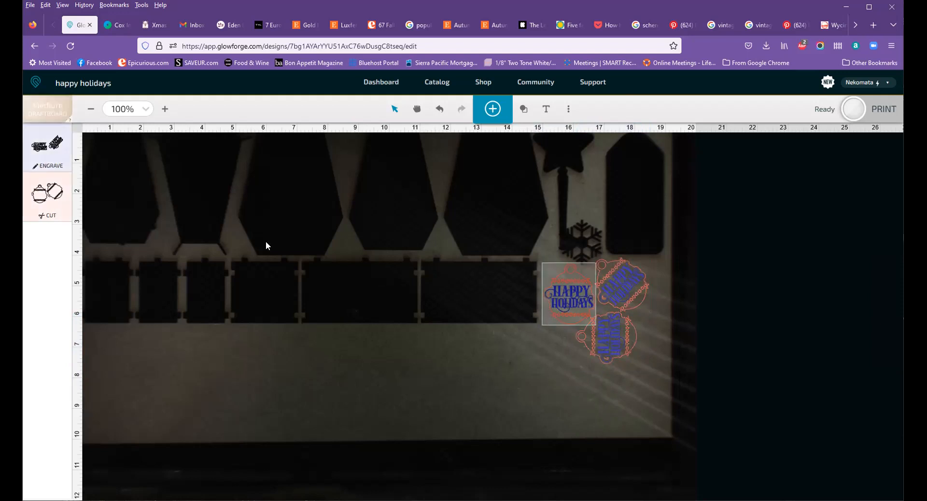
# Step: Set the engraving of all three ornaments to Draft Graphic and review the setting of the cut lines
pyautogui.click(47, 145)
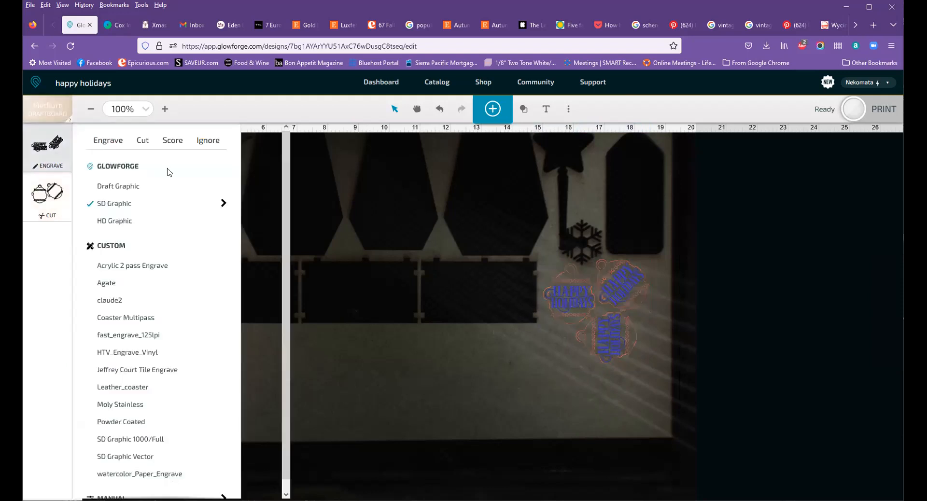
pyautogui.click(137, 188)
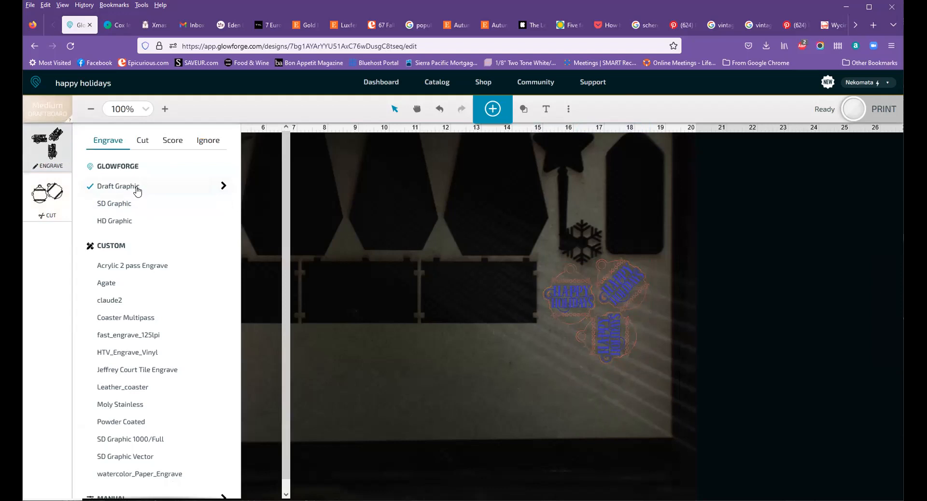
pyautogui.click(559, 290)
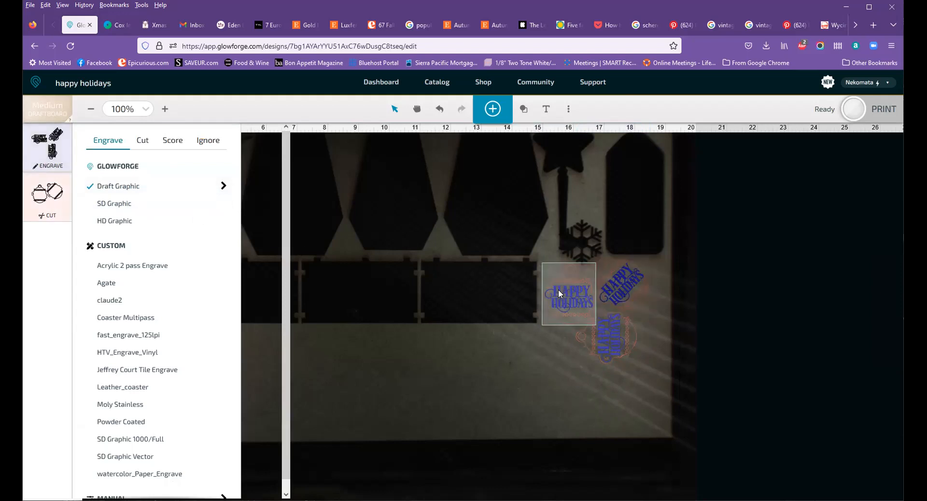
pyautogui.click(51, 200)
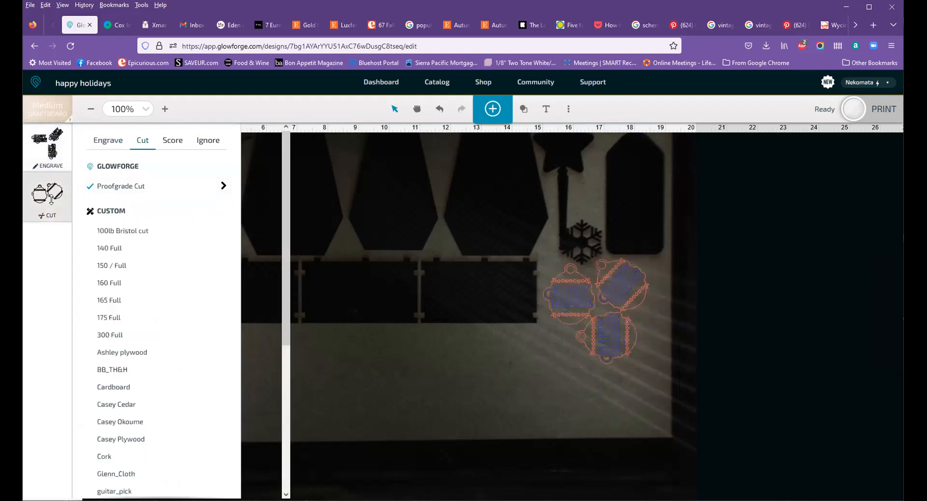
pyautogui.click(545, 363)
pyautogui.click(600, 360)
pyautogui.click(541, 276)
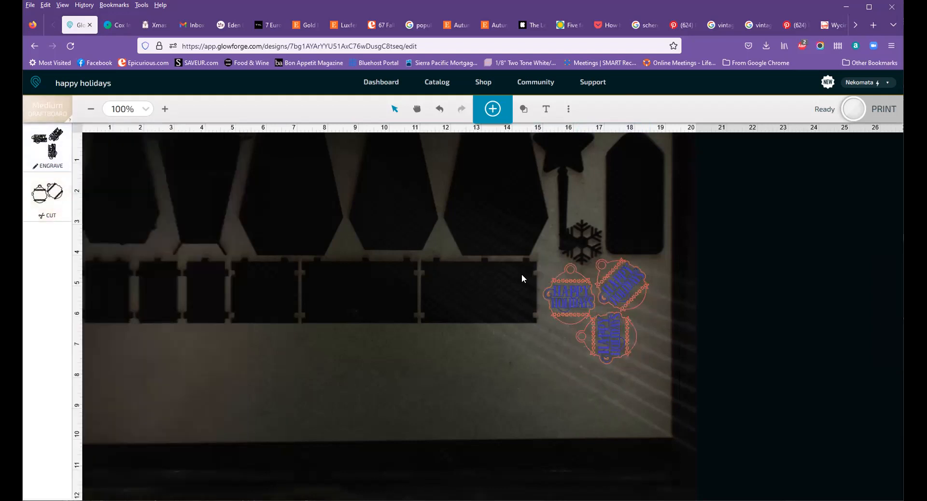